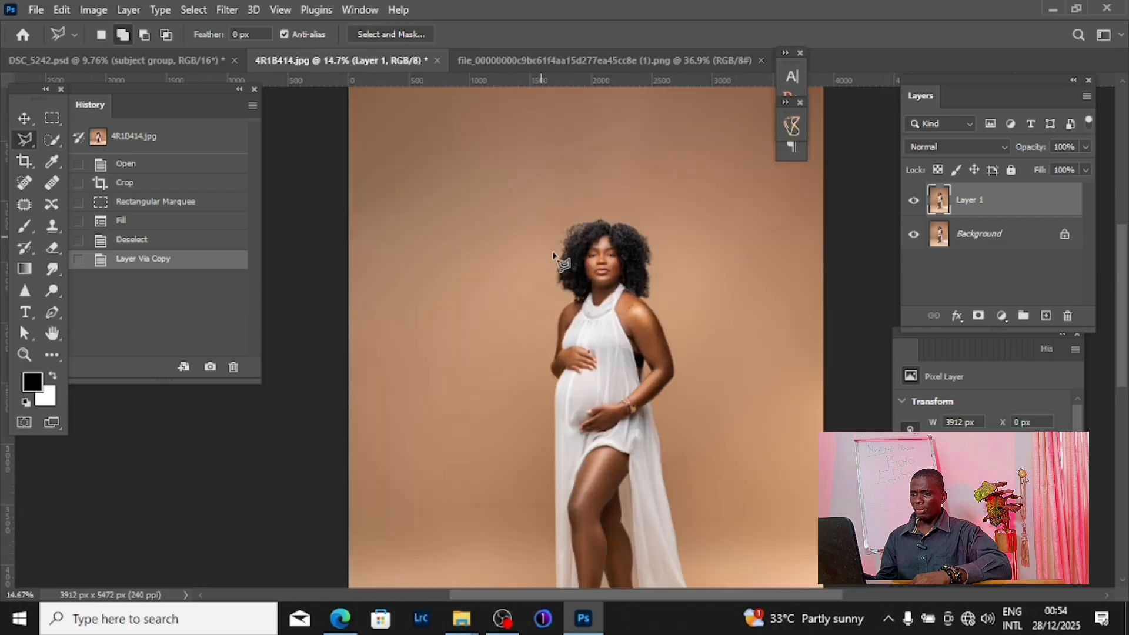
Step: Select the woman on Layer 1 automatically with Select Subject
{"action": "left_click_drag", "start_coordinate": [668, 272], "coordinate": [520, 224]}
{"action": "scroll", "coordinate": [555, 241], "scroll_direction": "down", "scroll_amount": 5}
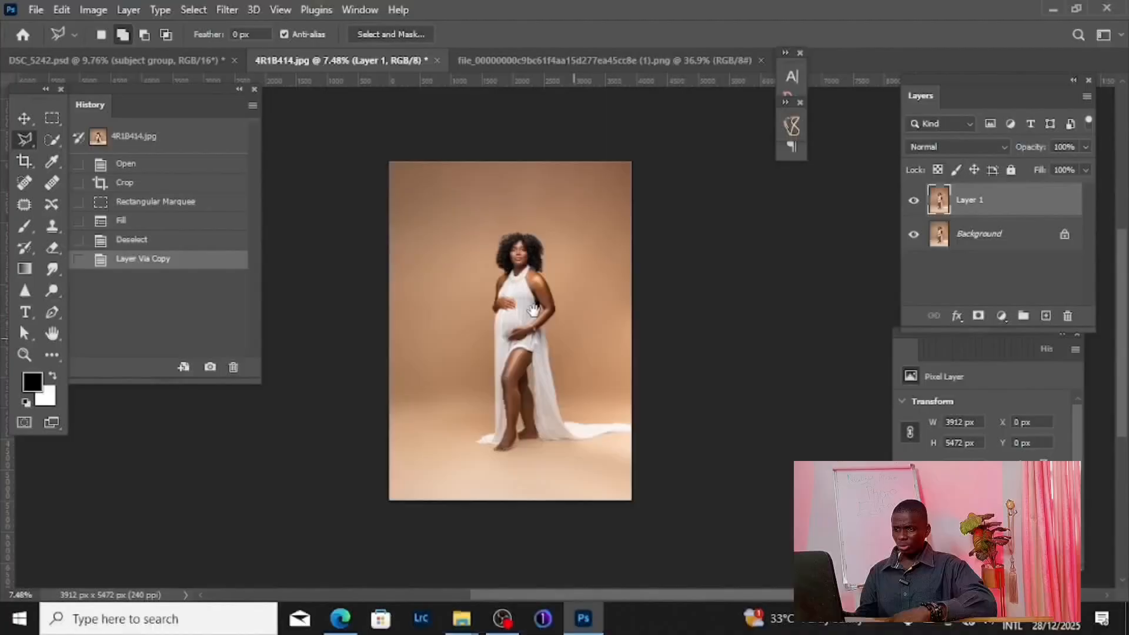
{"action": "scroll", "coordinate": [555, 210], "scroll_direction": "up", "scroll_amount": 3}
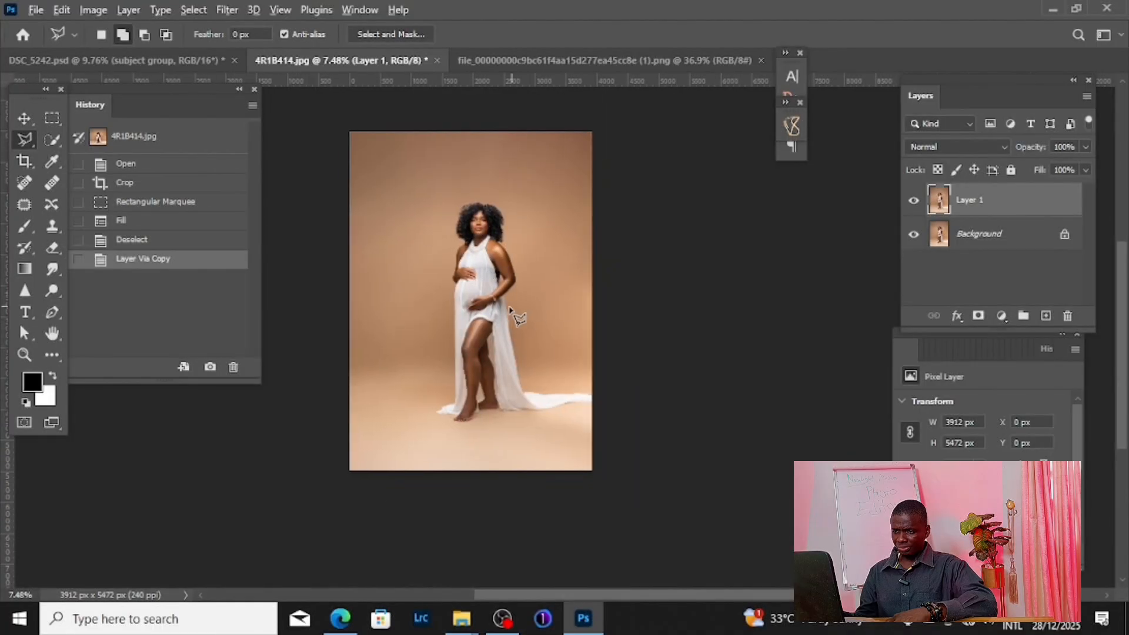
{"action": "scroll", "coordinate": [620, 239], "scroll_direction": "down", "scroll_amount": 2}
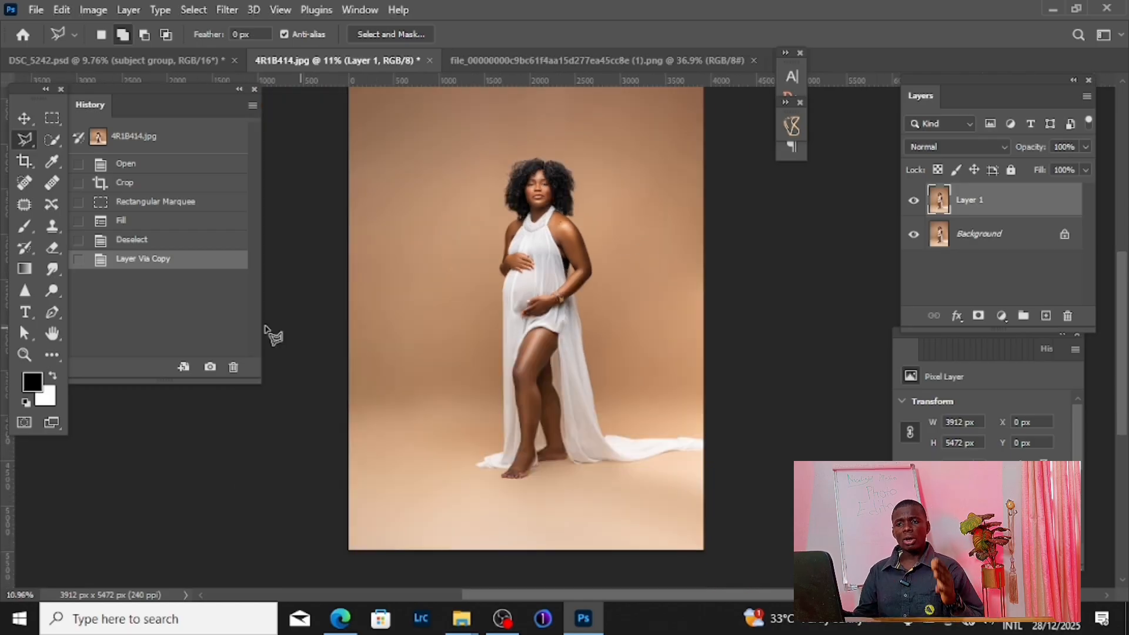
{"action": "left_click", "coordinate": [43, 144]}
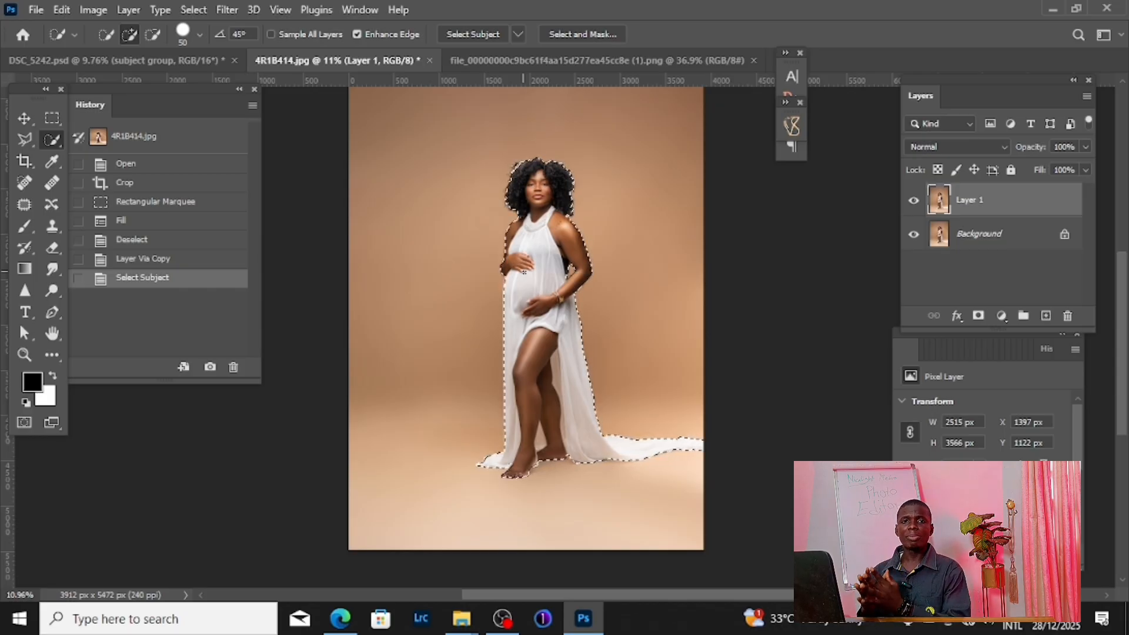
Step: Touch up the subject selection with the Quick Selection tool and check its outline from the hair down to the feet
{"action": "scroll", "coordinate": [516, 301], "scroll_direction": "up", "scroll_amount": 5}
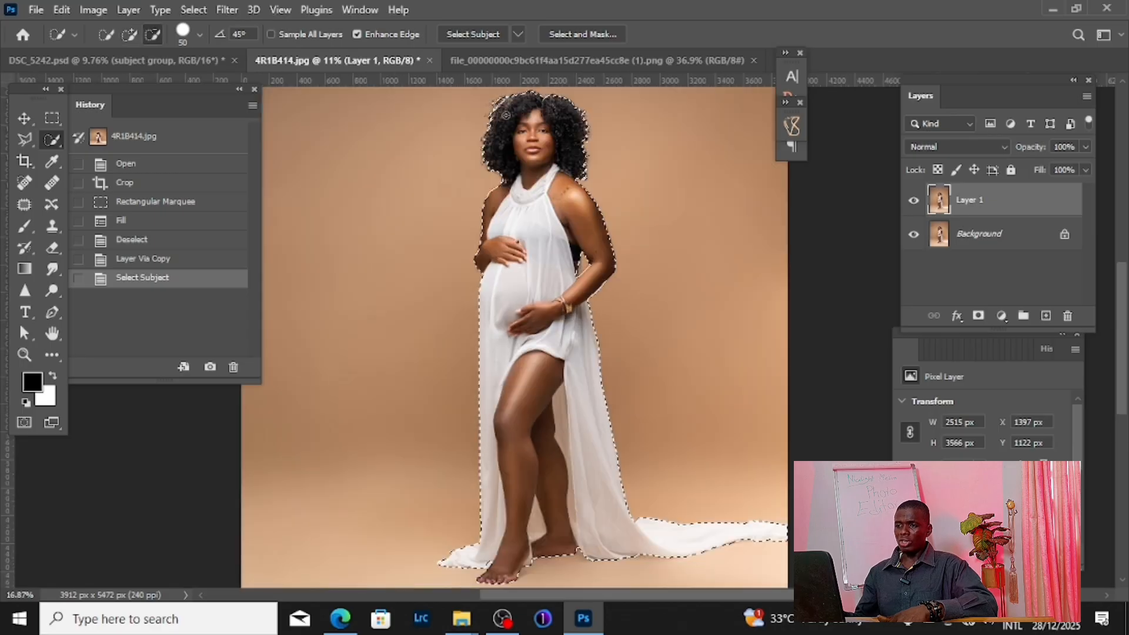
{"action": "left_click_drag", "start_coordinate": [555, 140], "coordinate": [640, 419]}
{"action": "left_click", "coordinate": [644, 424]}
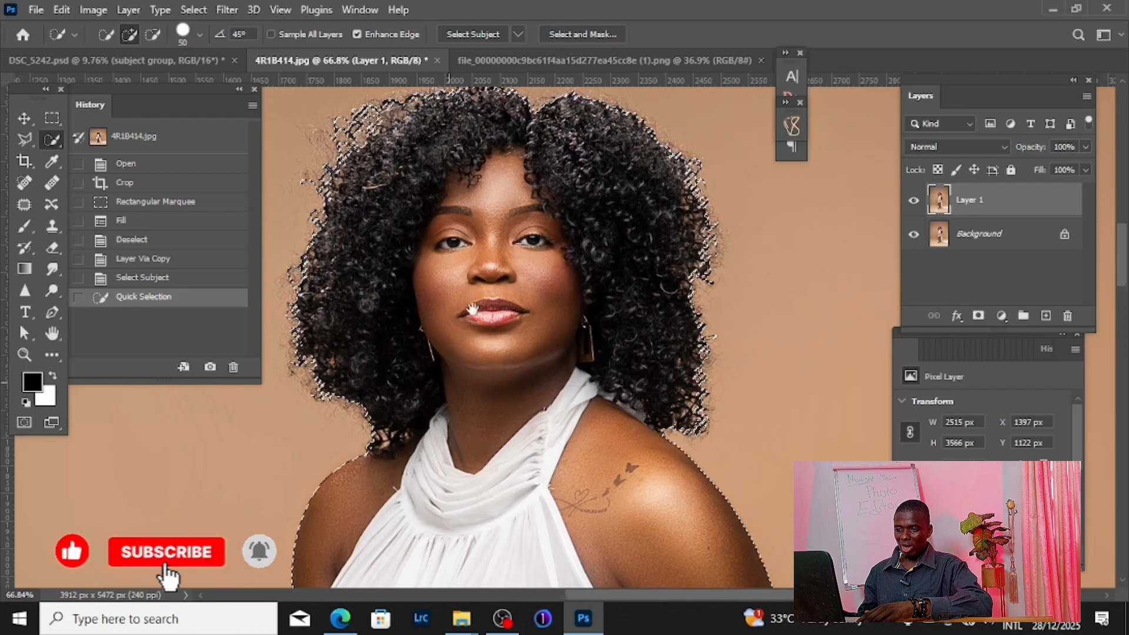
{"action": "left_click_drag", "start_coordinate": [474, 310], "coordinate": [518, 176]}
{"action": "left_click_drag", "start_coordinate": [438, 459], "coordinate": [506, 261]}
{"action": "left_click_drag", "start_coordinate": [484, 433], "coordinate": [478, 184]}
{"action": "left_click_drag", "start_coordinate": [471, 323], "coordinate": [480, 138]}
{"action": "left_click_drag", "start_coordinate": [482, 517], "coordinate": [524, 196]}
{"action": "left_click_drag", "start_coordinate": [522, 374], "coordinate": [540, 335]}
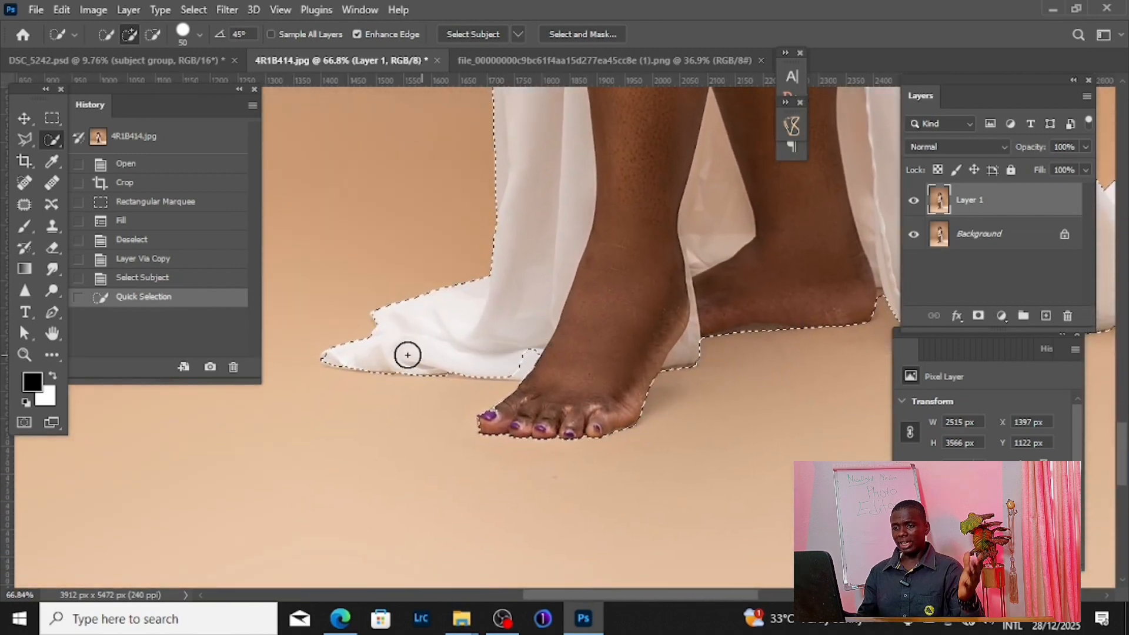
Step: Activate the Polygonal Lasso tool for correcting the selection around the feet and dress
{"action": "left_click", "coordinate": [26, 142]}
{"action": "right_click", "coordinate": [45, 141]}
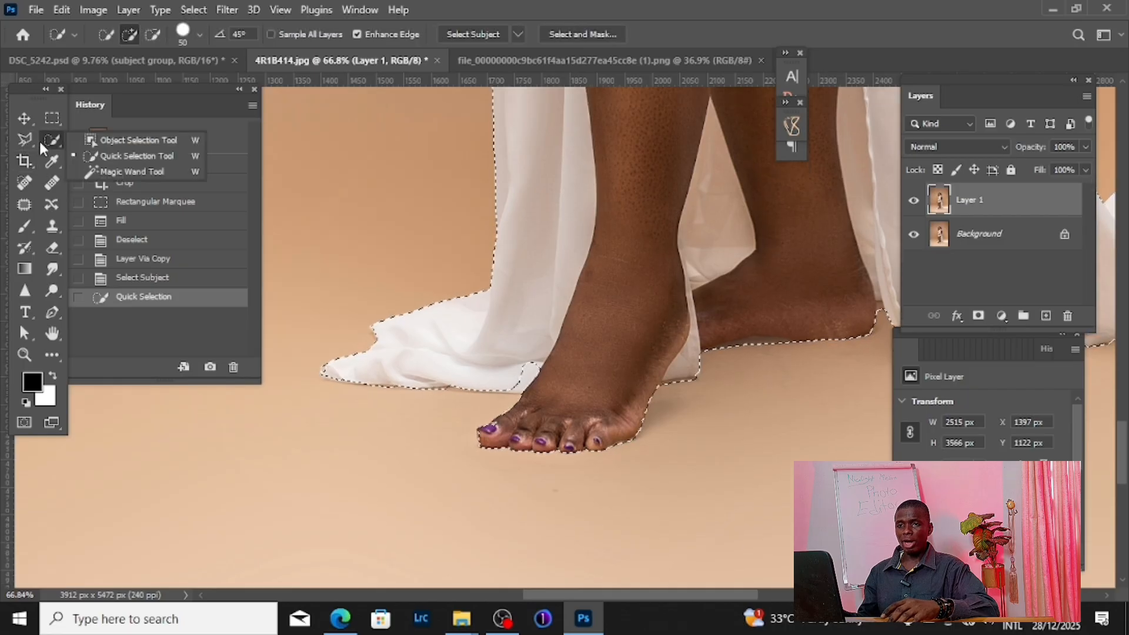
{"action": "right_click", "coordinate": [27, 140]}
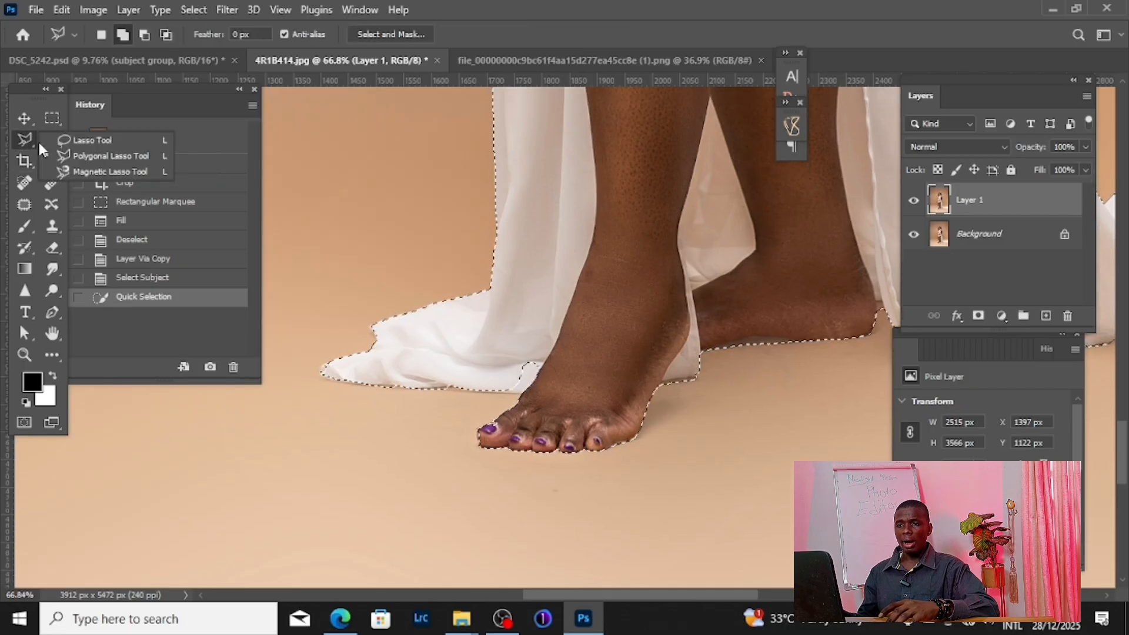
{"action": "left_click", "coordinate": [107, 155]}
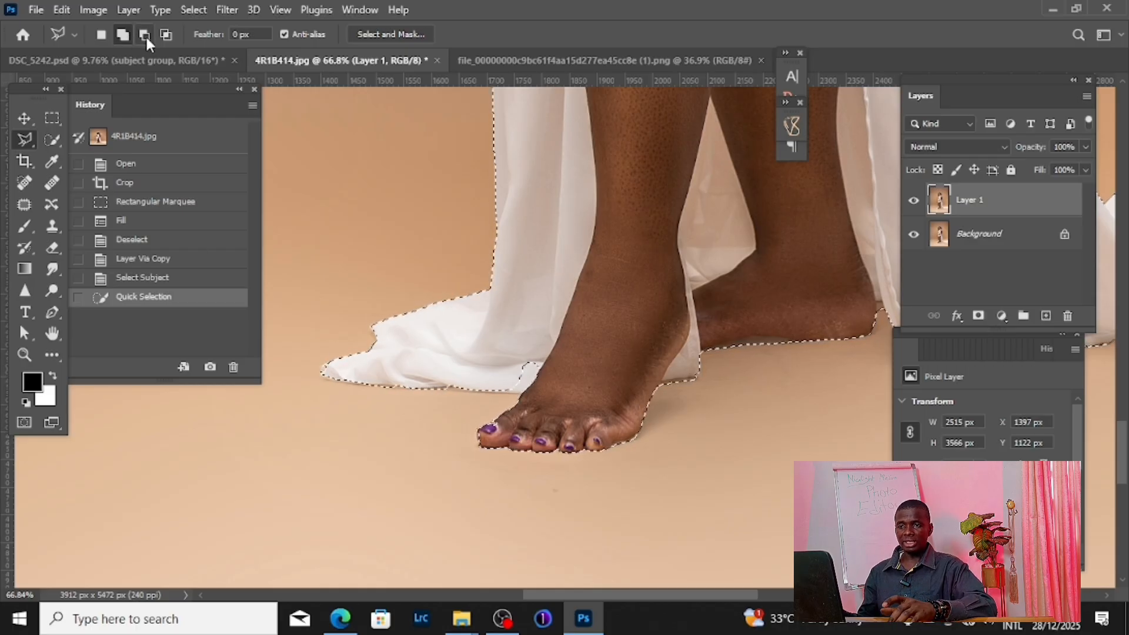
{"action": "key", "text": "shift"}
{"action": "key", "text": "shift"}
{"action": "key", "text": "shift"}
{"action": "key", "text": "shift"}
{"action": "key", "text": "shift"}
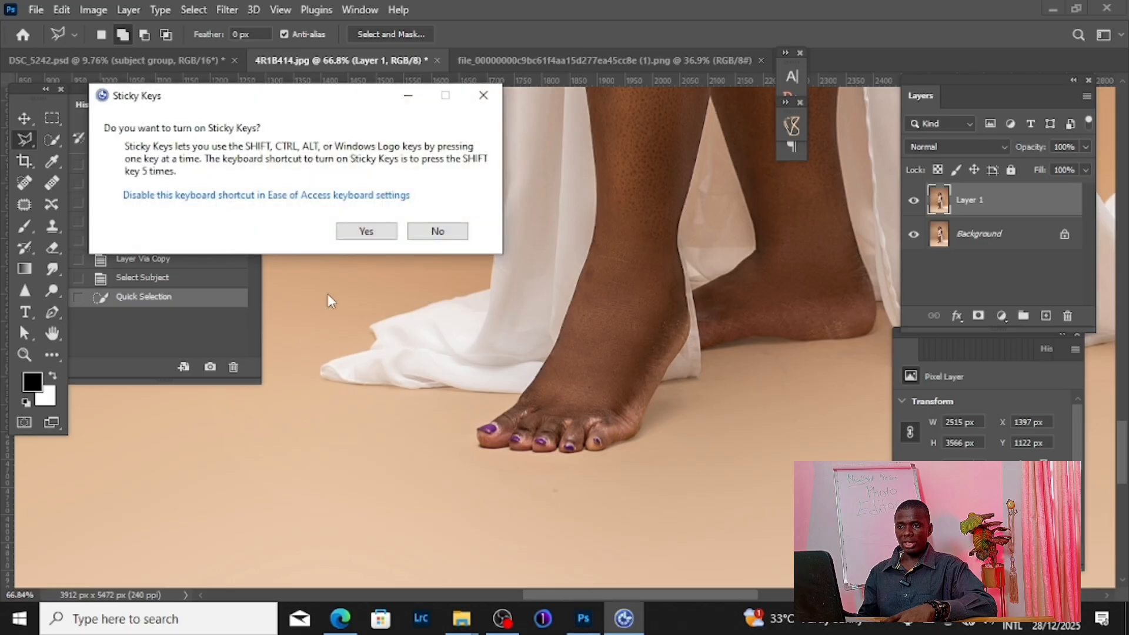
{"action": "left_click", "coordinate": [447, 231]}
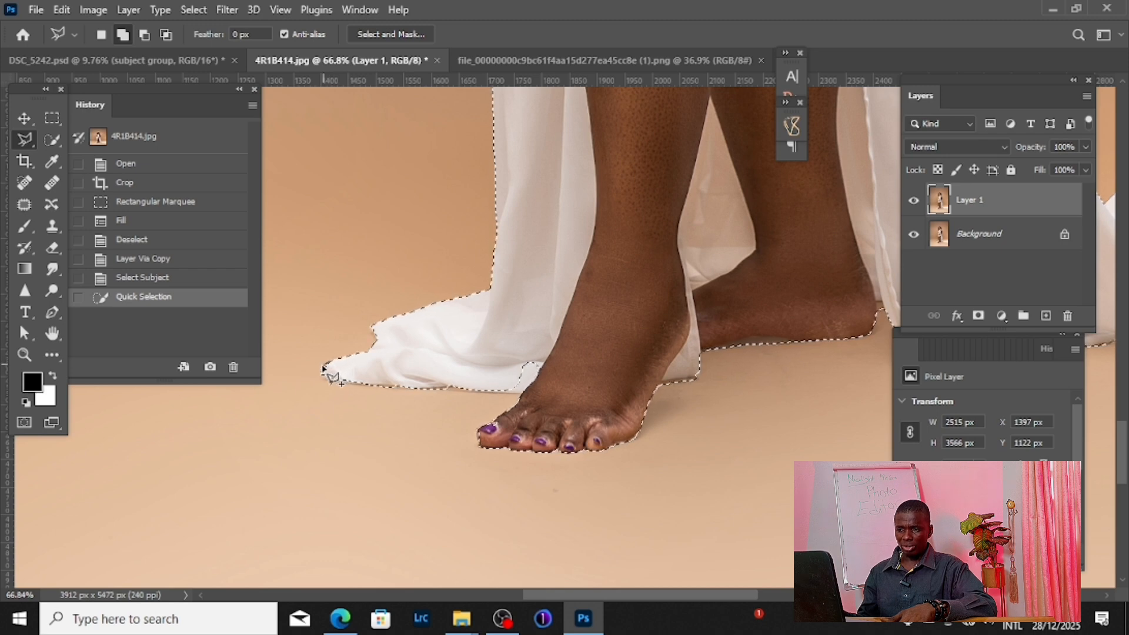
Step: Add the missed dress tip and the gap between the hem and the front foot to the selection
{"action": "left_click", "coordinate": [356, 370]}
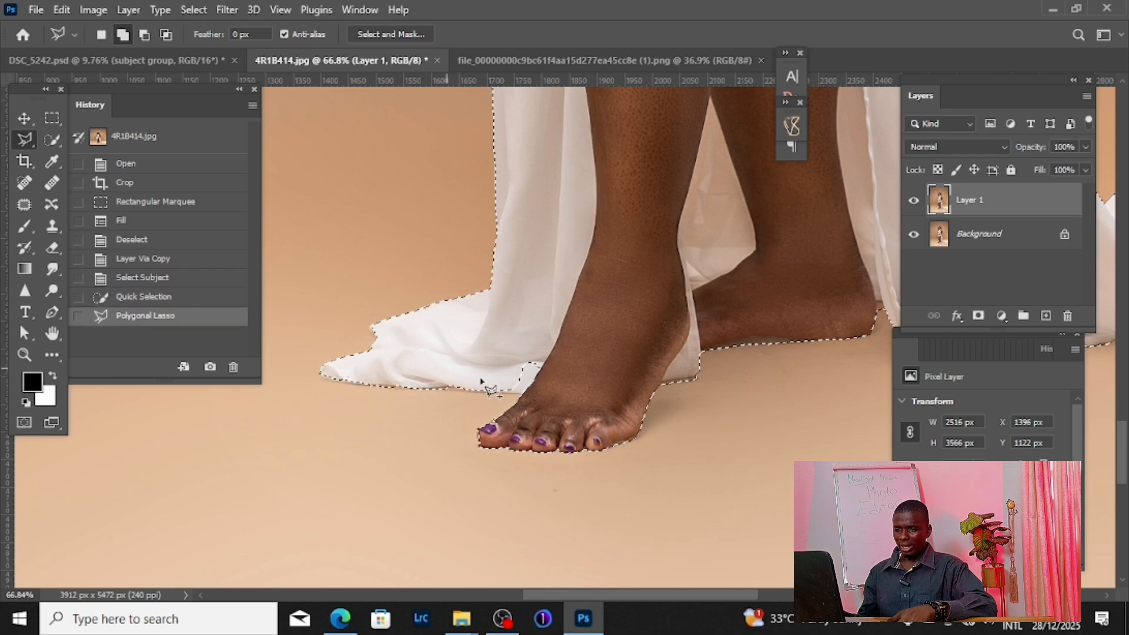
{"action": "left_click", "coordinate": [521, 396]}
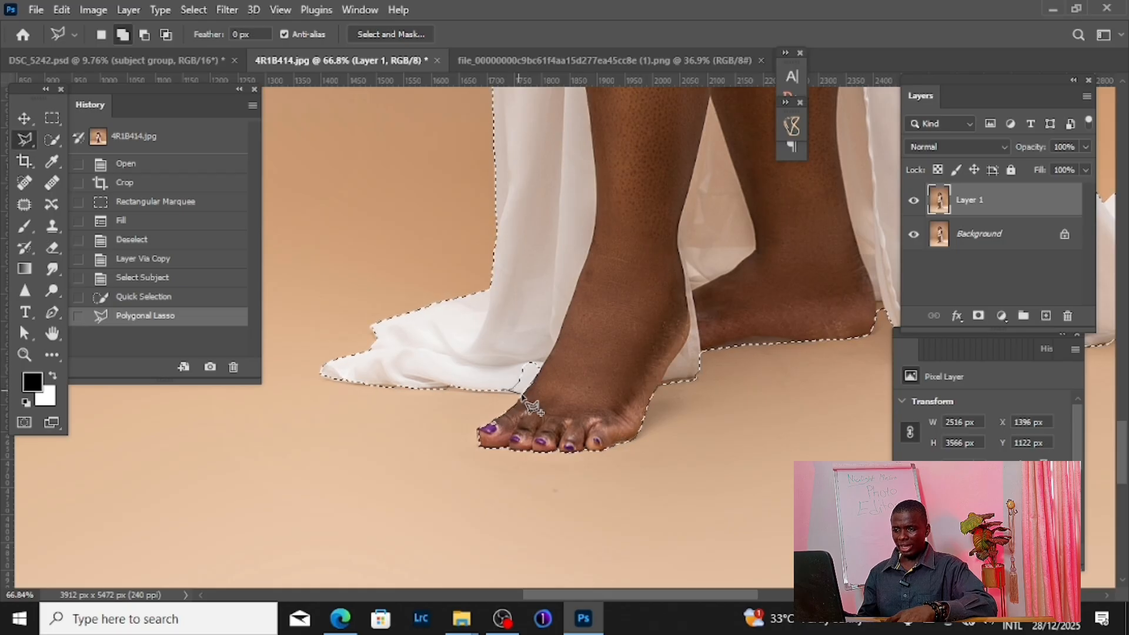
{"action": "left_click", "coordinate": [555, 386]}
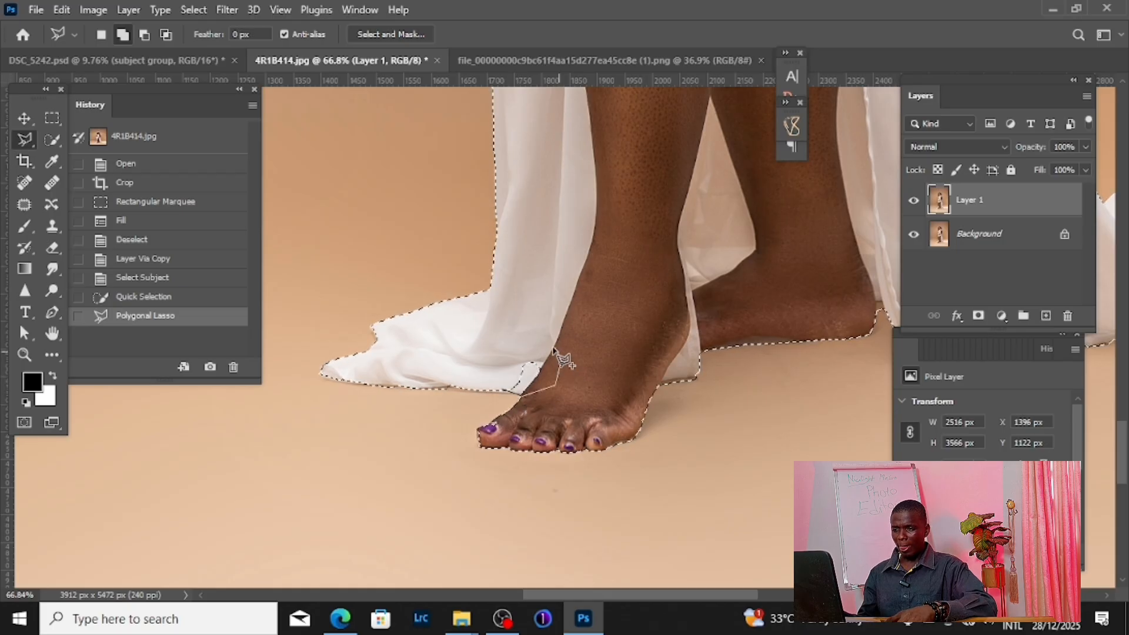
{"action": "left_click", "coordinate": [494, 375]}
Step: Subtract the strip of floor below the dress hem beside the front foot from the selection
{"action": "scroll", "coordinate": [491, 429], "scroll_direction": "up", "scroll_amount": 3}
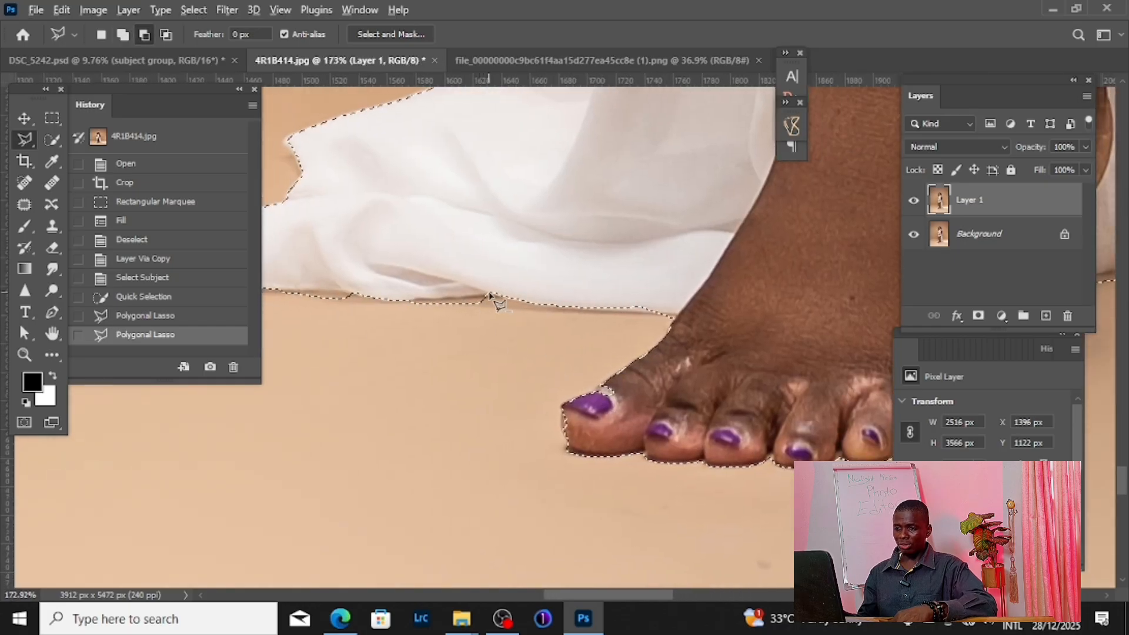
{"action": "left_click", "coordinate": [488, 295]}
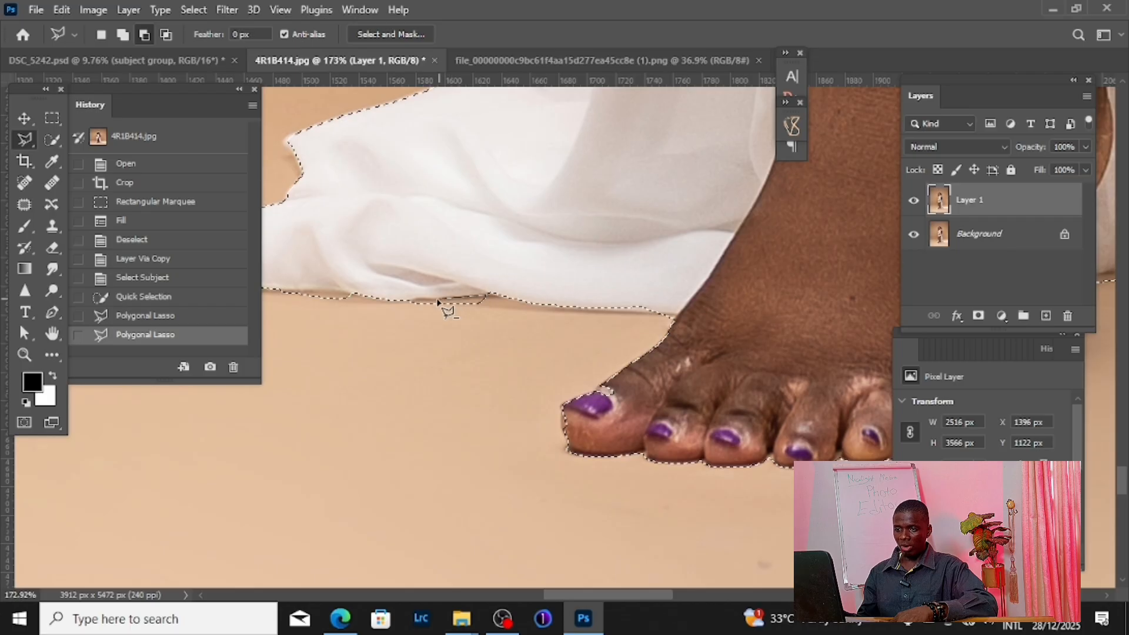
{"action": "left_click", "coordinate": [404, 301]}
{"action": "left_click", "coordinate": [362, 324]}
{"action": "left_click", "coordinate": [440, 359]}
{"action": "left_click", "coordinate": [508, 349]}
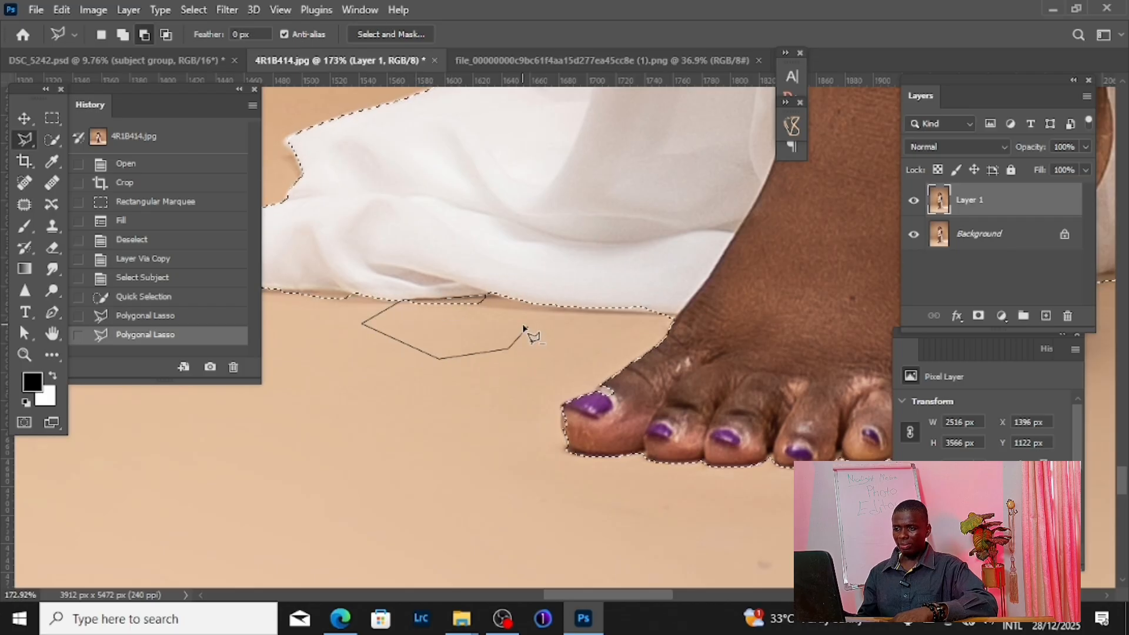
{"action": "double_click", "coordinate": [524, 328]}
Step: Correct the selection edge farther along the hem toward the dress tip with polygonal outlines
{"action": "left_click_drag", "start_coordinate": [435, 322], "coordinate": [678, 350]}
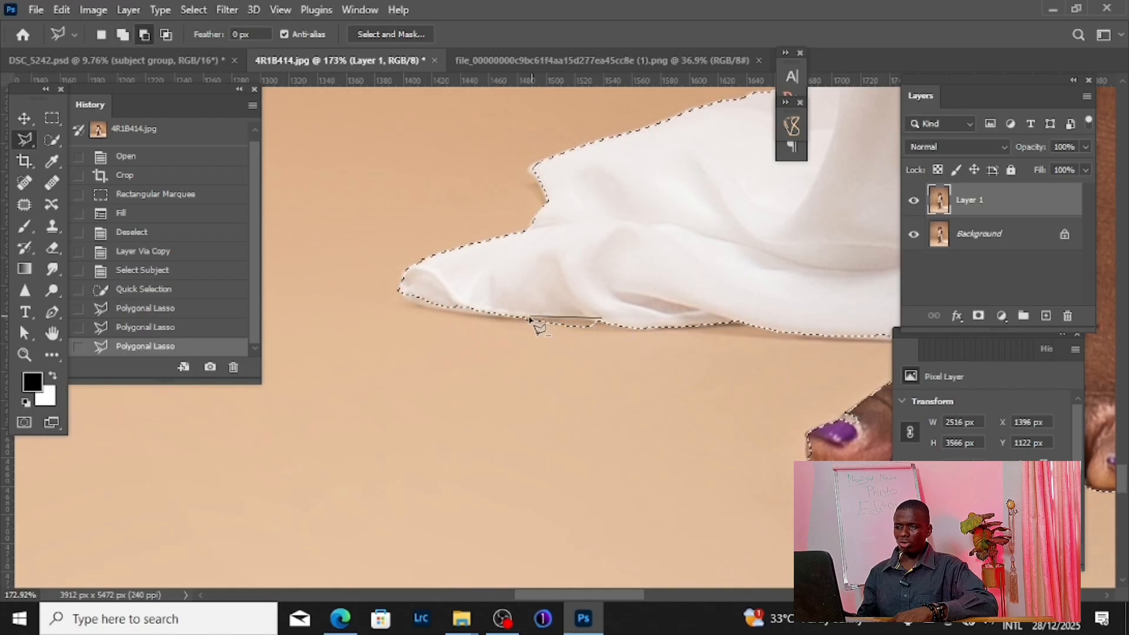
{"action": "double_click", "coordinate": [611, 361]}
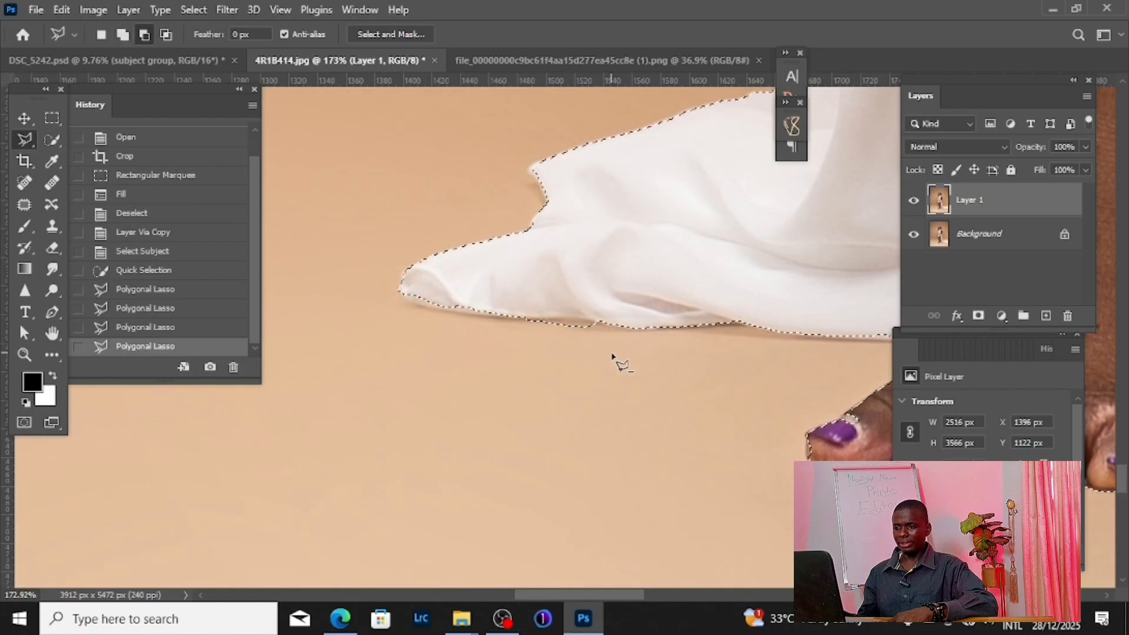
{"action": "left_click", "coordinate": [476, 315]}
{"action": "left_click", "coordinate": [527, 319]}
{"action": "double_click", "coordinate": [534, 290]}
Step: Add the missed edges of the front foot's big toe to the selection
{"action": "left_click_drag", "start_coordinate": [854, 422], "coordinate": [404, 307]}
{"action": "double_click", "coordinate": [404, 308]}
{"action": "double_click", "coordinate": [464, 284]}
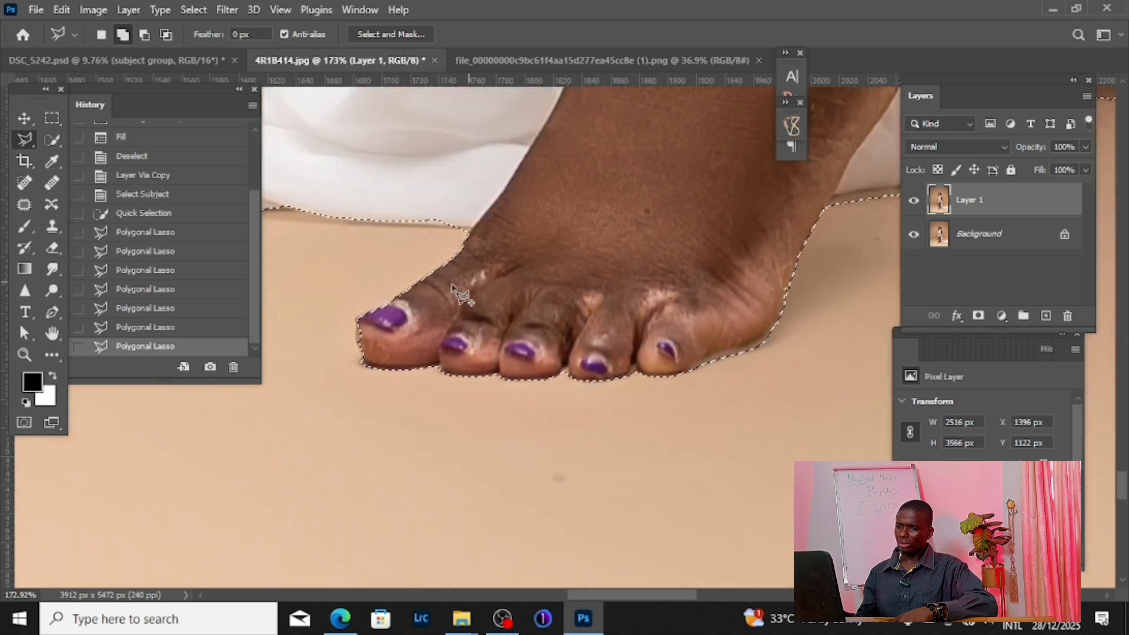
{"action": "left_click", "coordinate": [363, 360]}
{"action": "left_click", "coordinate": [400, 365]}
{"action": "double_click", "coordinate": [427, 313]}
Step: Trim the selection around the corner of the dress fabric between the two feet
{"action": "left_click_drag", "start_coordinate": [835, 159], "coordinate": [496, 412]}
{"action": "left_click", "coordinate": [595, 382]}
{"action": "double_click", "coordinate": [592, 436]}
{"action": "double_click", "coordinate": [593, 438]}
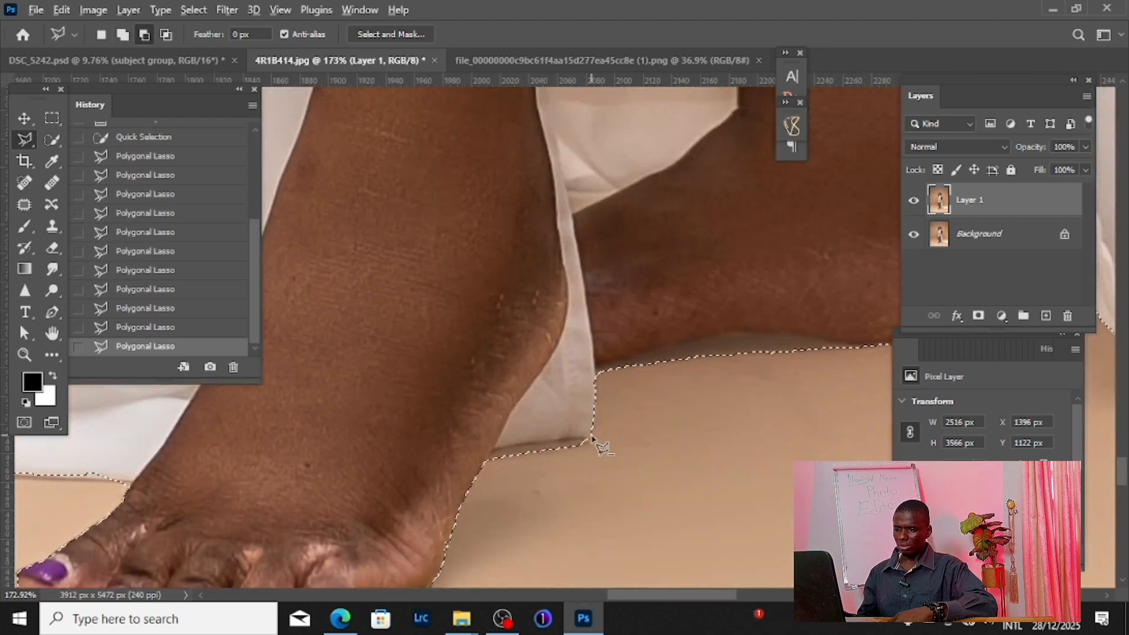
{"action": "left_click", "coordinate": [591, 437]}
{"action": "left_click", "coordinate": [494, 448]}
{"action": "double_click", "coordinate": [599, 453]}
Step: Correct the selection edge along the sole and heel of the rear foot
{"action": "left_click_drag", "start_coordinate": [827, 357], "coordinate": [557, 404]}
{"action": "left_click", "coordinate": [601, 395]}
{"action": "left_click", "coordinate": [498, 384]}
{"action": "left_click", "coordinate": [365, 402]}
{"action": "double_click", "coordinate": [336, 424]}
{"action": "left_click_drag", "start_coordinate": [725, 420], "coordinate": [507, 474]}
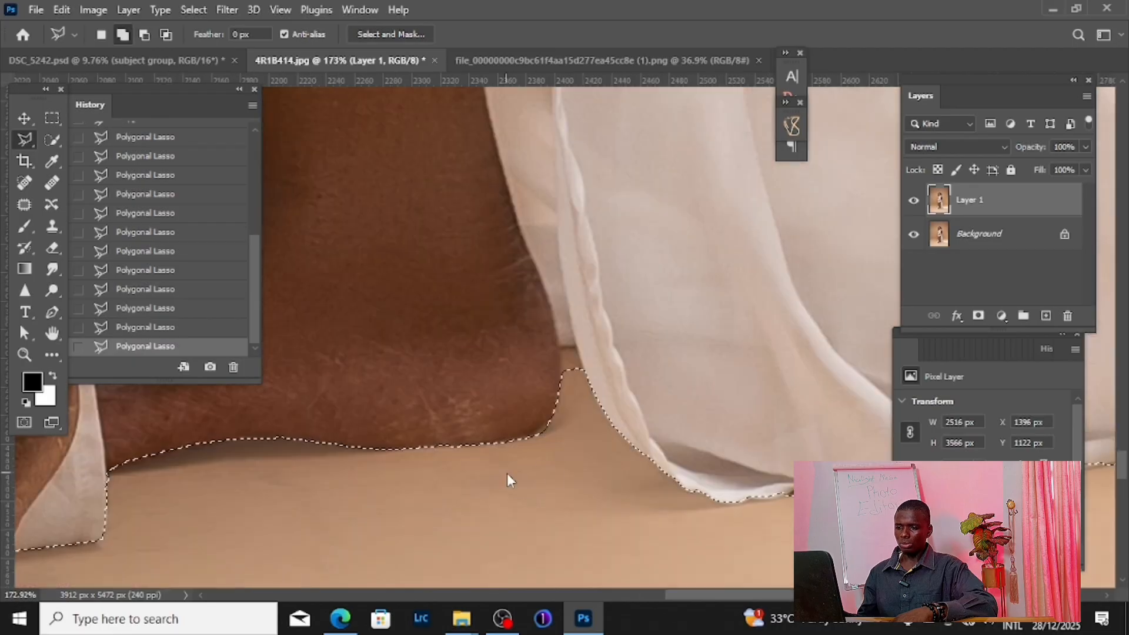
Step: Undo and redo the last lasso edit to compare the selection beside the rear heel
{"action": "key", "text": "ctrl+z"}
{"action": "key", "text": "ctrl+shift+z"}
{"action": "key", "text": "ctrl+z"}
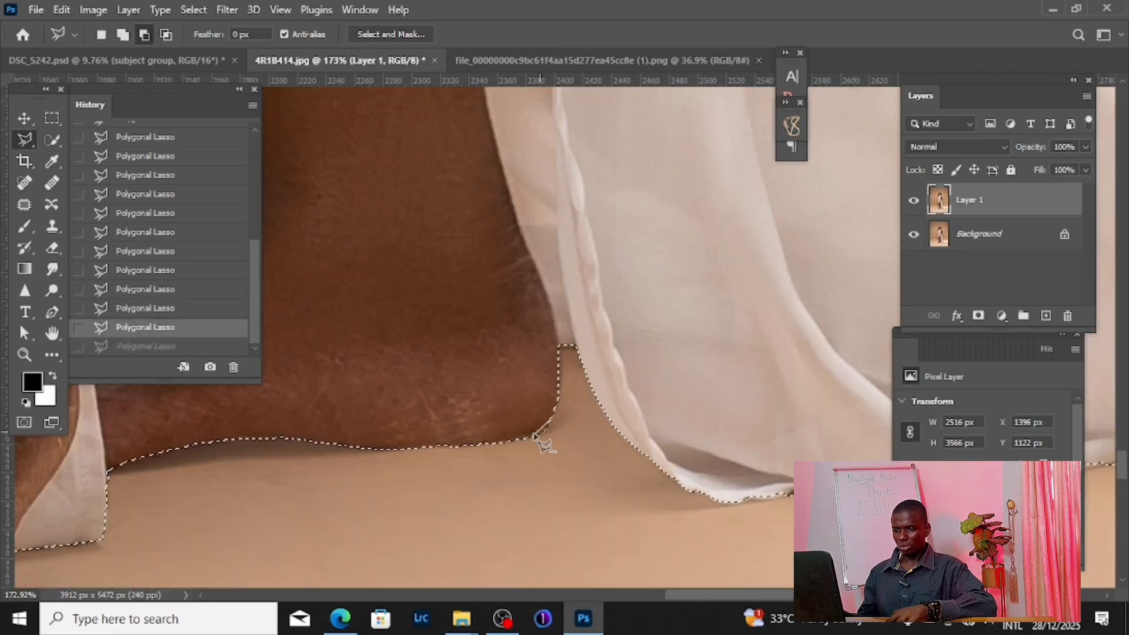
{"action": "key", "text": "ctrl+shift+z"}
Step: Subtract the shadow beneath the trailing dress fabric from the selection with a polygonal outline
{"action": "left_click_drag", "start_coordinate": [590, 418], "coordinate": [262, 382]}
{"action": "left_click_drag", "start_coordinate": [870, 412], "coordinate": [494, 430]}
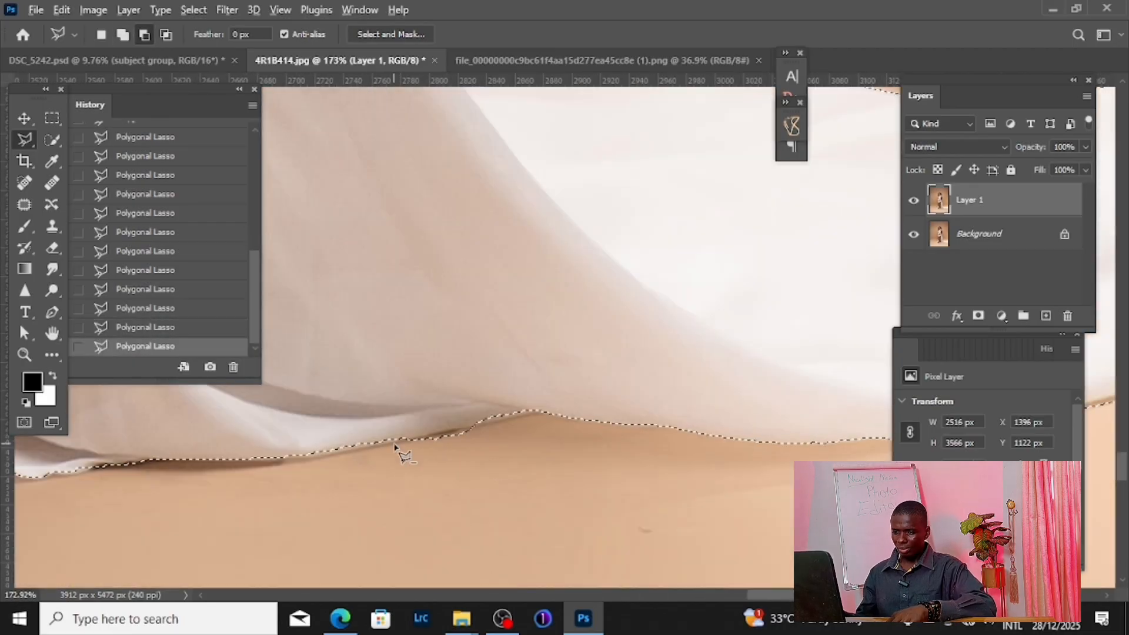
{"action": "left_click_drag", "start_coordinate": [871, 439], "coordinate": [478, 449]}
{"action": "left_click_drag", "start_coordinate": [882, 412], "coordinate": [539, 403]}
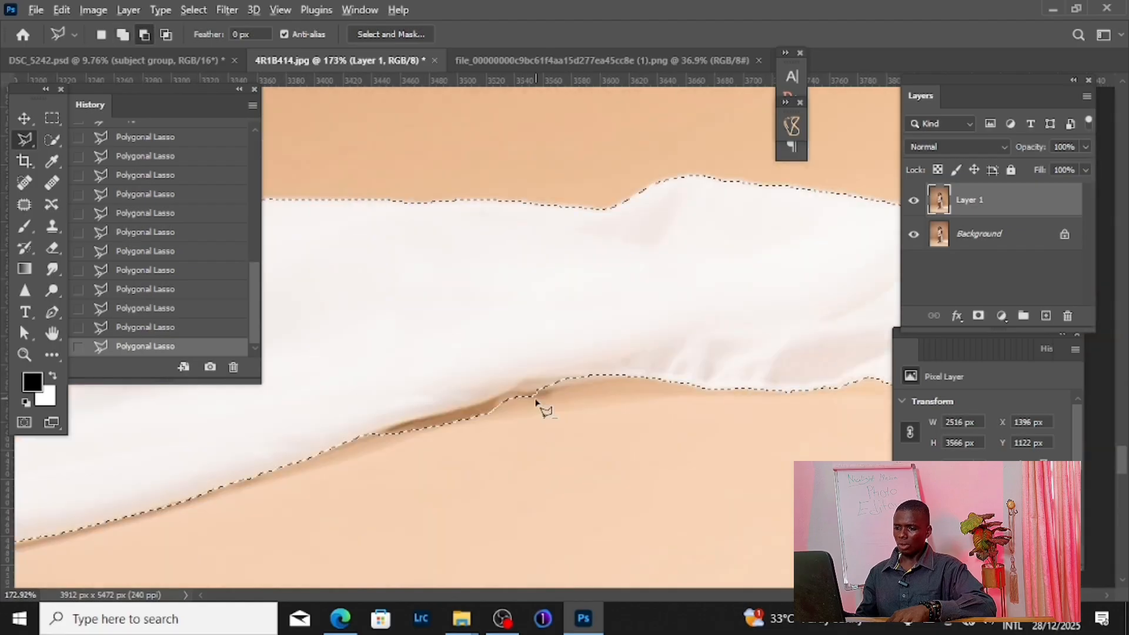
{"action": "left_click", "coordinate": [537, 389], "text": "alt"}
{"action": "left_click", "coordinate": [347, 436]}
{"action": "double_click", "coordinate": [304, 471]}
Step: Check the selection outline along the arm, hair, dress and feet for remaining errors
{"action": "left_click_drag", "start_coordinate": [307, 409], "coordinate": [630, 497]}
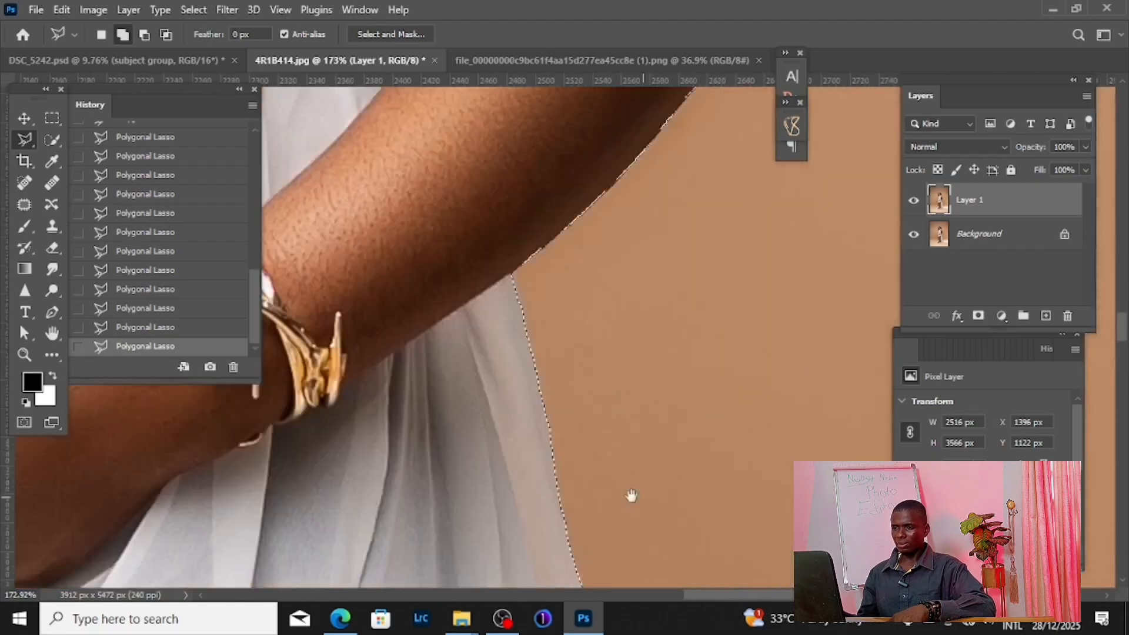
{"action": "left_click_drag", "start_coordinate": [729, 71], "coordinate": [567, 409]}
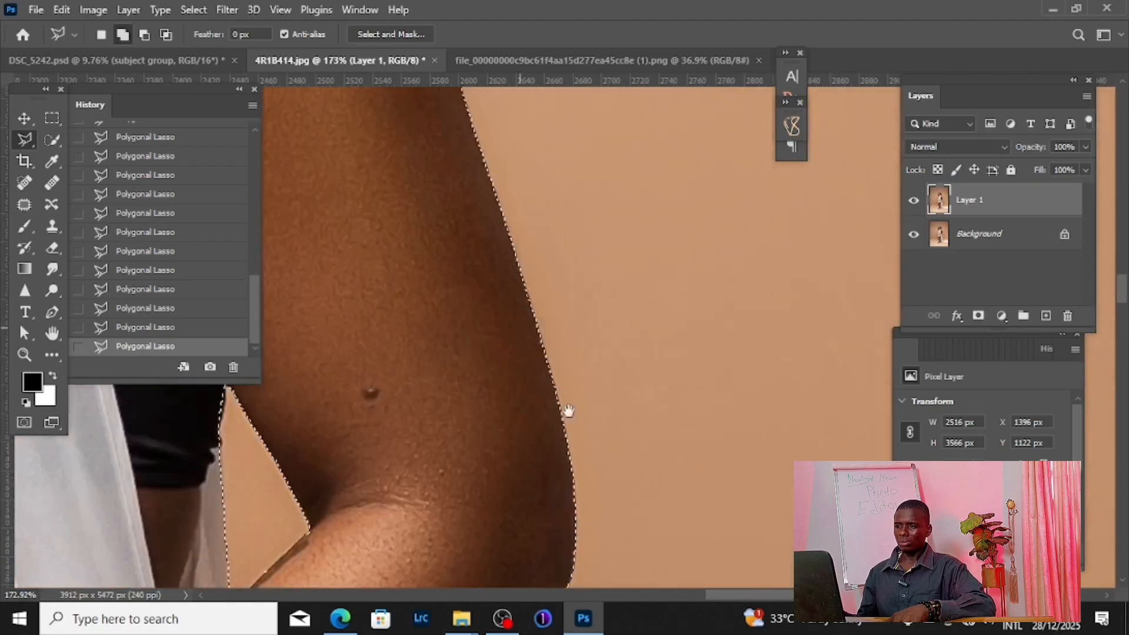
{"action": "scroll", "coordinate": [515, 247], "scroll_direction": "down", "scroll_amount": 5}
{"action": "scroll", "coordinate": [510, 241], "scroll_direction": "down", "scroll_amount": 5}
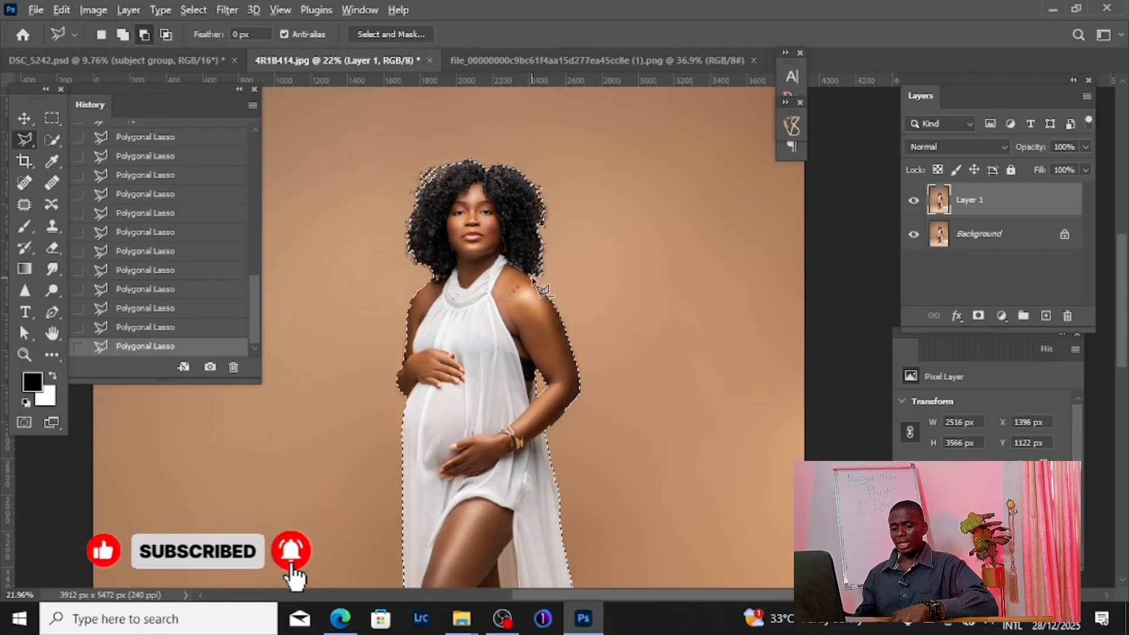
{"action": "scroll", "coordinate": [541, 317], "scroll_direction": "down", "scroll_amount": 3}
{"action": "scroll", "coordinate": [550, 322], "scroll_direction": "up", "scroll_amount": 8}
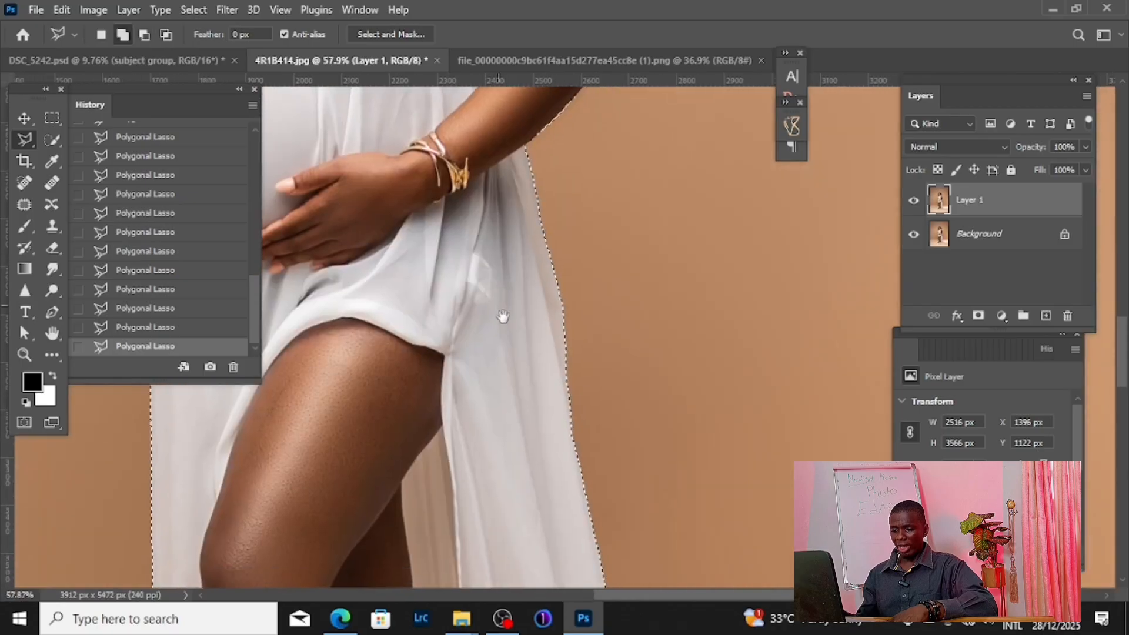
{"action": "left_click_drag", "start_coordinate": [558, 422], "coordinate": [571, 135]}
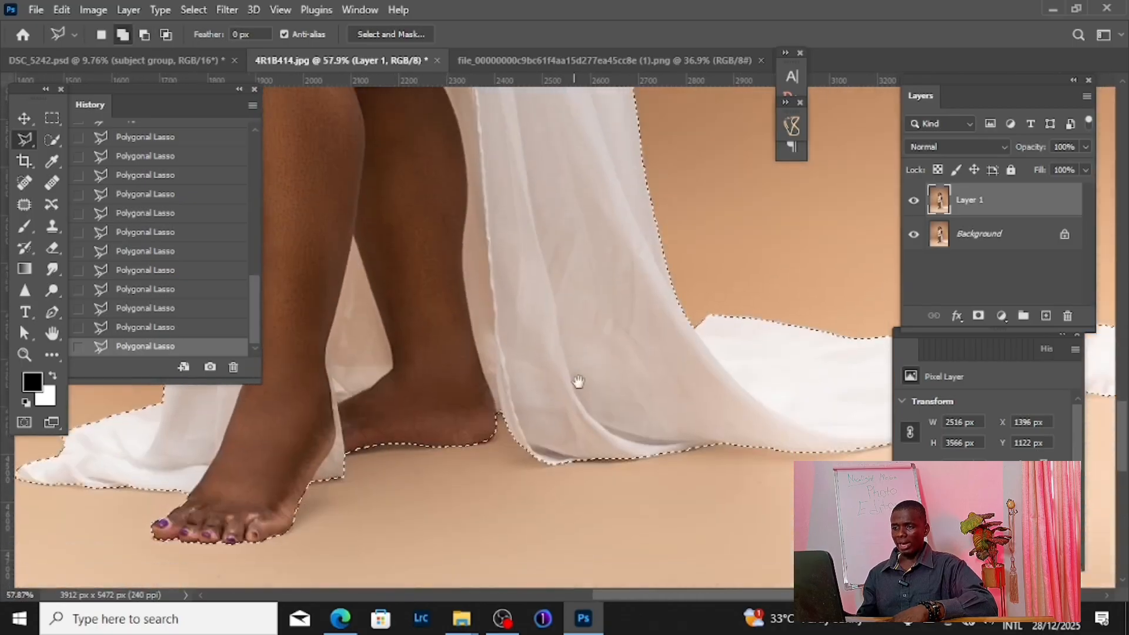
{"action": "left_click_drag", "start_coordinate": [519, 449], "coordinate": [644, 382]}
{"action": "scroll", "coordinate": [644, 382], "scroll_direction": "down", "scroll_amount": 5}
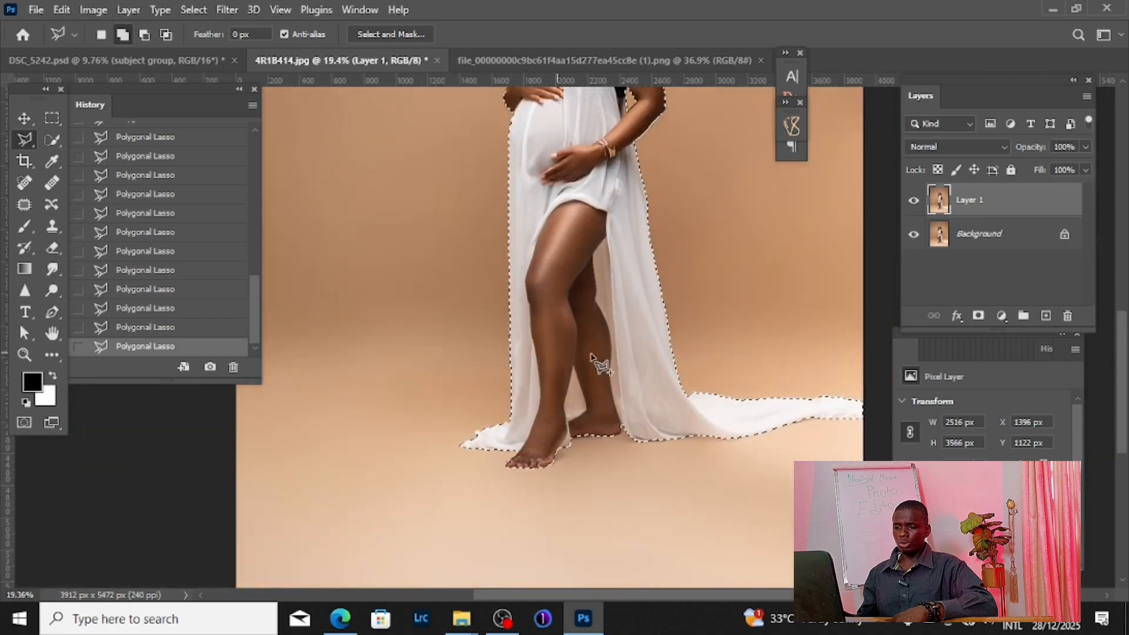
{"action": "left_click_drag", "start_coordinate": [605, 324], "coordinate": [544, 462]}
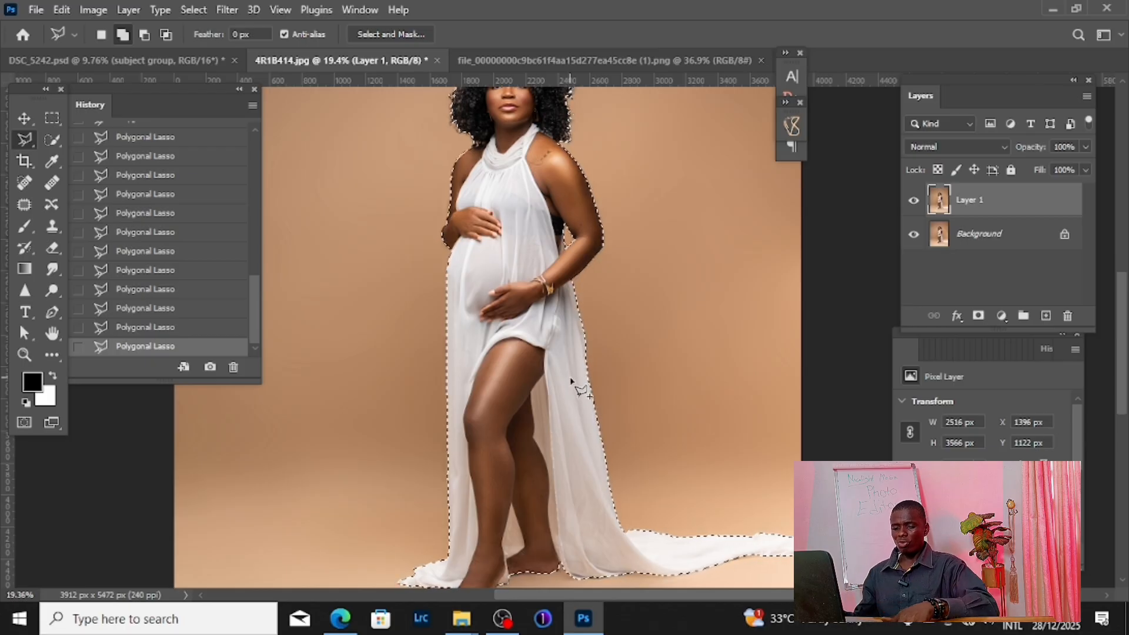
Step: Feather the selection around the woman with a radius of 1 pixel
{"action": "scroll", "coordinate": [560, 352], "scroll_direction": "down", "scroll_amount": 3}
{"action": "key", "text": "shift"}
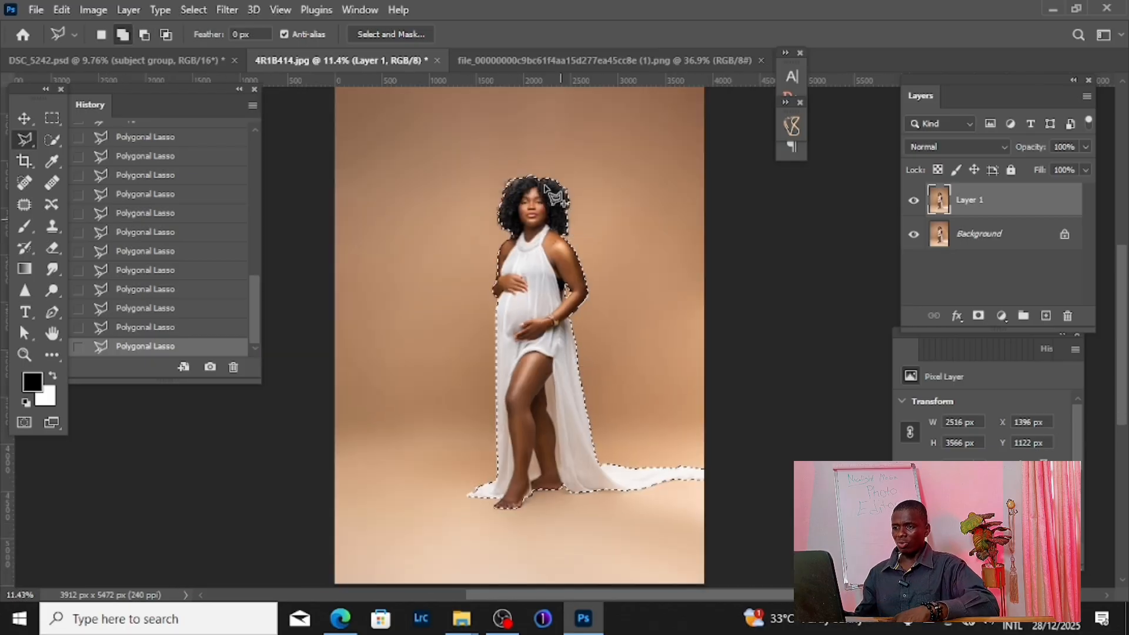
{"action": "right_click", "coordinate": [579, 196]}
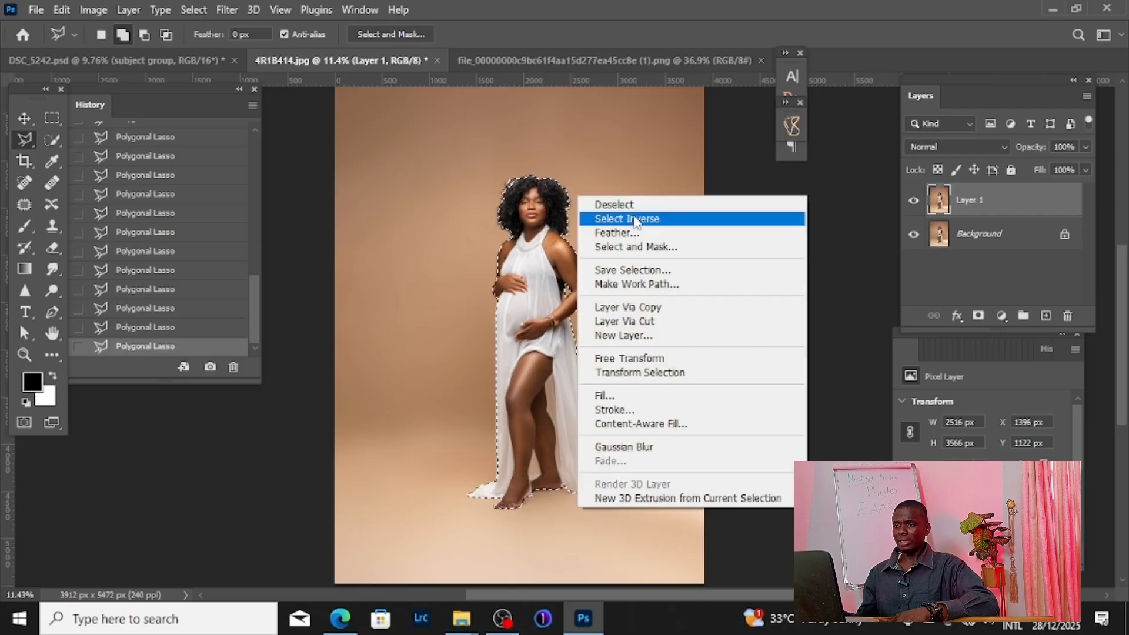
{"action": "left_click", "coordinate": [626, 229]}
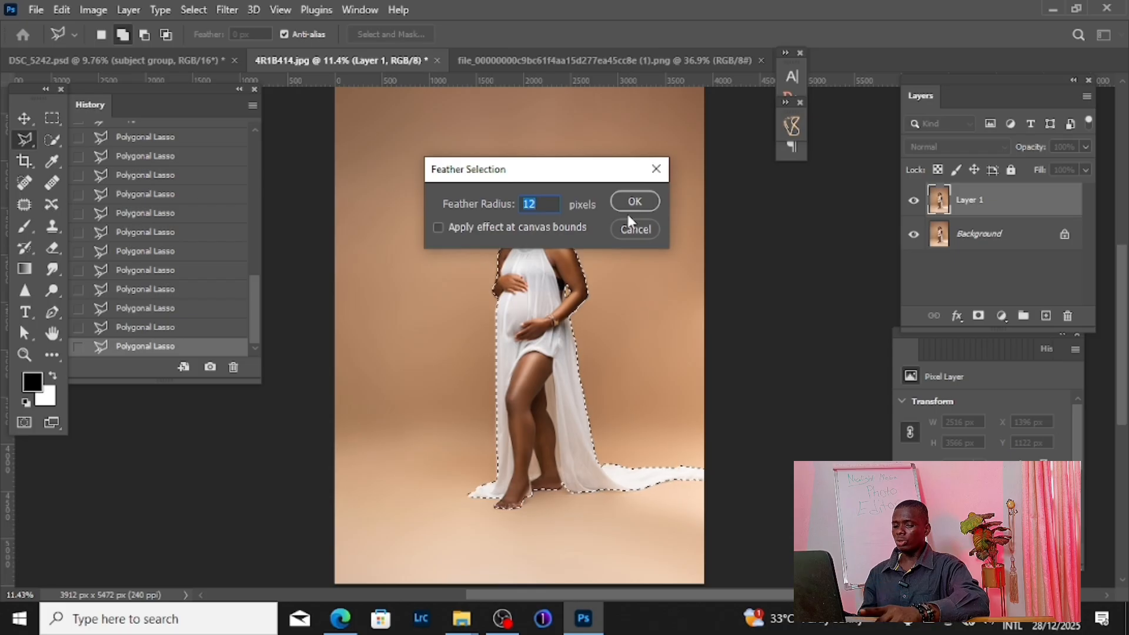
{"action": "type", "text": "1"}
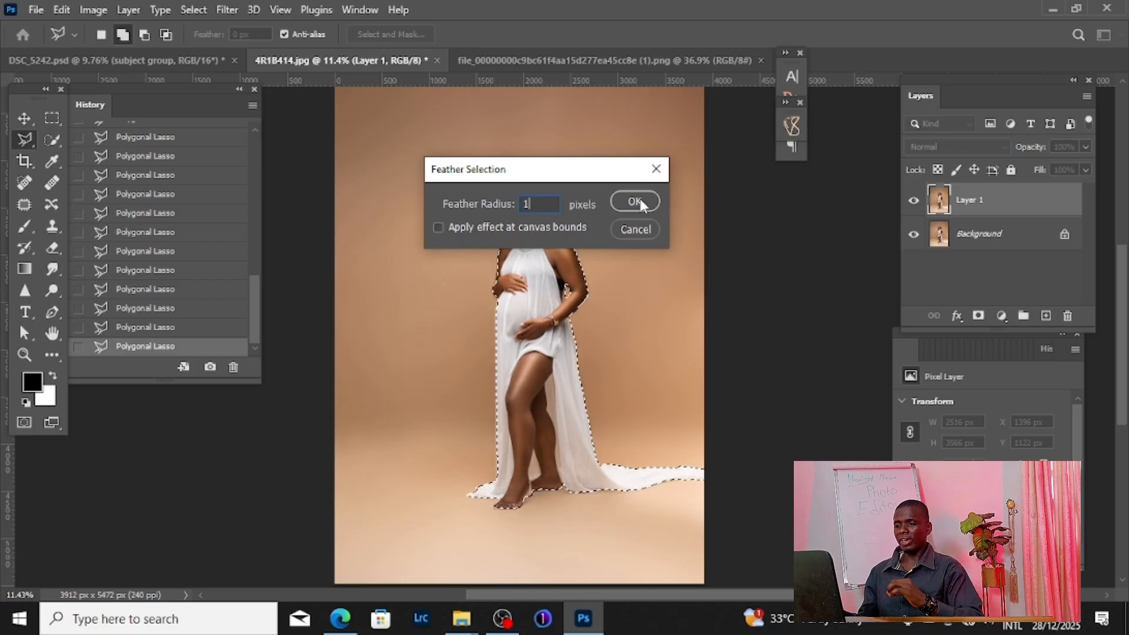
{"action": "left_click", "coordinate": [637, 202]}
Step: Invert the selection and copy the studio backdrop without the woman onto its own layer
{"action": "right_click", "coordinate": [594, 182]}
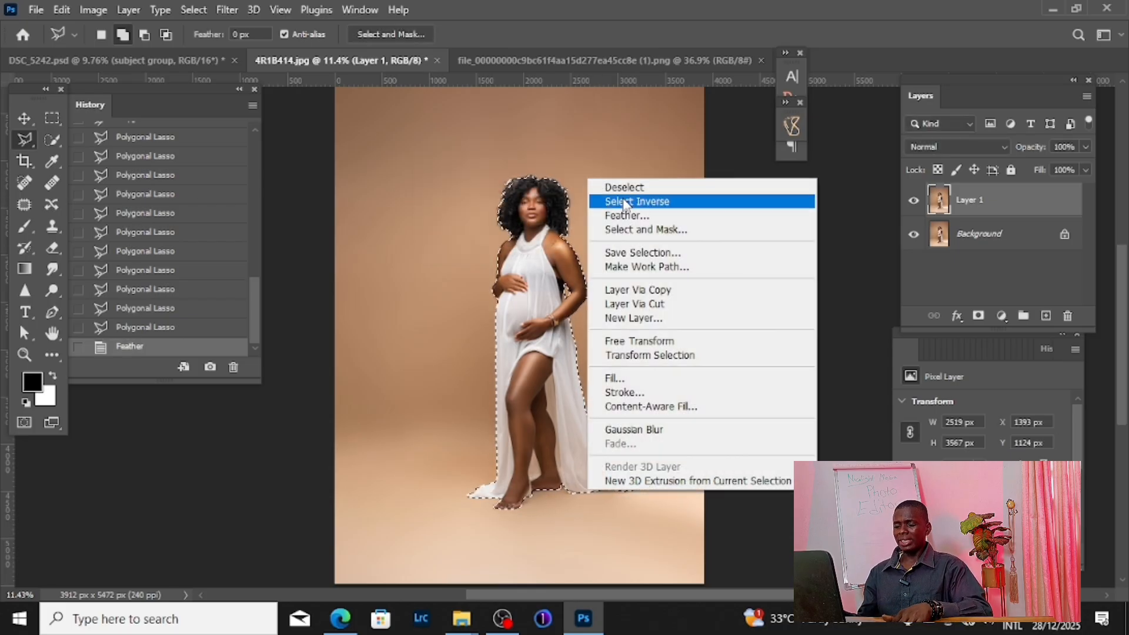
{"action": "left_click", "coordinate": [647, 206]}
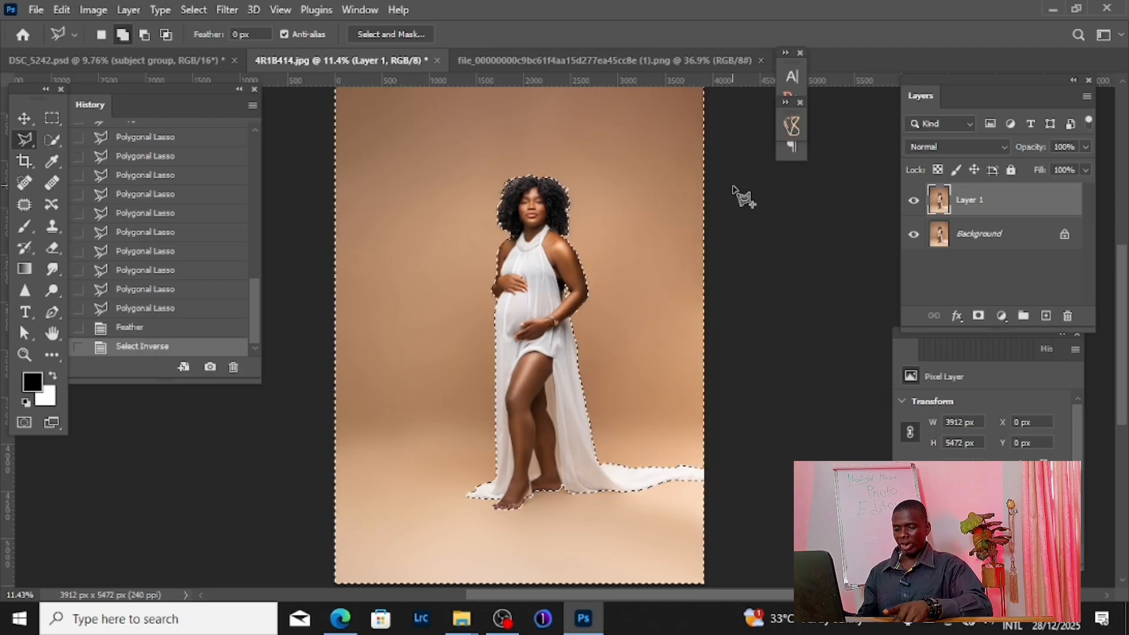
{"action": "key", "text": "ctrl+j"}
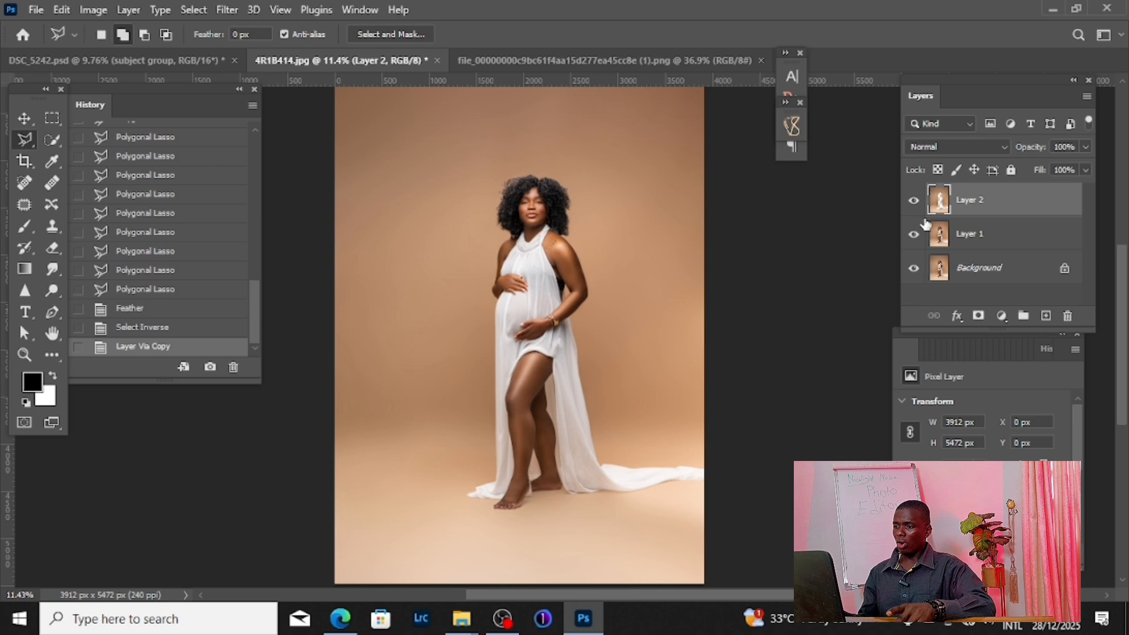
Step: Load Layer 2's outline as a selection, invert it, and mask Layer 1 to the woman with it
{"action": "left_click", "coordinate": [939, 203], "text": "ctrl"}
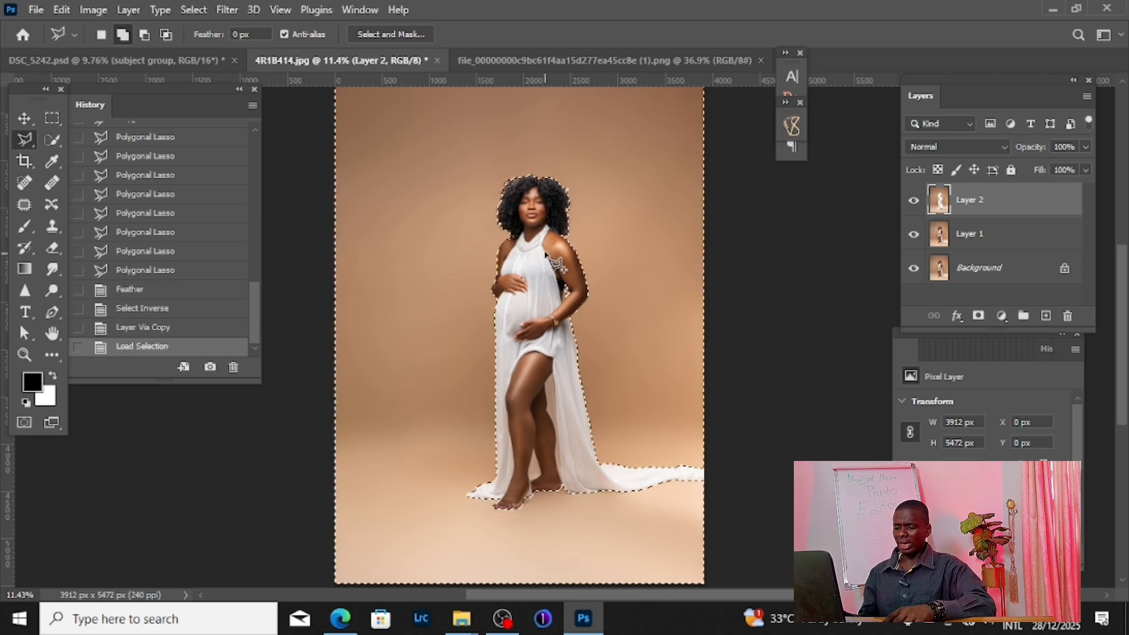
{"action": "right_click", "coordinate": [527, 233]}
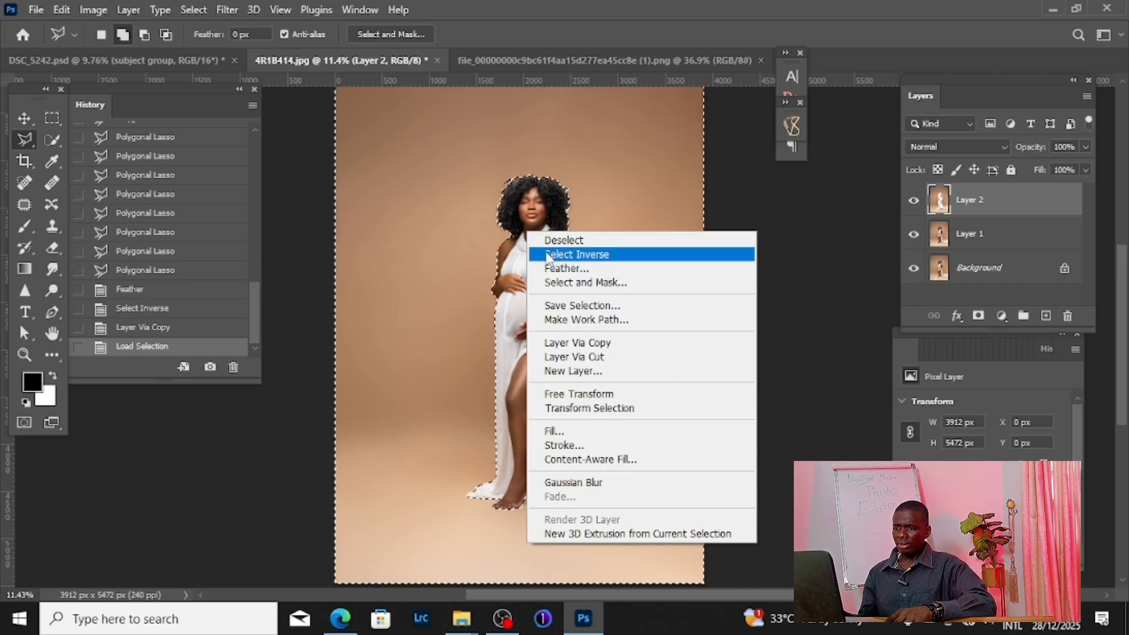
{"action": "left_click", "coordinate": [579, 256]}
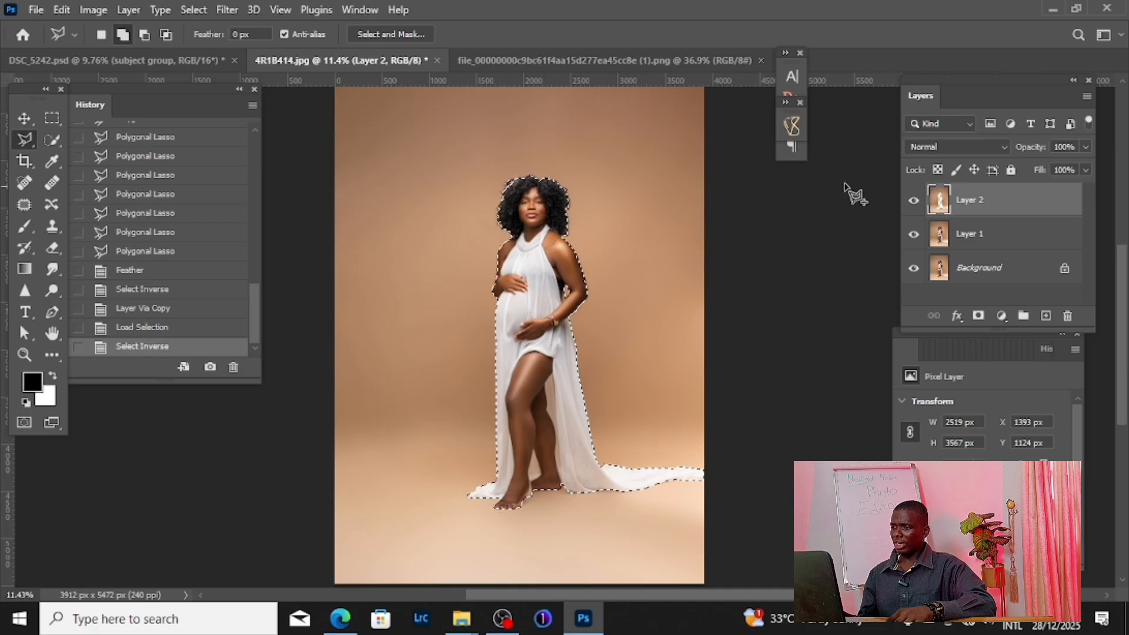
{"action": "left_click", "coordinate": [1000, 243]}
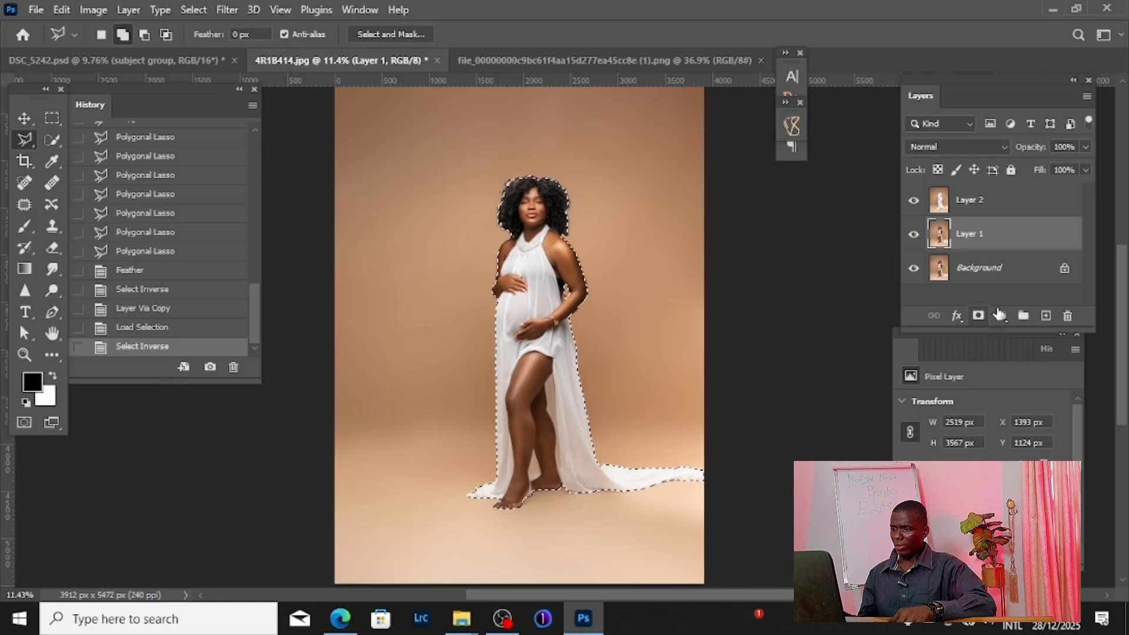
{"action": "left_click", "coordinate": [979, 317]}
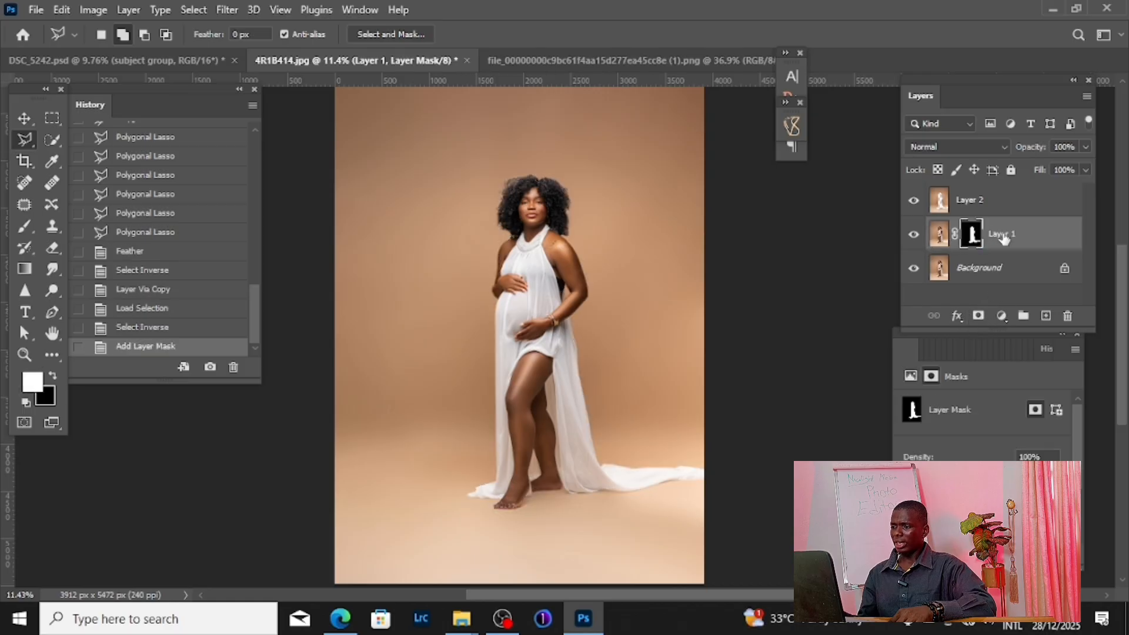
Step: Move the masked Layer 1 to the top of the layer stack and duplicate Layer 2
{"action": "left_click_drag", "start_coordinate": [1004, 237], "coordinate": [988, 196]}
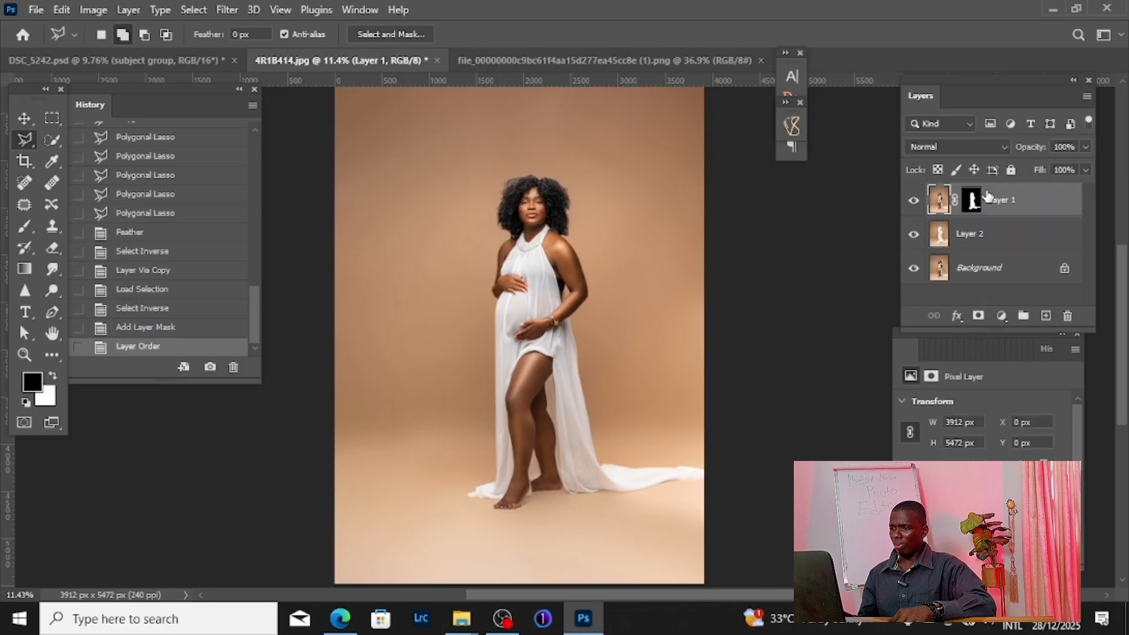
{"action": "left_click", "coordinate": [975, 235]}
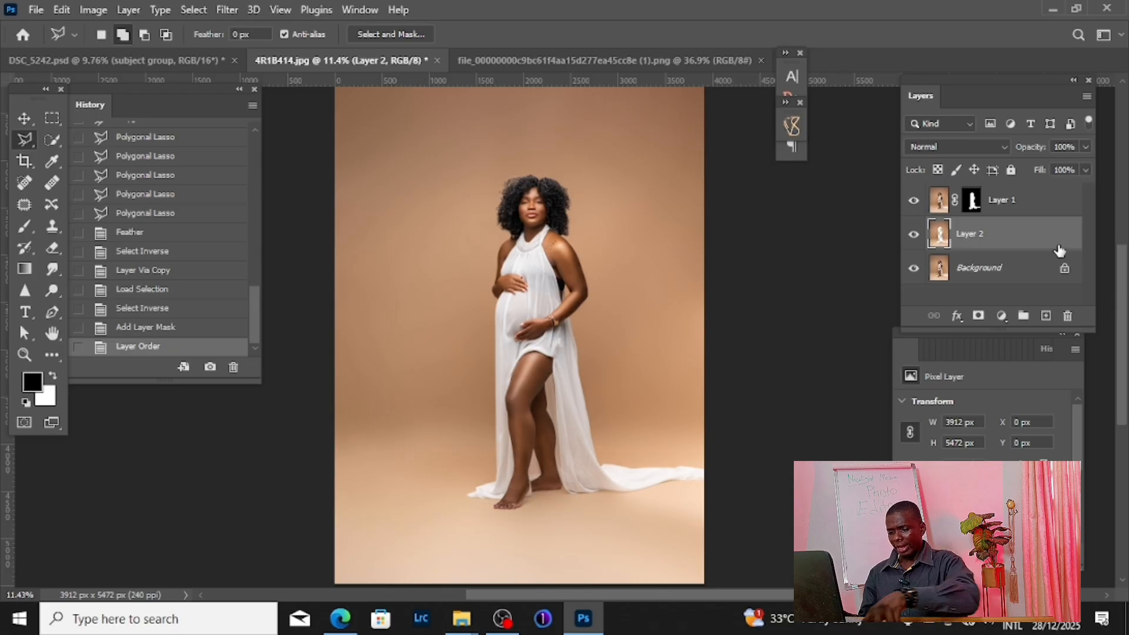
{"action": "key", "text": "ctrl+j"}
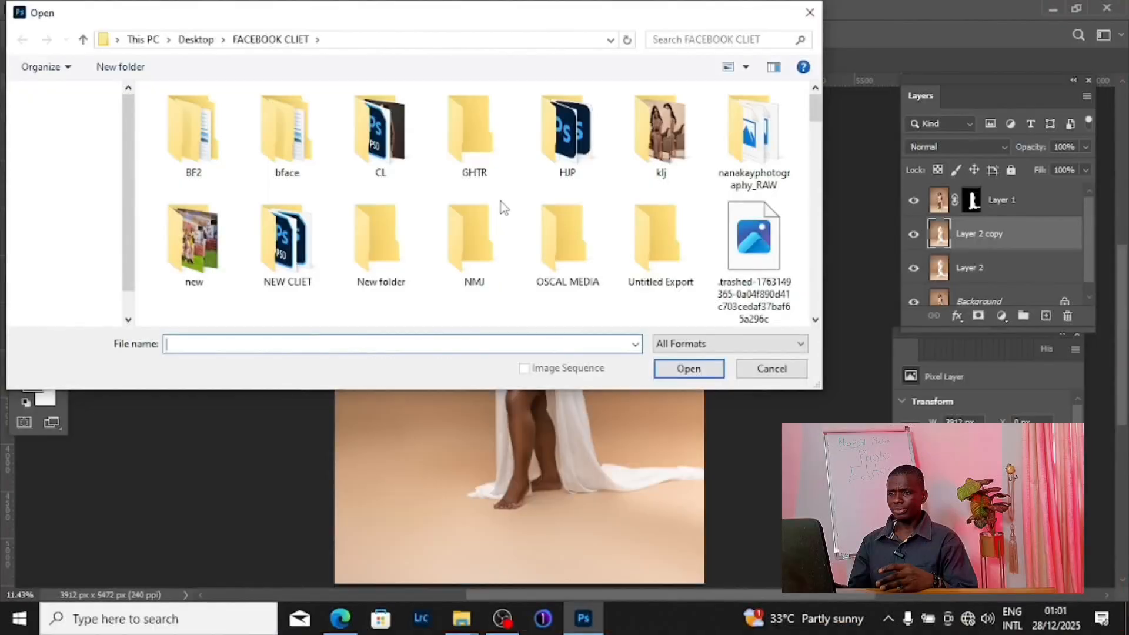
Step: Open the palm and marble column scene file_00000000c64061f4932c63c530c98a13 from the FACEBOOK CLIET folder
{"action": "scroll", "coordinate": [506, 212], "scroll_direction": "down", "scroll_amount": 10}
{"action": "scroll", "coordinate": [512, 218], "scroll_direction": "down", "scroll_amount": 1}
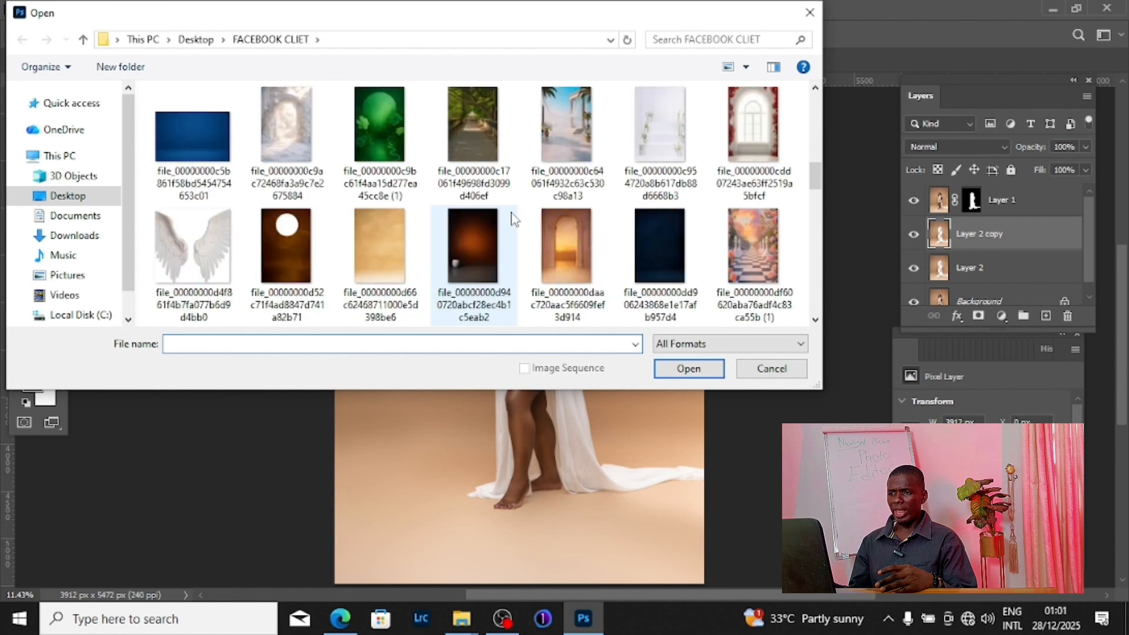
{"action": "left_click", "coordinate": [566, 157]}
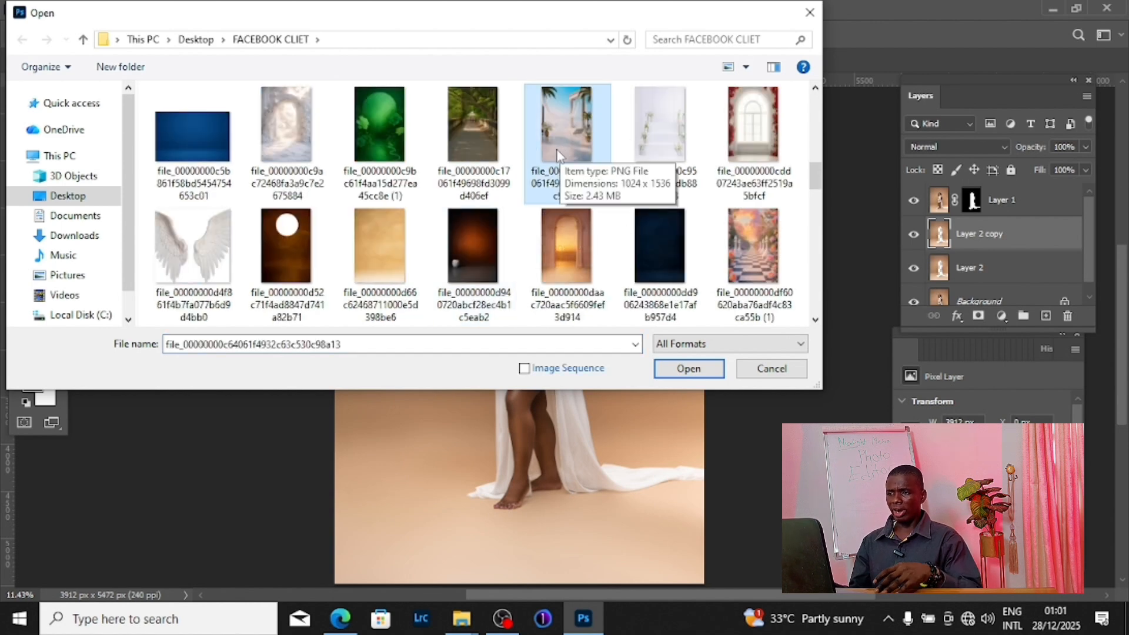
{"action": "left_click", "coordinate": [685, 370]}
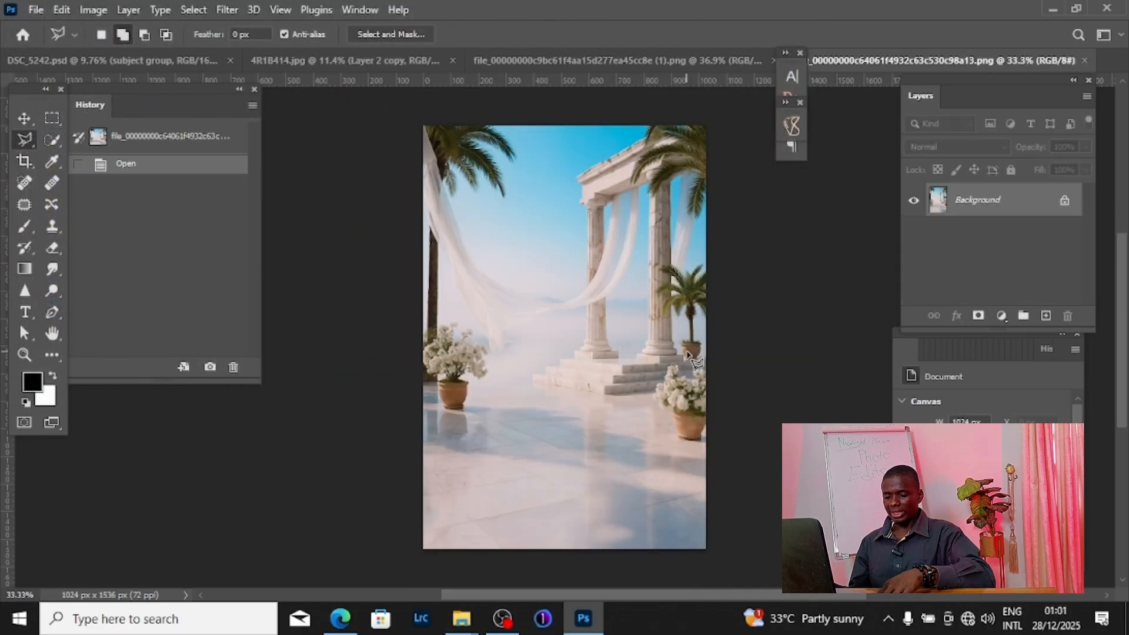
Step: Undock the column scene into a floating window and copy its image into 4R1B414.jpg with the Move tool
{"action": "scroll", "coordinate": [677, 349], "scroll_direction": "up", "scroll_amount": 9}
{"action": "scroll", "coordinate": [535, 289], "scroll_direction": "up", "scroll_amount": 1}
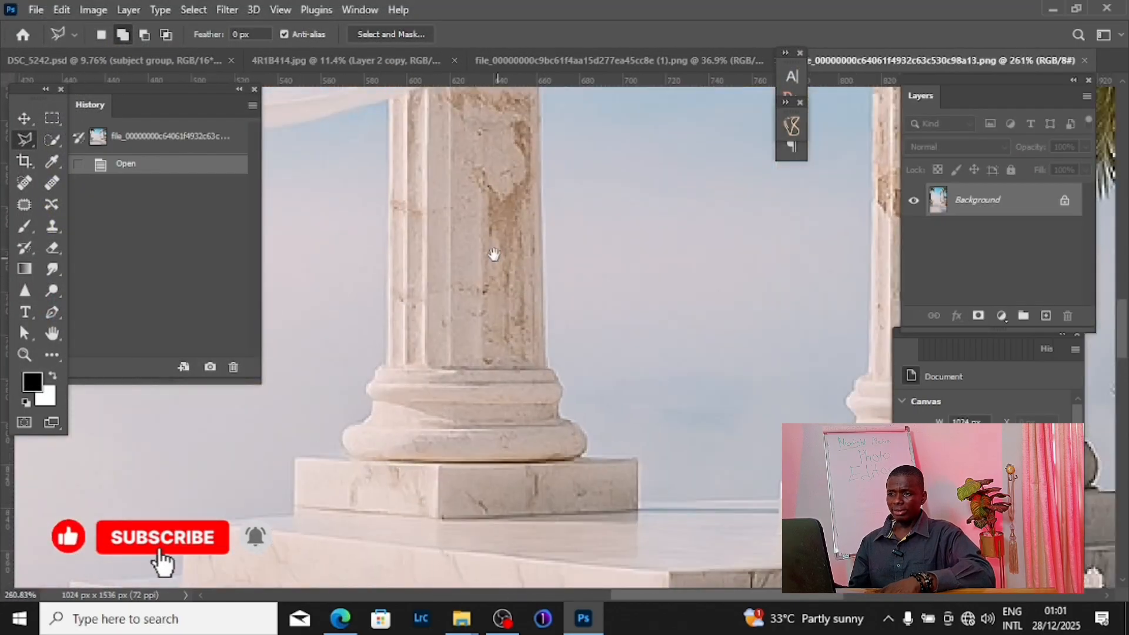
{"action": "left_click_drag", "start_coordinate": [494, 253], "coordinate": [584, 399]}
{"action": "left_click_drag", "start_coordinate": [532, 218], "coordinate": [620, 312]}
{"action": "scroll", "coordinate": [642, 325], "scroll_direction": "down", "scroll_amount": 10}
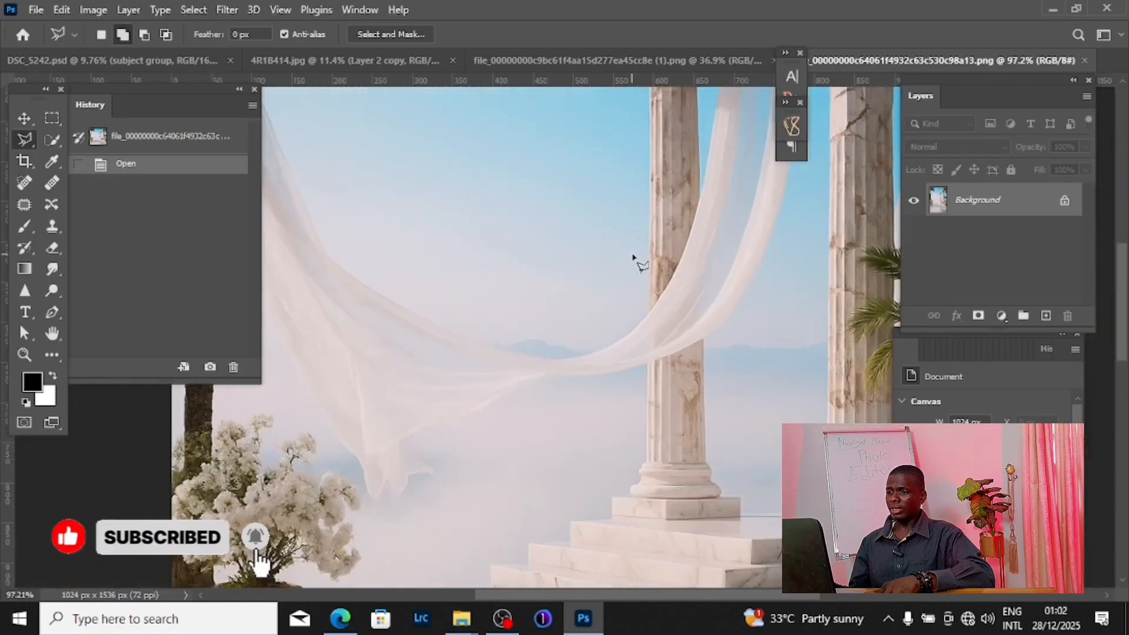
{"action": "left_click_drag", "start_coordinate": [584, 330], "coordinate": [608, 329]}
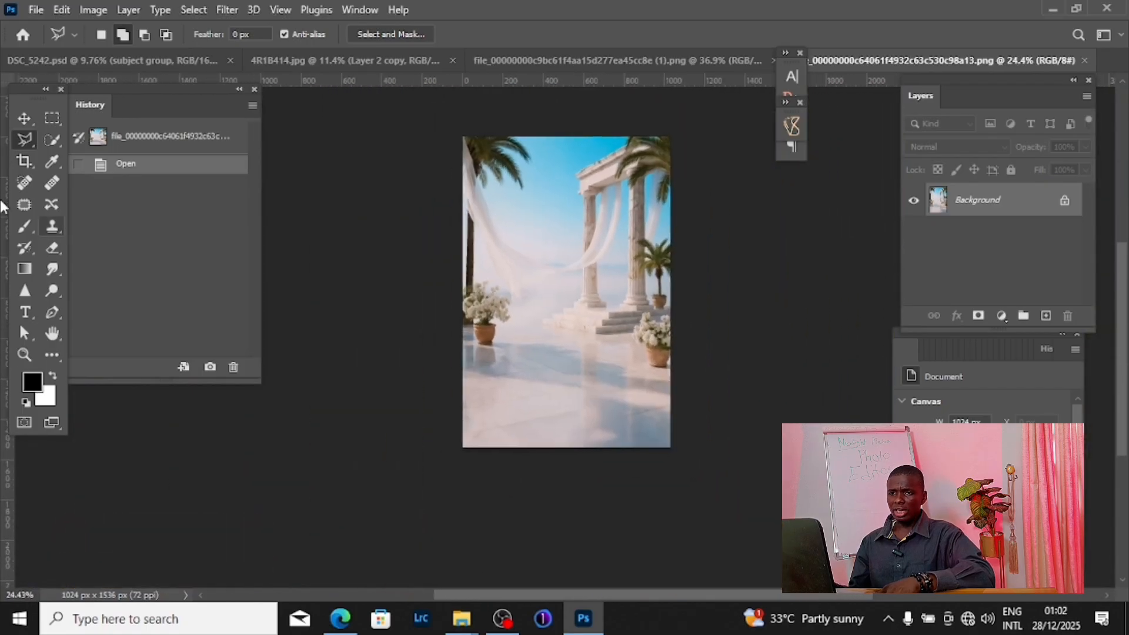
{"action": "left_click", "coordinate": [28, 121]}
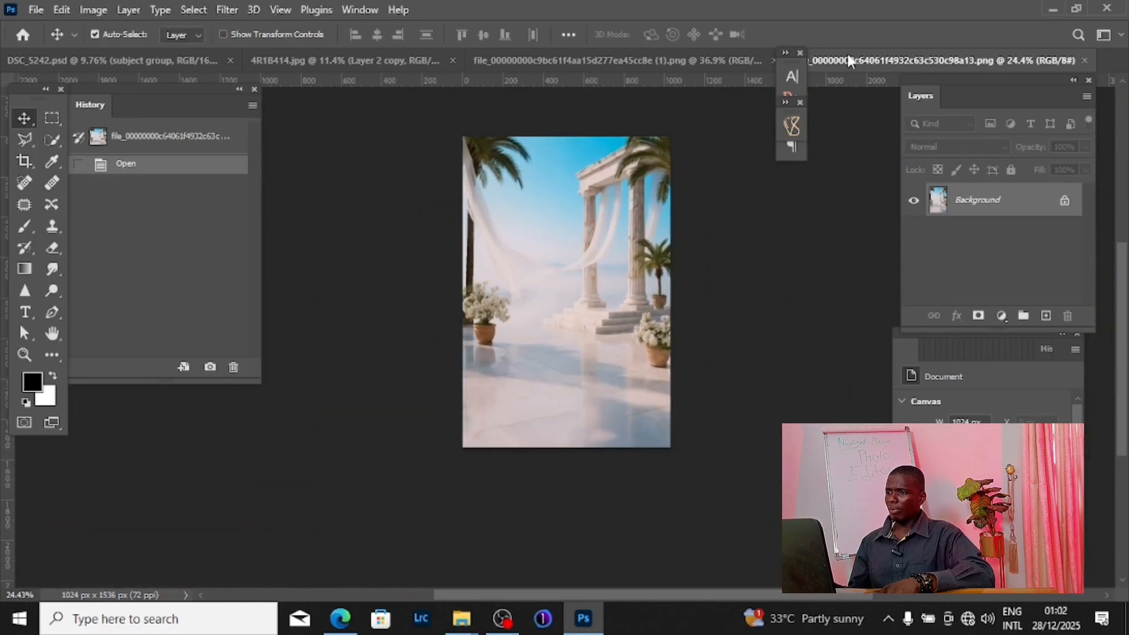
{"action": "left_click_drag", "start_coordinate": [826, 60], "coordinate": [824, 134]}
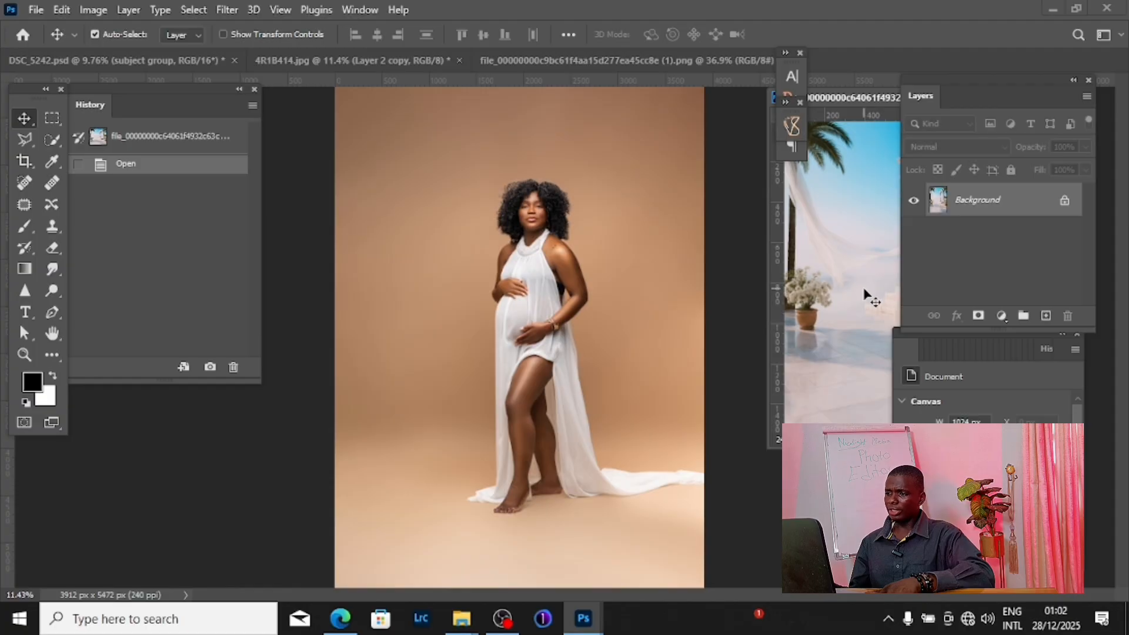
{"action": "left_click_drag", "start_coordinate": [865, 290], "coordinate": [442, 218]}
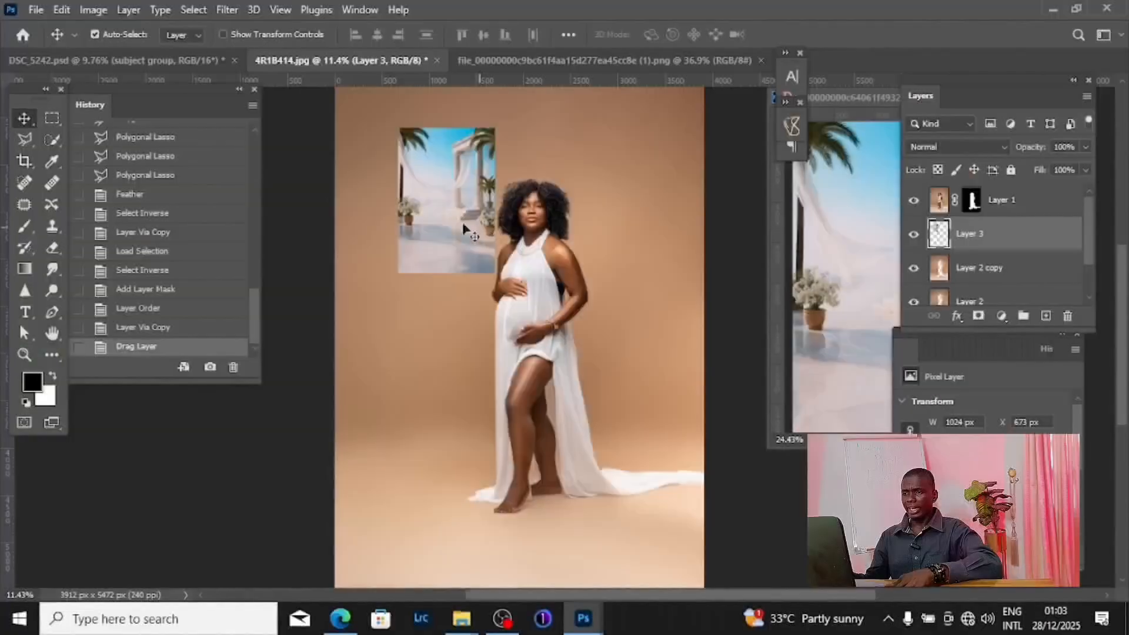
Step: Close the floating document of the column scene
{"action": "left_click_drag", "start_coordinate": [467, 222], "coordinate": [504, 346]}
{"action": "left_click_drag", "start_coordinate": [859, 95], "coordinate": [707, 124]}
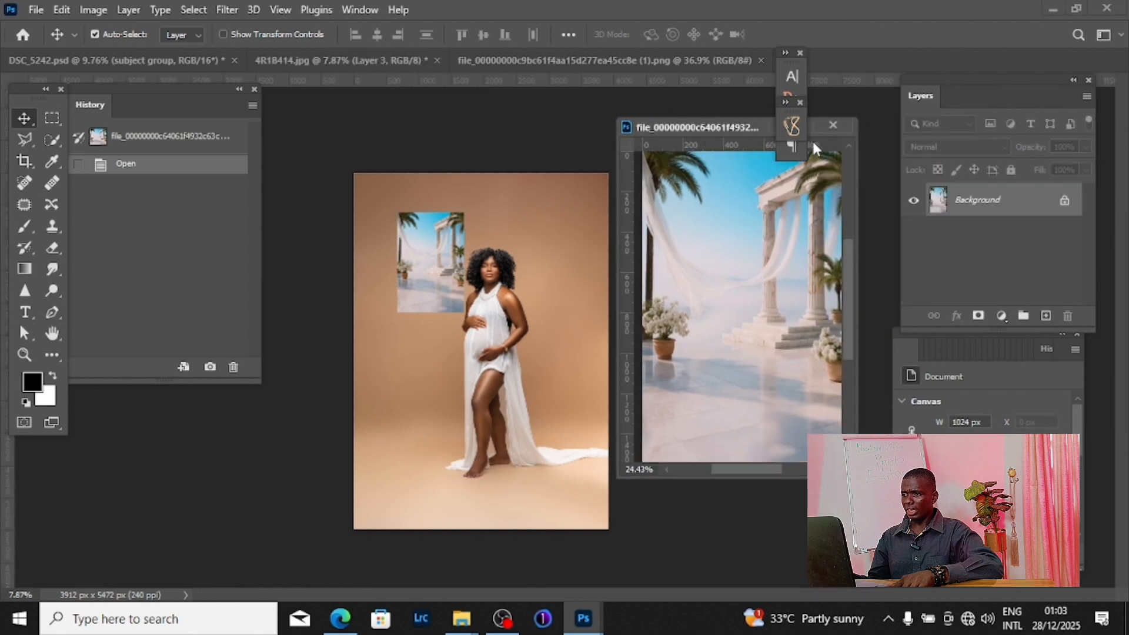
{"action": "left_click", "coordinate": [831, 124]}
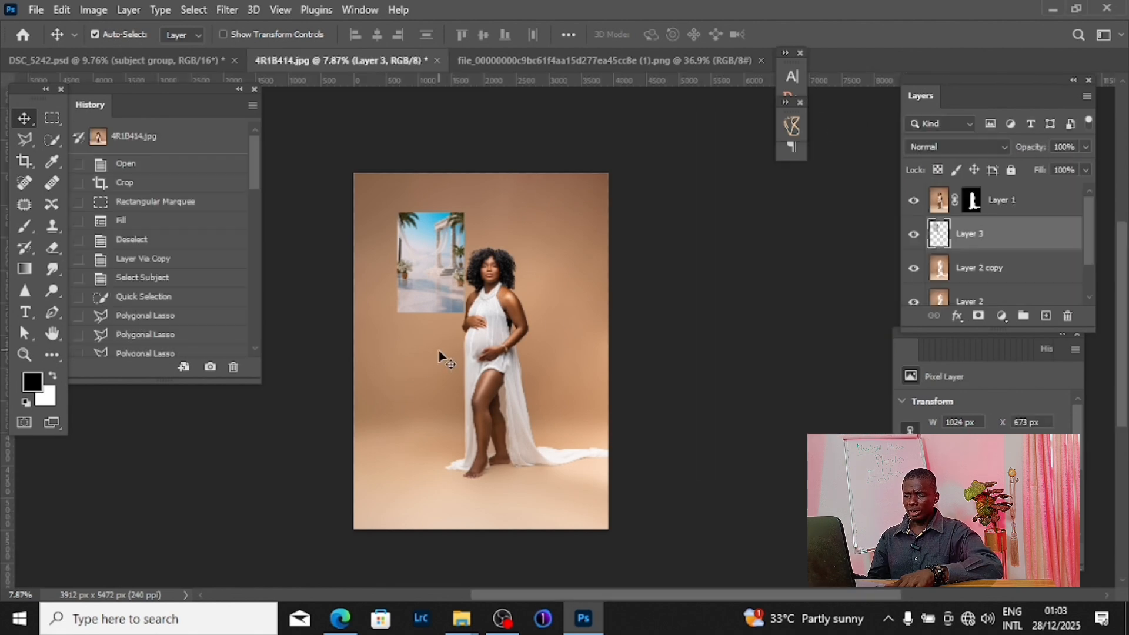
Step: Scale the column scene layer to about 382% width and 375% height so it covers the whole canvas
{"action": "scroll", "coordinate": [429, 285], "scroll_direction": "up", "scroll_amount": 3}
{"action": "key", "text": "ctrl+t"}
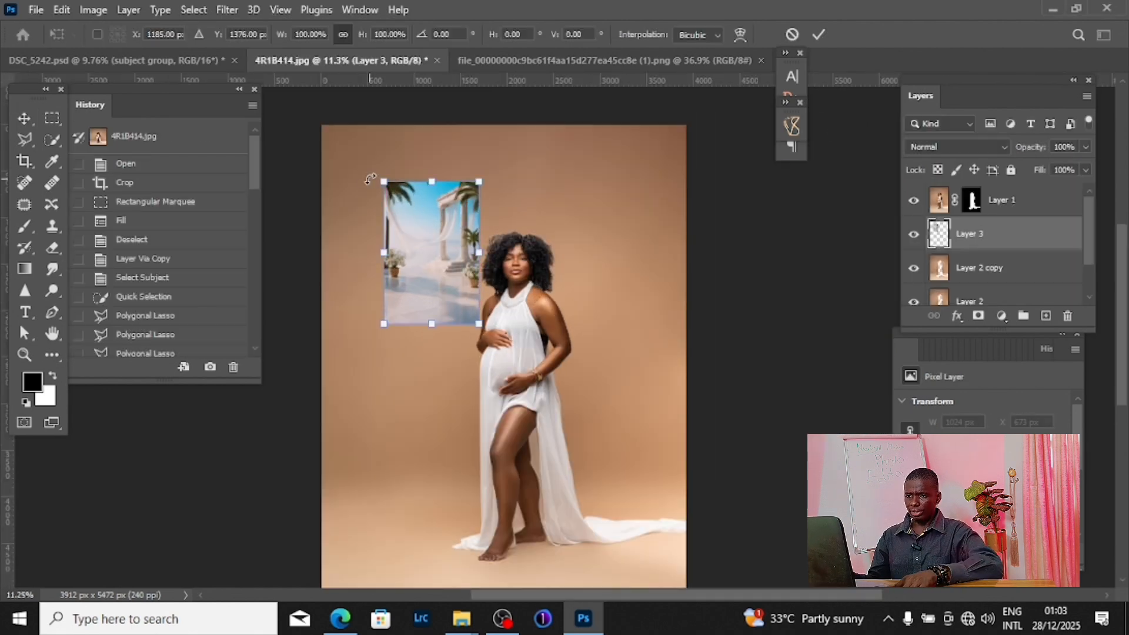
{"action": "left_click_drag", "start_coordinate": [385, 182], "coordinate": [304, 130]}
{"action": "left_click_drag", "start_coordinate": [401, 204], "coordinate": [384, 206]}
{"action": "left_click_drag", "start_coordinate": [462, 326], "coordinate": [640, 363]}
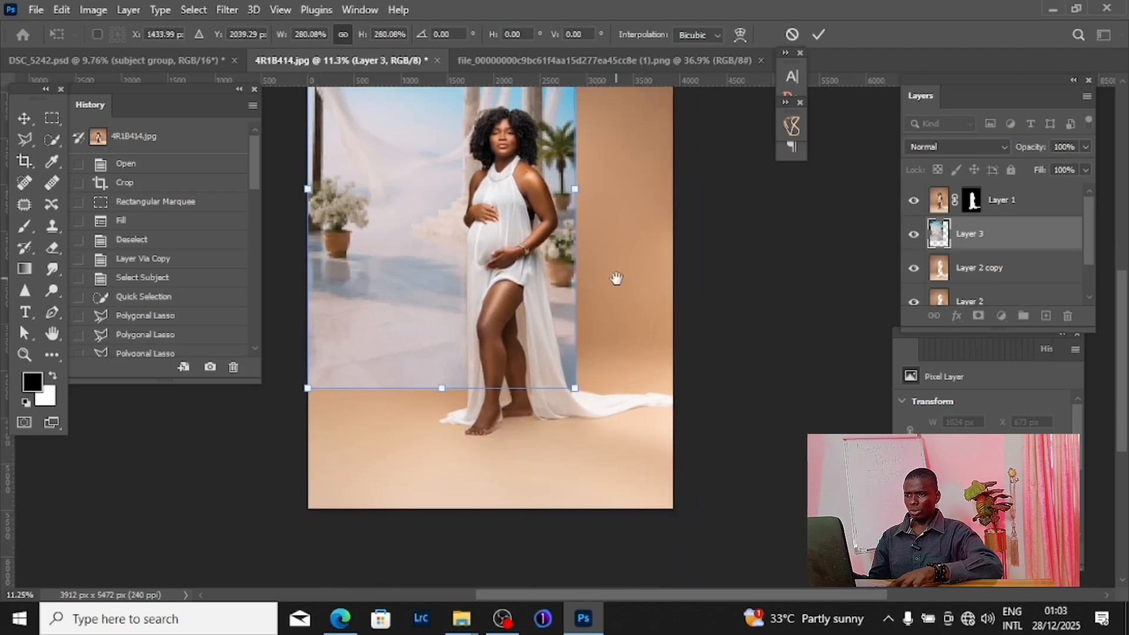
{"action": "scroll", "coordinate": [612, 280], "scroll_direction": "up", "scroll_amount": 3}
{"action": "scroll", "coordinate": [597, 413], "scroll_direction": "down", "scroll_amount": 2}
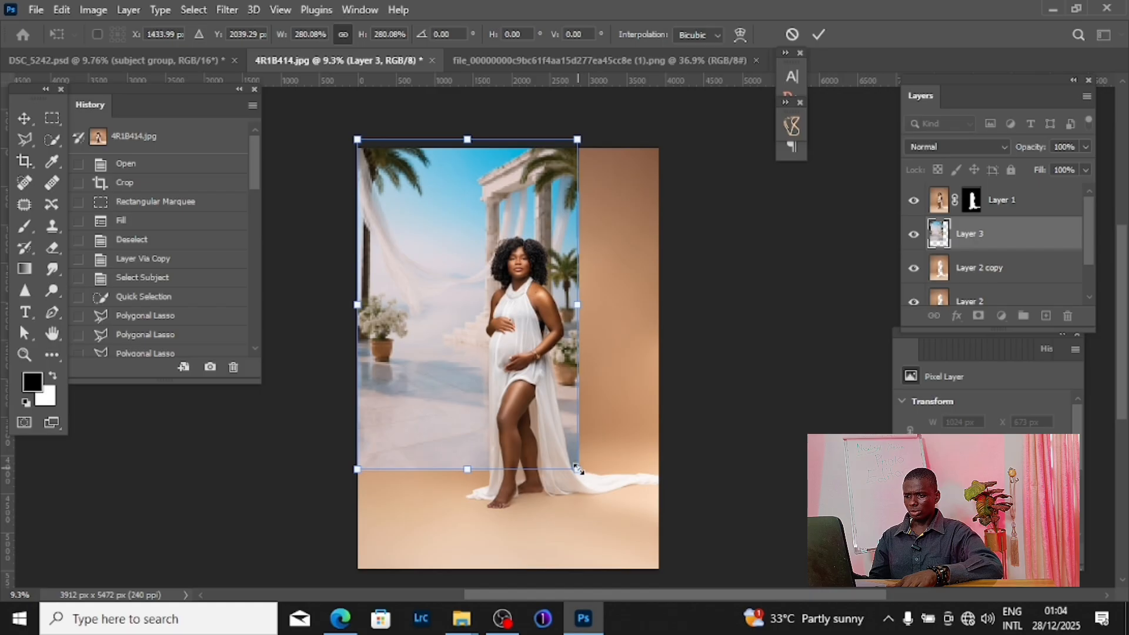
{"action": "left_click_drag", "start_coordinate": [579, 471], "coordinate": [665, 583]}
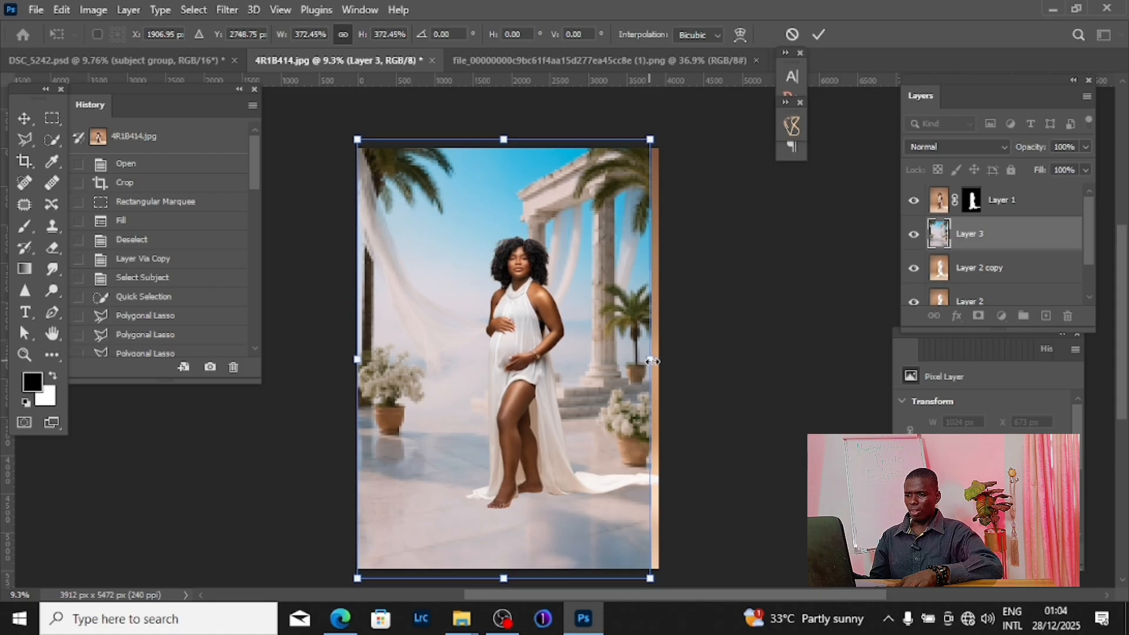
{"action": "left_click_drag", "start_coordinate": [651, 361], "coordinate": [658, 359]}
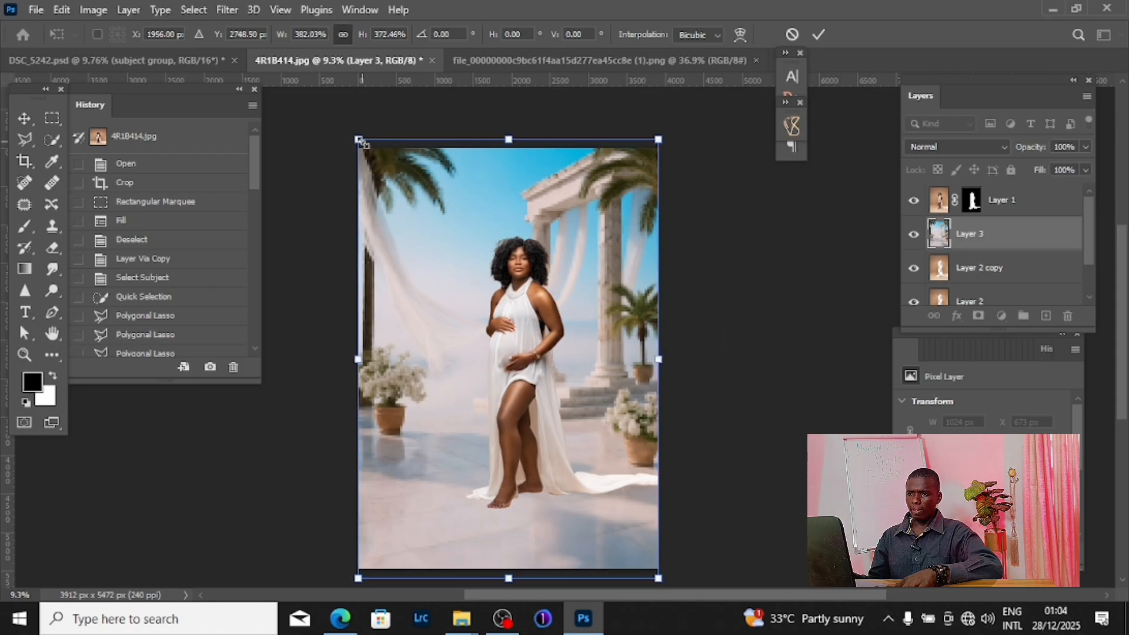
{"action": "left_click_drag", "start_coordinate": [358, 139], "coordinate": [357, 135]}
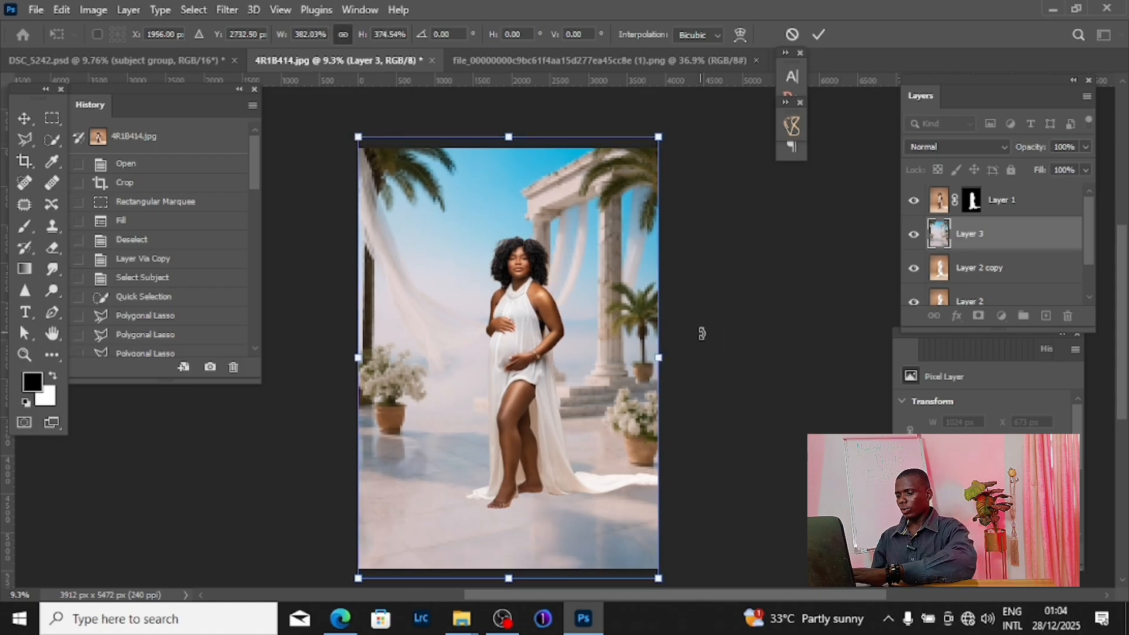
{"action": "key", "text": "Return"}
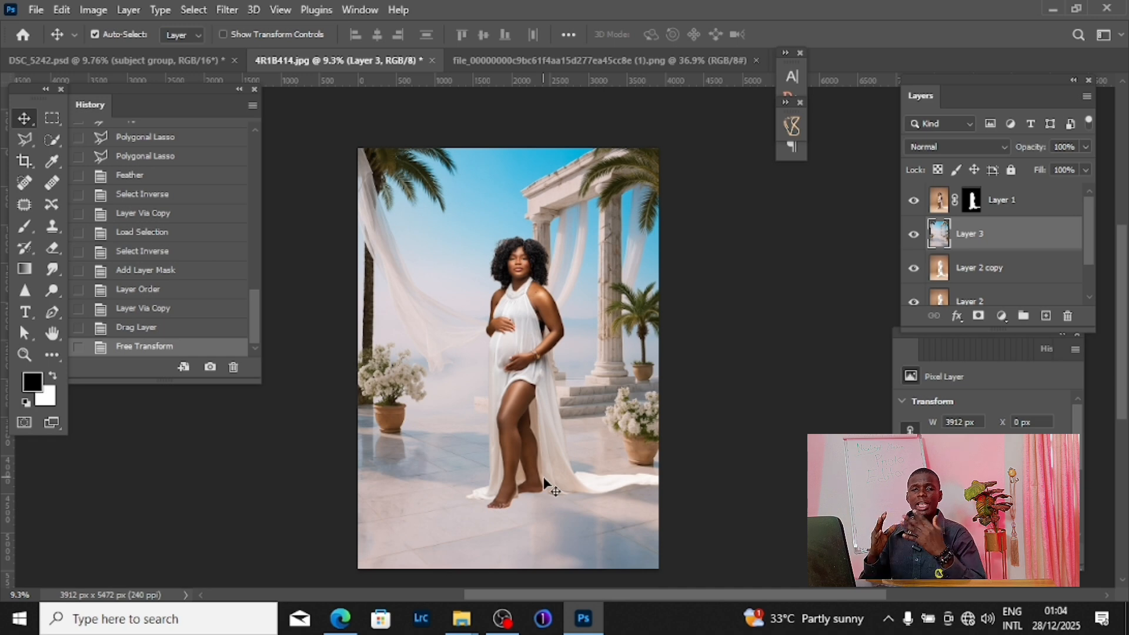
Step: Inspect how the woman's feet and dress hem sit against the marble floor of the new background
{"action": "scroll", "coordinate": [545, 481], "scroll_direction": "up", "scroll_amount": 10}
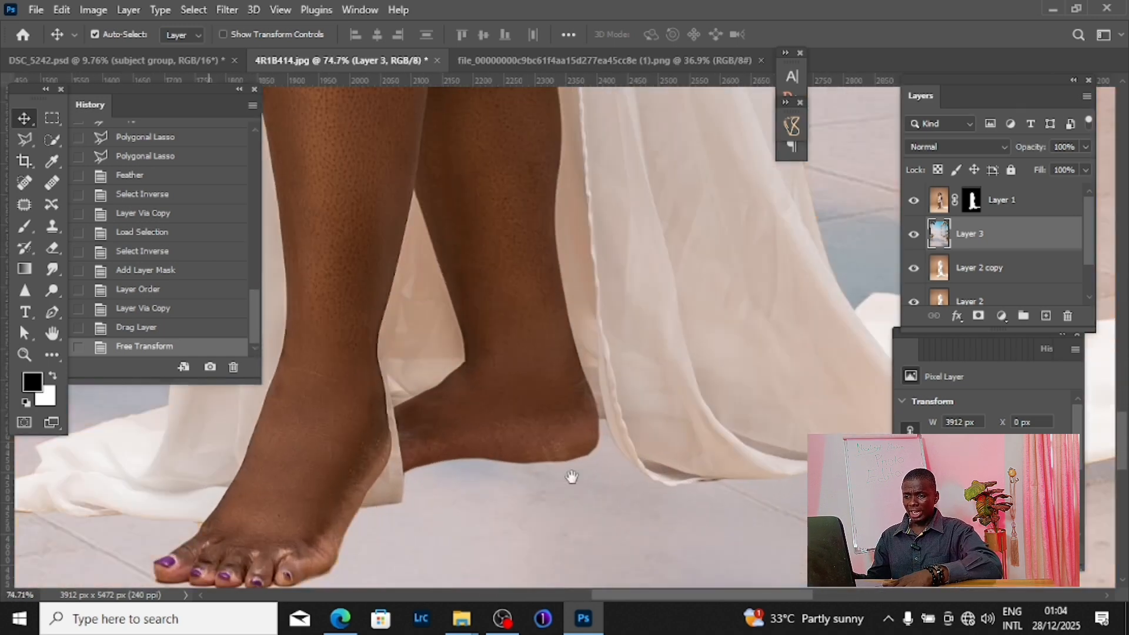
{"action": "left_click_drag", "start_coordinate": [571, 476], "coordinate": [700, 338]}
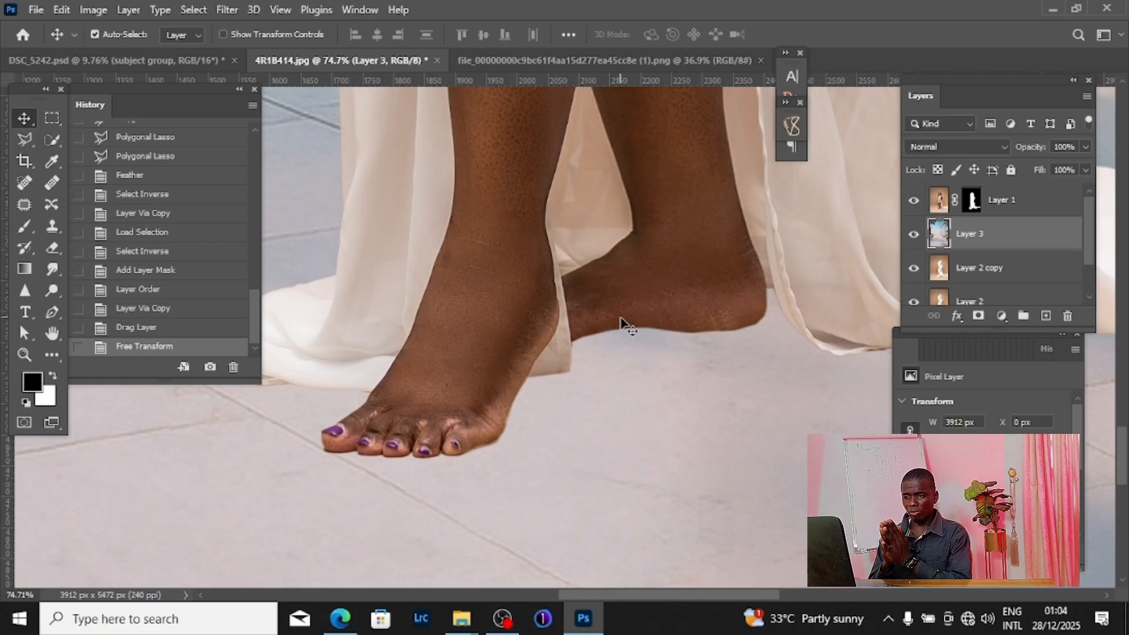
{"action": "scroll", "coordinate": [611, 353], "scroll_direction": "up", "scroll_amount": 2}
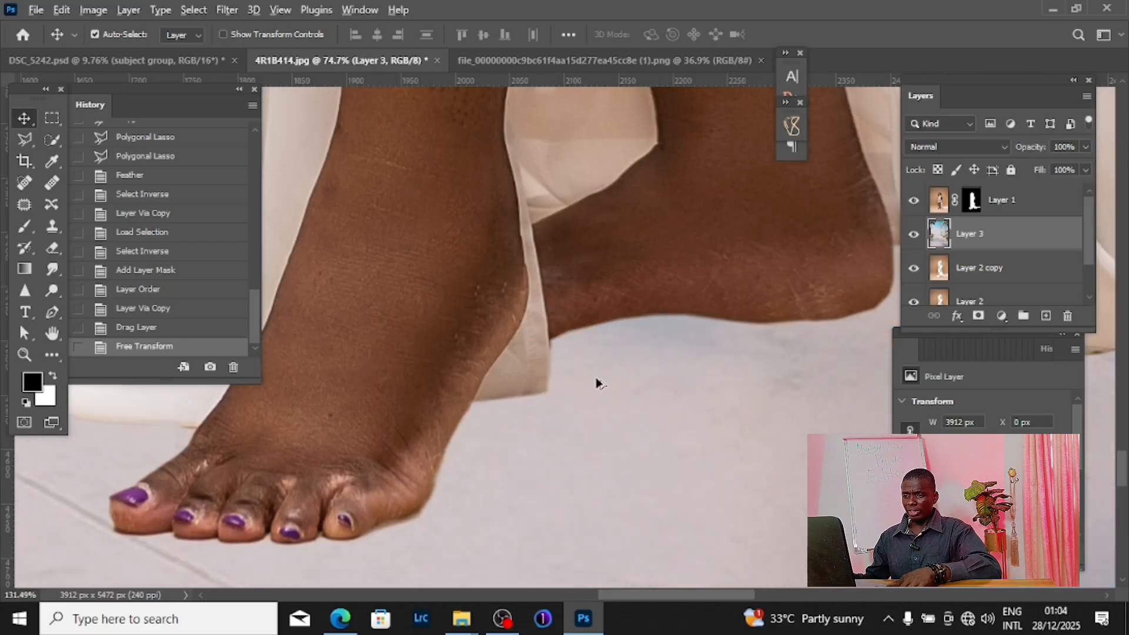
{"action": "scroll", "coordinate": [637, 363], "scroll_direction": "up", "scroll_amount": 2}
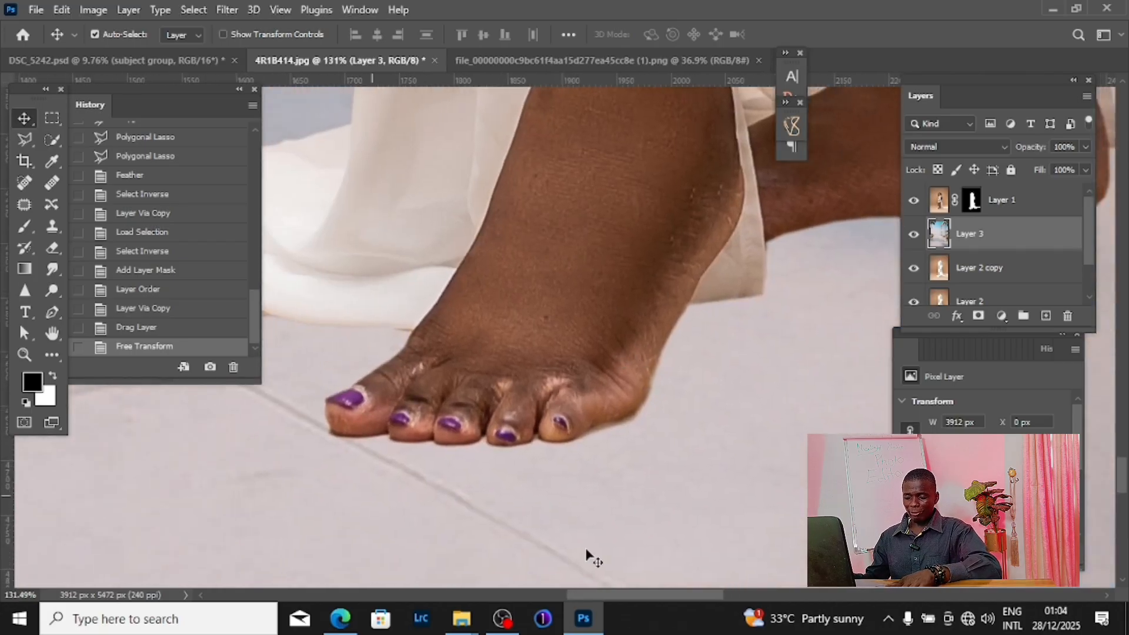
{"action": "scroll", "coordinate": [417, 450], "scroll_direction": "down", "scroll_amount": 2}
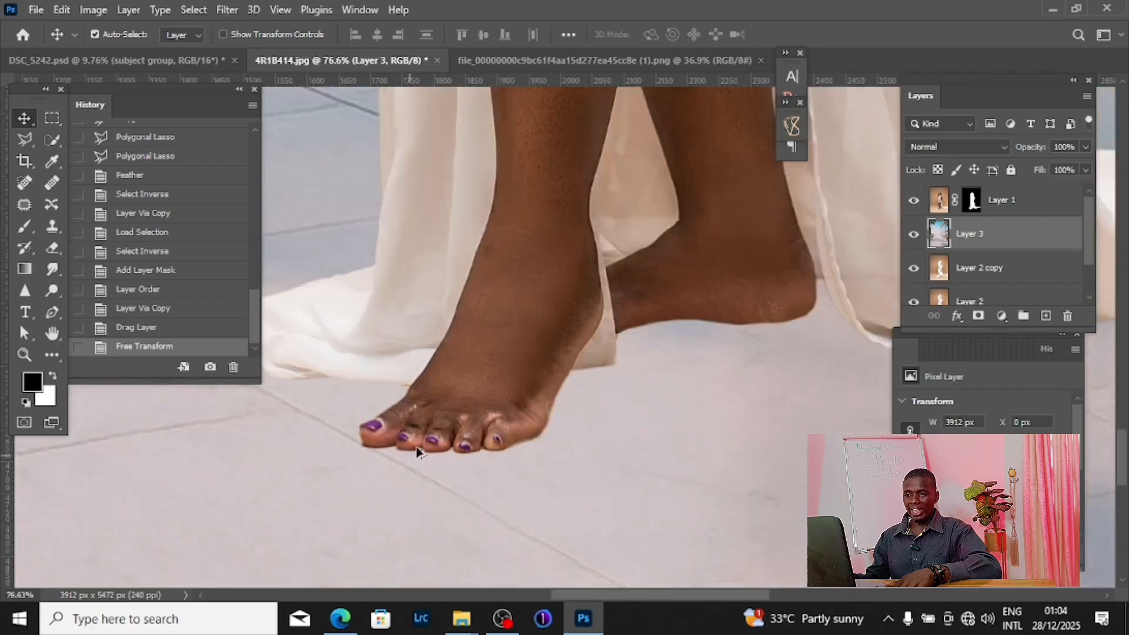
{"action": "scroll", "coordinate": [417, 450], "scroll_direction": "down", "scroll_amount": 3}
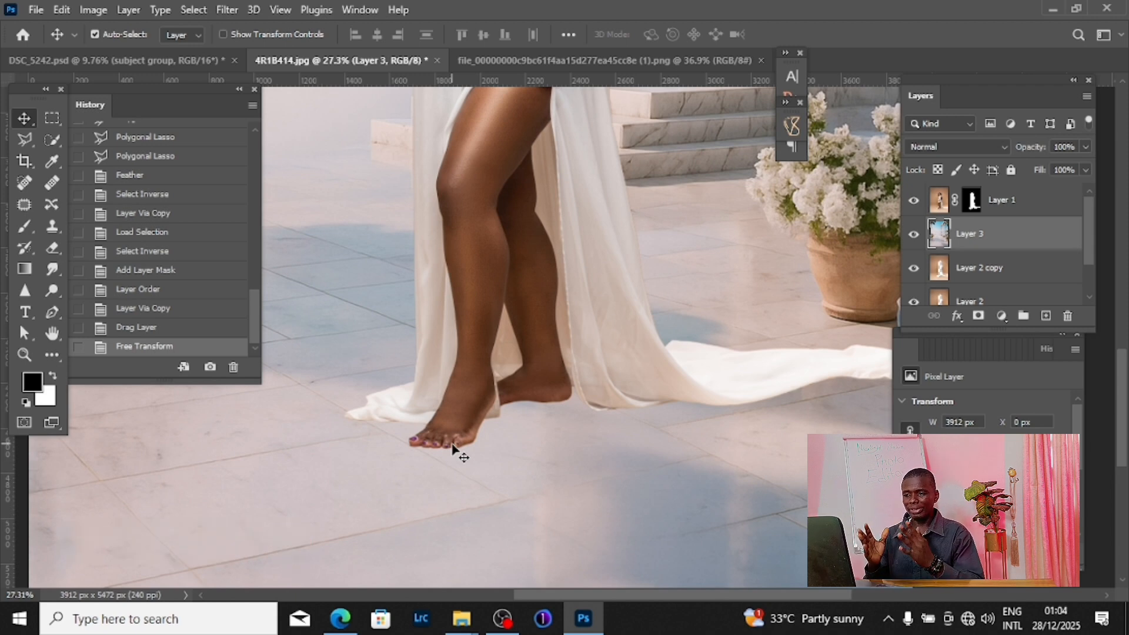
{"action": "scroll", "coordinate": [489, 460], "scroll_direction": "down", "scroll_amount": 4}
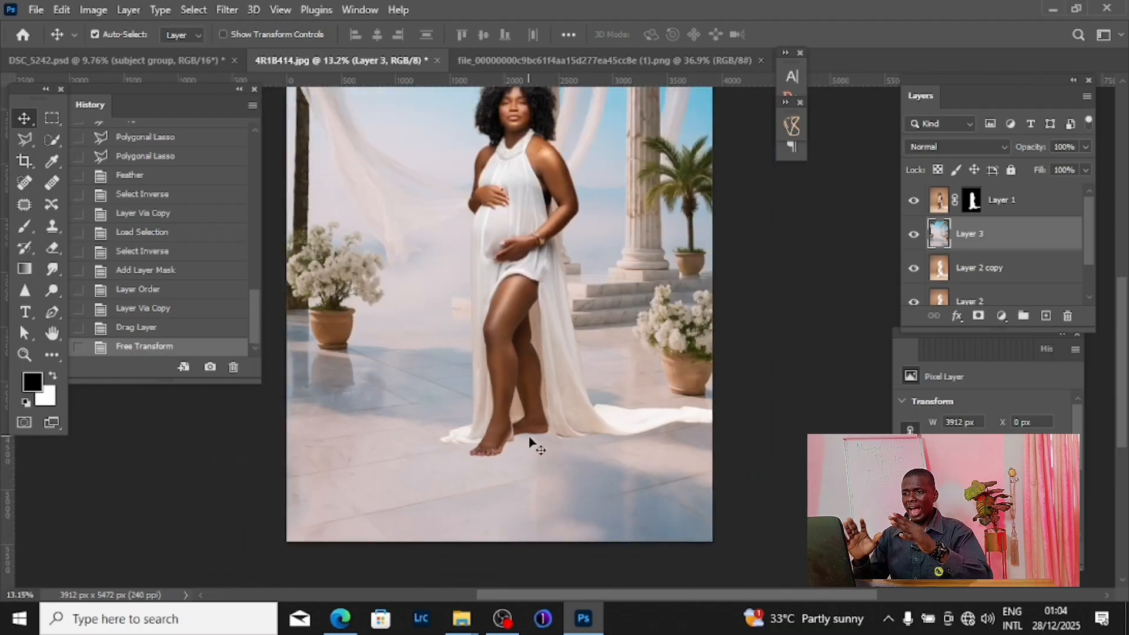
{"action": "scroll", "coordinate": [512, 353], "scroll_direction": "up", "scroll_amount": 2}
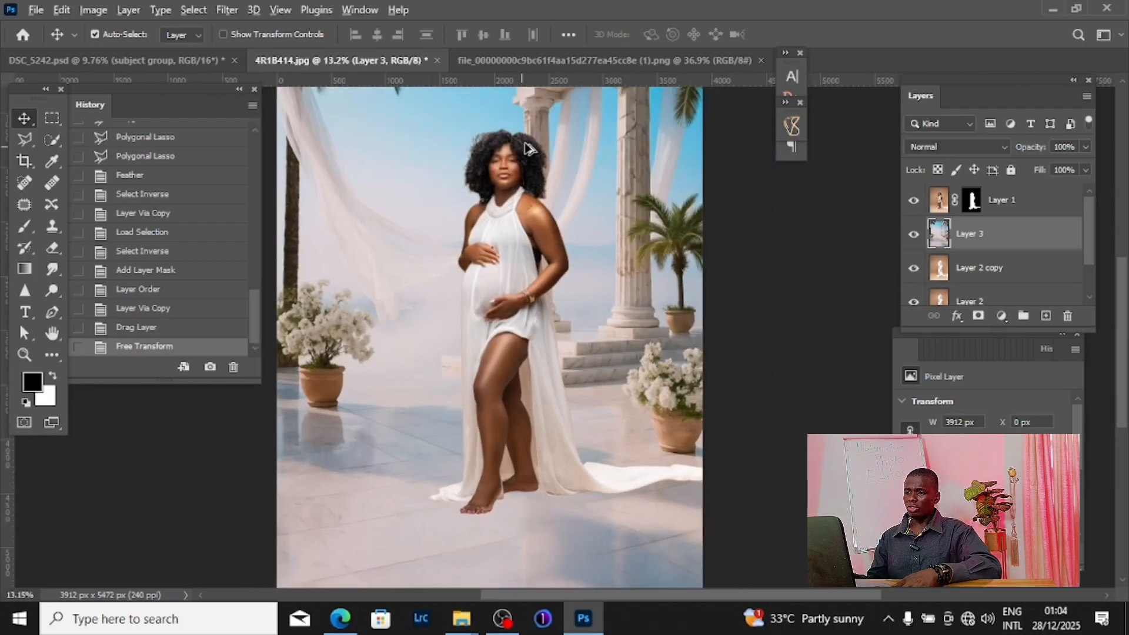
Step: Open Layer 1's layer mask in Select and Mask and switch the preview to the Marching Ants view
{"action": "scroll", "coordinate": [515, 139], "scroll_direction": "up", "scroll_amount": 5}
{"action": "left_click_drag", "start_coordinate": [471, 185], "coordinate": [531, 193]}
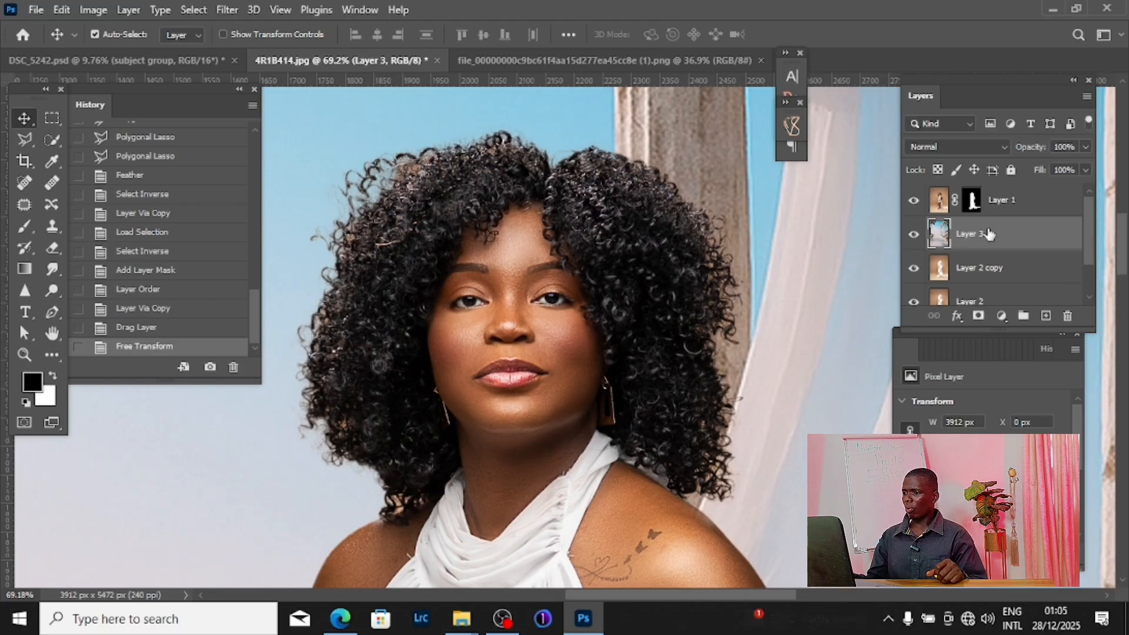
{"action": "left_click", "coordinate": [971, 202]}
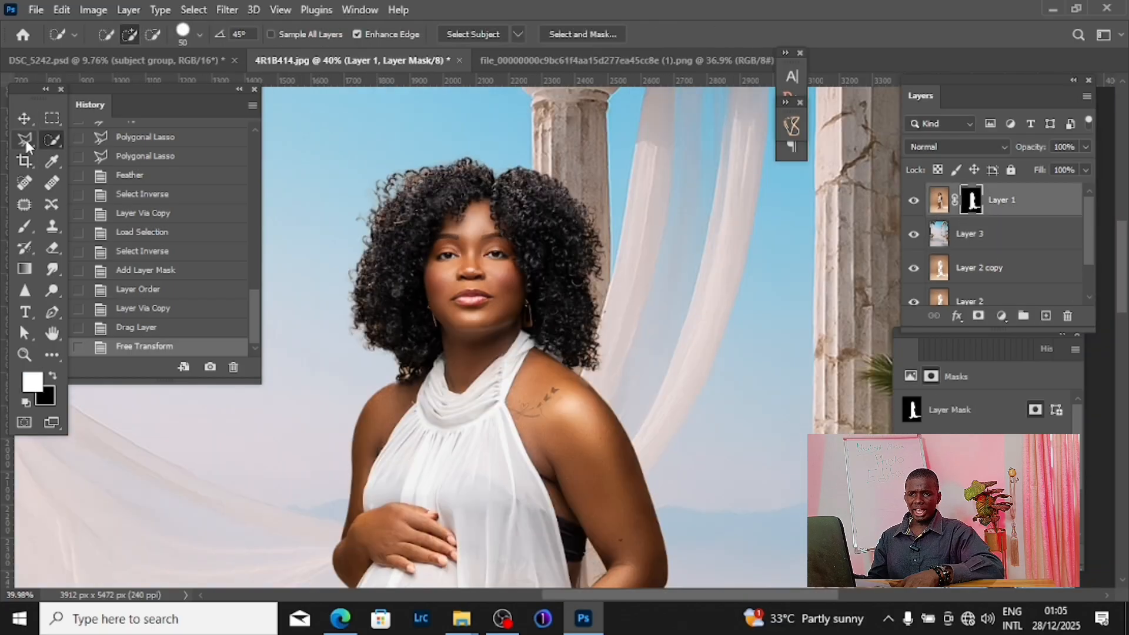
{"action": "left_click", "coordinate": [25, 143]}
{"action": "left_click", "coordinate": [52, 143]}
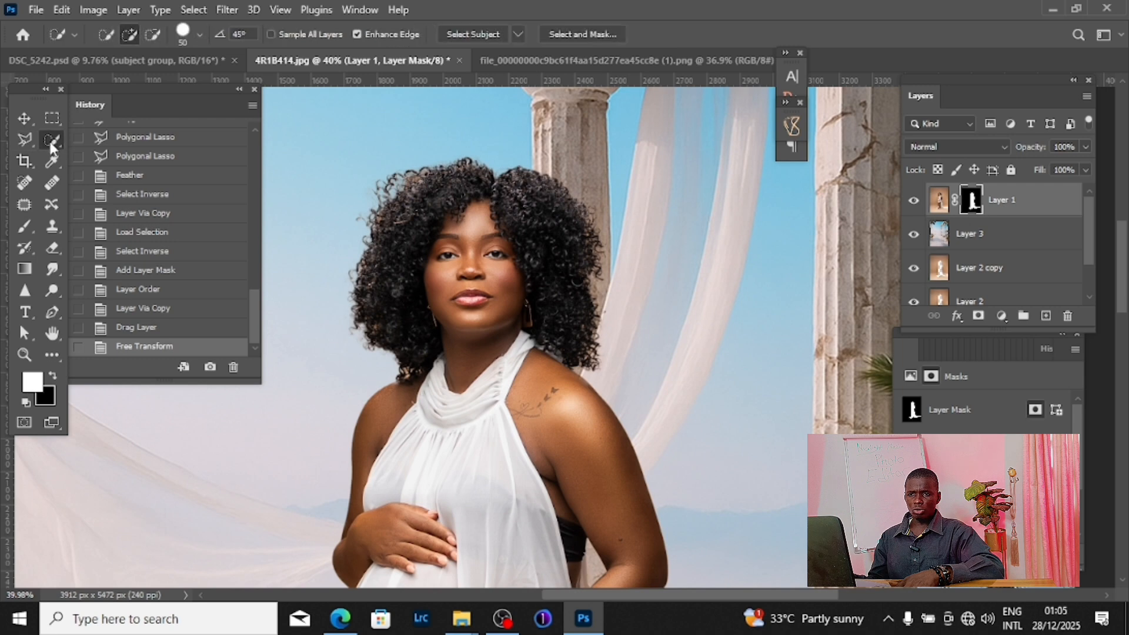
{"action": "left_click", "coordinate": [25, 143]}
{"action": "left_click", "coordinate": [51, 144]}
{"action": "left_click", "coordinate": [592, 35]}
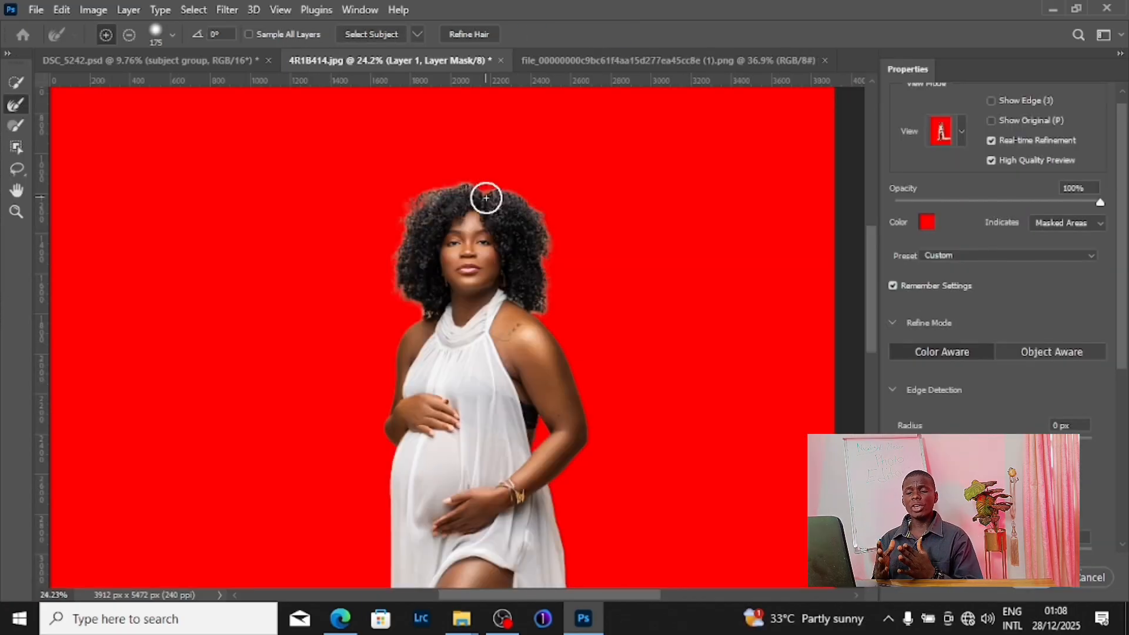
{"action": "left_click", "coordinate": [962, 128]}
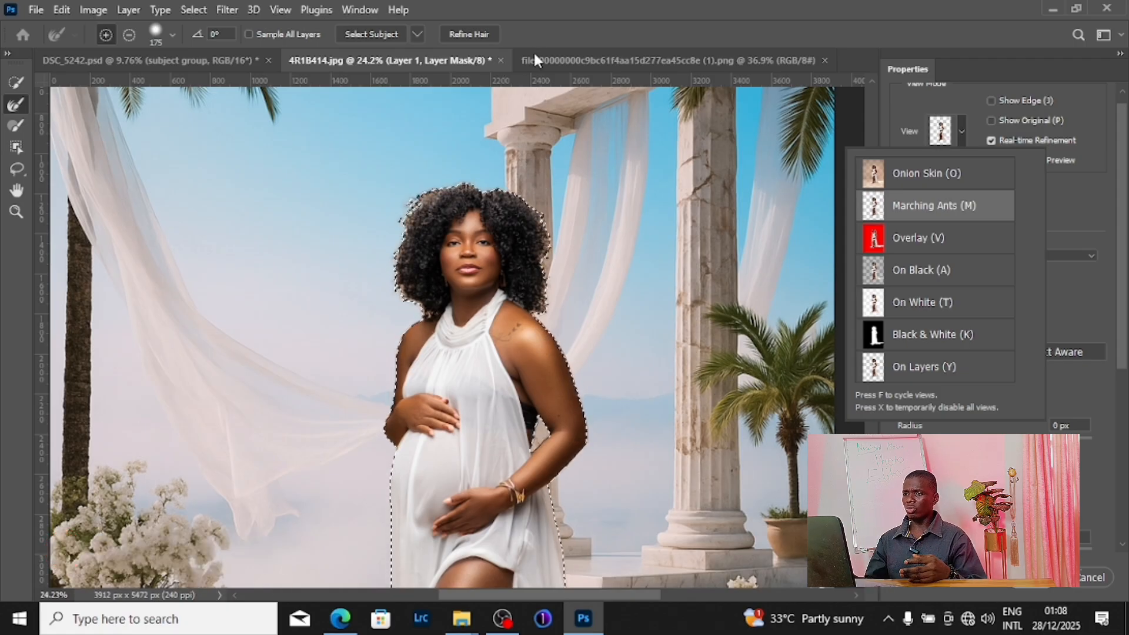
{"action": "left_click", "coordinate": [449, 35]}
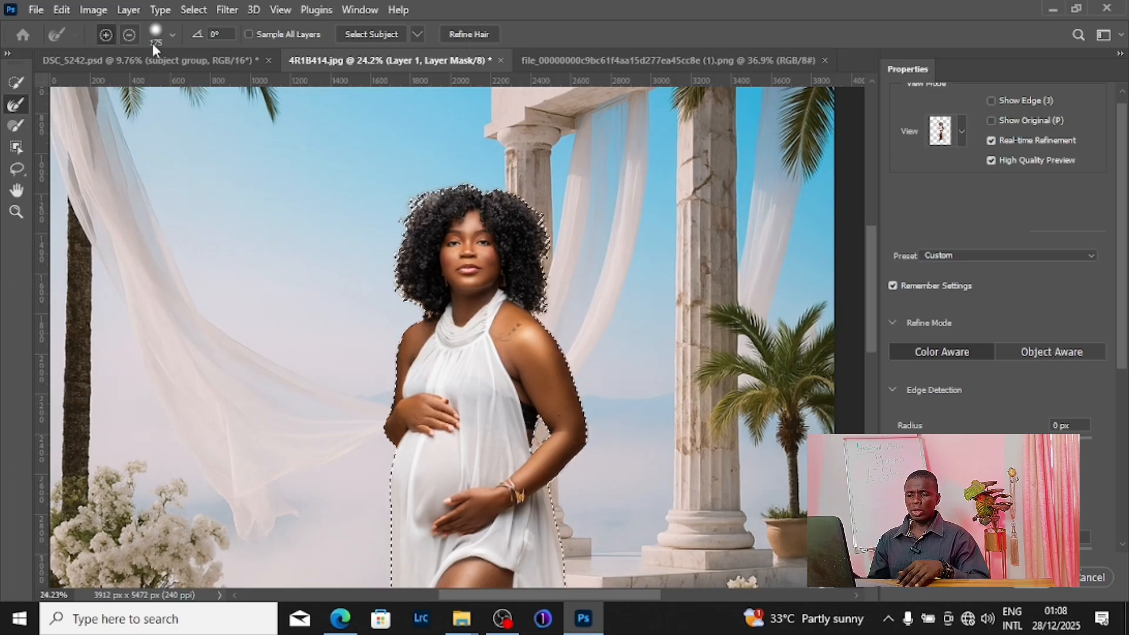
Step: Refine the mask edge along both sides of the woman's curly hair with the Refine Edge Brush at size 175
{"action": "scroll", "coordinate": [550, 239], "scroll_direction": "up", "scroll_amount": 5}
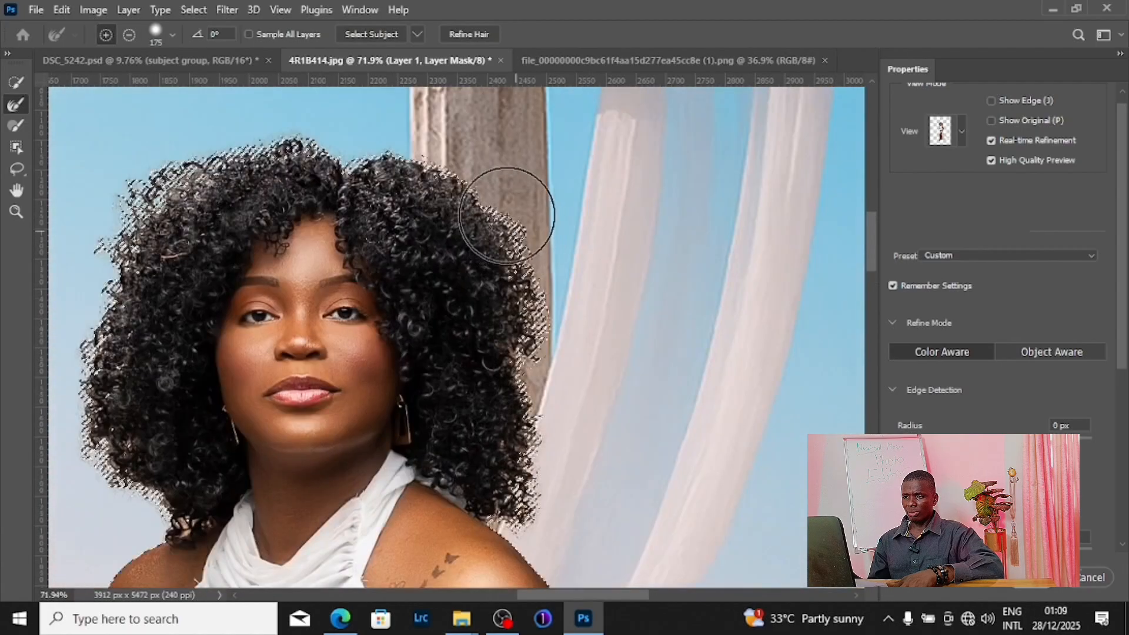
{"action": "mouse_move", "coordinate": [507, 215]}
{"action": "left_mouse_down"}
{"action": "mouse_move", "coordinate": [511, 295]}
{"action": "mouse_move", "coordinate": [527, 327]}
{"action": "mouse_move", "coordinate": [574, 336]}
{"action": "left_mouse_up"}
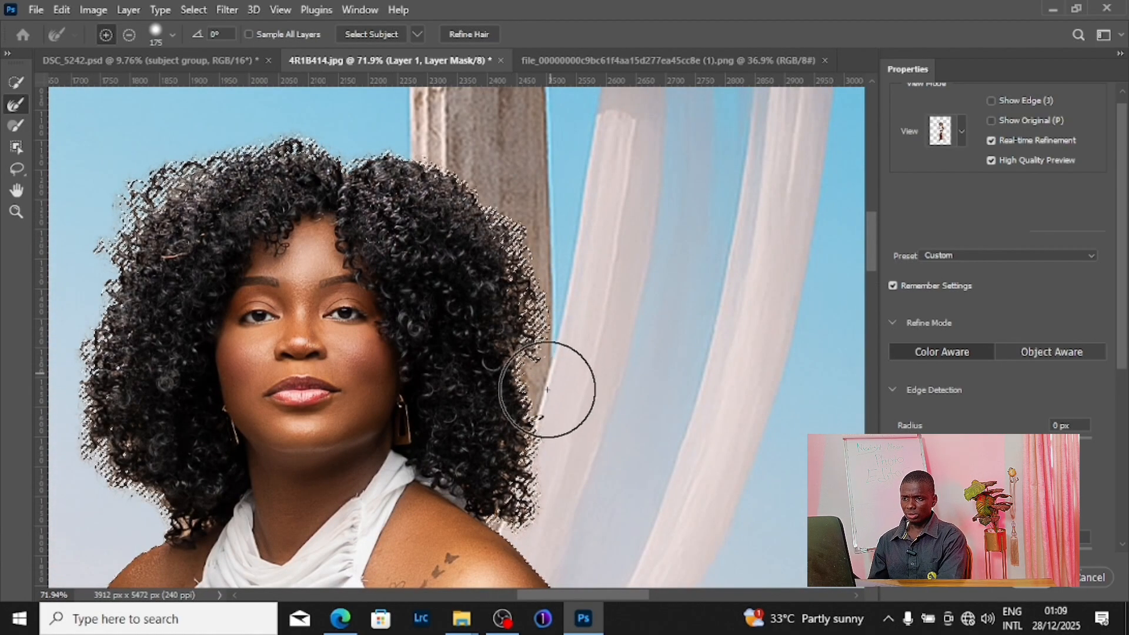
{"action": "left_click", "coordinate": [500, 281]}
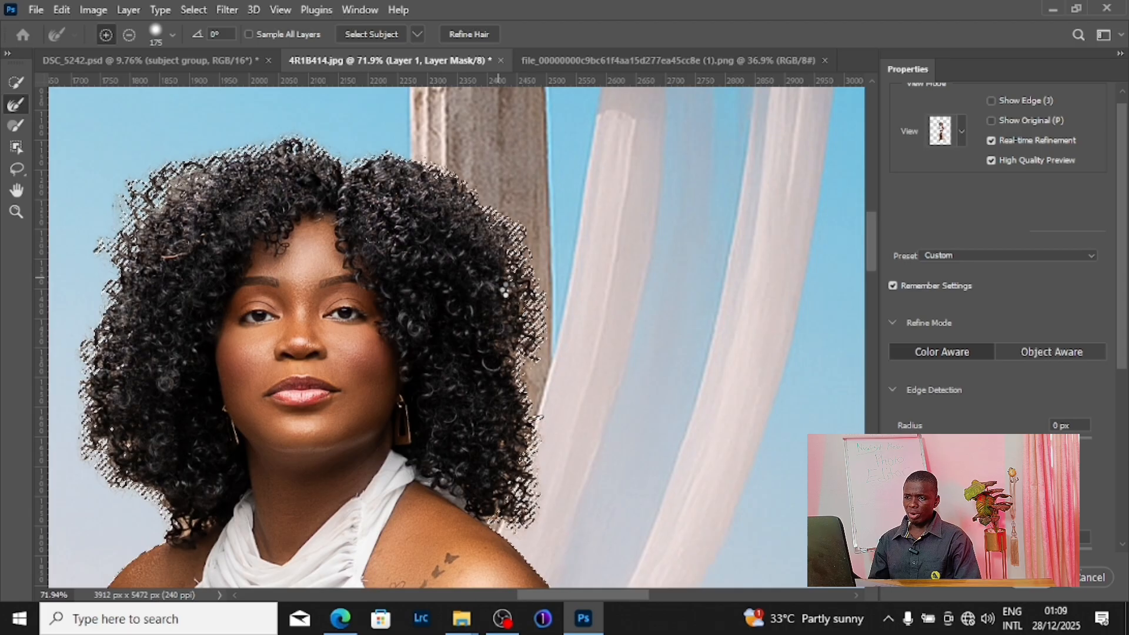
{"action": "left_click", "coordinate": [520, 273]}
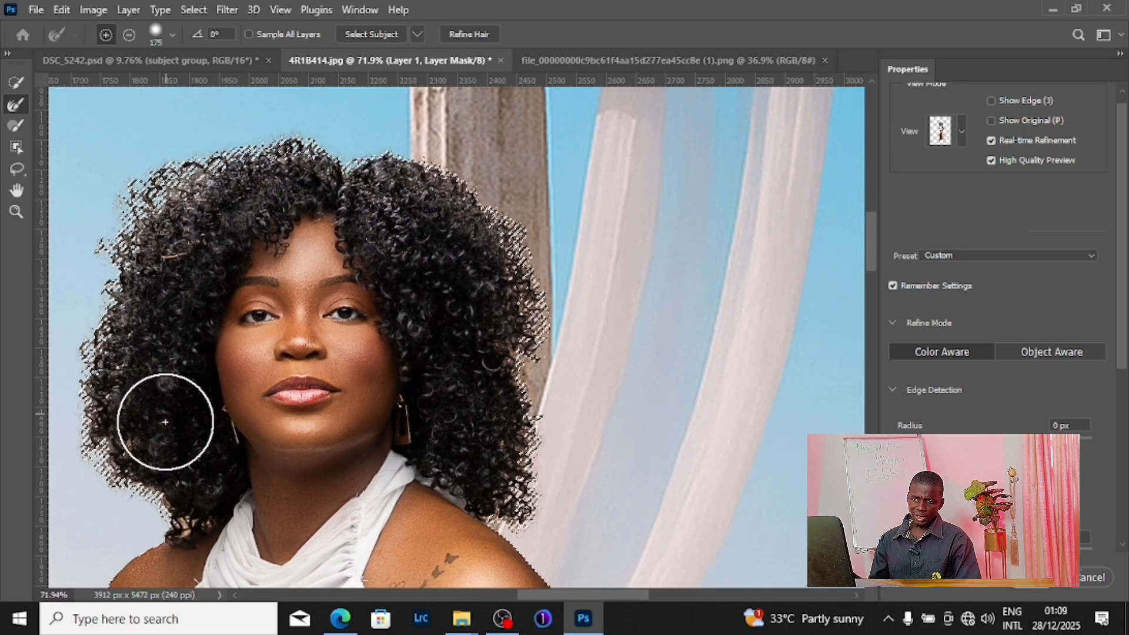
{"action": "mouse_move", "coordinate": [164, 411]}
{"action": "left_mouse_down"}
{"action": "mouse_move", "coordinate": [138, 461]}
{"action": "mouse_move", "coordinate": [151, 474]}
{"action": "left_mouse_up"}
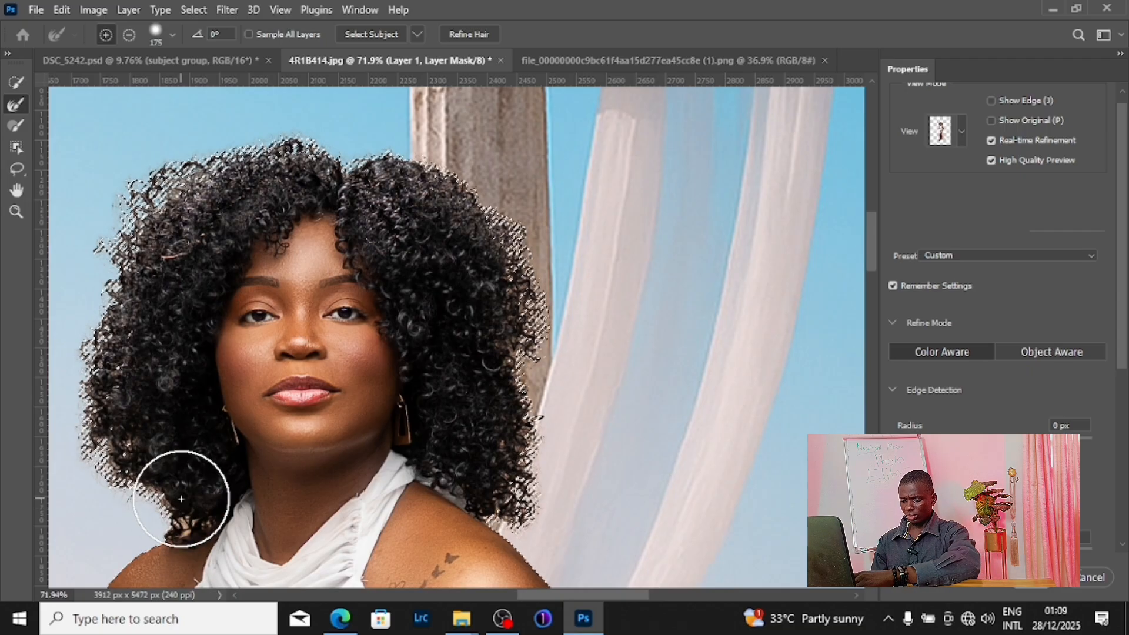
Step: Reduce the Refine Edge Brush to size 45 and refine the curls above the shoulder and near the crown
{"action": "key", "text": "bracketleft"}
{"action": "key", "text": "bracketleft"}
{"action": "key", "text": "bracketleft"}
{"action": "key", "text": "bracketleft"}
{"action": "key", "text": "bracketleft"}
{"action": "key", "text": "bracketleft"}
{"action": "key", "text": "bracketleft"}
{"action": "key", "text": "bracketleft"}
{"action": "key", "text": "bracketleft"}
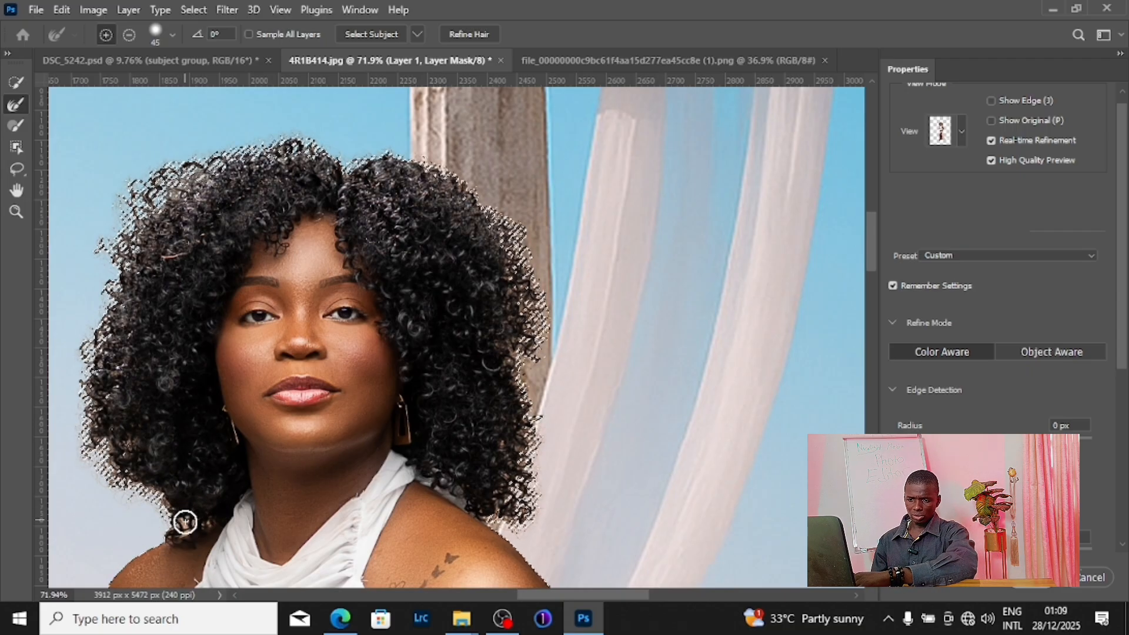
{"action": "left_click", "coordinate": [186, 521]}
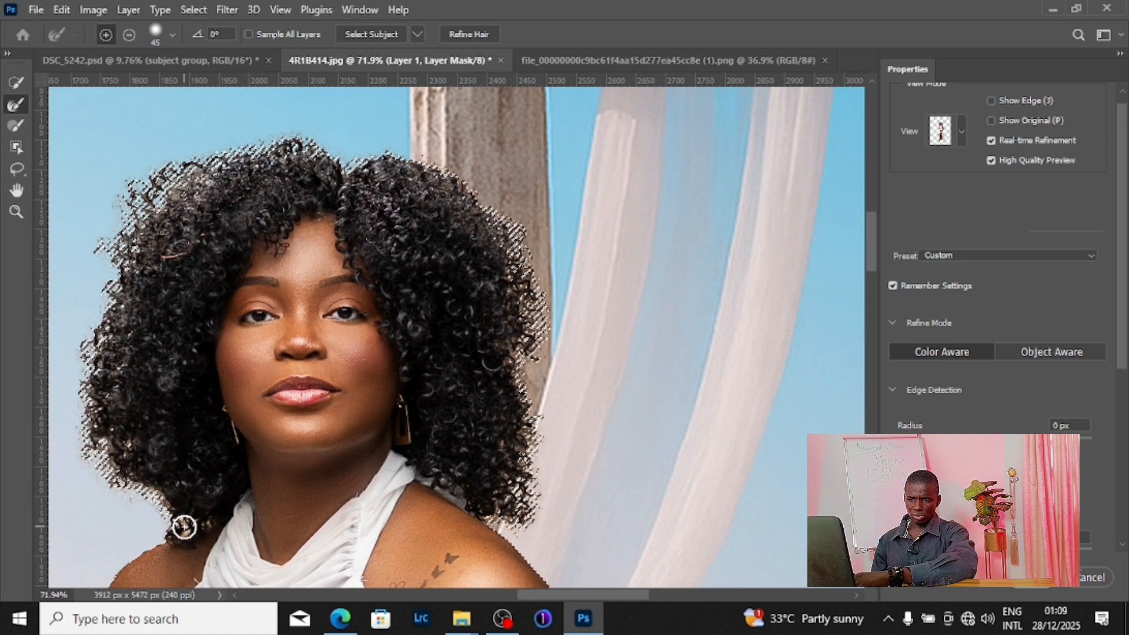
{"action": "left_click", "coordinate": [198, 515]}
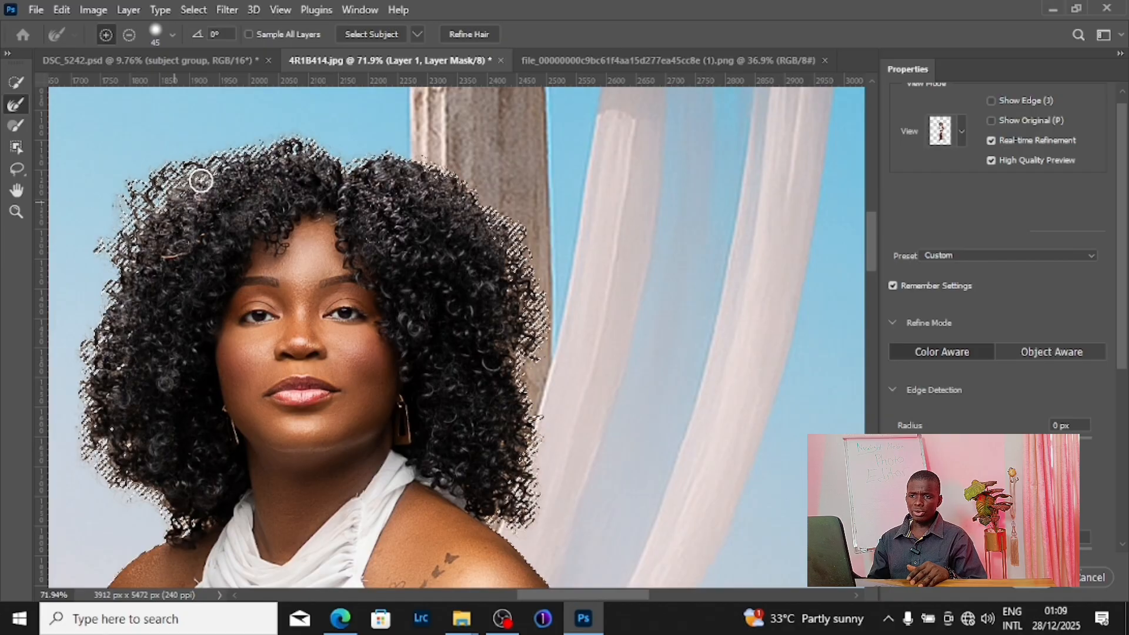
{"action": "left_click_drag", "start_coordinate": [201, 180], "coordinate": [240, 184]}
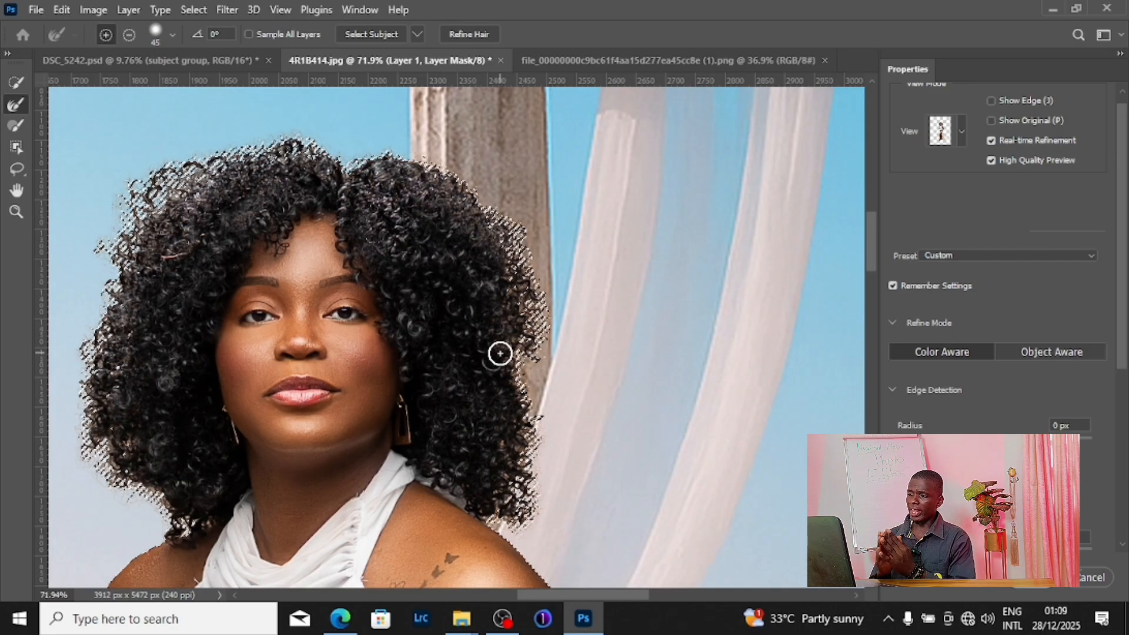
Step: Output the refined selection as a new layer with layer mask, with Decontaminate Colors turned off
{"action": "left_click", "coordinate": [963, 128]}
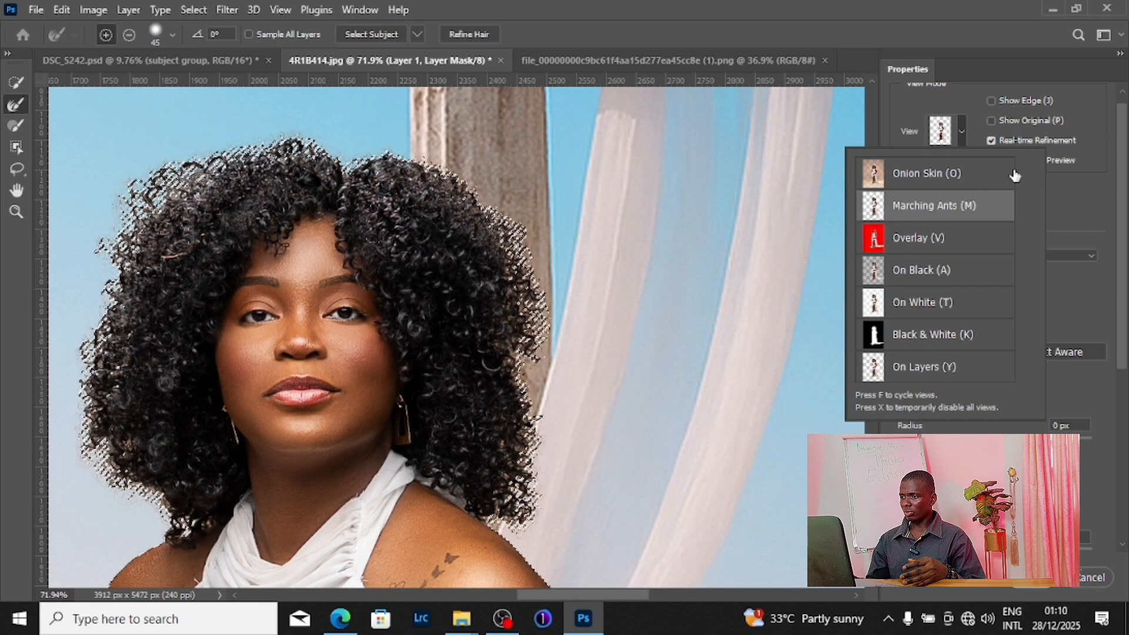
{"action": "left_click", "coordinate": [963, 133]}
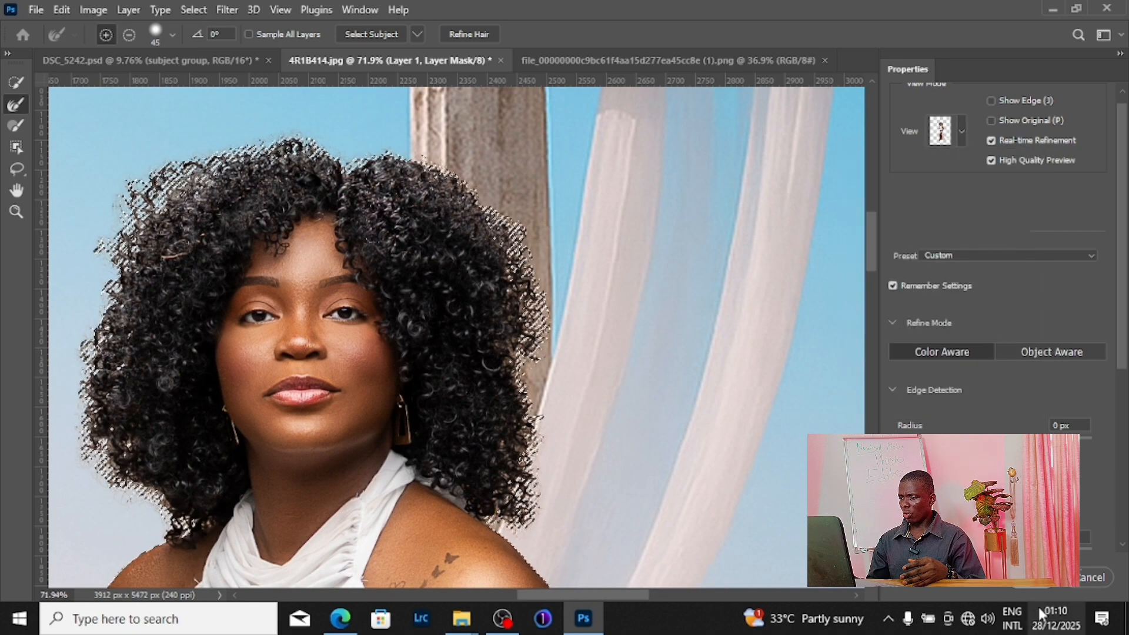
{"action": "scroll", "coordinate": [1010, 485], "scroll_direction": "down", "scroll_amount": 4}
{"action": "scroll", "coordinate": [1002, 486], "scroll_direction": "down", "scroll_amount": 3}
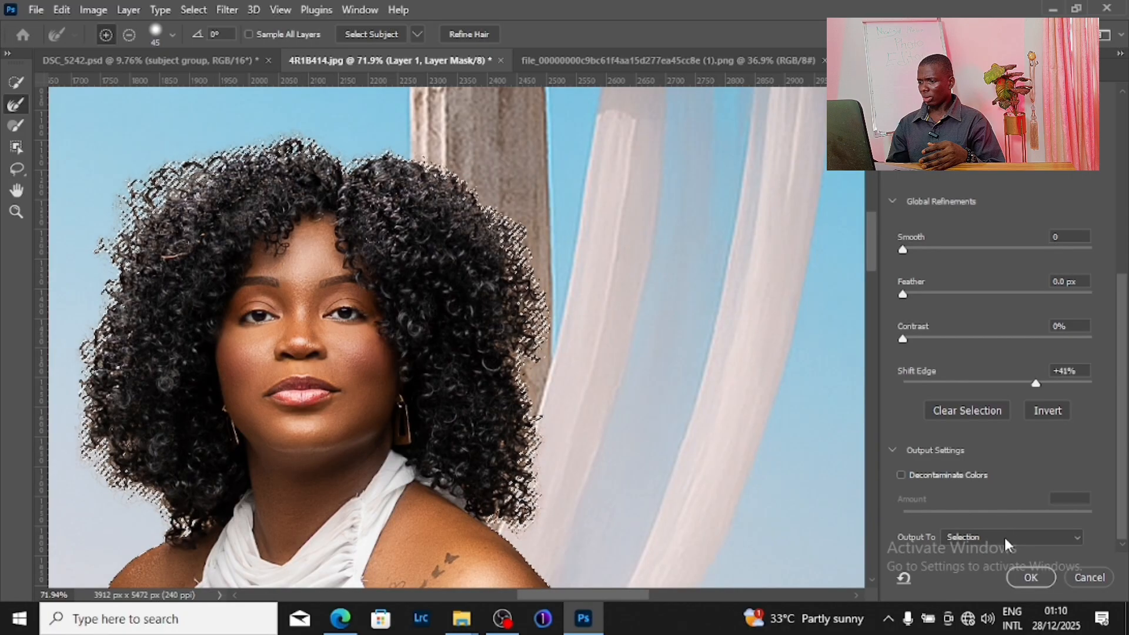
{"action": "left_click", "coordinate": [901, 474]}
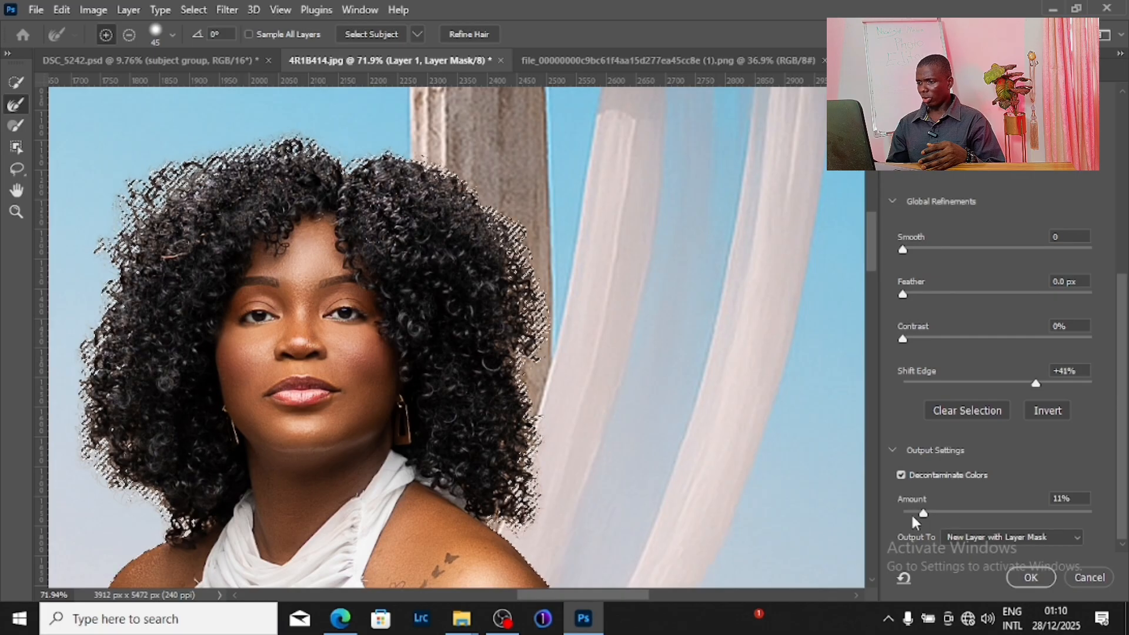
{"action": "left_click", "coordinate": [901, 474]}
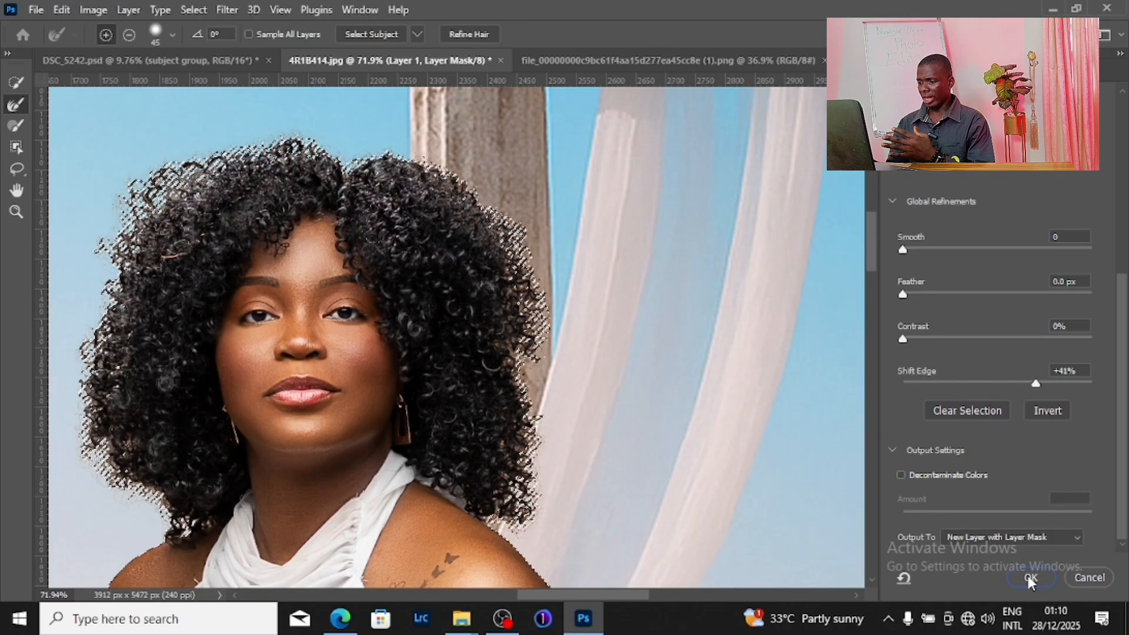
{"action": "key", "text": "Return"}
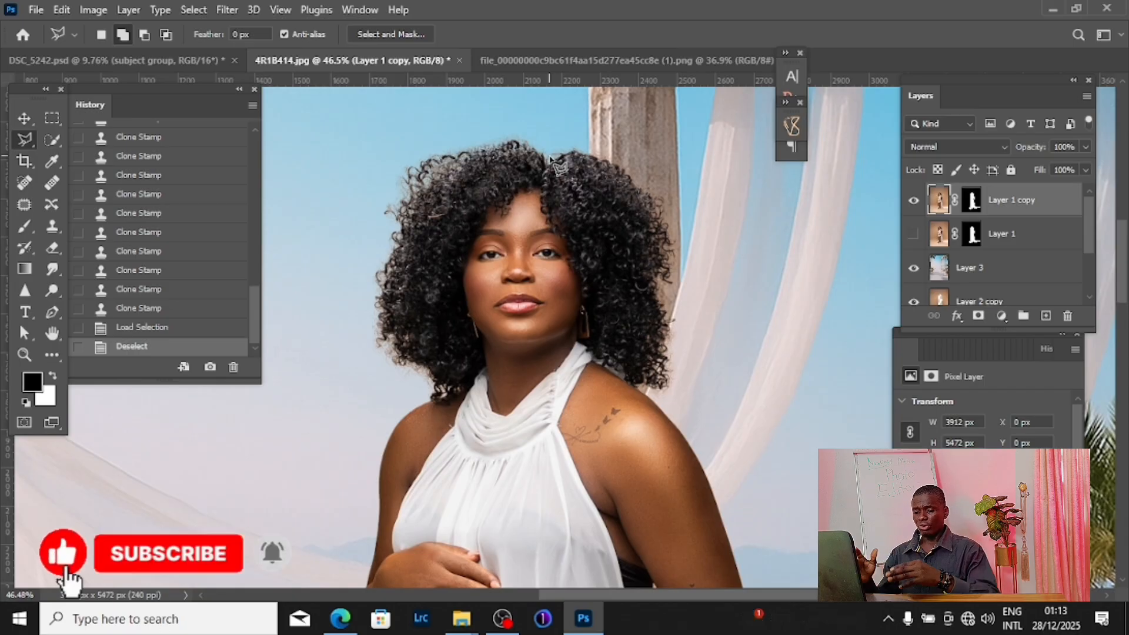
Step: Compare the hair edges with Layer 1 shown and hidden, leave it hidden, and review the whole composite
{"action": "scroll", "coordinate": [509, 187], "scroll_direction": "up", "scroll_amount": 8}
{"action": "left_click_drag", "start_coordinate": [480, 163], "coordinate": [560, 230]}
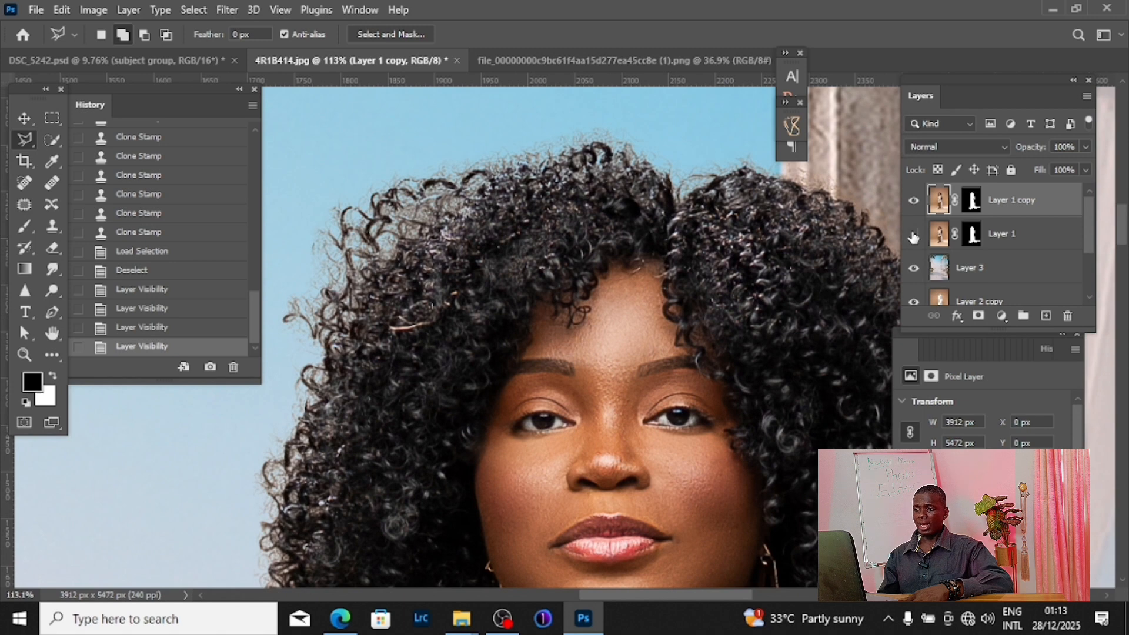
{"action": "left_click", "coordinate": [914, 236]}
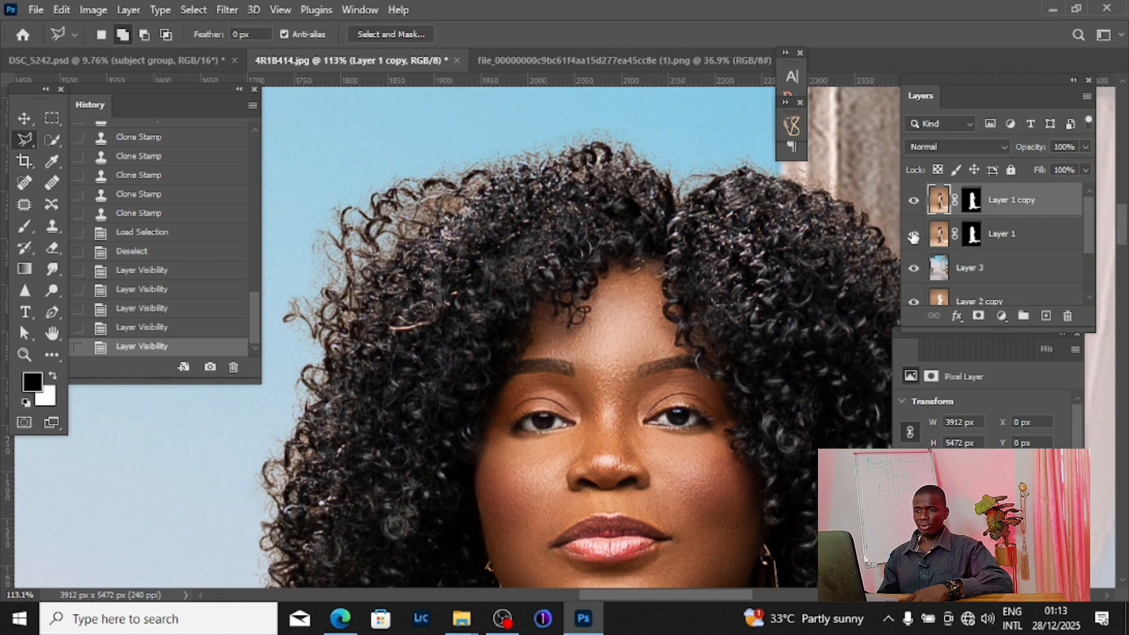
{"action": "left_click", "coordinate": [914, 236]}
{"action": "left_click", "coordinate": [914, 235]}
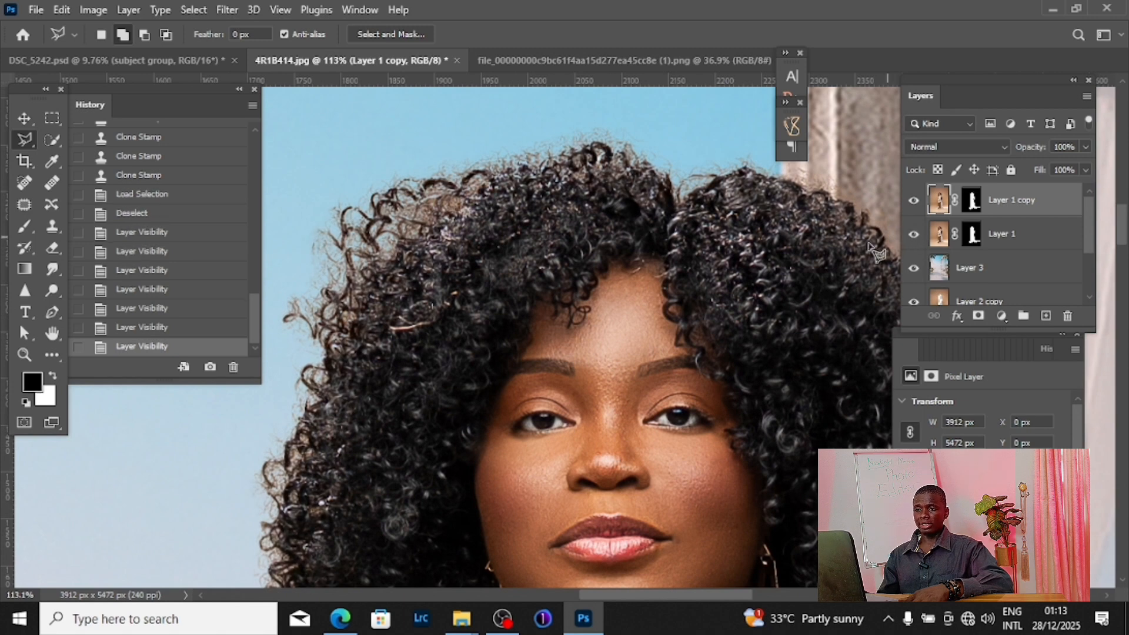
{"action": "left_click", "coordinate": [914, 236]}
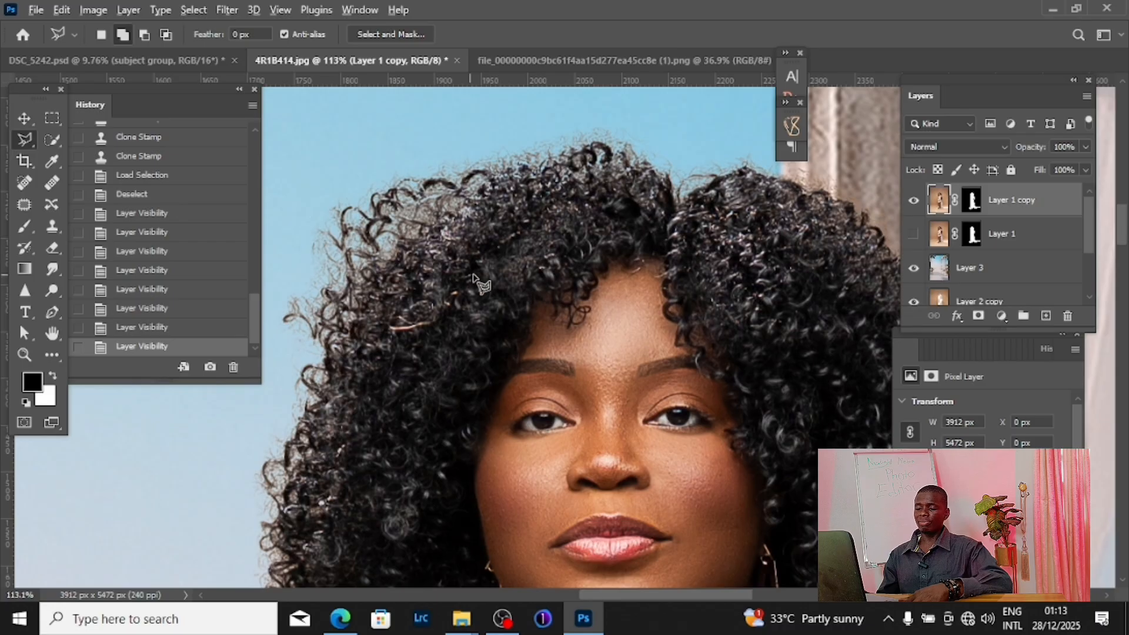
{"action": "scroll", "coordinate": [552, 321], "scroll_direction": "down", "scroll_amount": 3}
{"action": "scroll", "coordinate": [552, 321], "scroll_direction": "down", "scroll_amount": 5}
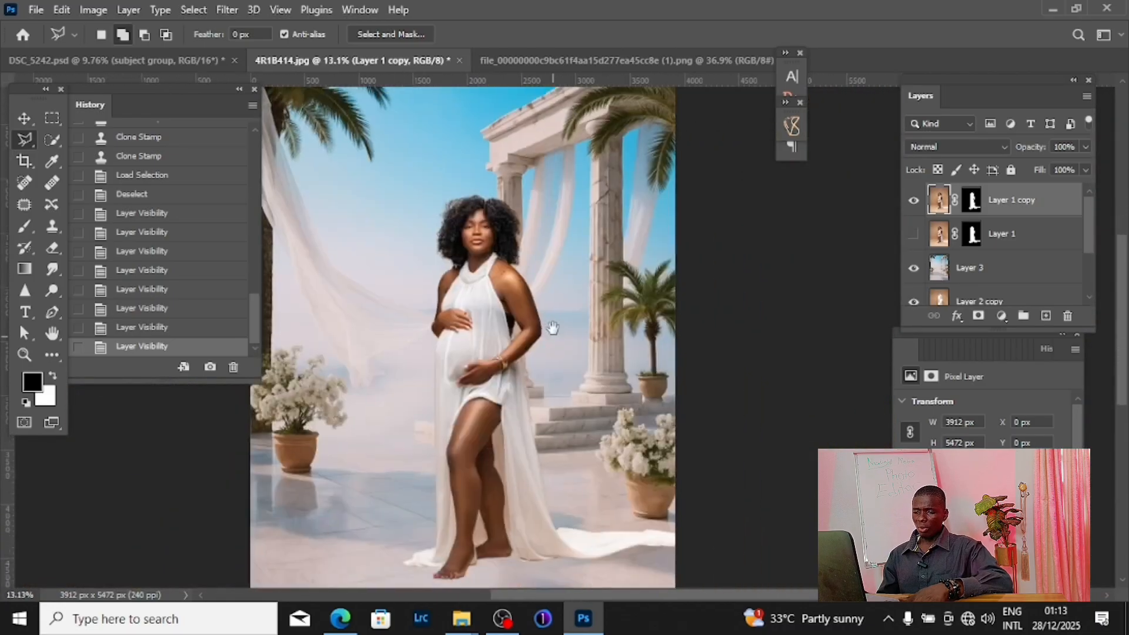
{"action": "scroll", "coordinate": [527, 500], "scroll_direction": "up", "scroll_amount": 2}
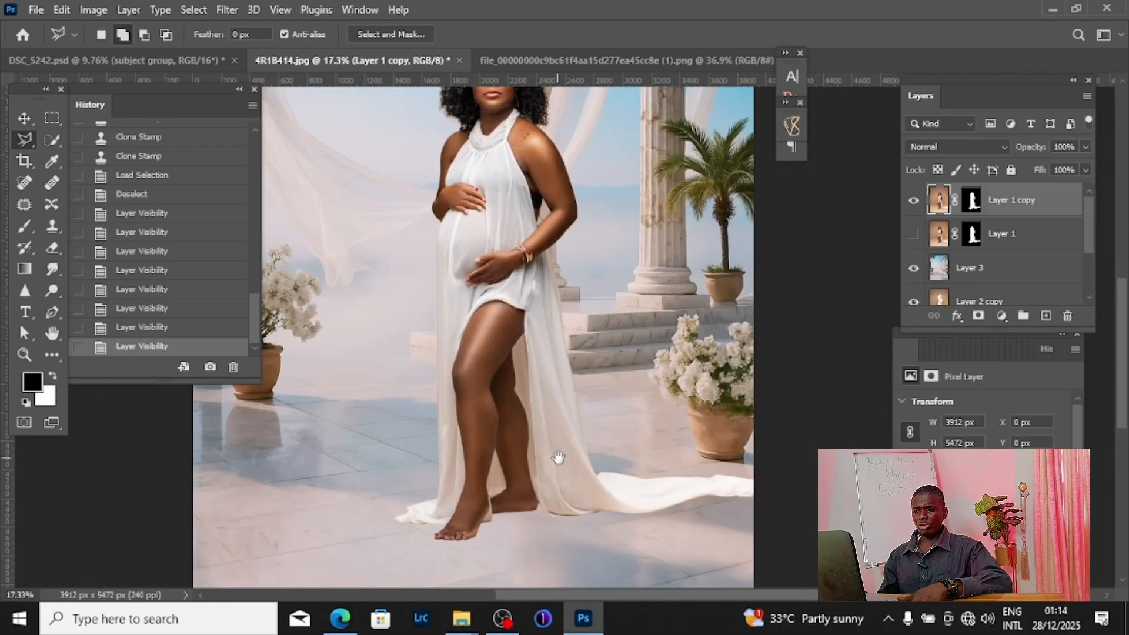
Step: Examine how the woman's feet and dress hem sit on the marble floor, close up and in the whole composite
{"action": "left_click_drag", "start_coordinate": [558, 458], "coordinate": [566, 391]}
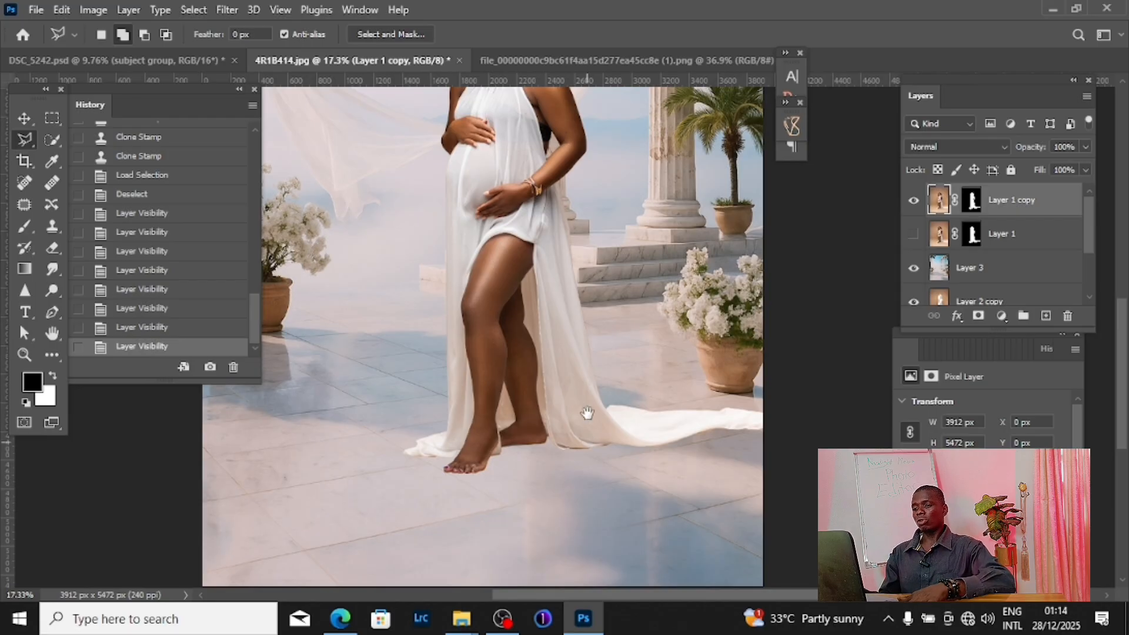
{"action": "scroll", "coordinate": [582, 406], "scroll_direction": "down", "scroll_amount": 4}
{"action": "scroll", "coordinate": [529, 352], "scroll_direction": "up", "scroll_amount": 2}
{"action": "scroll", "coordinate": [610, 370], "scroll_direction": "up", "scroll_amount": 5}
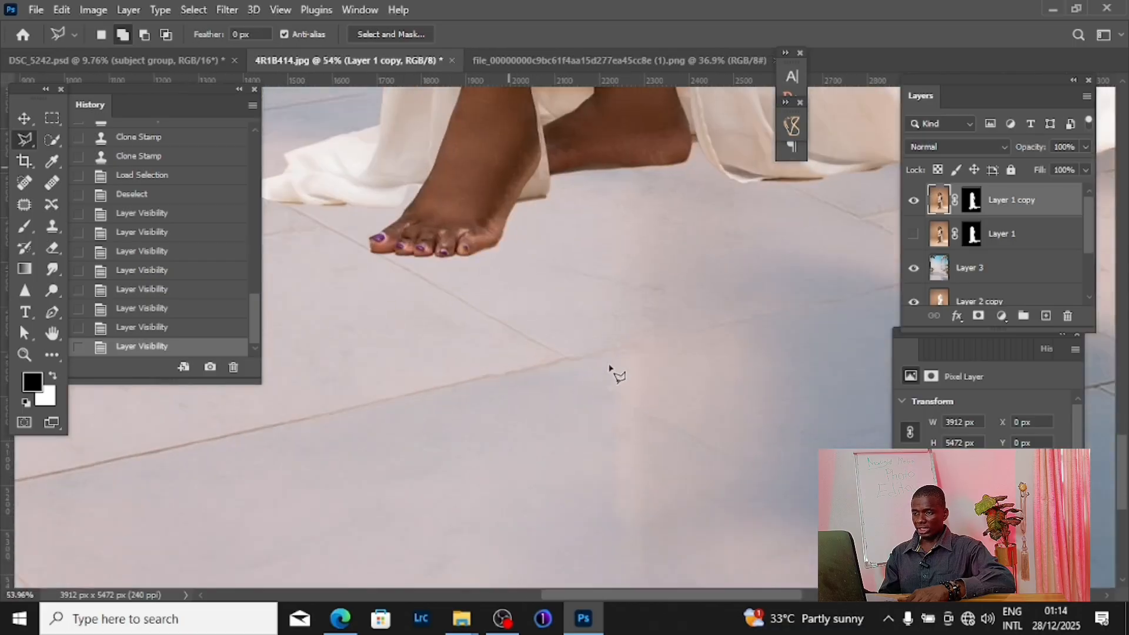
{"action": "scroll", "coordinate": [619, 336], "scroll_direction": "down", "scroll_amount": 5}
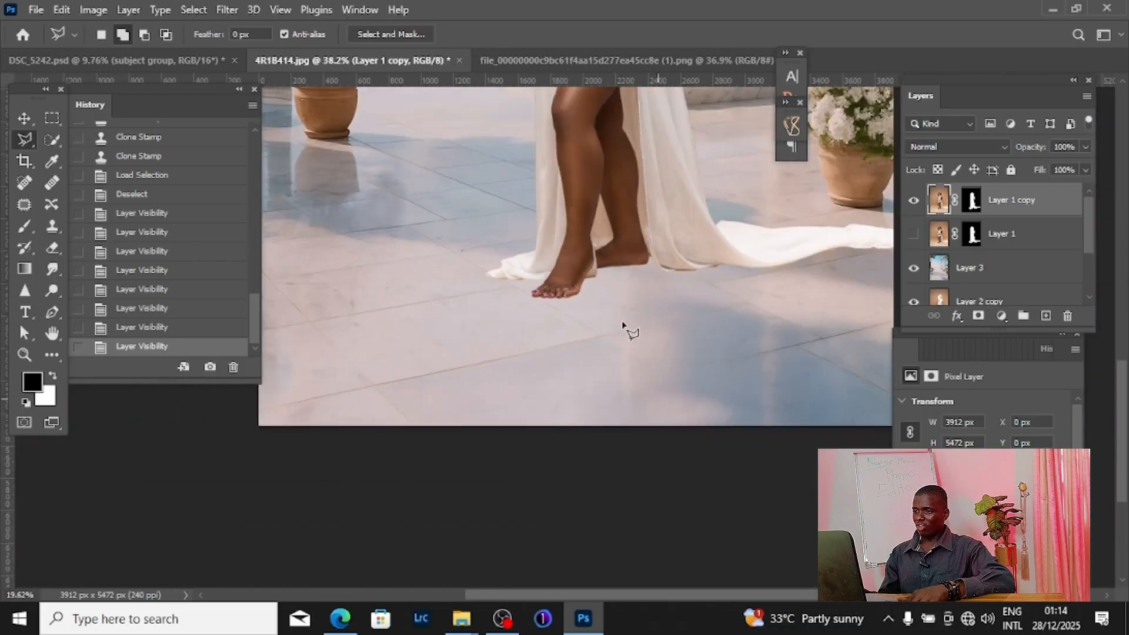
{"action": "left_click_drag", "start_coordinate": [641, 312], "coordinate": [564, 409]}
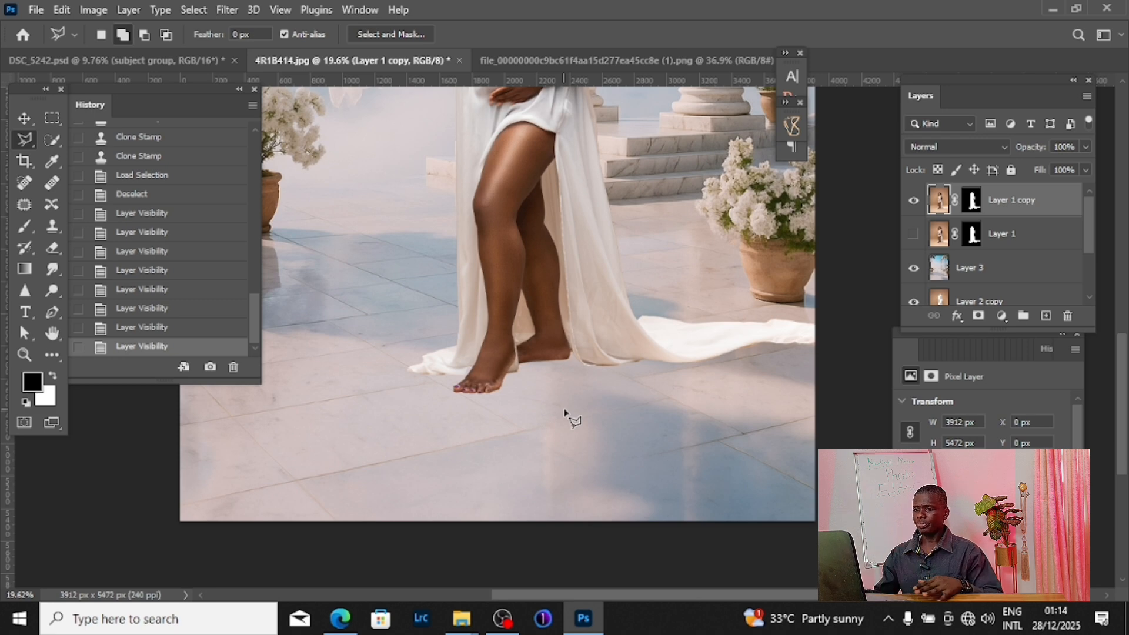
{"action": "scroll", "coordinate": [566, 413], "scroll_direction": "down", "scroll_amount": 5}
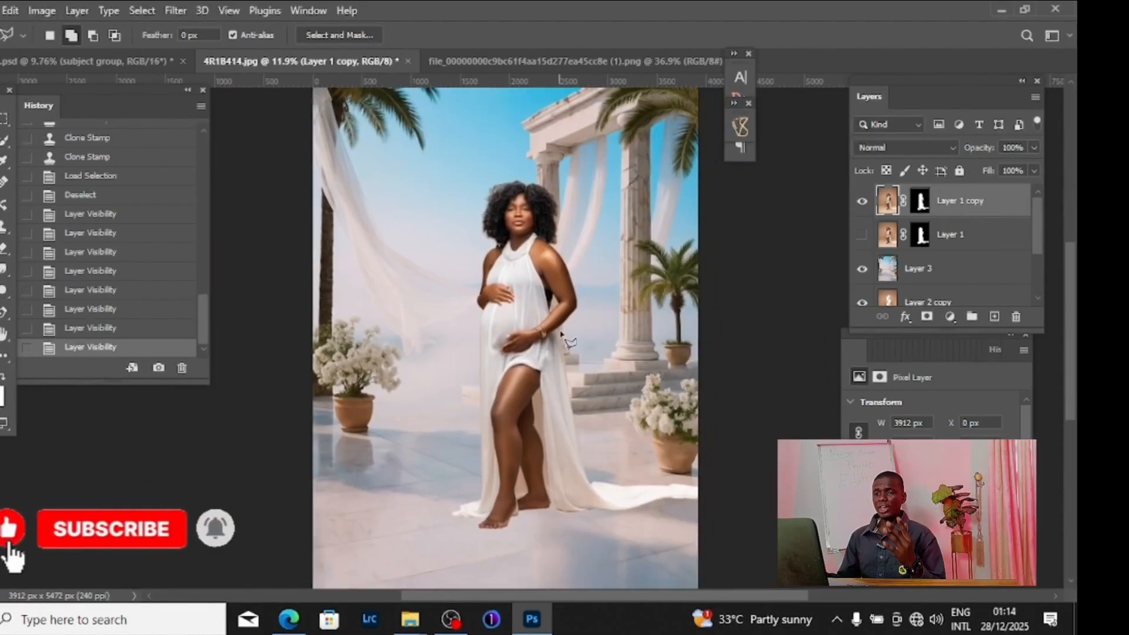
Step: Open the marble floor image file_000000002ec4620aa90442c8dce8c0ee.png from the FACEBOOK CLIET folder
{"action": "left_click", "coordinate": [1, 10]}
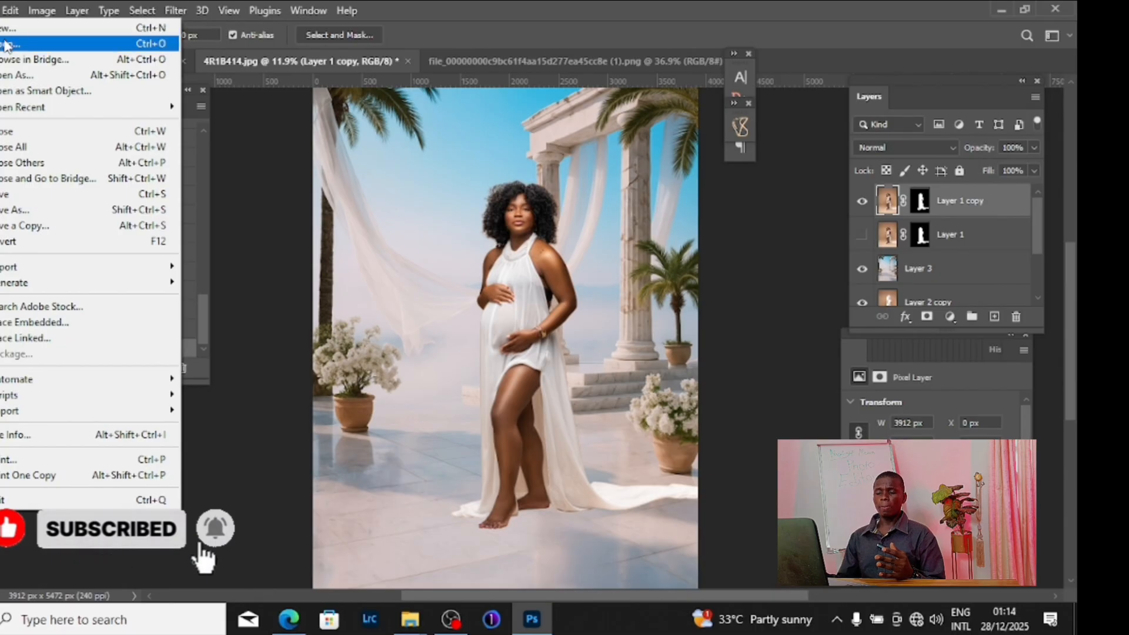
{"action": "left_click", "coordinate": [6, 45]}
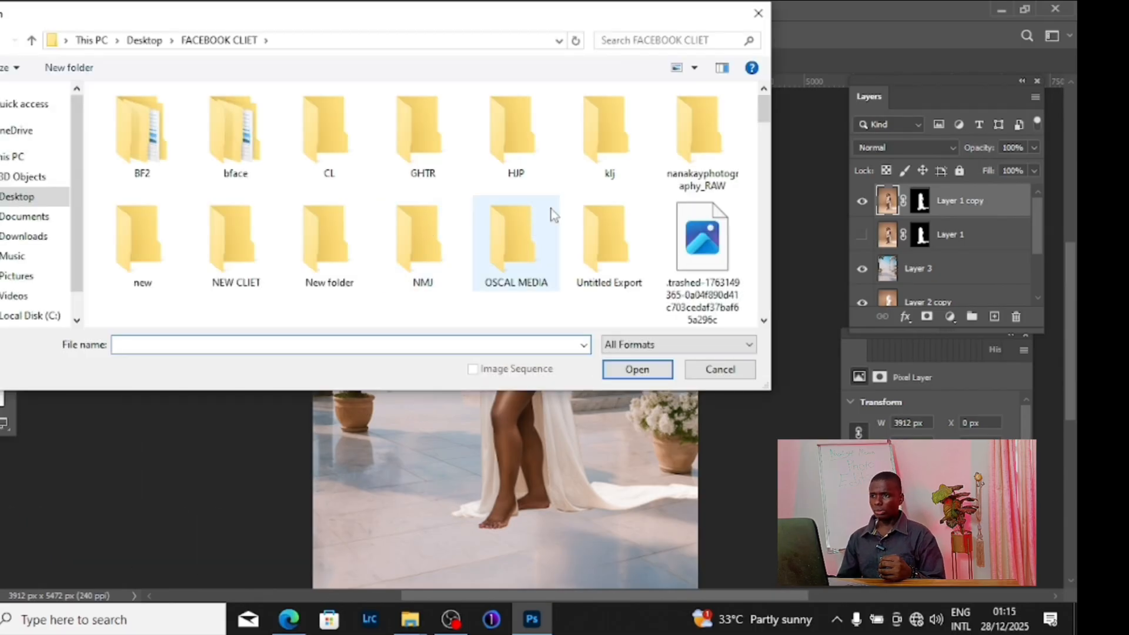
{"action": "scroll", "coordinate": [552, 218], "scroll_direction": "down", "scroll_amount": 5}
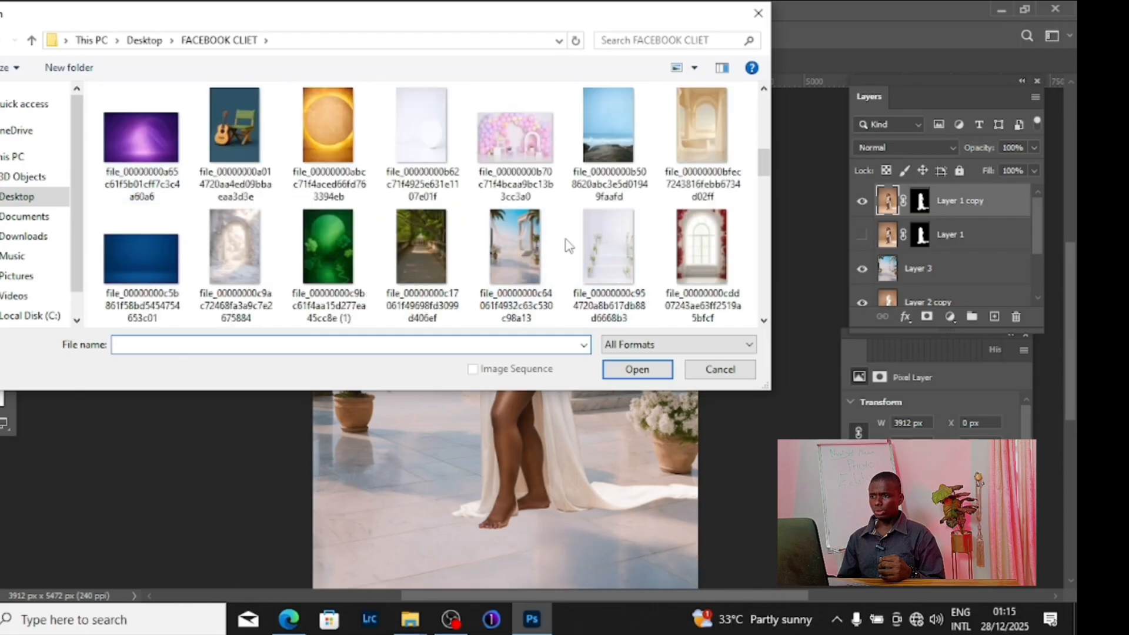
{"action": "scroll", "coordinate": [566, 242], "scroll_direction": "down", "scroll_amount": 1}
{"action": "scroll", "coordinate": [567, 247], "scroll_direction": "down", "scroll_amount": 4}
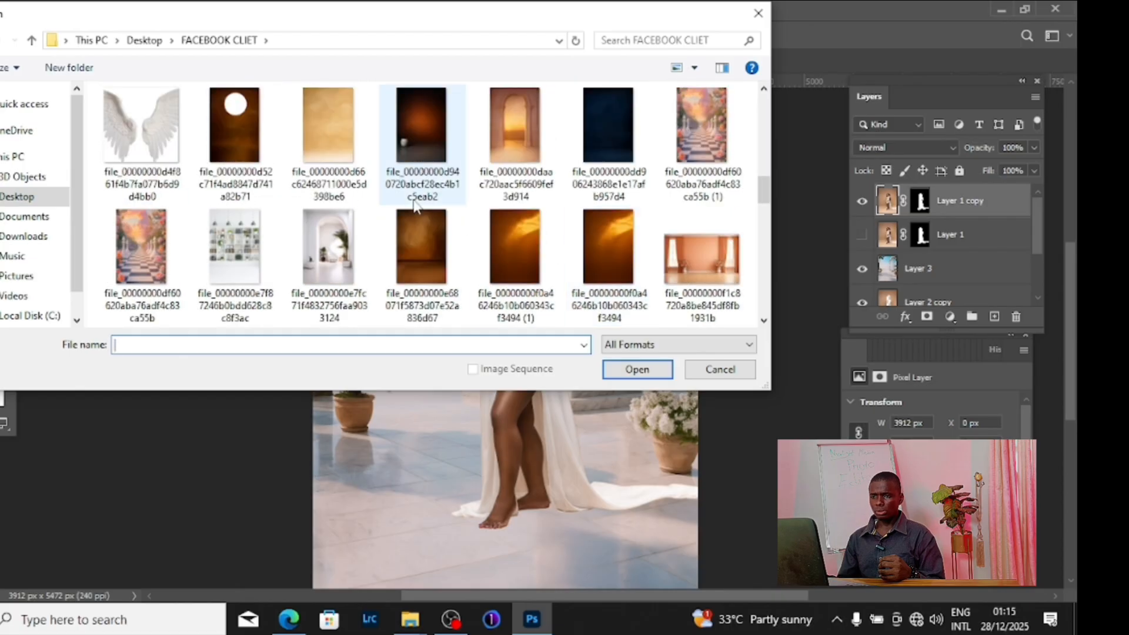
{"action": "left_click", "coordinate": [123, 241]}
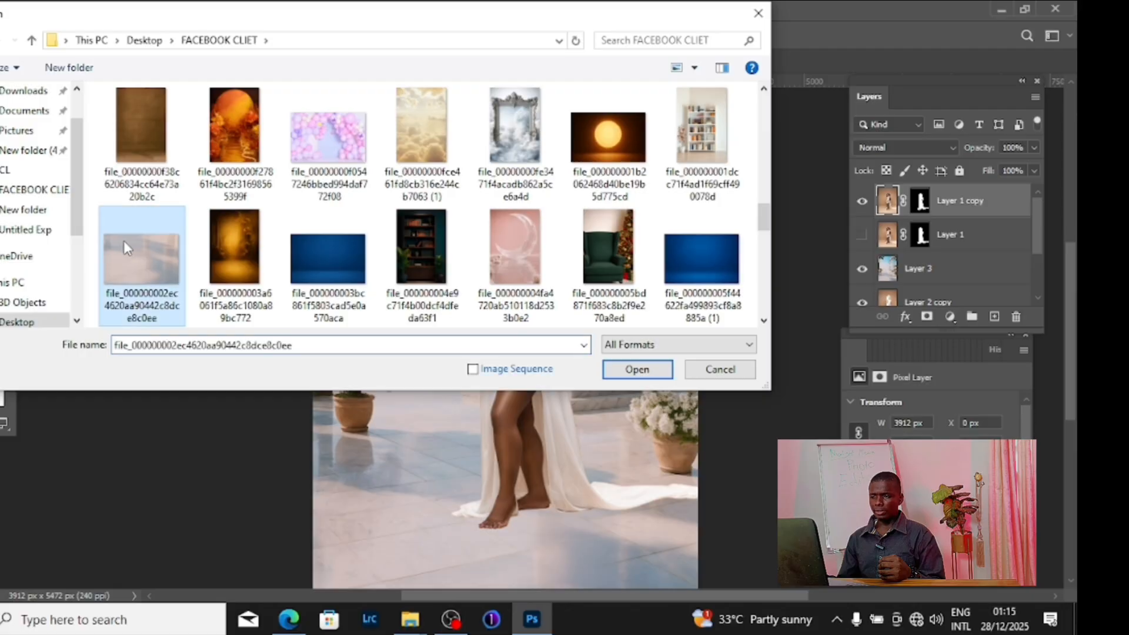
{"action": "left_click", "coordinate": [636, 369]}
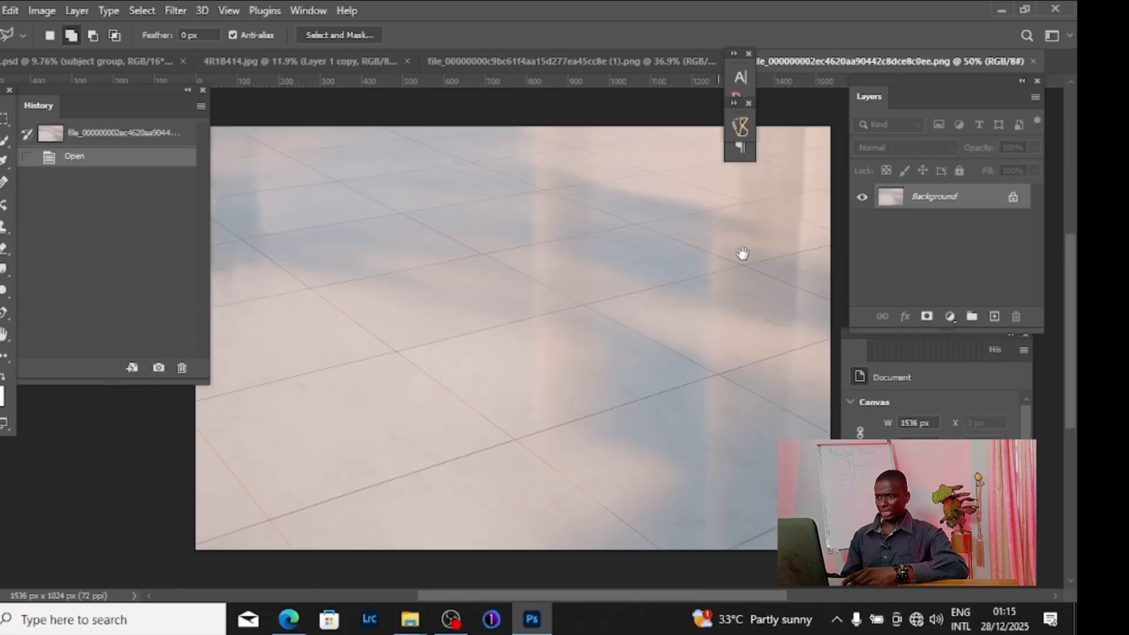
{"action": "left_click_drag", "start_coordinate": [754, 347], "coordinate": [728, 369]}
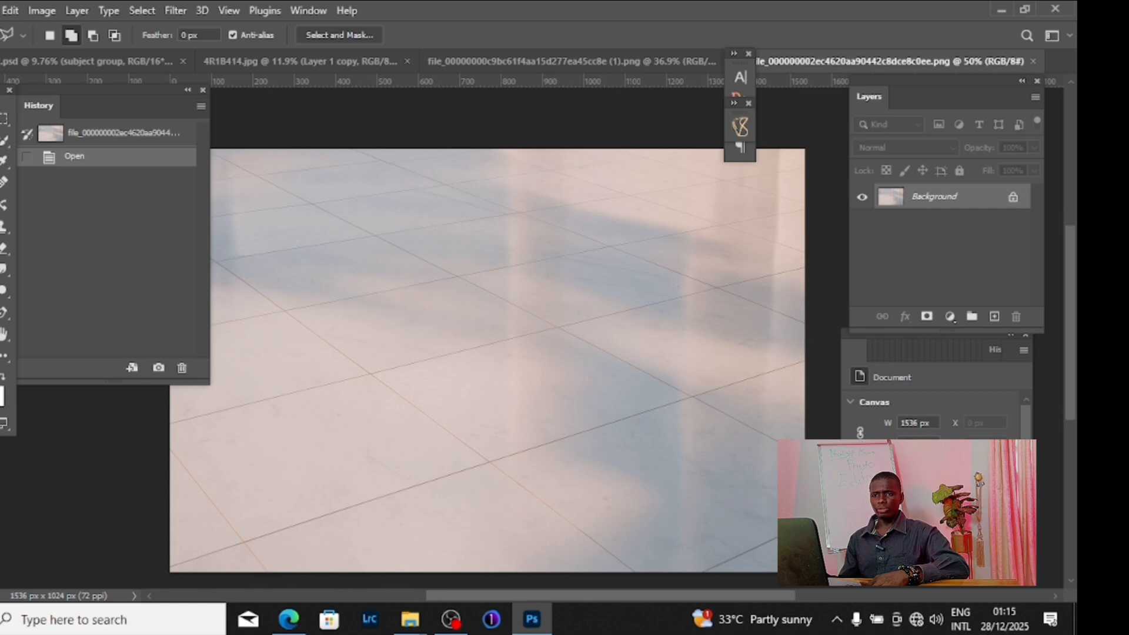
Step: Copy the marble floor image into the 4R1B414.jpg document as a new layer and close its source document
{"action": "key", "text": "v"}
{"action": "left_click_drag", "start_coordinate": [820, 62], "coordinate": [755, 261]}
{"action": "left_click_drag", "start_coordinate": [506, 456], "coordinate": [507, 457]}
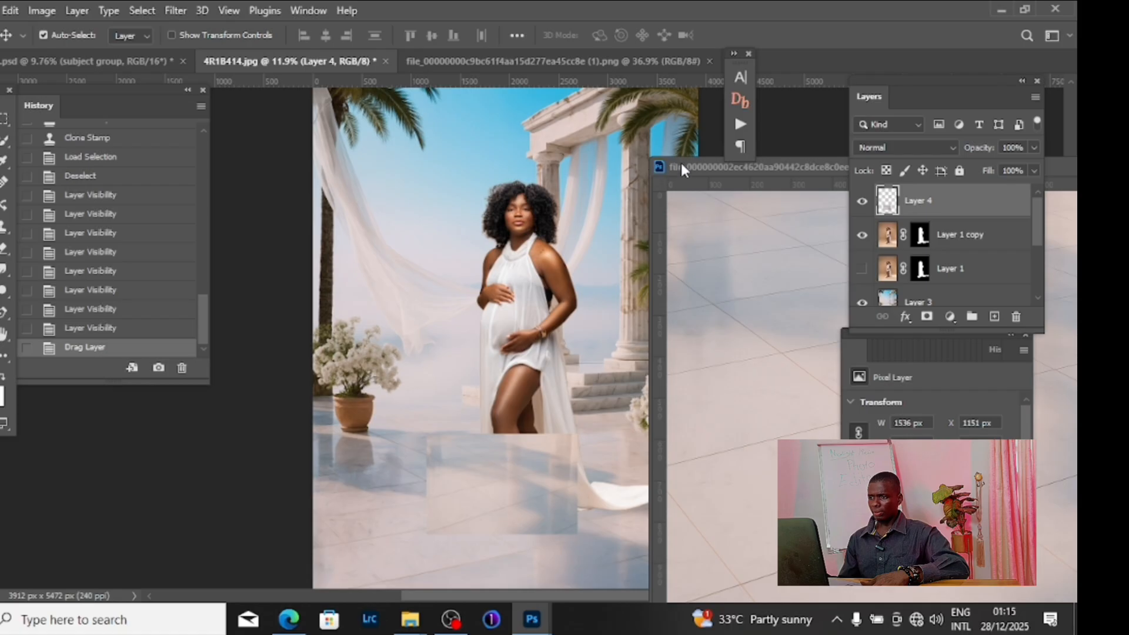
{"action": "left_click", "coordinate": [683, 170]}
{"action": "left_click_drag", "start_coordinate": [685, 165], "coordinate": [280, 128]}
{"action": "left_click", "coordinate": [678, 131]}
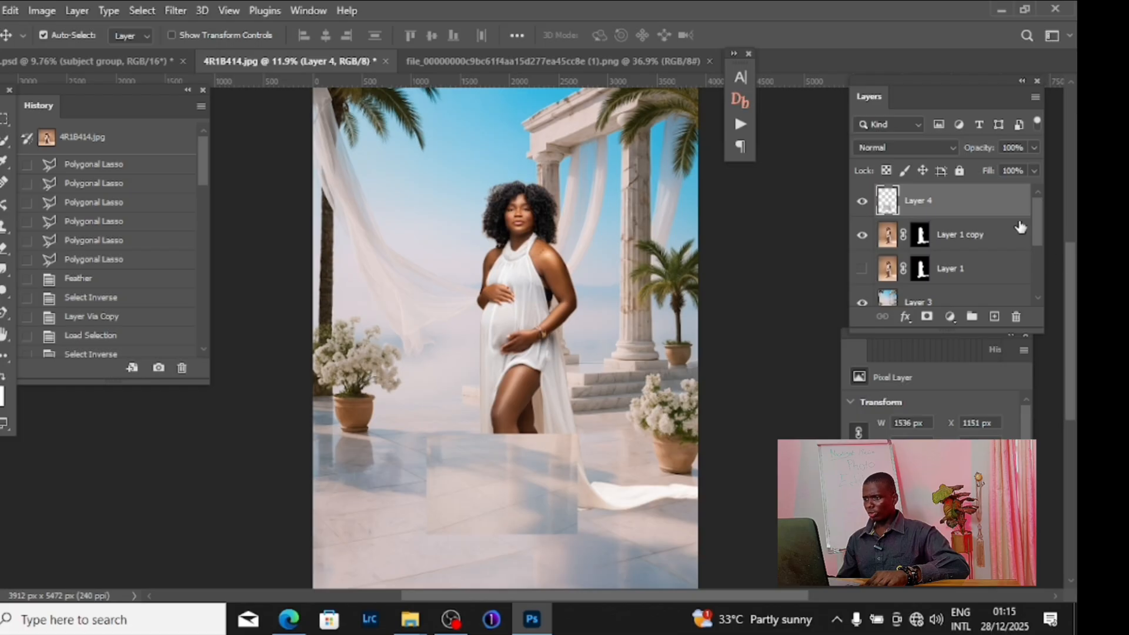
Step: Place the floor layer directly above Layer 3 and scale it to about 262% so it spans the canvas width under the woman's feet
{"action": "left_click_drag", "start_coordinate": [949, 209], "coordinate": [948, 286]}
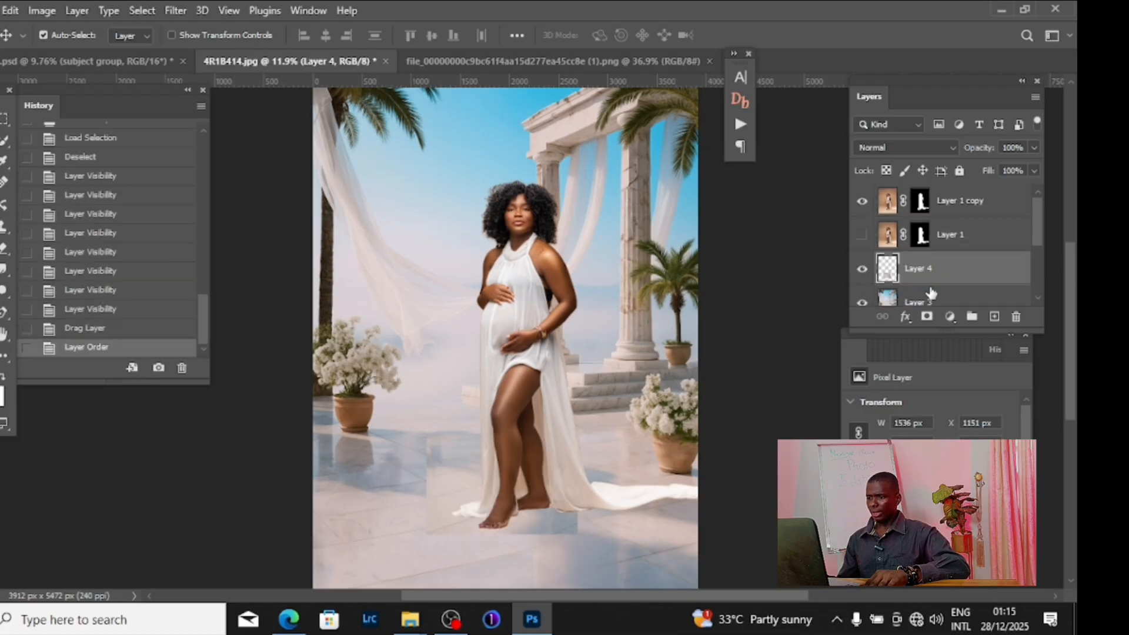
{"action": "key", "text": "ctrl+t"}
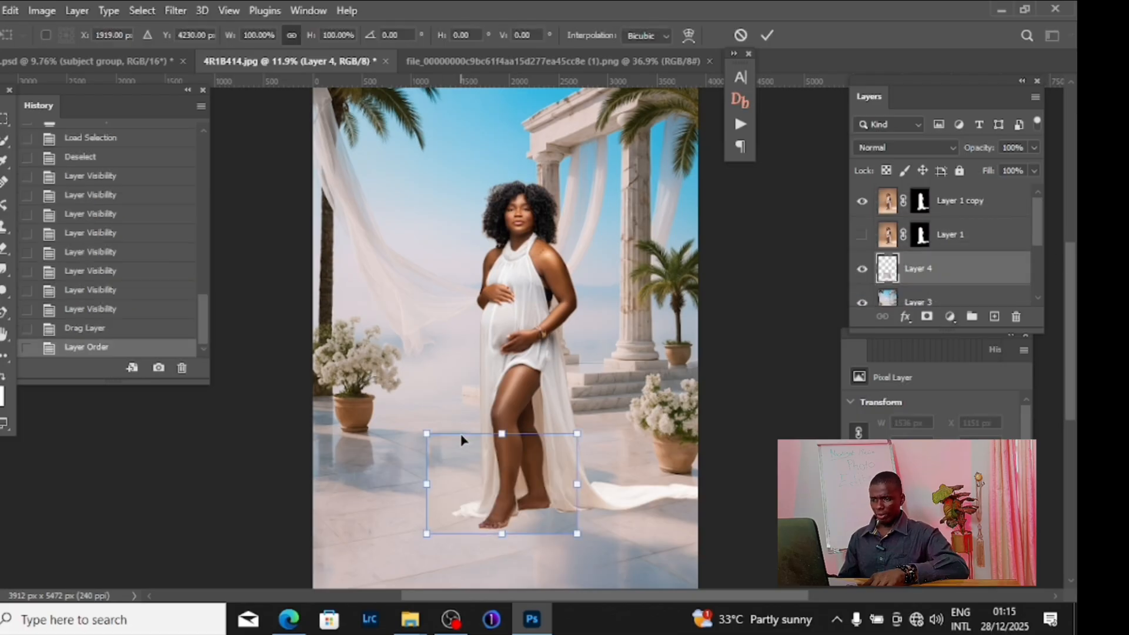
{"action": "left_click_drag", "start_coordinate": [425, 433], "coordinate": [332, 372]}
{"action": "left_click_drag", "start_coordinate": [453, 446], "coordinate": [476, 496]}
{"action": "scroll", "coordinate": [579, 514], "scroll_direction": "down", "scroll_amount": 2}
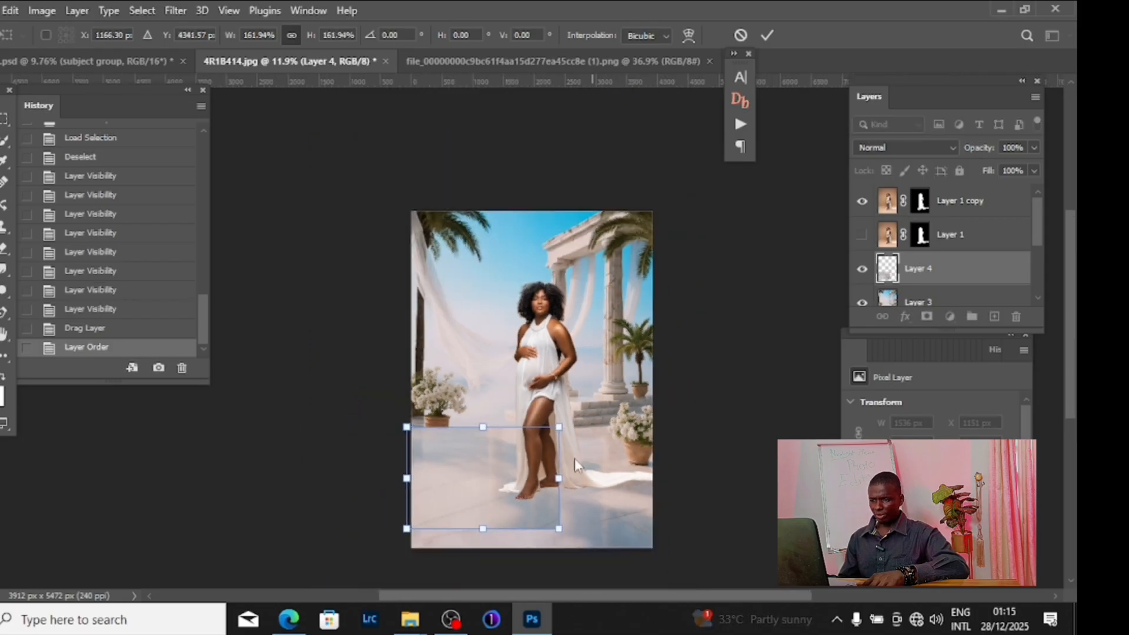
{"action": "left_click_drag", "start_coordinate": [558, 525], "coordinate": [672, 564]}
{"action": "mouse_move", "coordinate": [575, 504]}
{"action": "left_mouse_down"}
{"action": "mouse_move", "coordinate": [582, 524]}
{"action": "mouse_move", "coordinate": [576, 516]}
{"action": "left_mouse_up"}
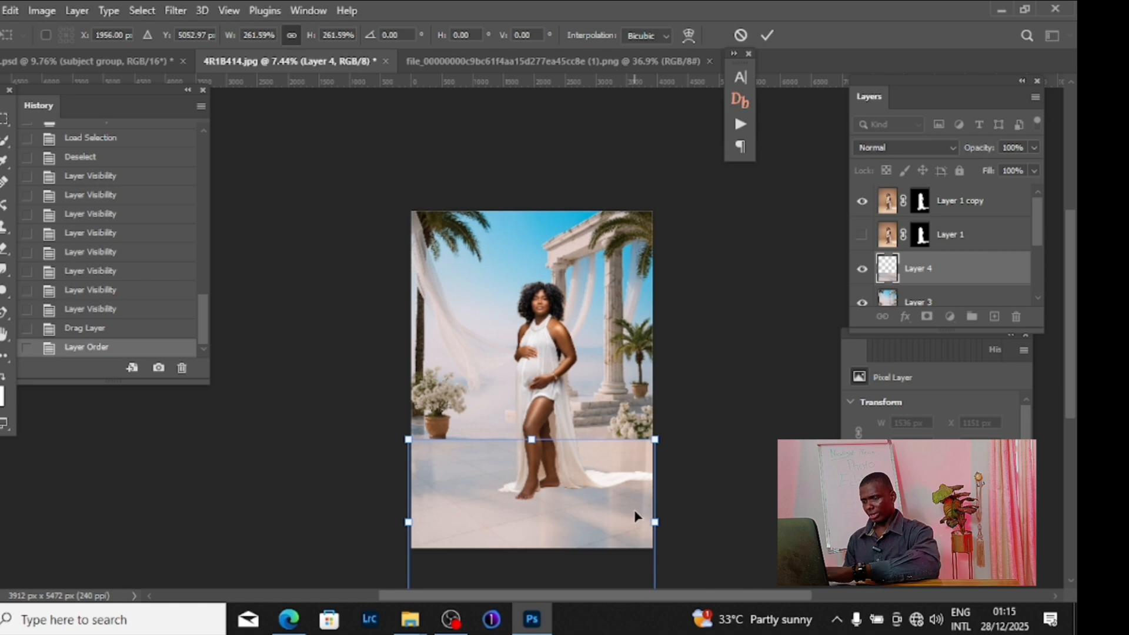
{"action": "key", "text": "Return"}
Step: Examine the new floor around the feet and its hard upper edge near both flower pots
{"action": "scroll", "coordinate": [605, 517], "scroll_direction": "up", "scroll_amount": 3}
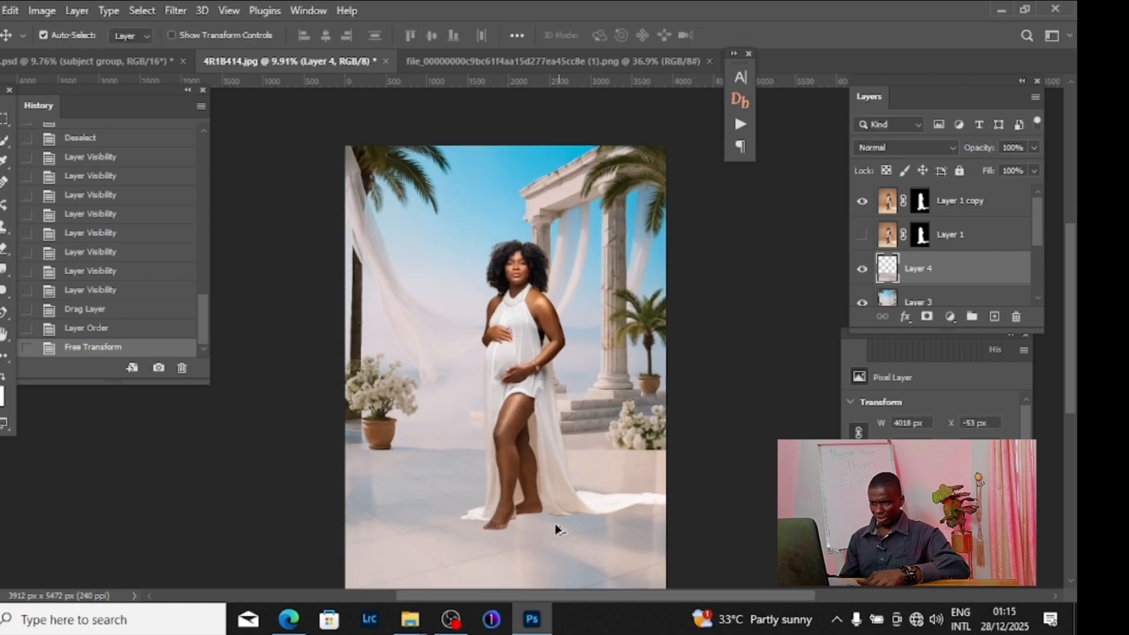
{"action": "scroll", "coordinate": [588, 384], "scroll_direction": "down", "scroll_amount": 2}
{"action": "scroll", "coordinate": [592, 386], "scroll_direction": "up", "scroll_amount": 2}
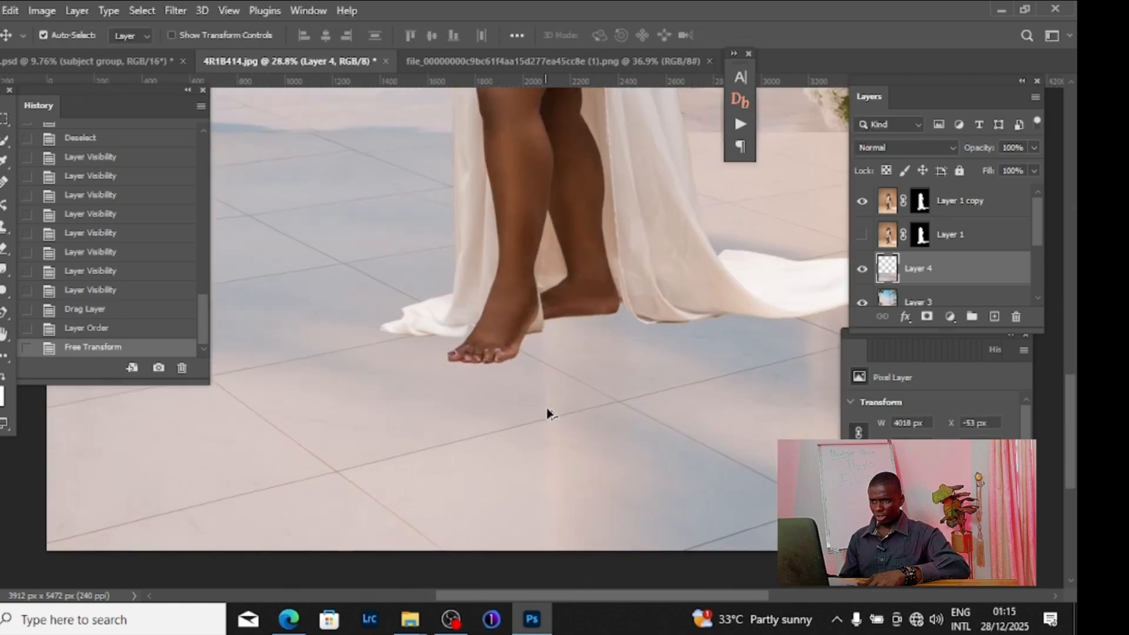
{"action": "scroll", "coordinate": [568, 353], "scroll_direction": "down", "scroll_amount": 3}
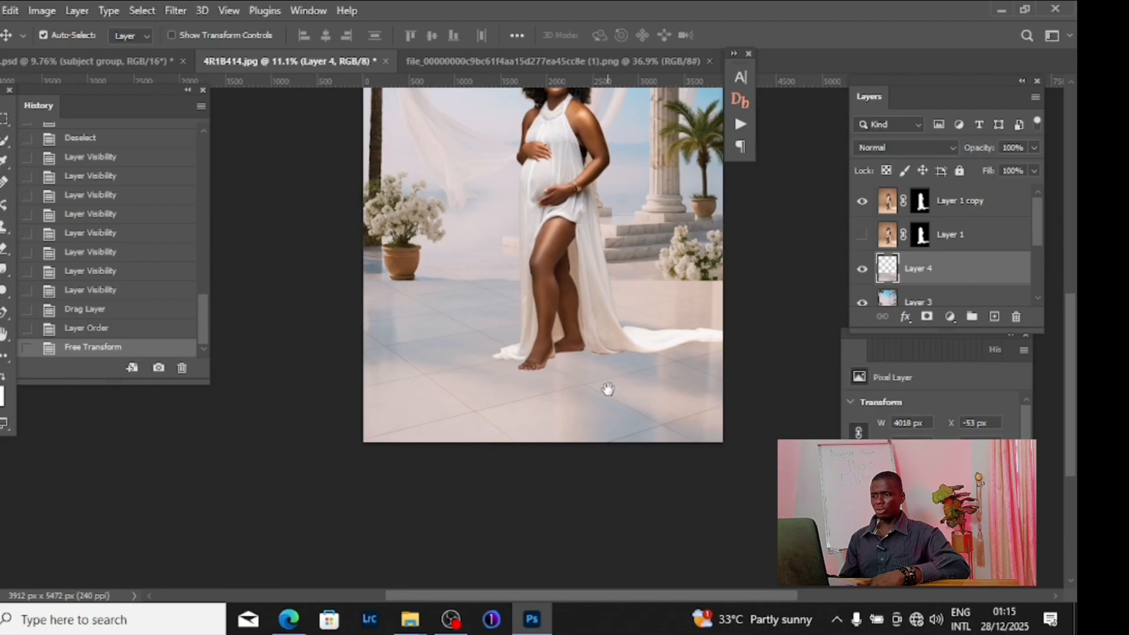
{"action": "scroll", "coordinate": [661, 353], "scroll_direction": "up", "scroll_amount": 4}
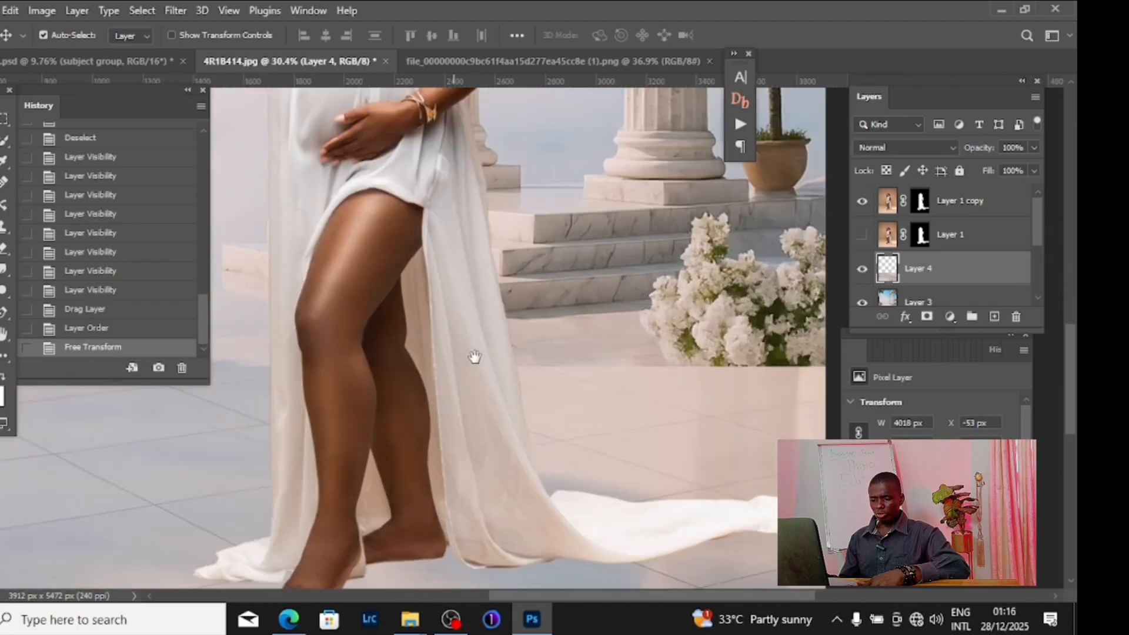
{"action": "left_click_drag", "start_coordinate": [475, 357], "coordinate": [747, 408]}
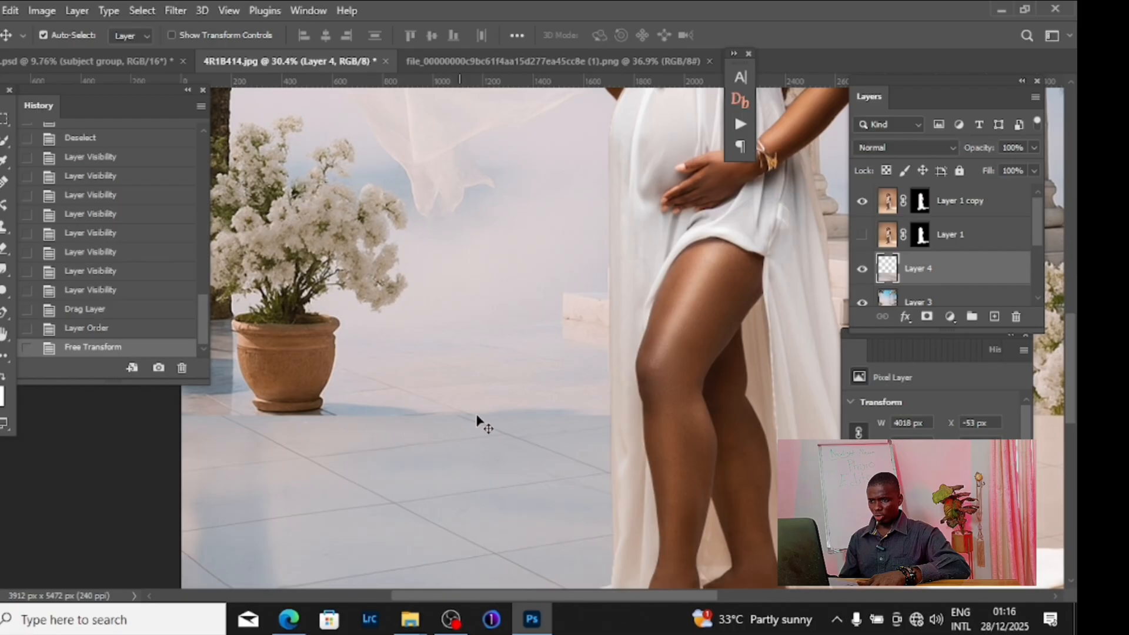
{"action": "scroll", "coordinate": [610, 428], "scroll_direction": "down", "scroll_amount": 2}
{"action": "left_click_drag", "start_coordinate": [650, 435], "coordinate": [485, 446]}
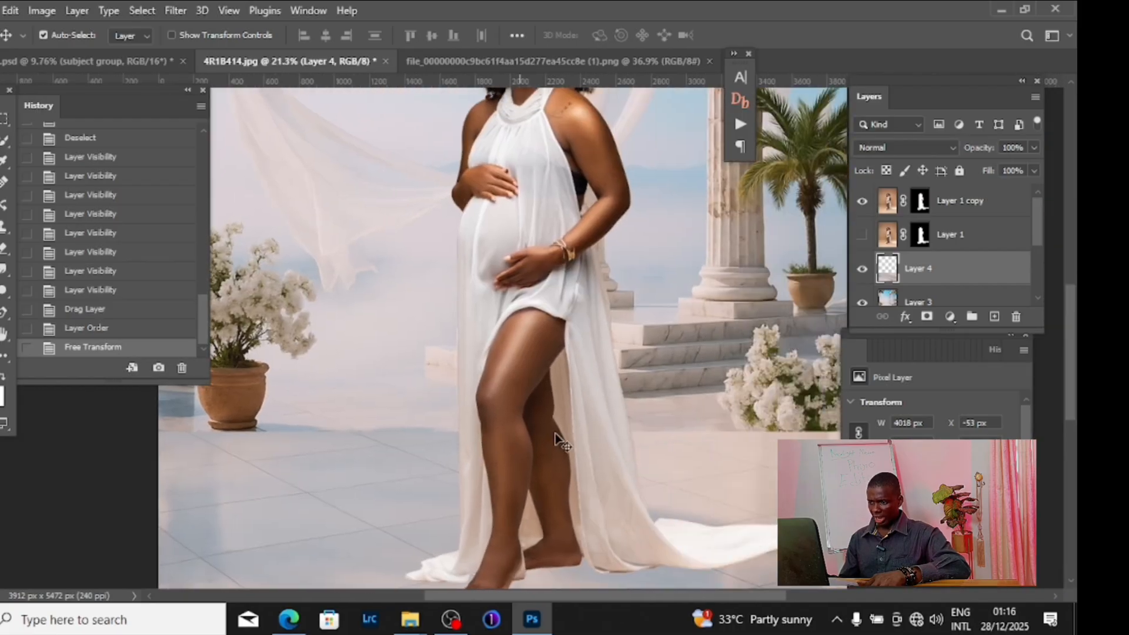
{"action": "scroll", "coordinate": [764, 432], "scroll_direction": "down", "scroll_amount": 2}
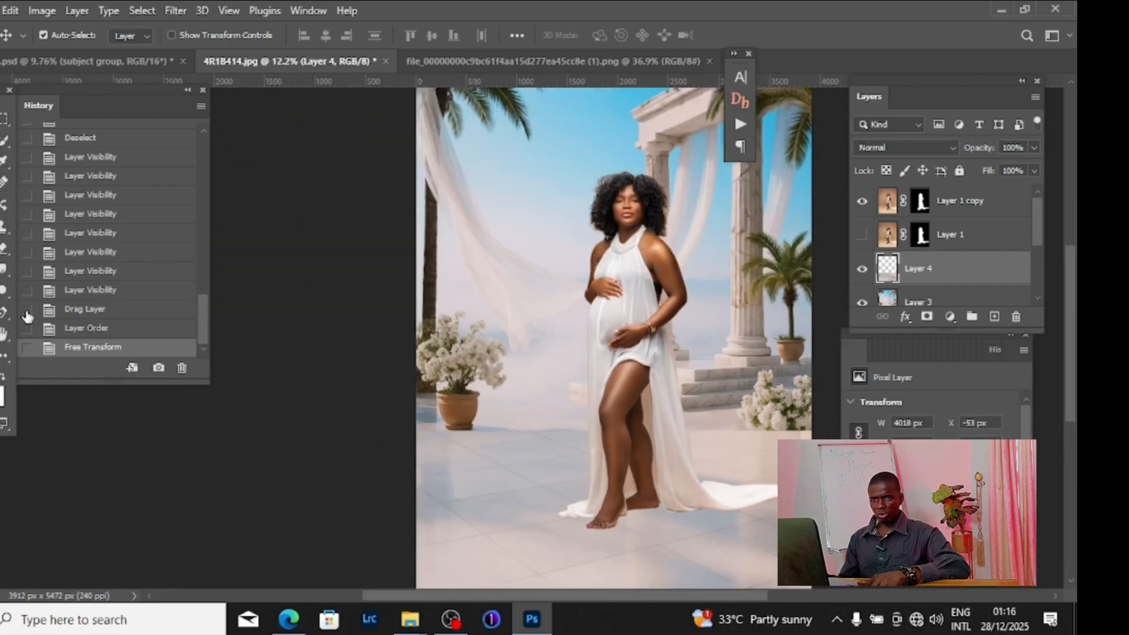
Step: Select a band across the floor layer's upper edge with the Polygonal Lasso and feather the selection by 88 pixels
{"action": "key", "text": "l"}
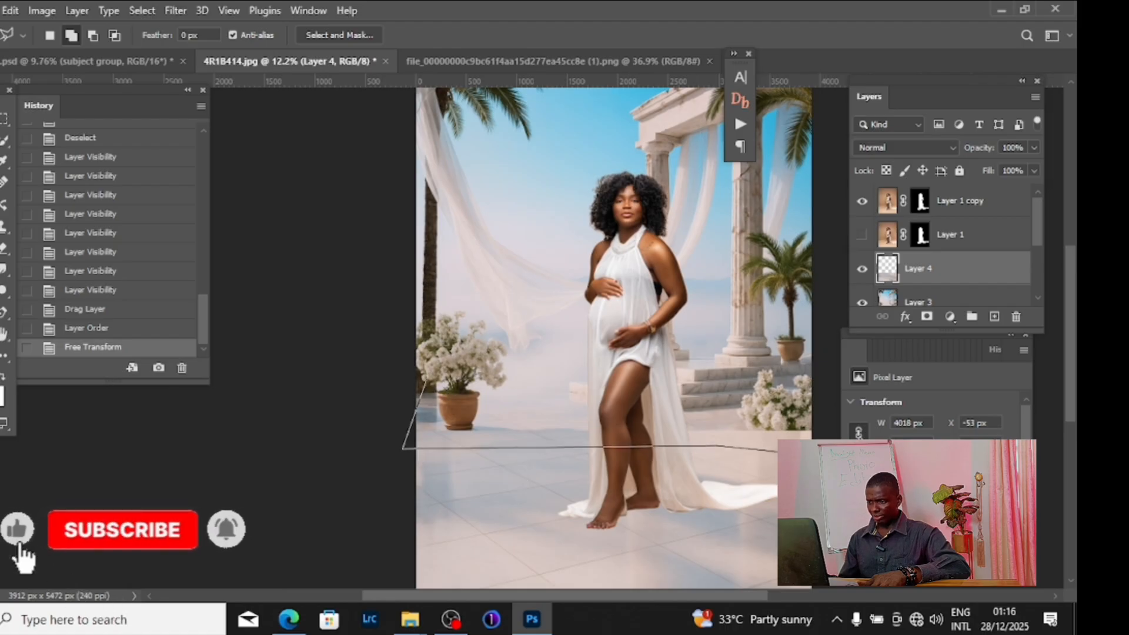
{"action": "left_click", "coordinate": [818, 377]}
{"action": "left_click", "coordinate": [795, 363]}
{"action": "left_click", "coordinate": [425, 381]}
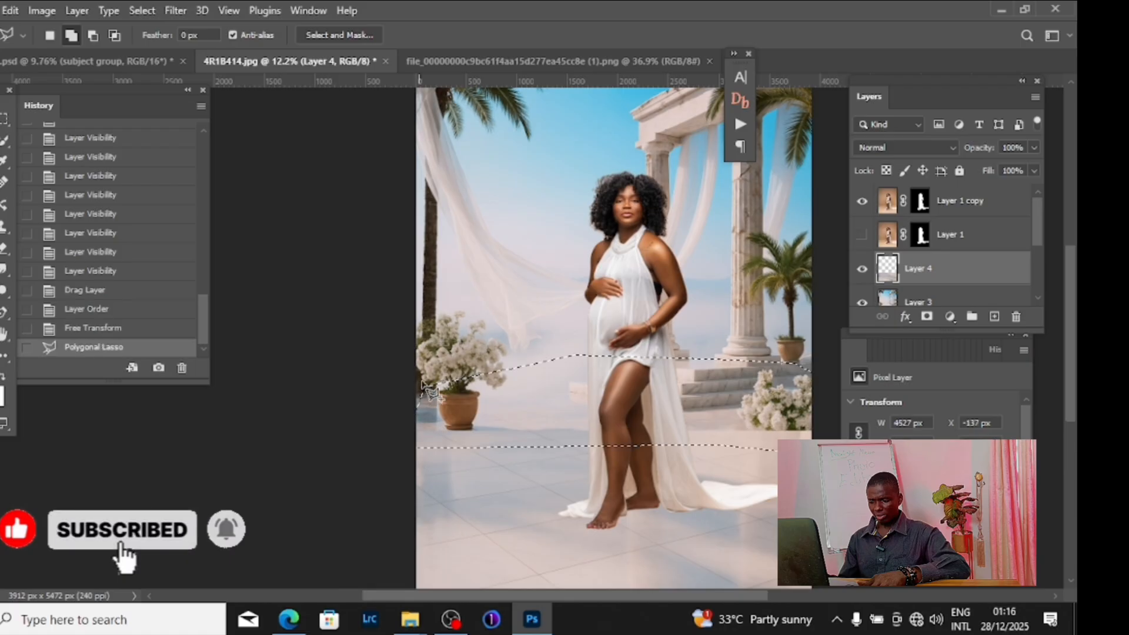
{"action": "right_click", "coordinate": [451, 250]}
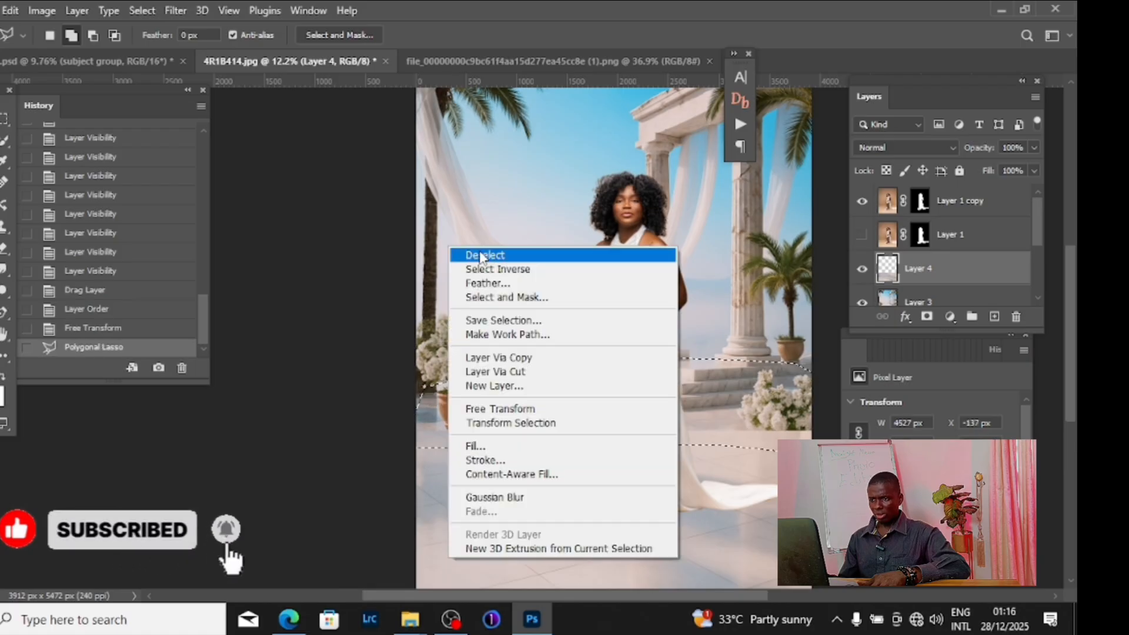
{"action": "left_click", "coordinate": [496, 284]}
{"action": "type", "text": "88"}
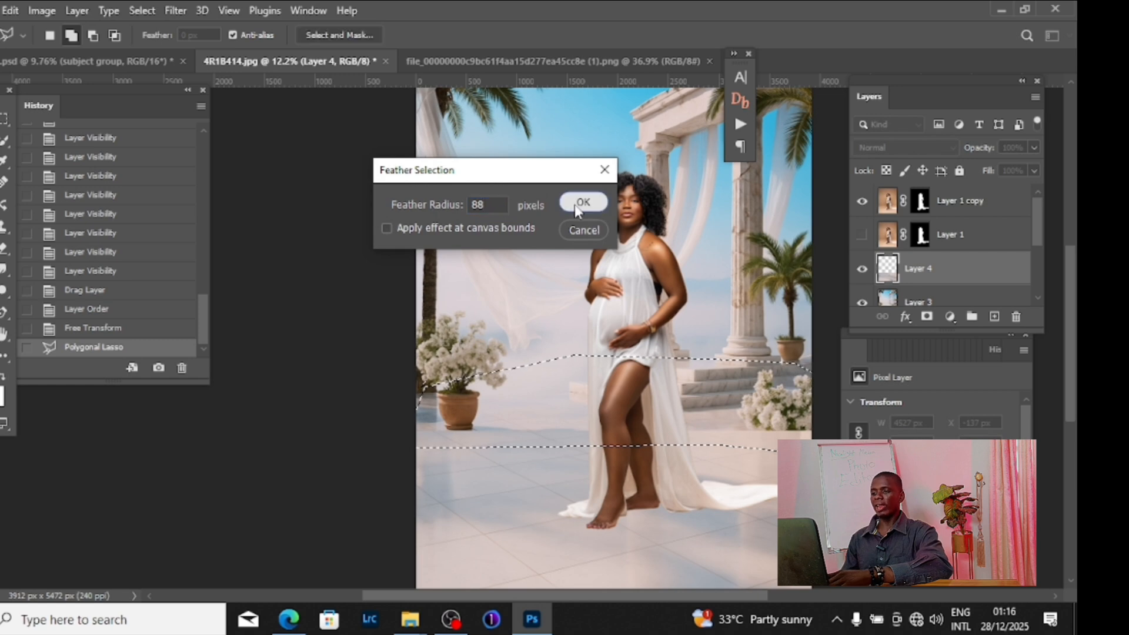
{"action": "left_click", "coordinate": [580, 204]}
Step: Clear the feathered band from the floor layer, deselect, and check the blend around the flower pot beside the steps
{"action": "key", "text": "Delete"}
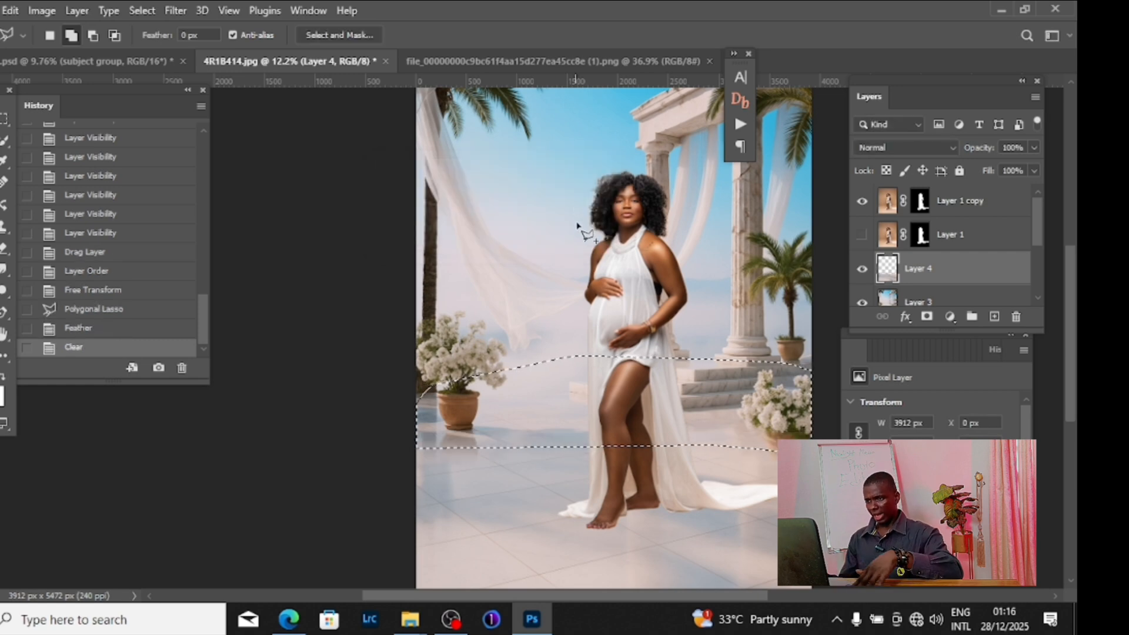
{"action": "right_click", "coordinate": [650, 262]}
{"action": "left_click", "coordinate": [676, 261]}
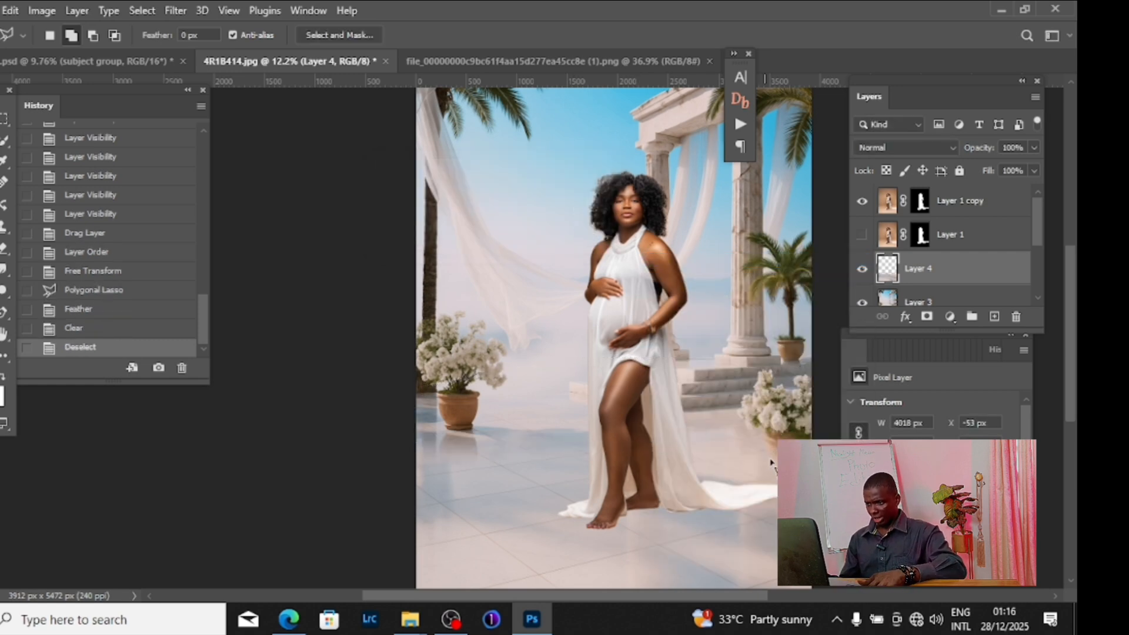
{"action": "scroll", "coordinate": [801, 451], "scroll_direction": "up", "scroll_amount": 10}
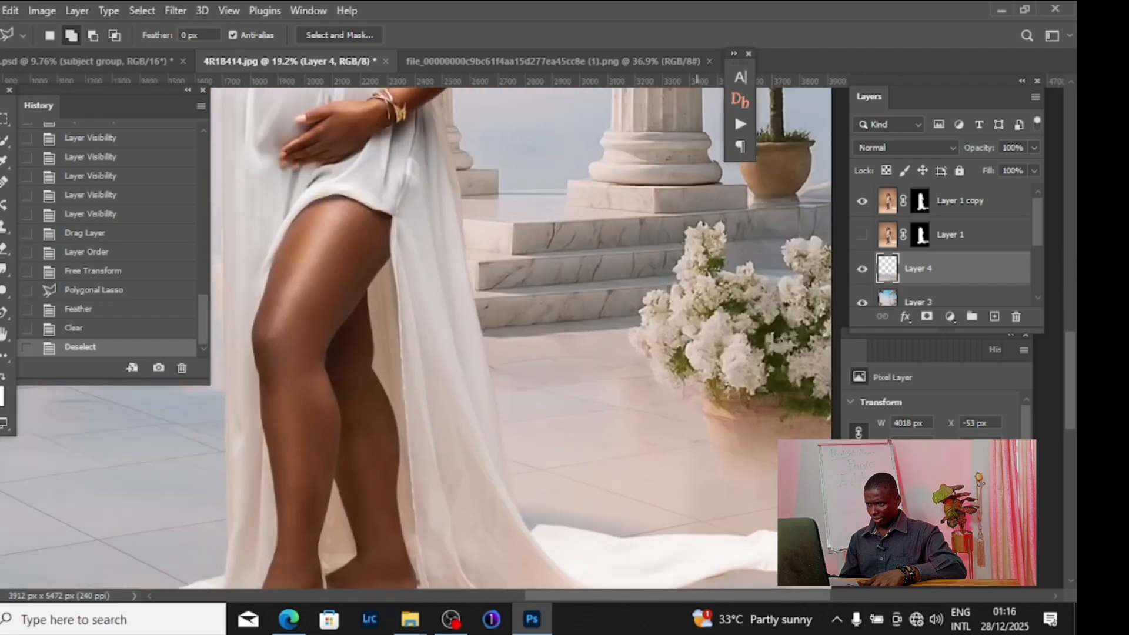
{"action": "scroll", "coordinate": [804, 450], "scroll_direction": "down", "scroll_amount": 2}
{"action": "scroll", "coordinate": [788, 433], "scroll_direction": "down", "scroll_amount": 5}
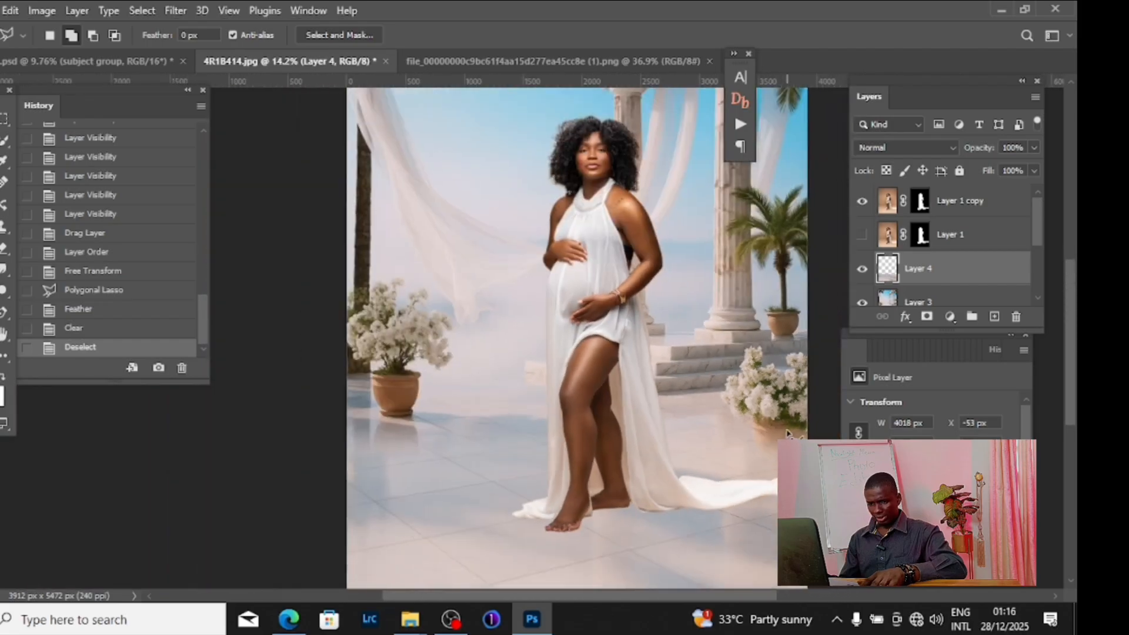
Step: Restore the feathered selection, clear that band from the floor layer once more, and deselect
{"action": "key", "text": "ctrl+z"}
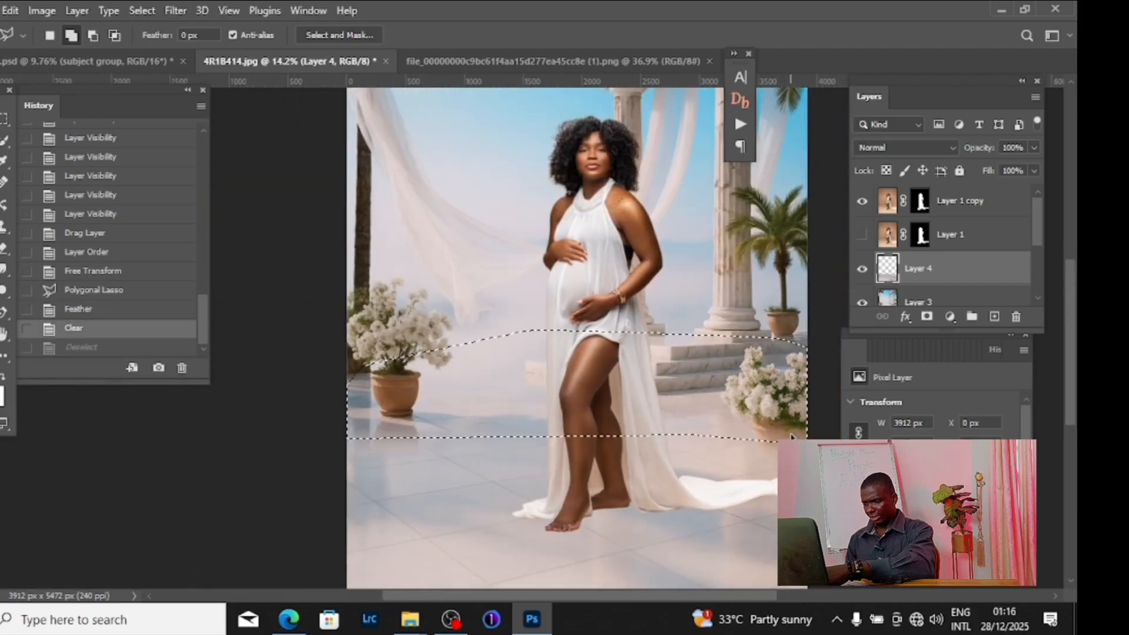
{"action": "key", "text": "Delete"}
{"action": "right_click", "coordinate": [663, 284]}
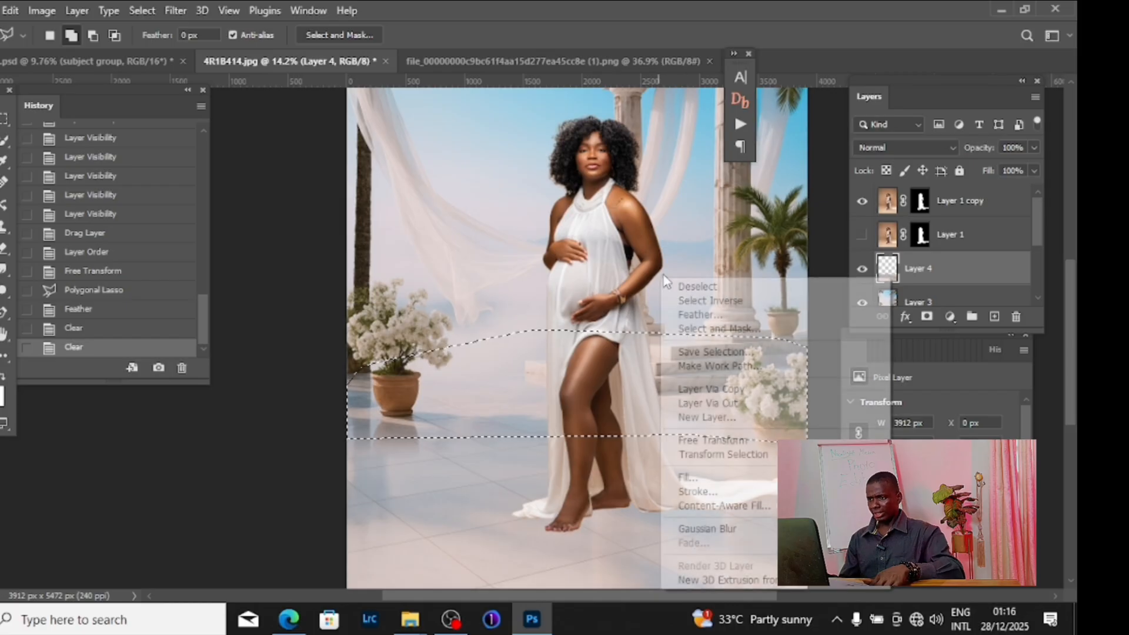
{"action": "left_click", "coordinate": [705, 290]}
Step: Examine the floor blend around the feet and flower pots, comparing the scene with Layer 4 hidden and shown
{"action": "scroll", "coordinate": [738, 373], "scroll_direction": "down", "scroll_amount": 1}
{"action": "scroll", "coordinate": [736, 372], "scroll_direction": "down", "scroll_amount": 2}
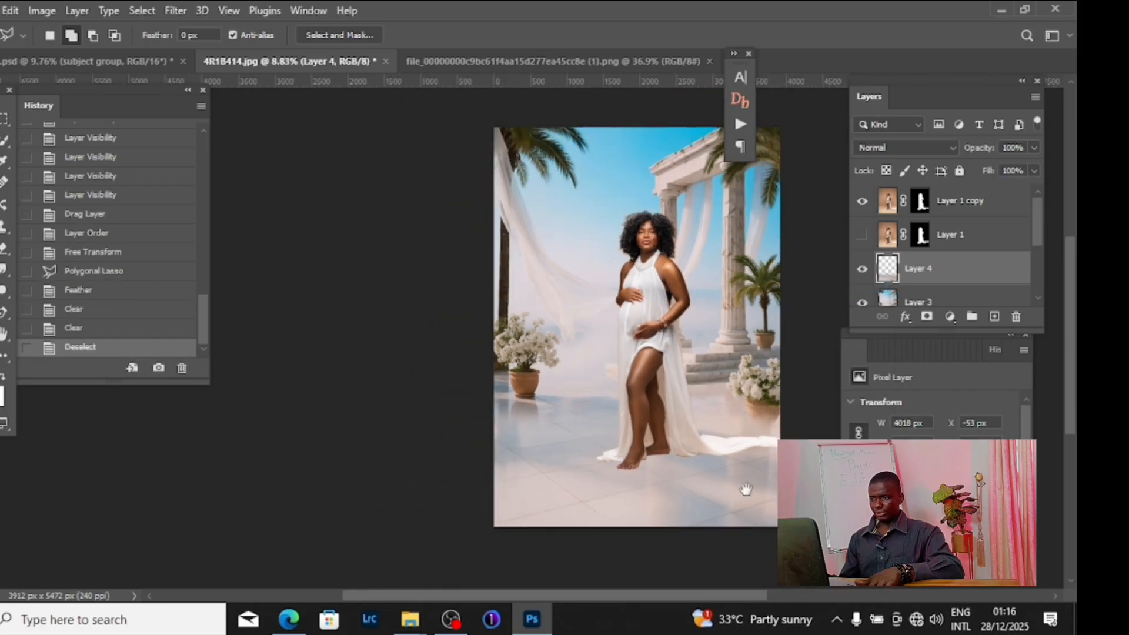
{"action": "left_click_drag", "start_coordinate": [744, 490], "coordinate": [588, 483]}
{"action": "scroll", "coordinate": [518, 427], "scroll_direction": "up", "scroll_amount": 3}
{"action": "scroll", "coordinate": [518, 427], "scroll_direction": "up", "scroll_amount": 3}
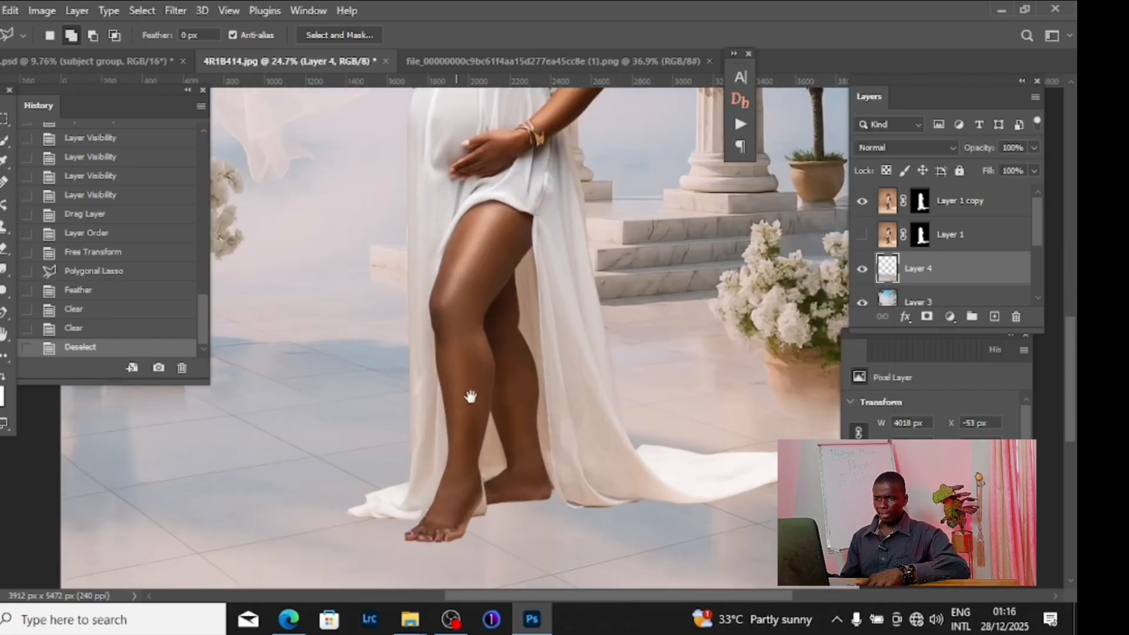
{"action": "left_click_drag", "start_coordinate": [467, 395], "coordinate": [627, 413]}
{"action": "scroll", "coordinate": [627, 414], "scroll_direction": "down", "scroll_amount": 3}
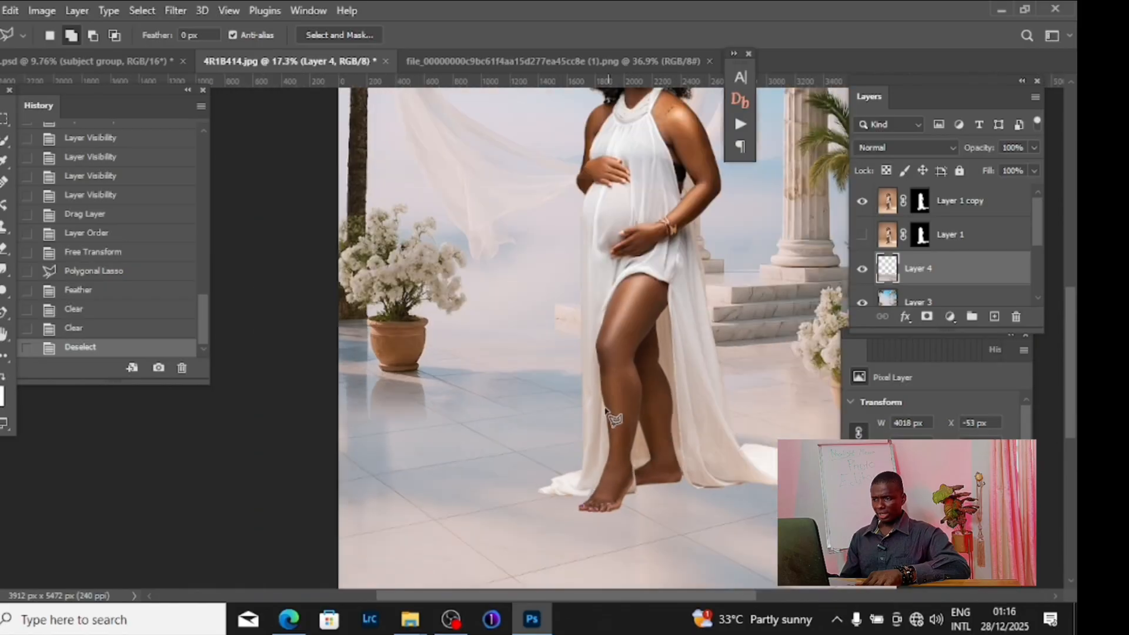
{"action": "left_click", "coordinate": [863, 269]}
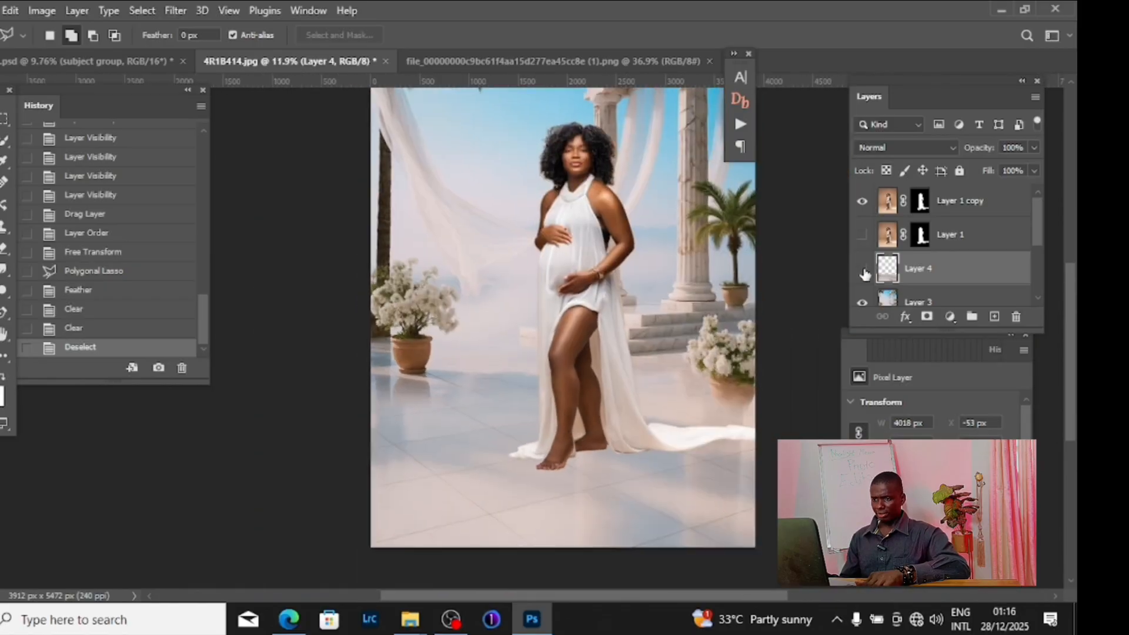
{"action": "left_click", "coordinate": [863, 270]}
{"action": "left_click", "coordinate": [863, 270]}
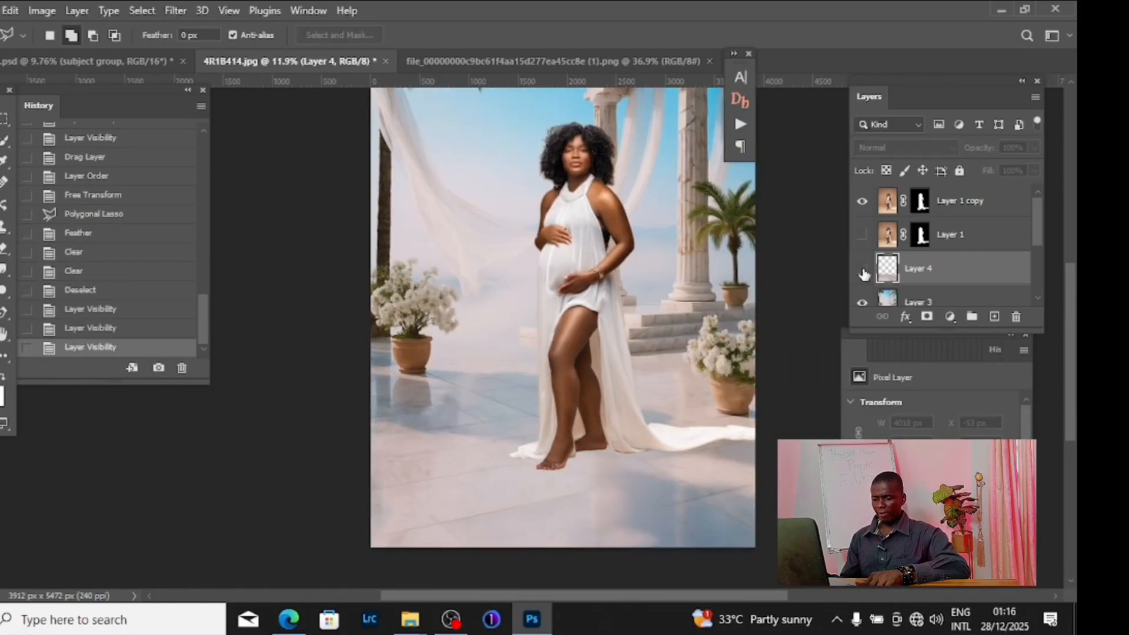
{"action": "left_click", "coordinate": [863, 269]}
{"action": "scroll", "coordinate": [484, 467], "scroll_direction": "down", "scroll_amount": 3}
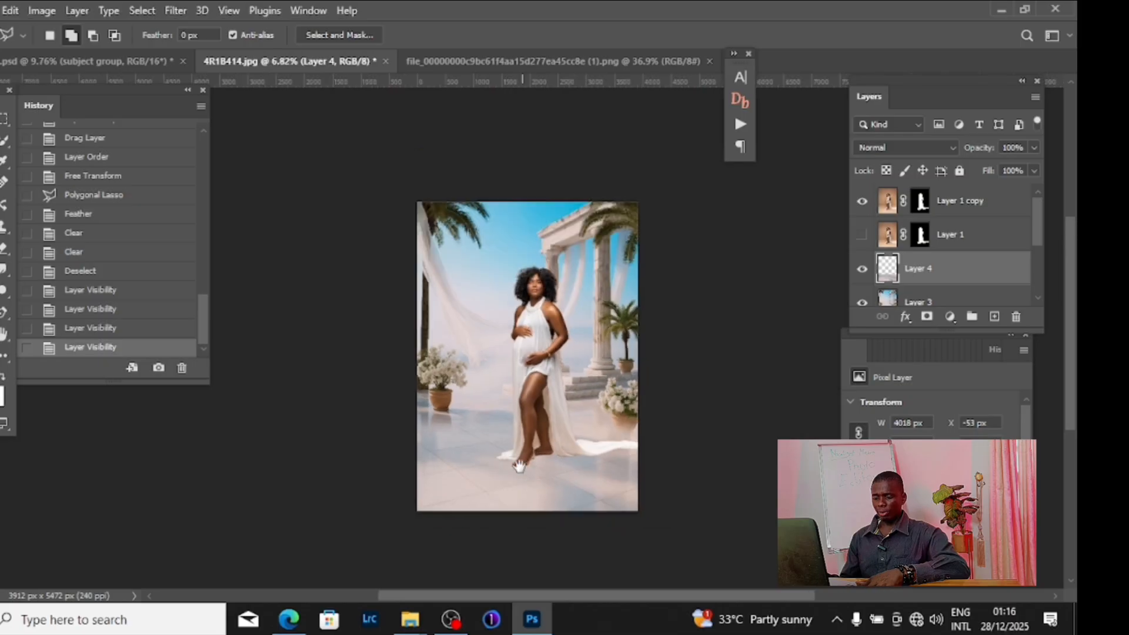
{"action": "scroll", "coordinate": [504, 396], "scroll_direction": "up", "scroll_amount": 5}
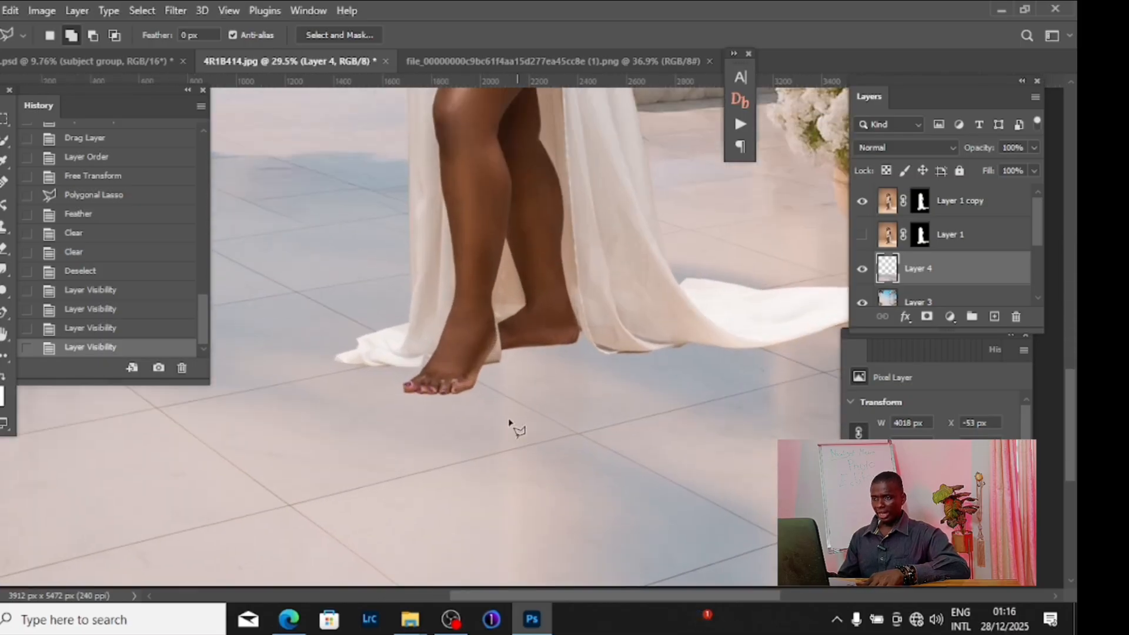
{"action": "scroll", "coordinate": [421, 436], "scroll_direction": "down", "scroll_amount": 5}
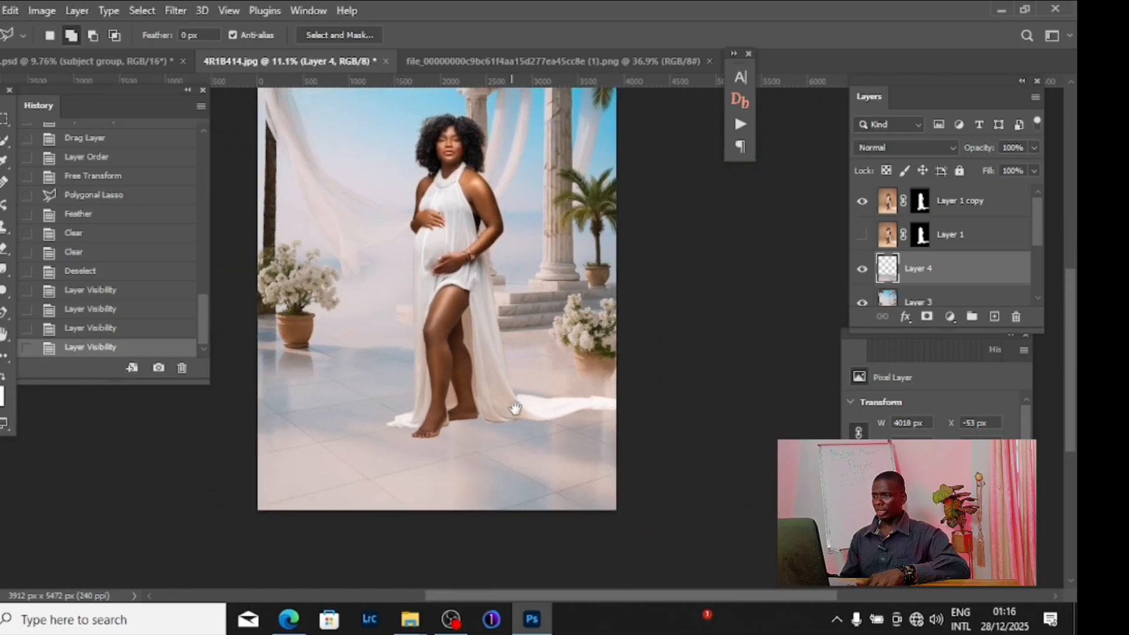
Step: Set the floor layer's blend mode to Soft Light and check the blend around the feet and dress hem
{"action": "key", "text": "alt+shift+f"}
{"action": "scroll", "coordinate": [547, 352], "scroll_direction": "up", "scroll_amount": 4}
{"action": "scroll", "coordinate": [550, 346], "scroll_direction": "down", "scroll_amount": 3}
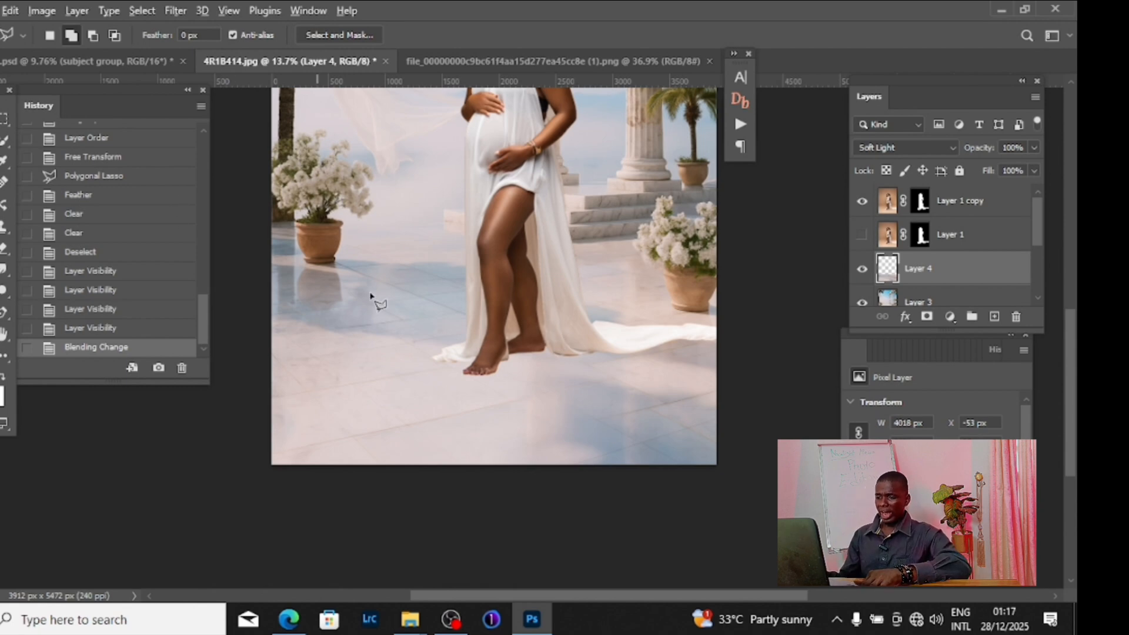
{"action": "scroll", "coordinate": [371, 295], "scroll_direction": "down", "scroll_amount": 3}
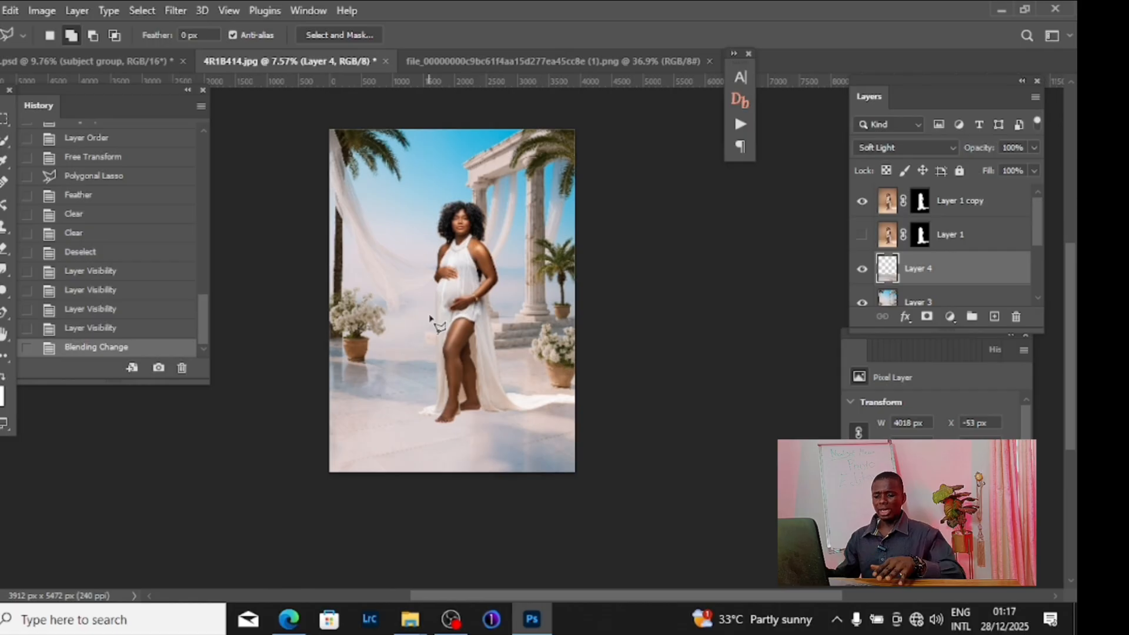
{"action": "scroll", "coordinate": [564, 496], "scroll_direction": "up", "scroll_amount": 8}
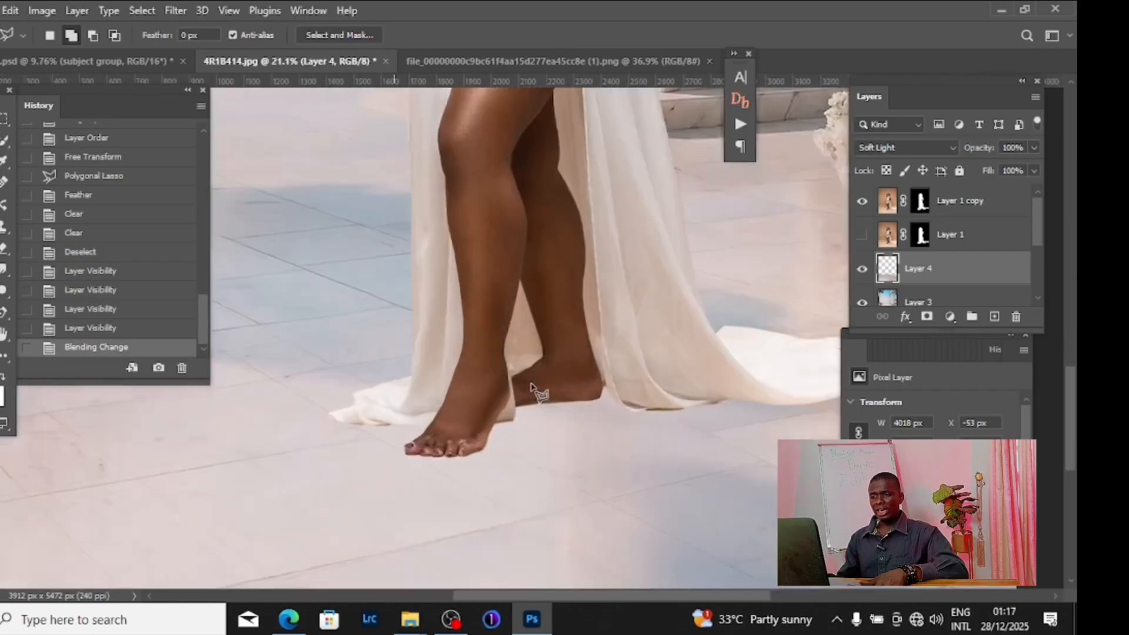
{"action": "scroll", "coordinate": [510, 438], "scroll_direction": "up", "scroll_amount": 3}
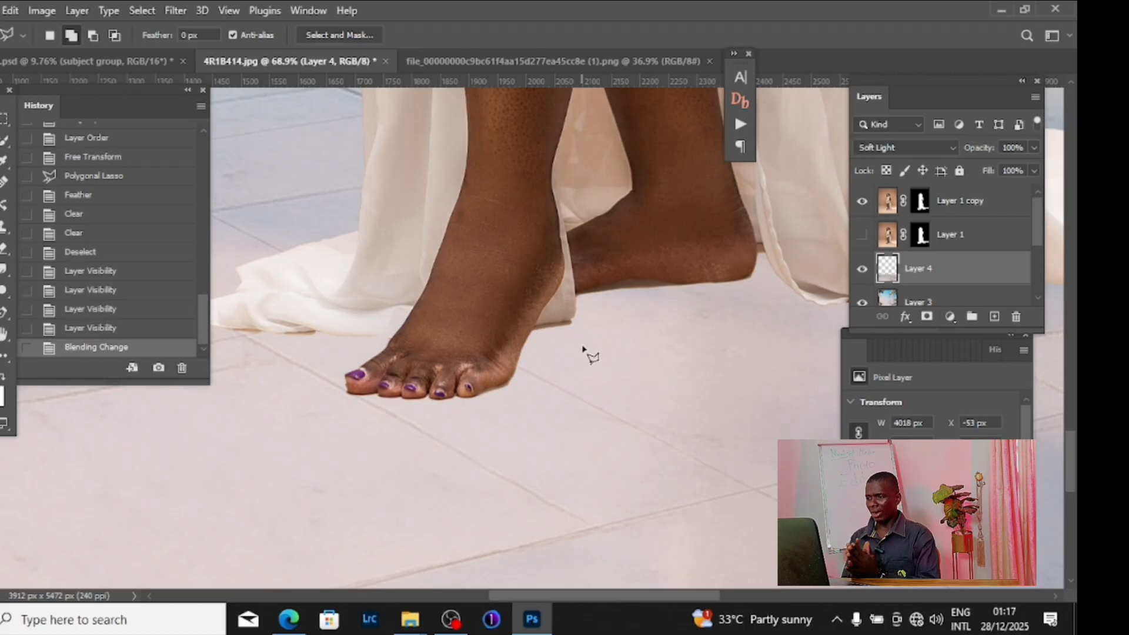
{"action": "scroll", "coordinate": [588, 362], "scroll_direction": "down", "scroll_amount": 7}
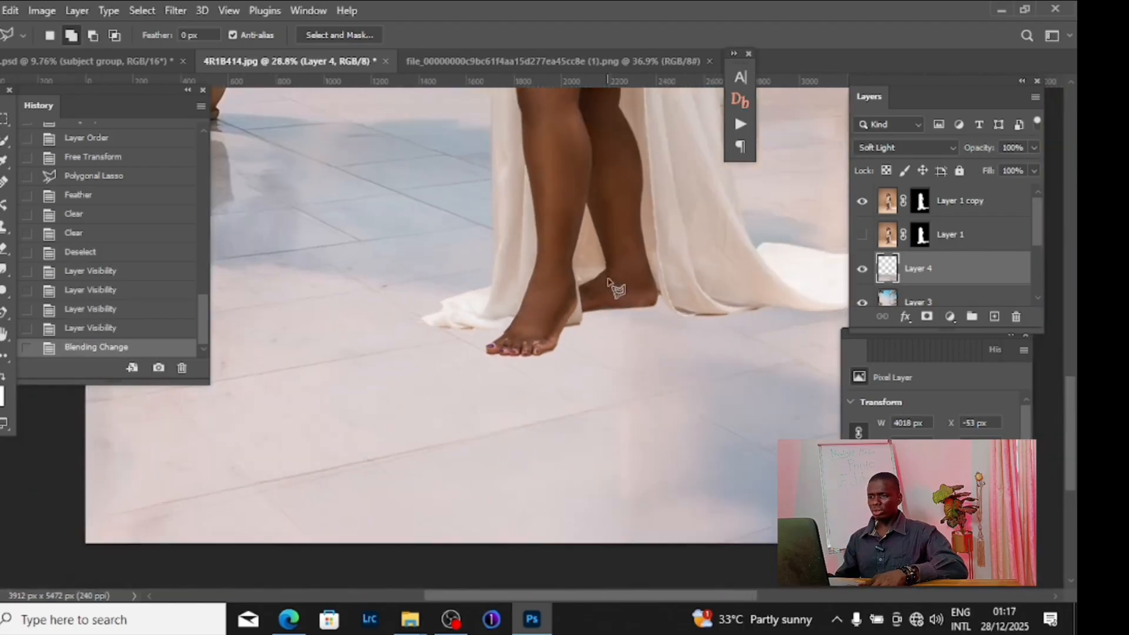
{"action": "scroll", "coordinate": [515, 345], "scroll_direction": "down", "scroll_amount": 2}
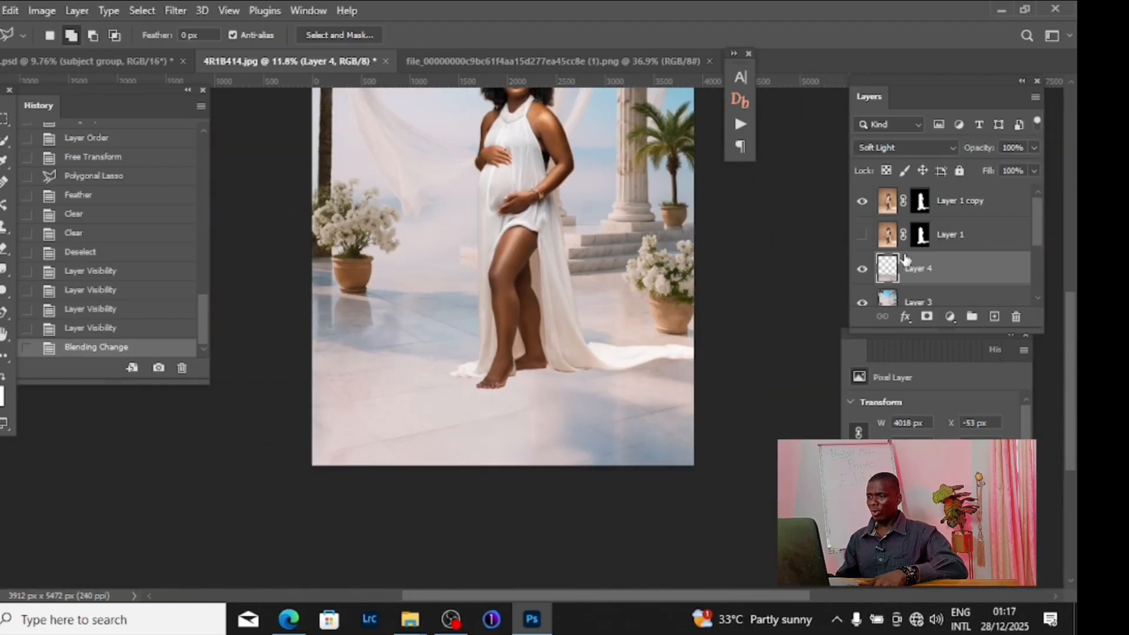
Step: Group all layers from Layer 1 copy down to Layer 2, leaving the Background outside the group
{"action": "left_click", "coordinate": [941, 203]}
{"action": "scroll", "coordinate": [920, 272], "scroll_direction": "down", "scroll_amount": 3}
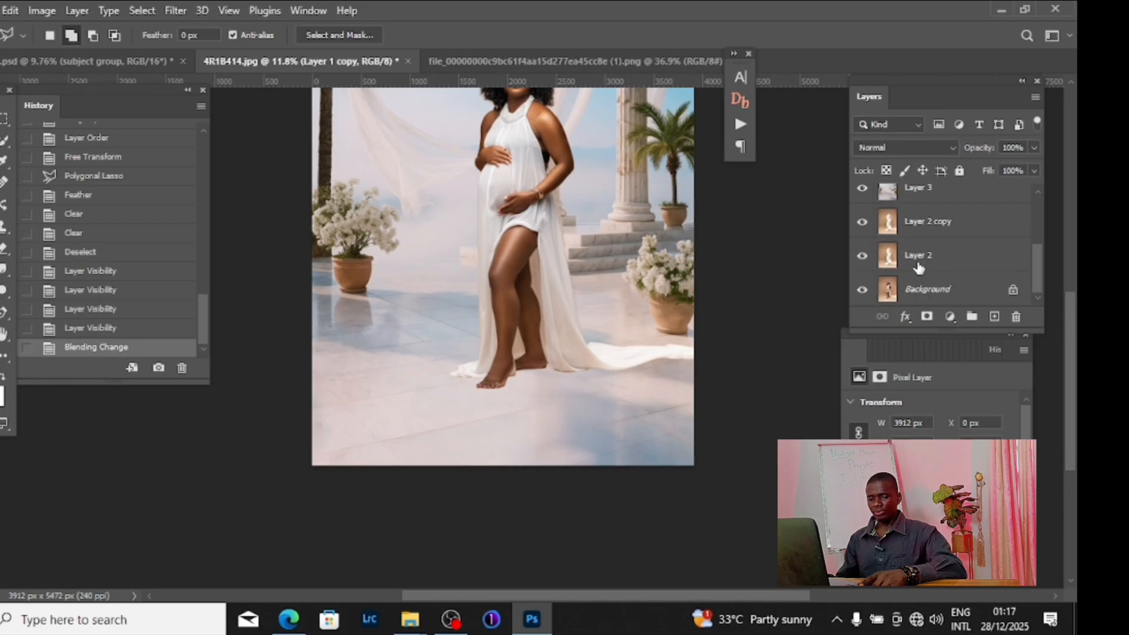
{"action": "scroll", "coordinate": [925, 237], "scroll_direction": "up", "scroll_amount": 1}
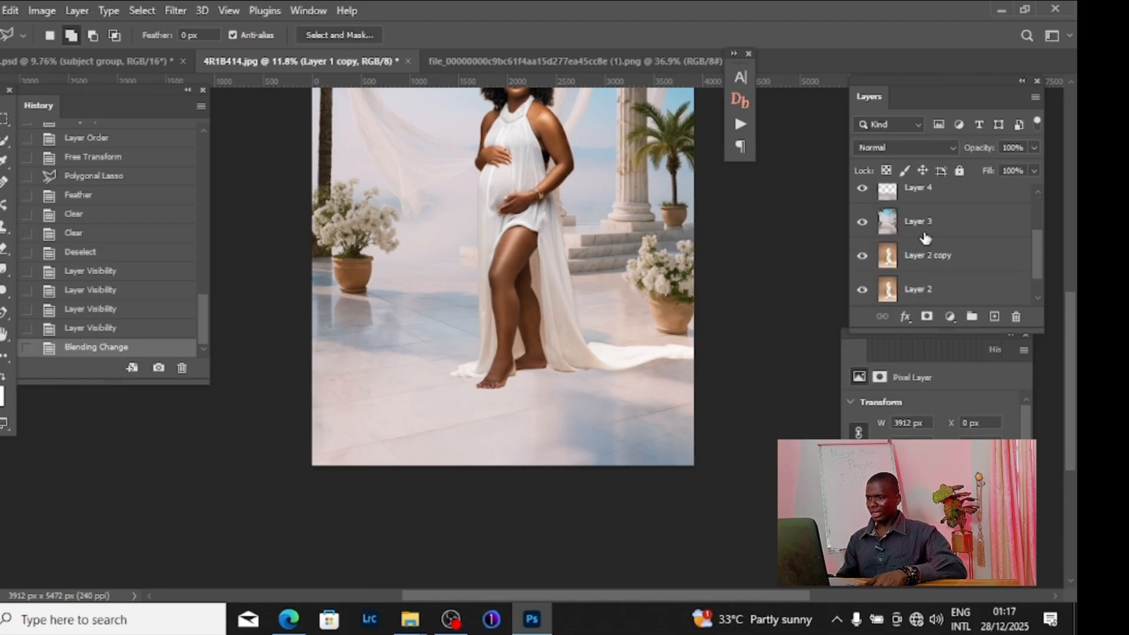
{"action": "left_click", "coordinate": [918, 259], "text": "shift"}
{"action": "scroll", "coordinate": [918, 284], "scroll_direction": "down", "scroll_amount": 1}
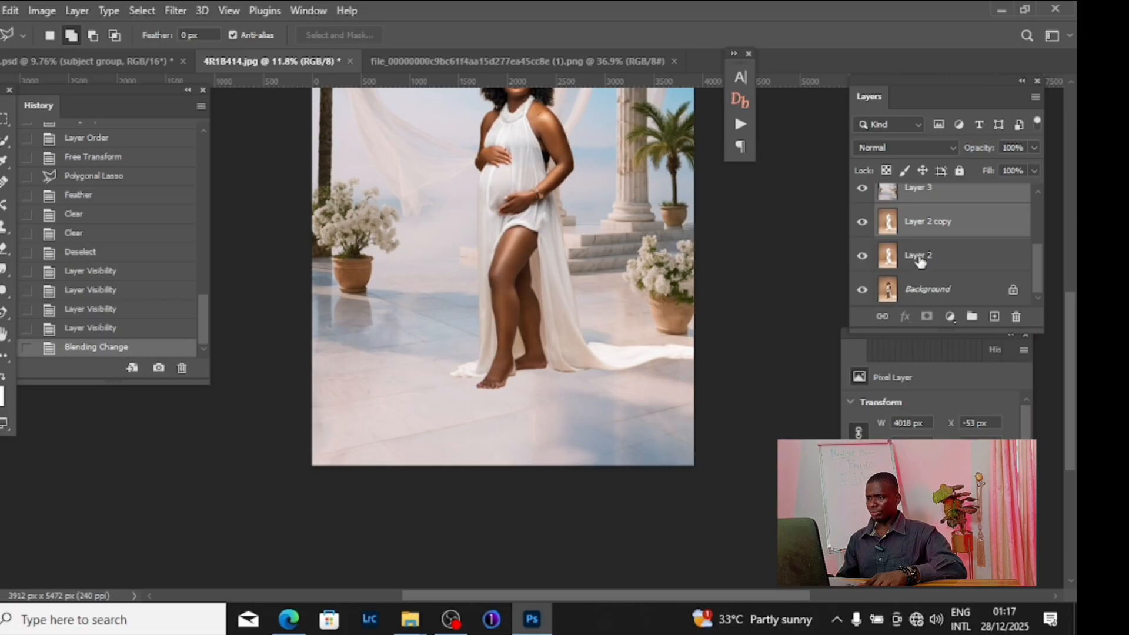
{"action": "left_click", "coordinate": [921, 259], "text": "shift"}
{"action": "key", "text": "ctrl+g"}
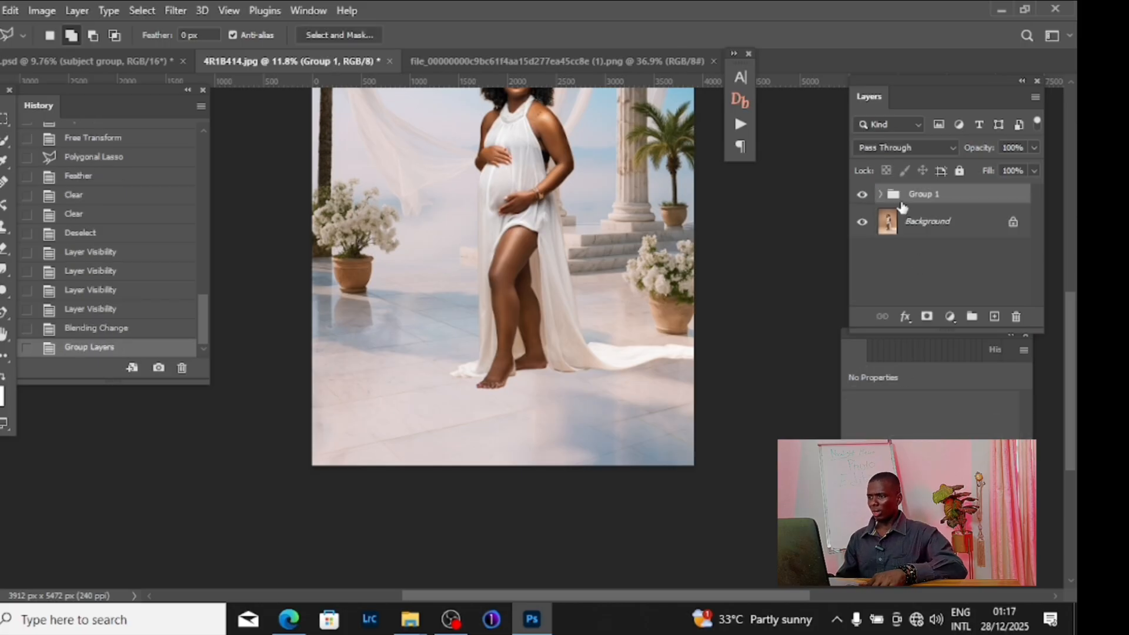
Step: Hide the layer group and outline the feet, dress hem and train on the original photo with the Polygonal Lasso
{"action": "left_click", "coordinate": [863, 196]}
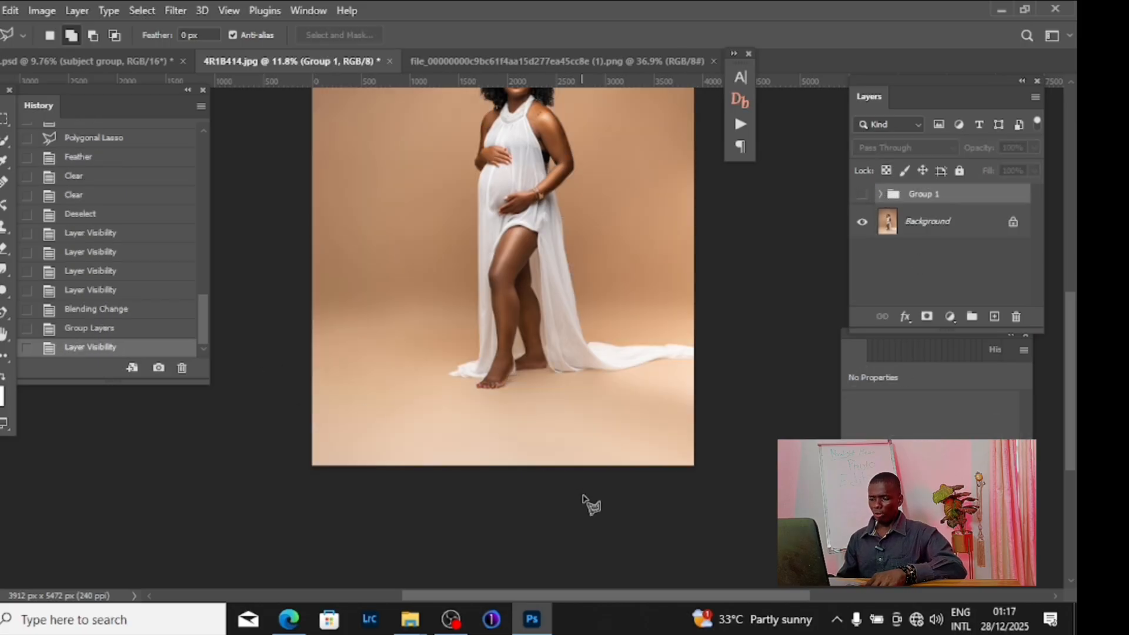
{"action": "scroll", "coordinate": [562, 421], "scroll_direction": "up", "scroll_amount": 3}
{"action": "left_click_drag", "start_coordinate": [597, 385], "coordinate": [583, 394]}
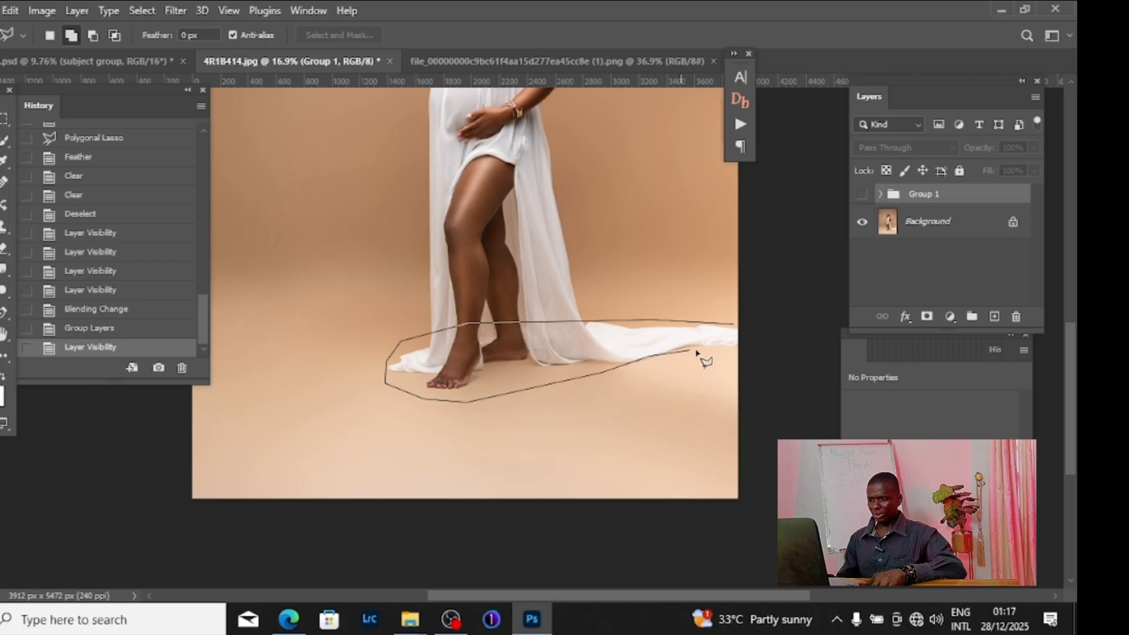
{"action": "double_click", "coordinate": [753, 321]}
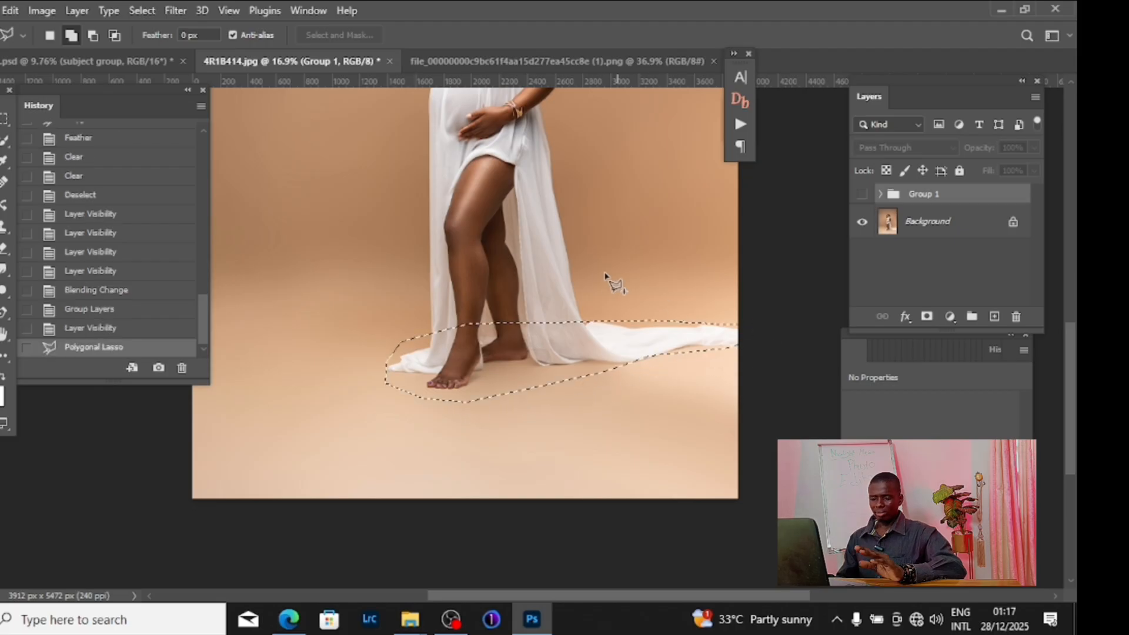
Step: Feather the selection by 12 pixels and copy the selected area of the Background to a new layer
{"action": "right_click", "coordinate": [566, 247]}
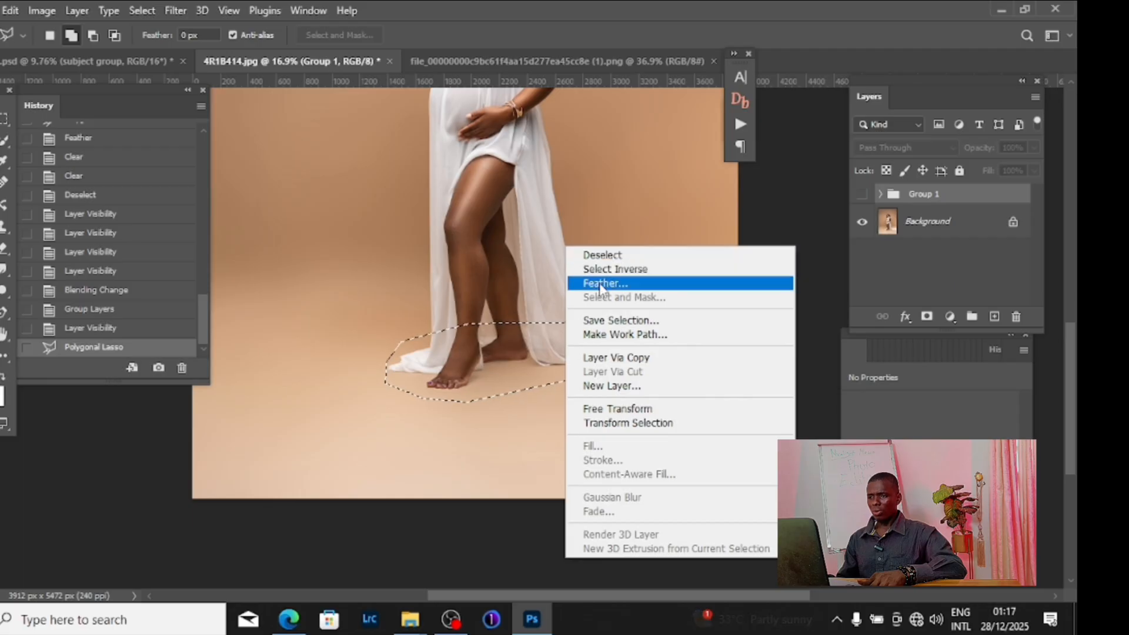
{"action": "left_click", "coordinate": [605, 285]}
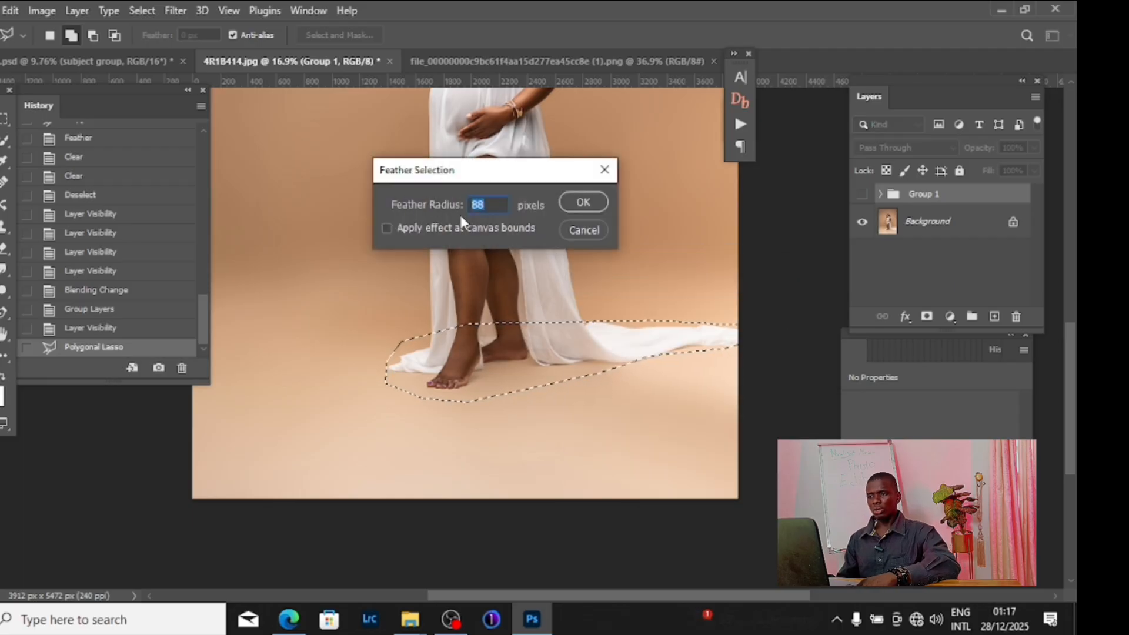
{"action": "type", "text": "12"}
{"action": "left_click", "coordinate": [581, 204]}
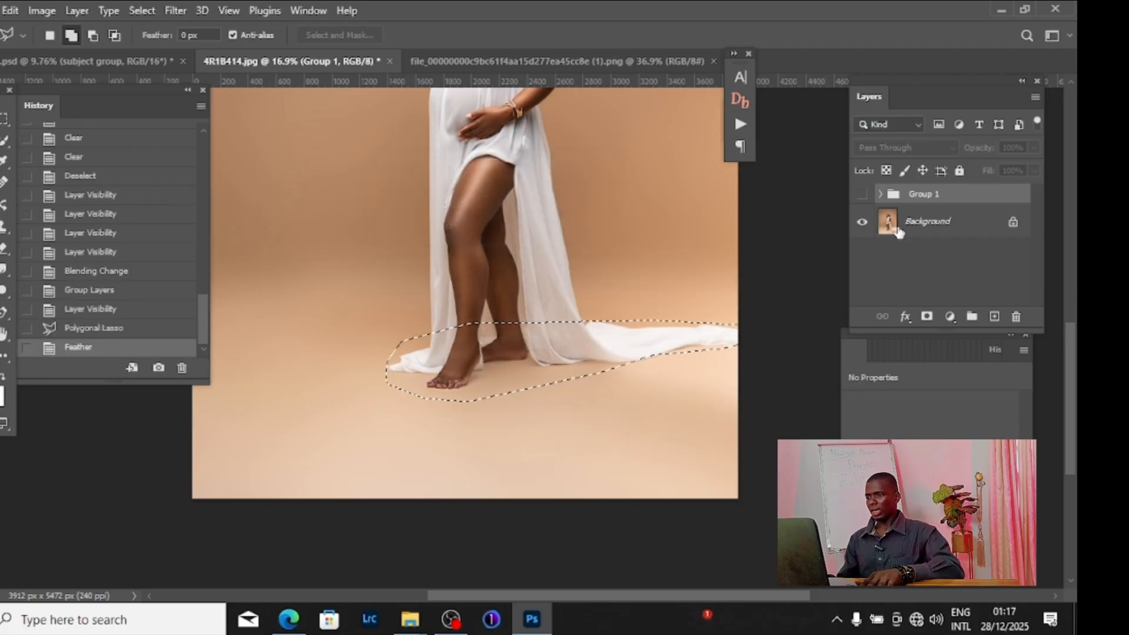
{"action": "key", "text": "ctrl+j"}
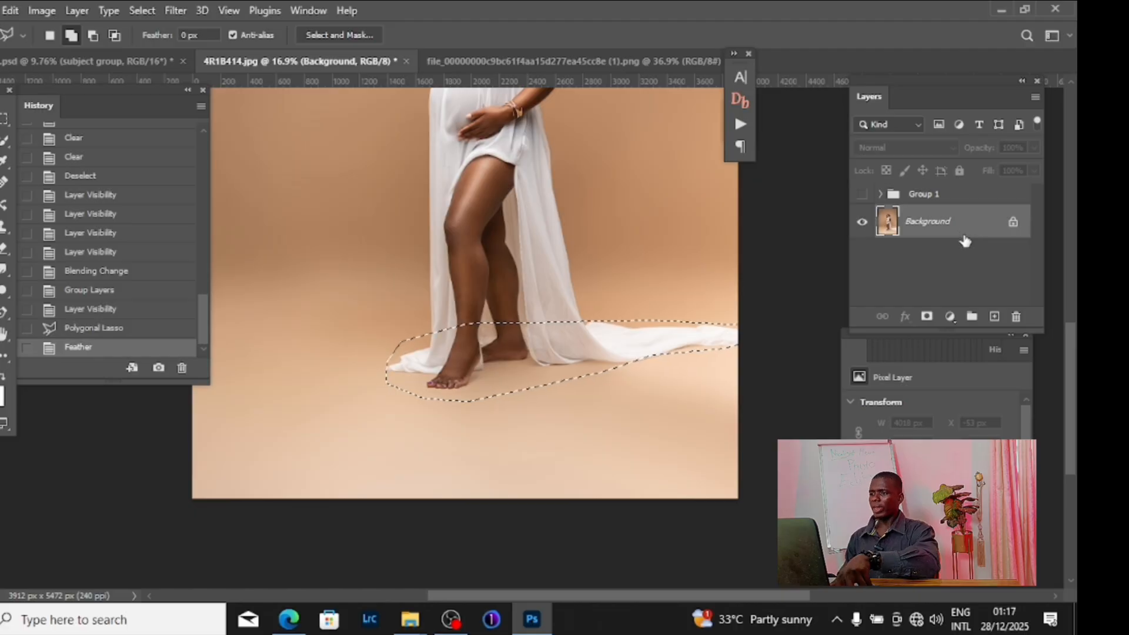
Step: Show the group again and move the copied feet-and-train layer into it, between Layer 1 and Layer 4
{"action": "left_click", "coordinate": [863, 195]}
{"action": "left_click", "coordinate": [880, 195]}
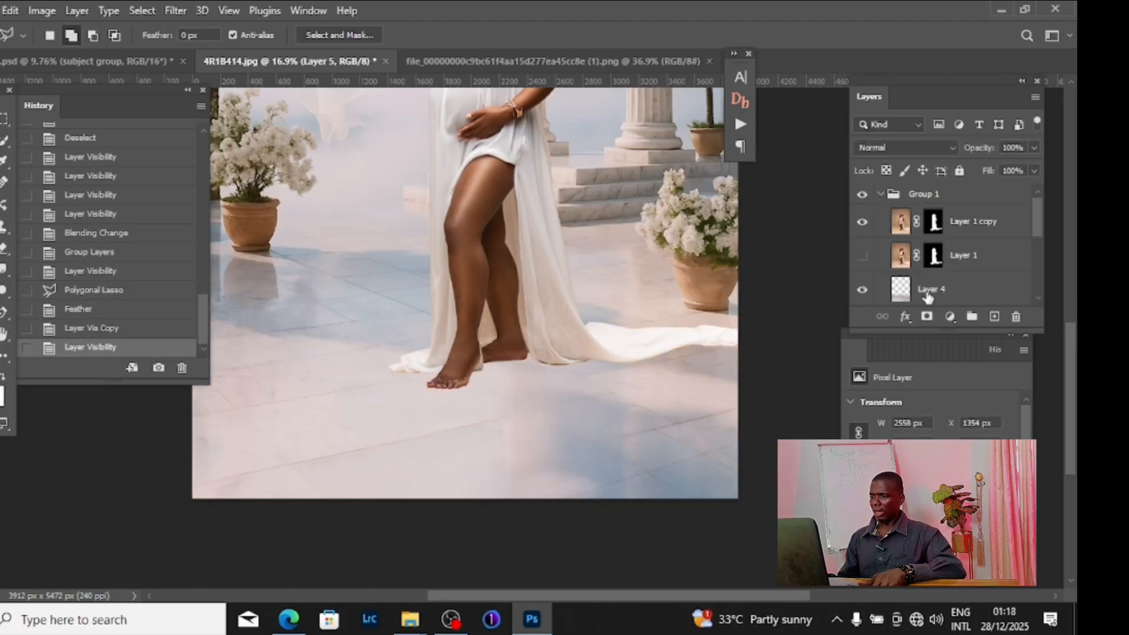
{"action": "scroll", "coordinate": [923, 294], "scroll_direction": "down", "scroll_amount": 5}
{"action": "left_click_drag", "start_coordinate": [913, 256], "coordinate": [925, 222]}
{"action": "scroll", "coordinate": [920, 234], "scroll_direction": "up", "scroll_amount": 3}
{"action": "scroll", "coordinate": [925, 269], "scroll_direction": "up", "scroll_amount": 1}
{"action": "scroll", "coordinate": [927, 264], "scroll_direction": "up", "scroll_amount": 2}
{"action": "mouse_move", "coordinate": [916, 277]}
{"action": "left_mouse_down"}
{"action": "mouse_move", "coordinate": [918, 235]}
{"action": "mouse_move", "coordinate": [921, 268]}
{"action": "left_mouse_up"}
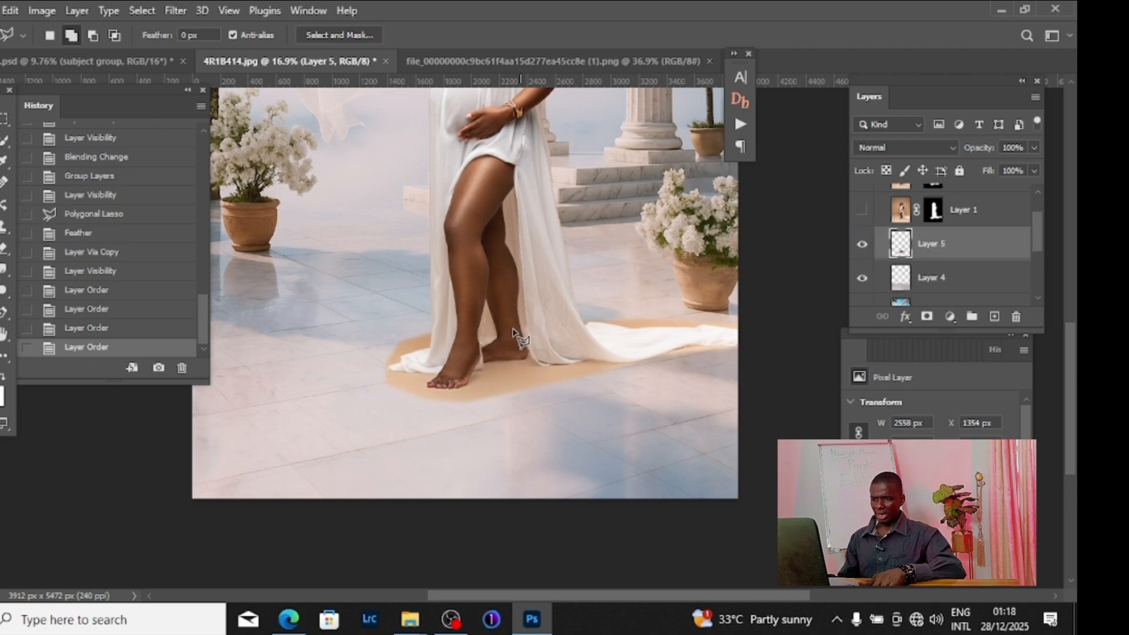
Step: Try the Soft Light blend mode on the copied feet-and-train layer, Layer 5
{"action": "scroll", "coordinate": [513, 336], "scroll_direction": "up", "scroll_amount": 5}
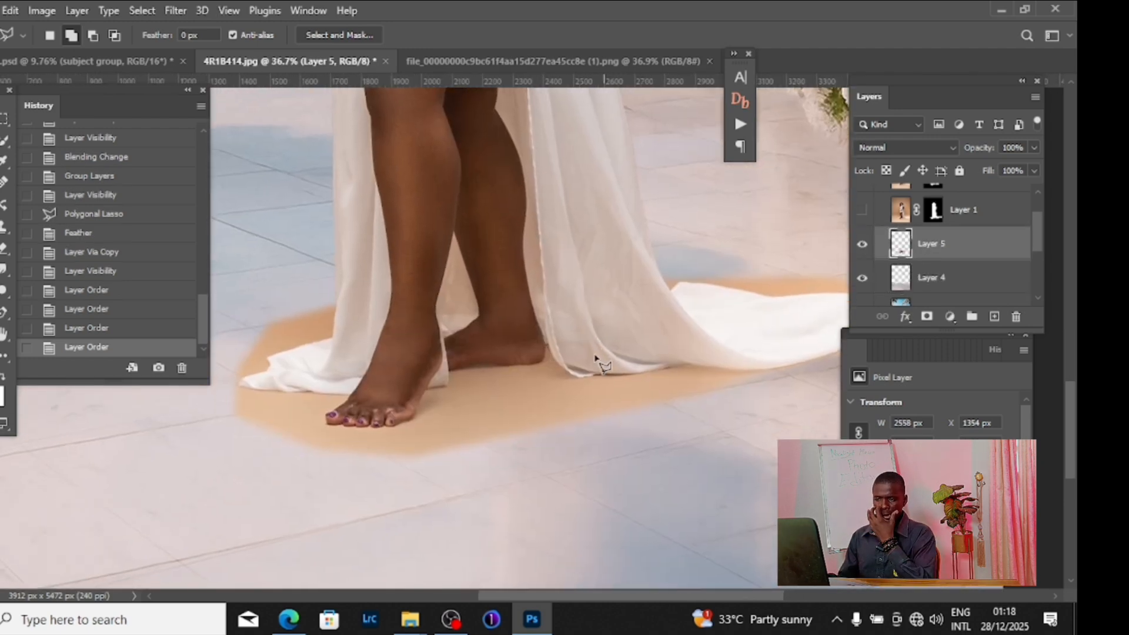
{"action": "scroll", "coordinate": [585, 359], "scroll_direction": "down", "scroll_amount": 5}
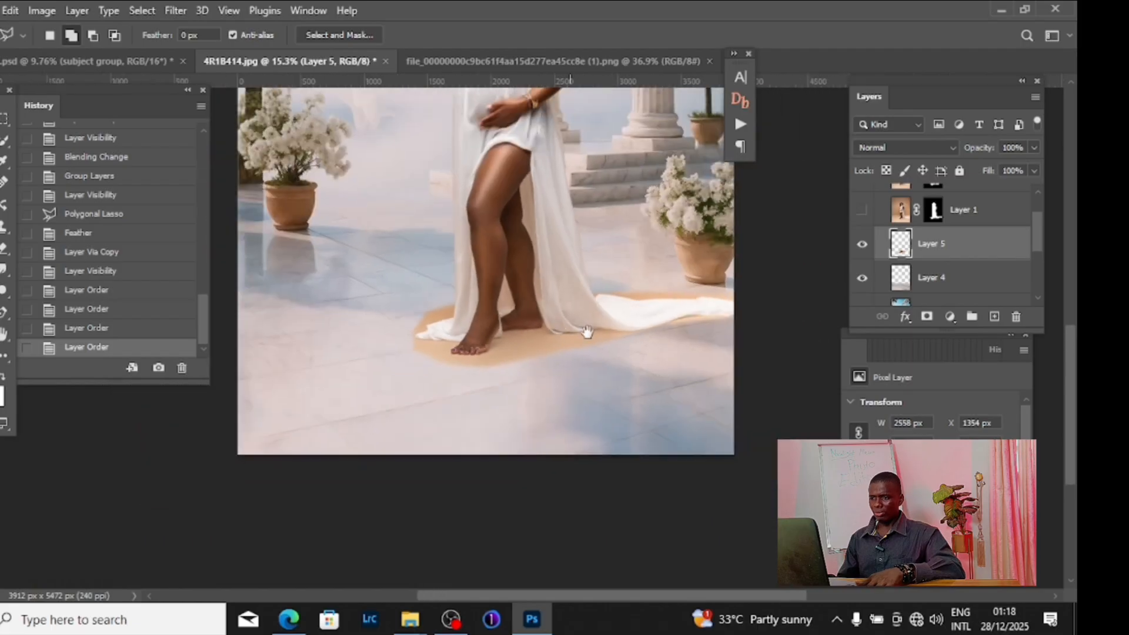
{"action": "left_click_drag", "start_coordinate": [587, 332], "coordinate": [496, 410]}
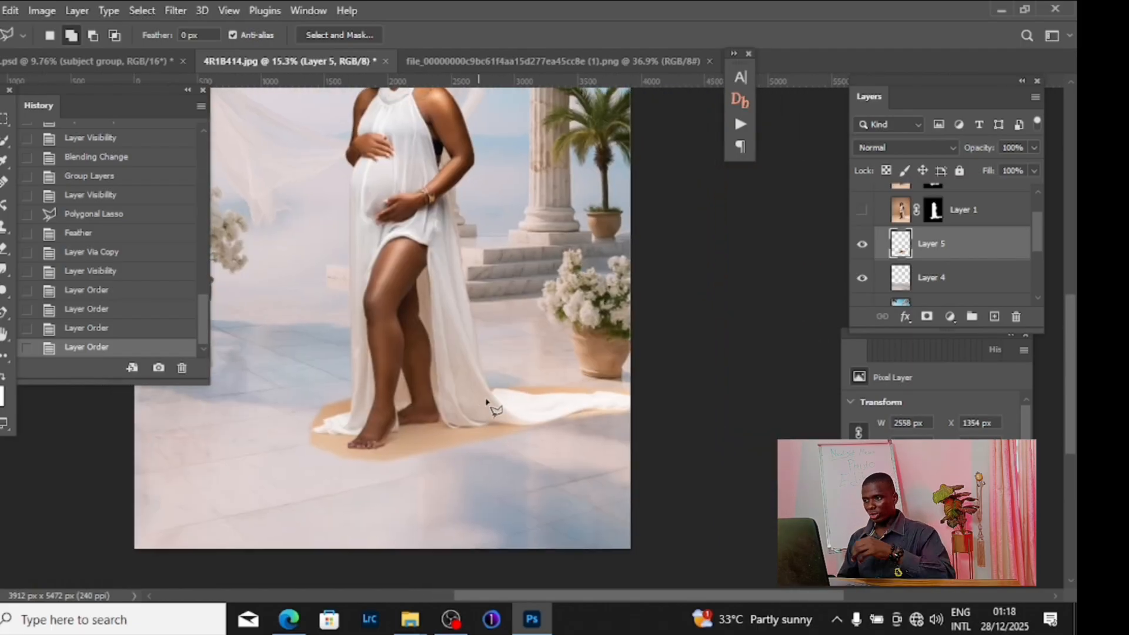
{"action": "left_click", "coordinate": [948, 148]}
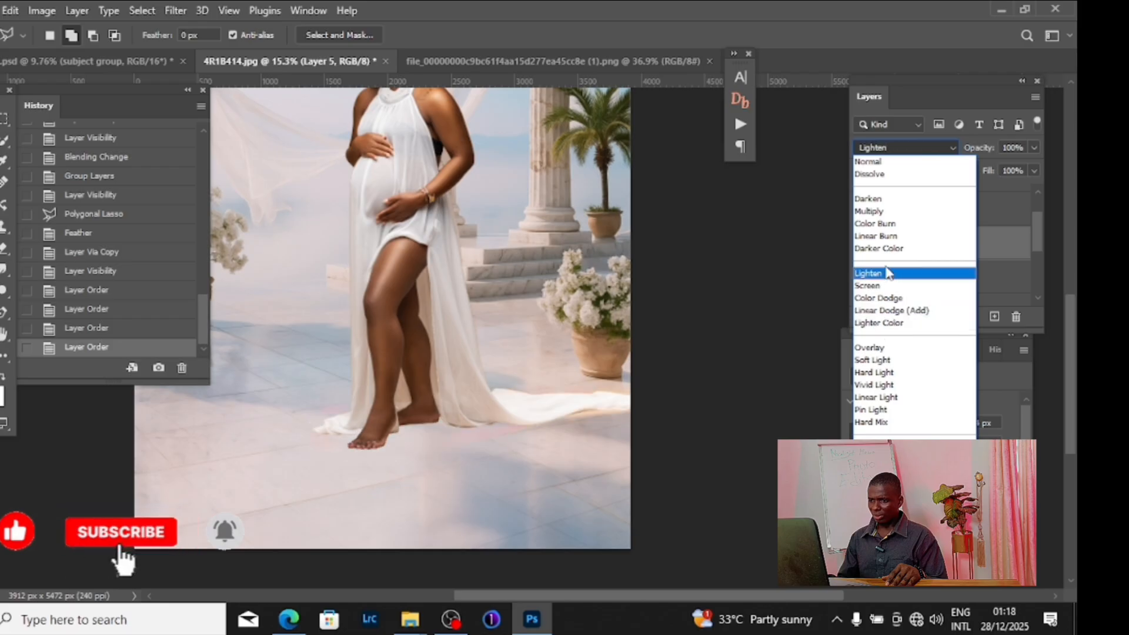
{"action": "left_click", "coordinate": [882, 361]}
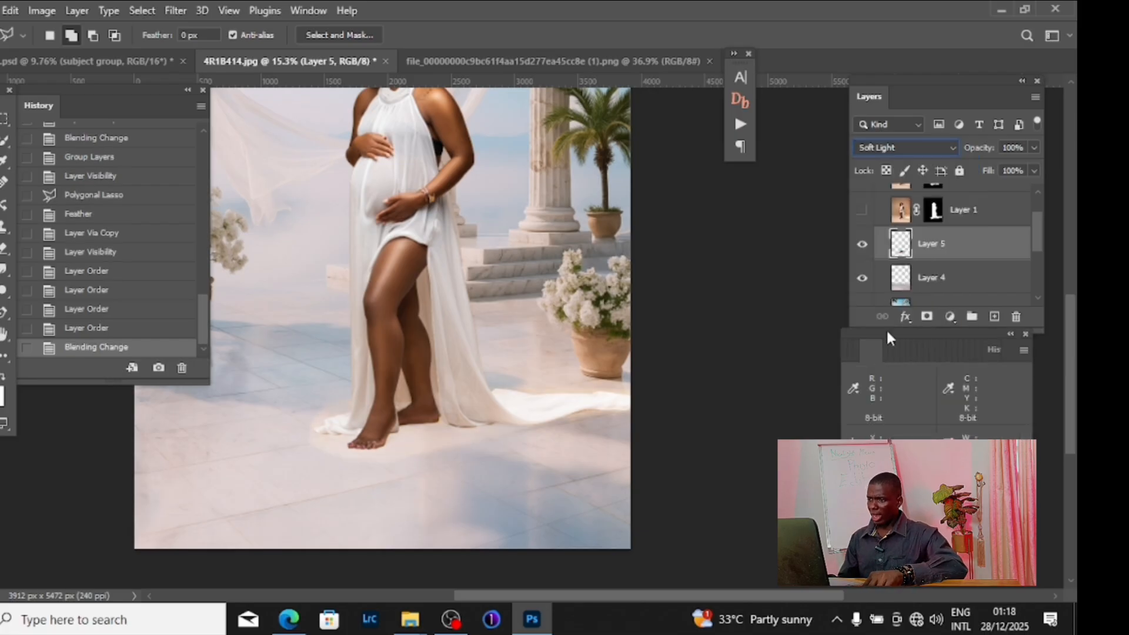
Step: Try the Dissolve blend mode on Layer 5 and check the floor area around the feet
{"action": "left_click", "coordinate": [938, 150]}
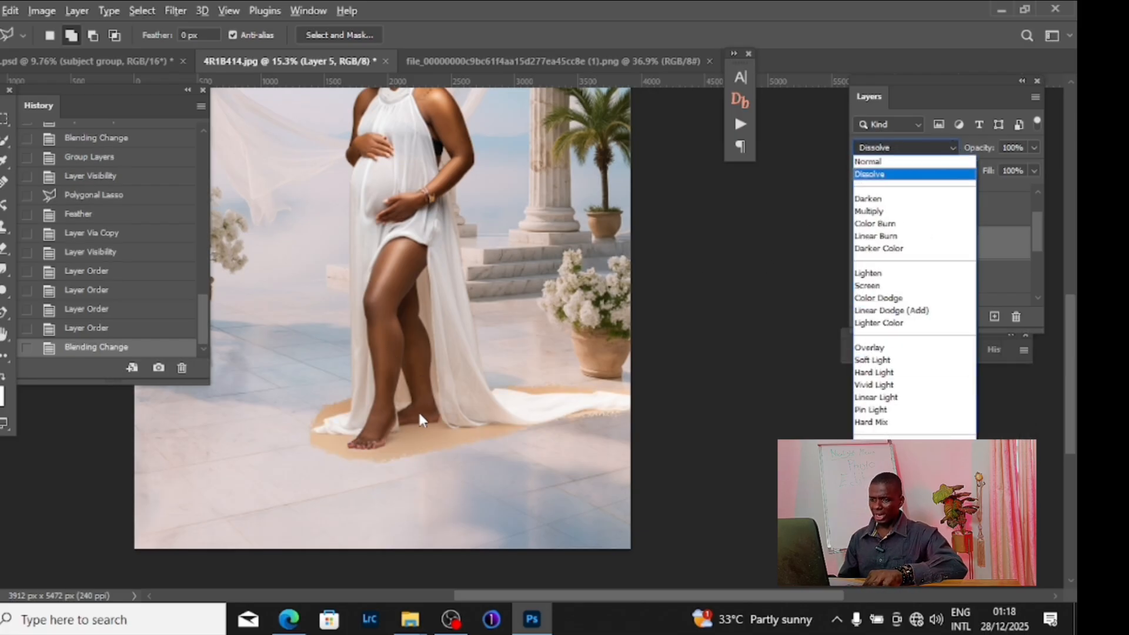
{"action": "left_click", "coordinate": [421, 445]}
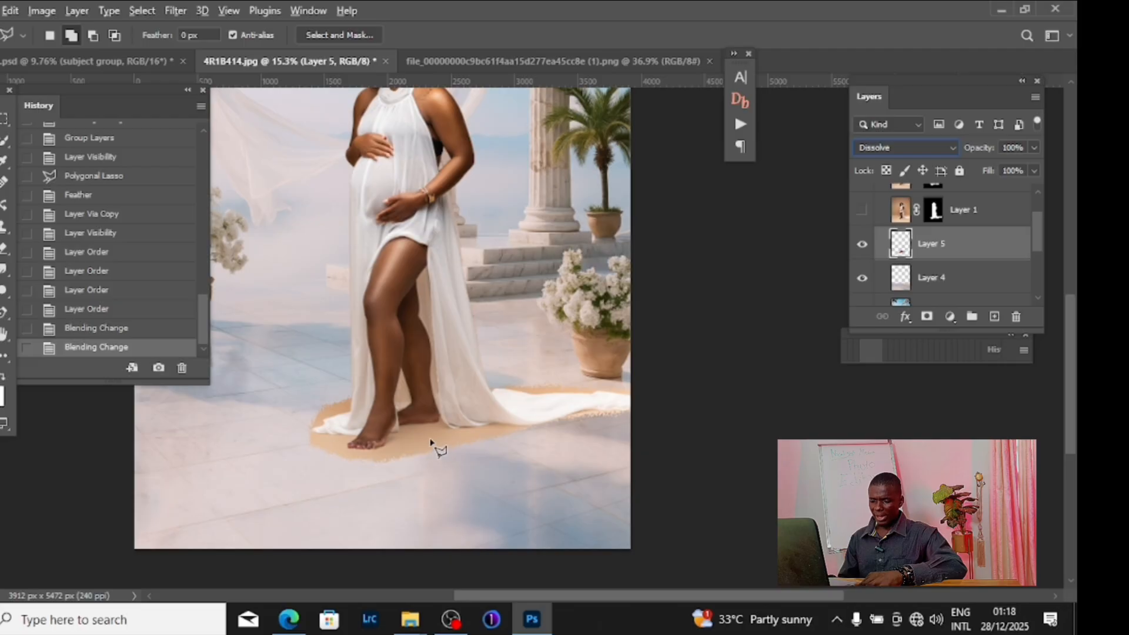
{"action": "left_click_drag", "start_coordinate": [415, 364], "coordinate": [422, 310]}
{"action": "scroll", "coordinate": [434, 390], "scroll_direction": "up", "scroll_amount": 7}
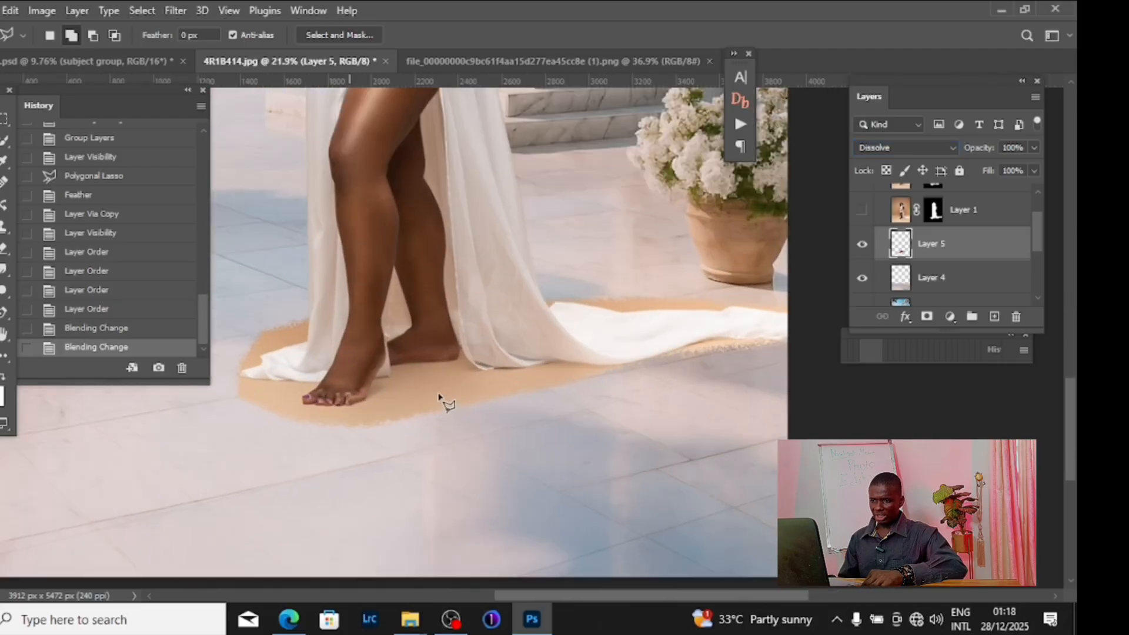
{"action": "scroll", "coordinate": [421, 398], "scroll_direction": "down", "scroll_amount": 3}
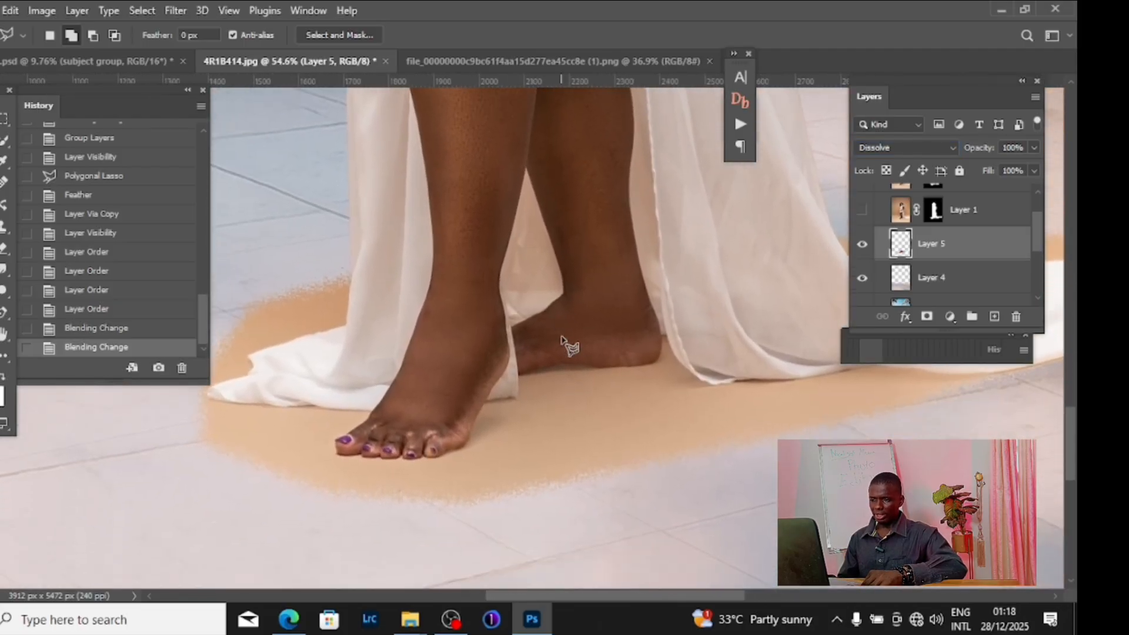
{"action": "scroll", "coordinate": [553, 348], "scroll_direction": "down", "scroll_amount": 2}
Step: Switch Layer 5 back to the Soft Light blend mode and check the shadows around the feet and train
{"action": "left_click", "coordinate": [952, 149]}
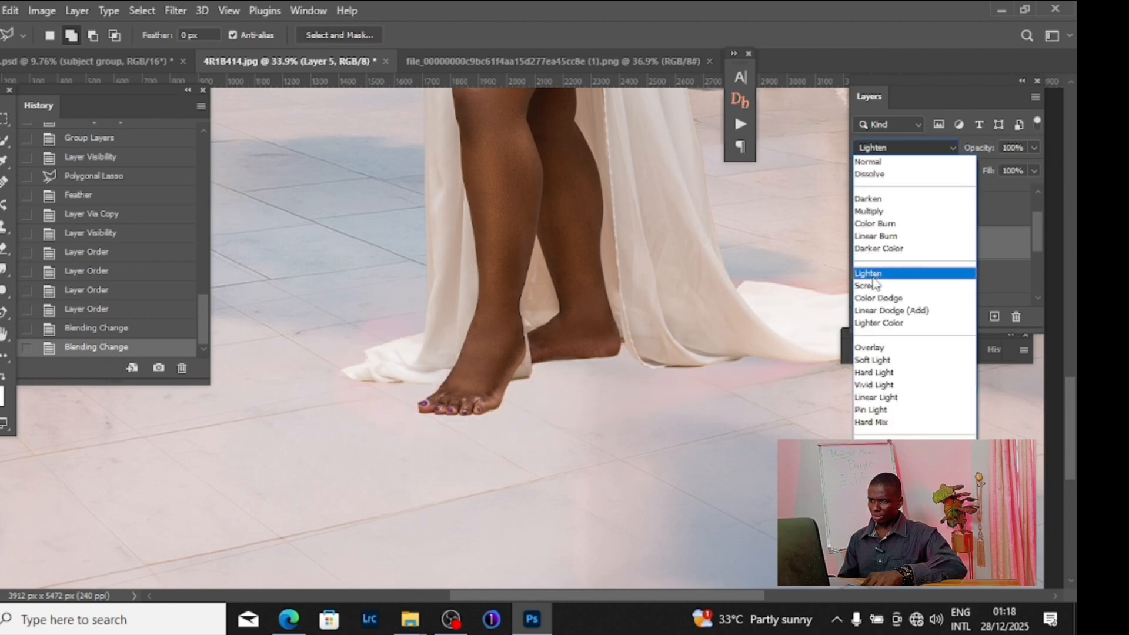
{"action": "left_click", "coordinate": [873, 360]}
{"action": "left_click_drag", "start_coordinate": [703, 352], "coordinate": [570, 412]}
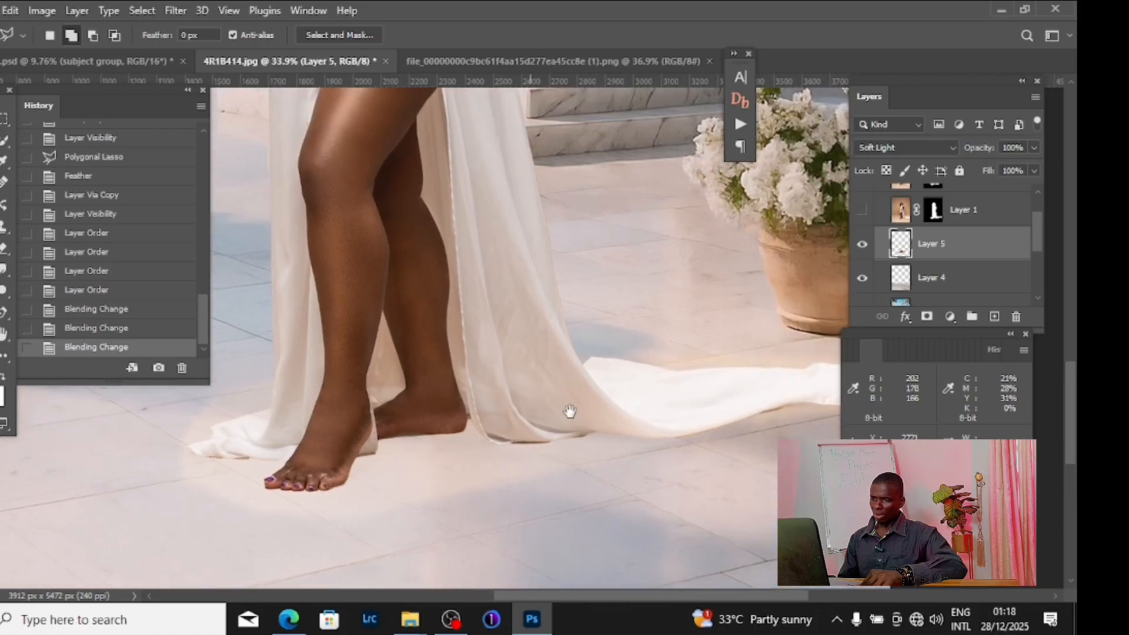
{"action": "scroll", "coordinate": [587, 423], "scroll_direction": "up", "scroll_amount": 8}
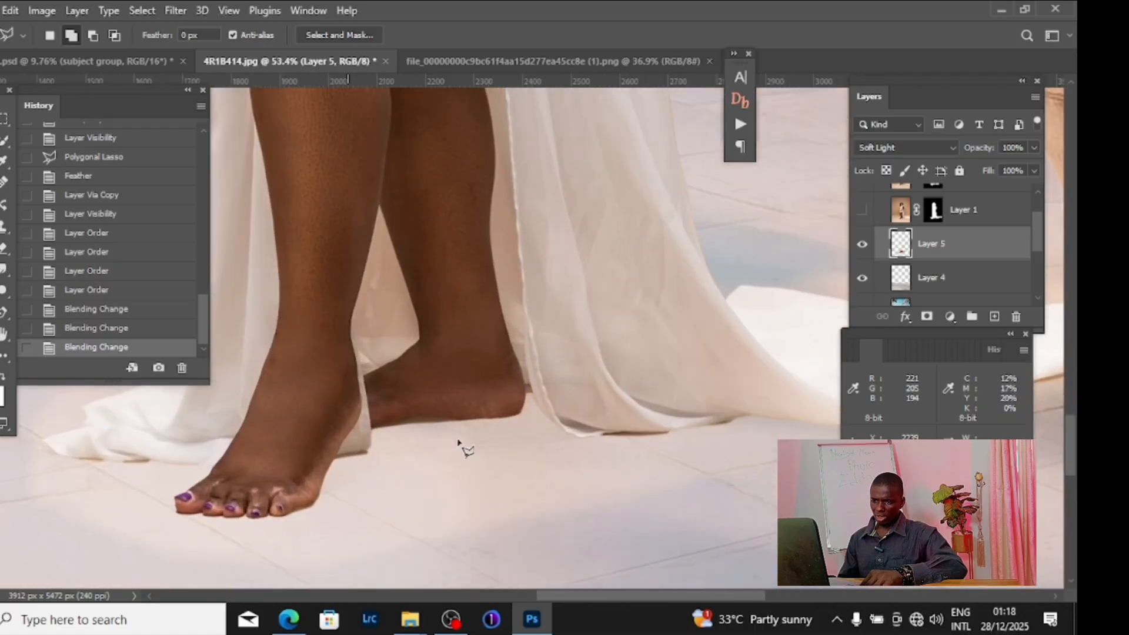
{"action": "scroll", "coordinate": [494, 406], "scroll_direction": "down", "scroll_amount": 4}
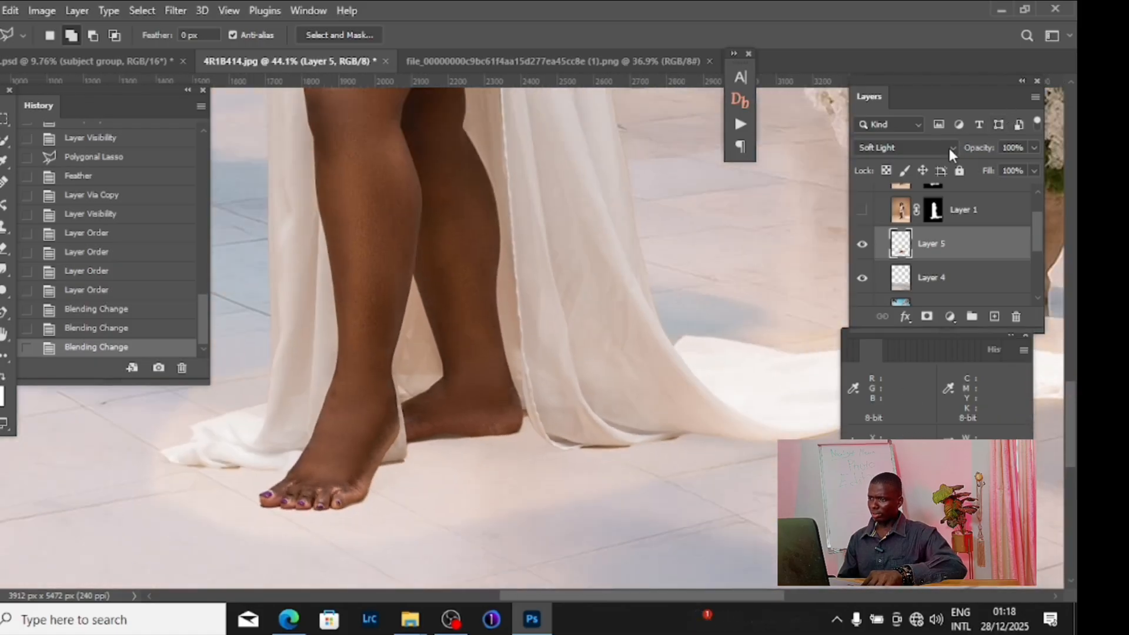
Step: Set the blend mode of Layer 5 to Color Burn
{"action": "left_click", "coordinate": [949, 148]}
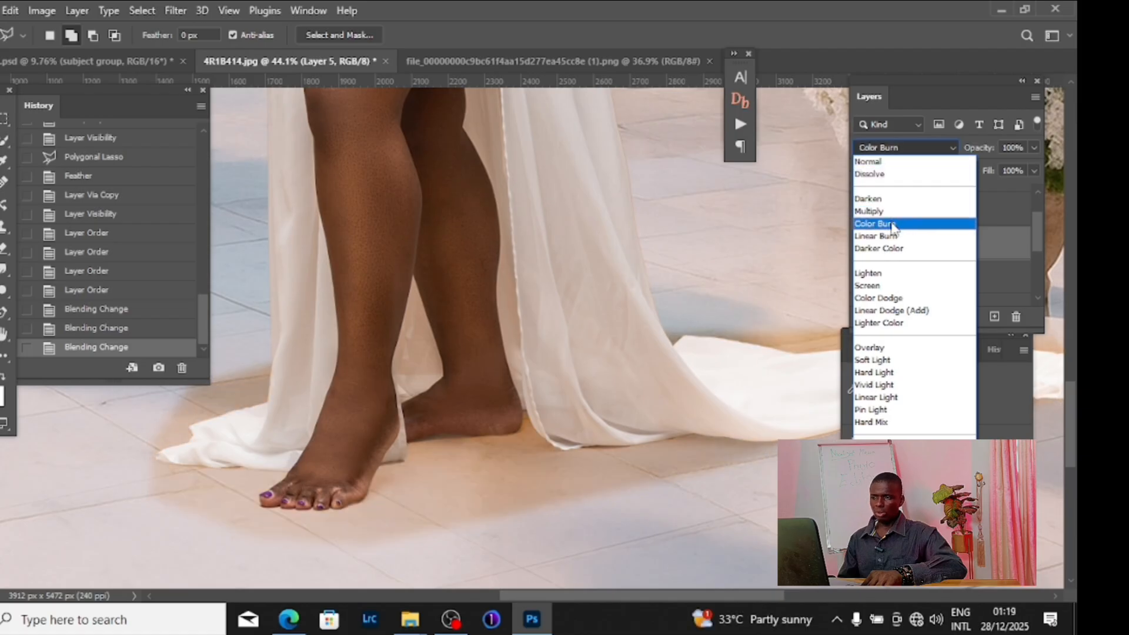
{"action": "left_click", "coordinate": [892, 227]}
{"action": "left_click_drag", "start_coordinate": [651, 352], "coordinate": [514, 353]}
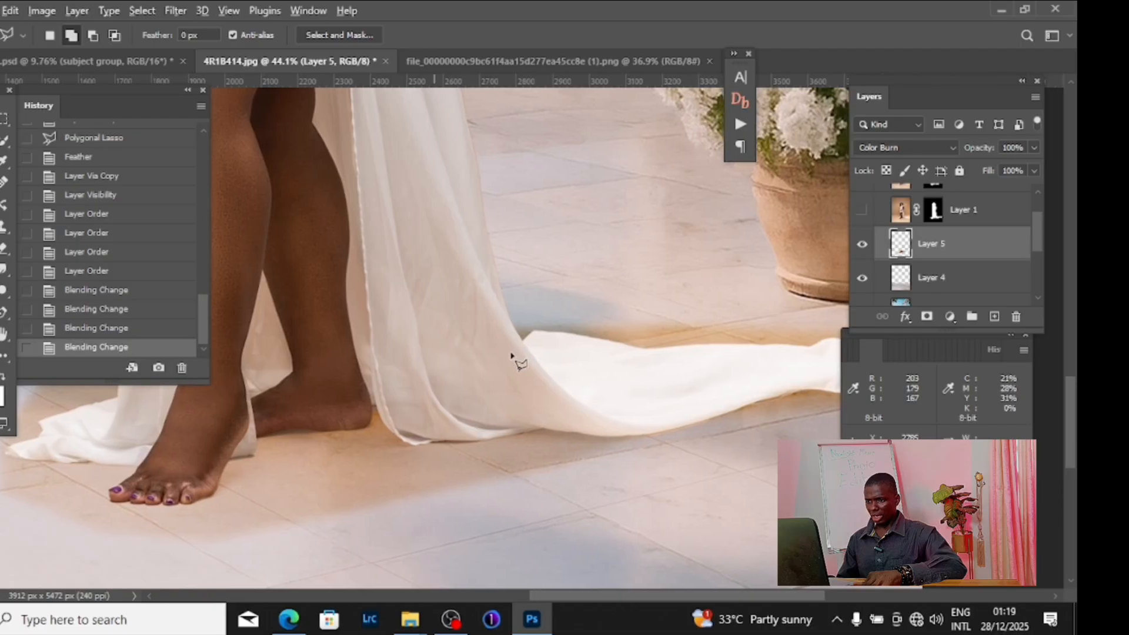
{"action": "scroll", "coordinate": [513, 357], "scroll_direction": "down", "scroll_amount": 7}
{"action": "left_click_drag", "start_coordinate": [421, 258], "coordinate": [468, 335]}
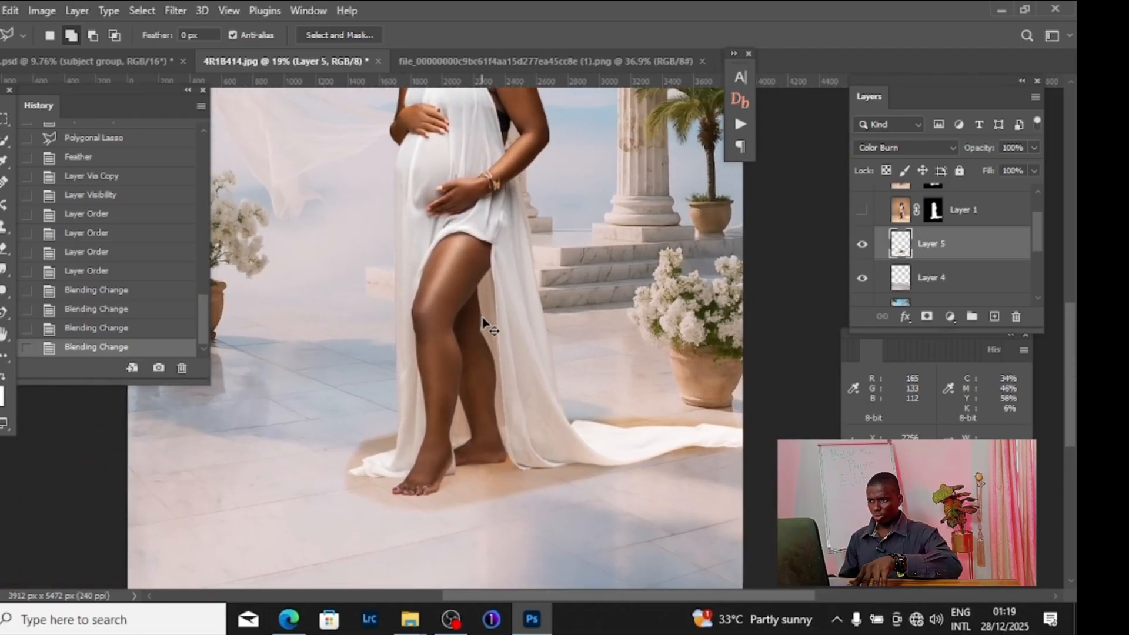
Step: Adjust Layer 5 with Hue/Saturation, setting Saturation to -100 and Lightness to +57
{"action": "key", "text": "ctrl+u"}
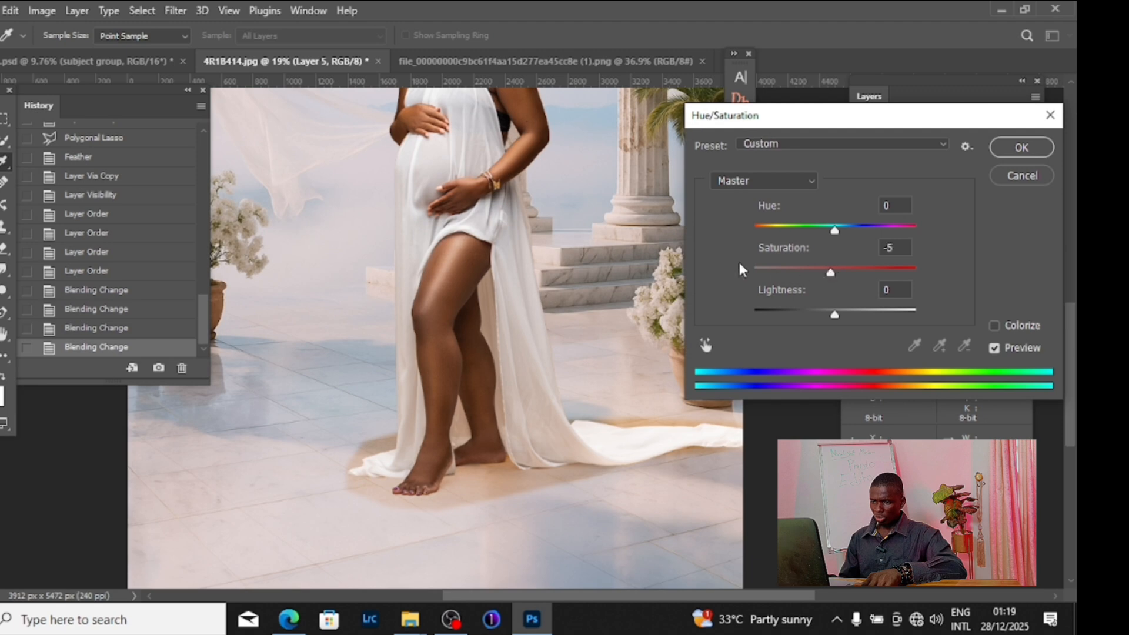
{"action": "left_click", "coordinate": [755, 269]}
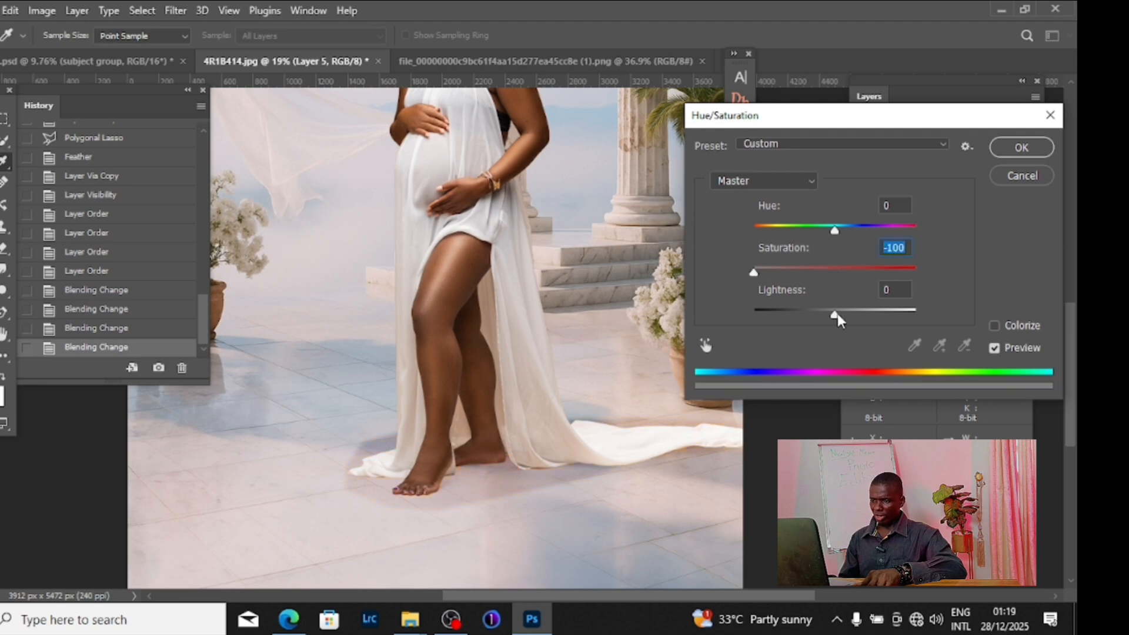
{"action": "left_click_drag", "start_coordinate": [835, 313], "coordinate": [881, 314]}
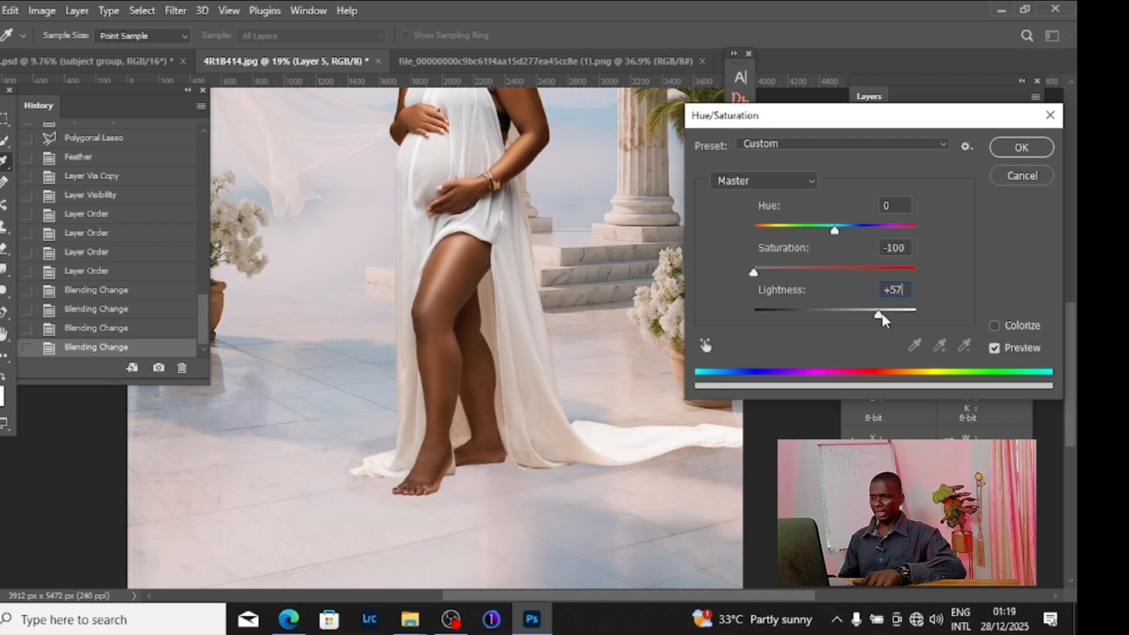
{"action": "key", "text": "Return"}
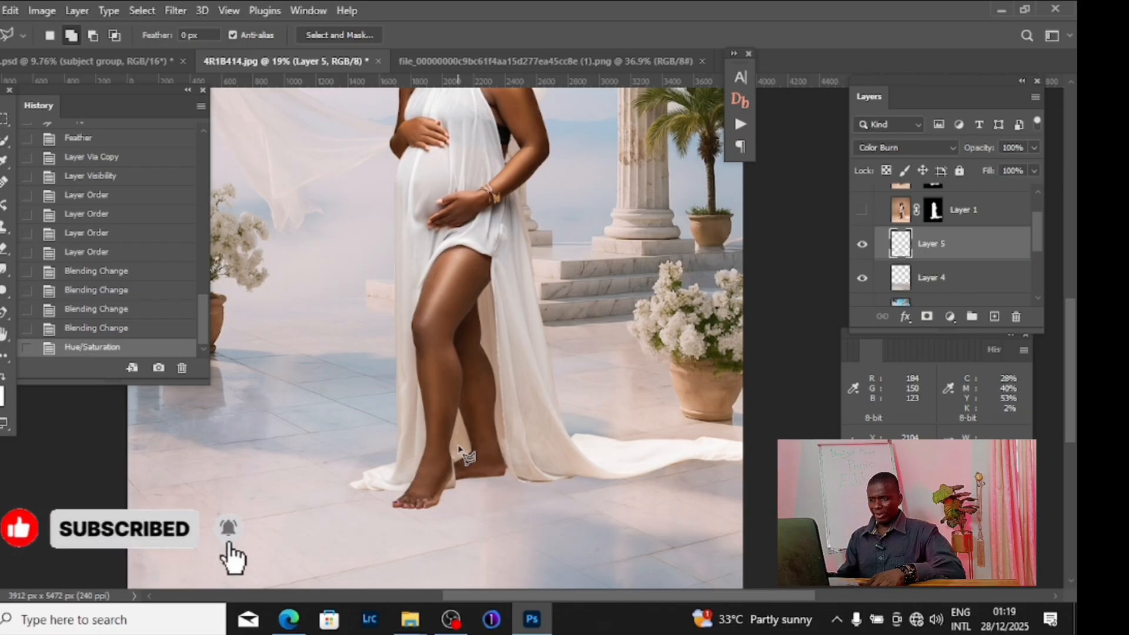
Step: Examine the blended floor shadows around the feet and the cutout edges of the dress hem and train
{"action": "scroll", "coordinate": [460, 449], "scroll_direction": "up", "scroll_amount": 4}
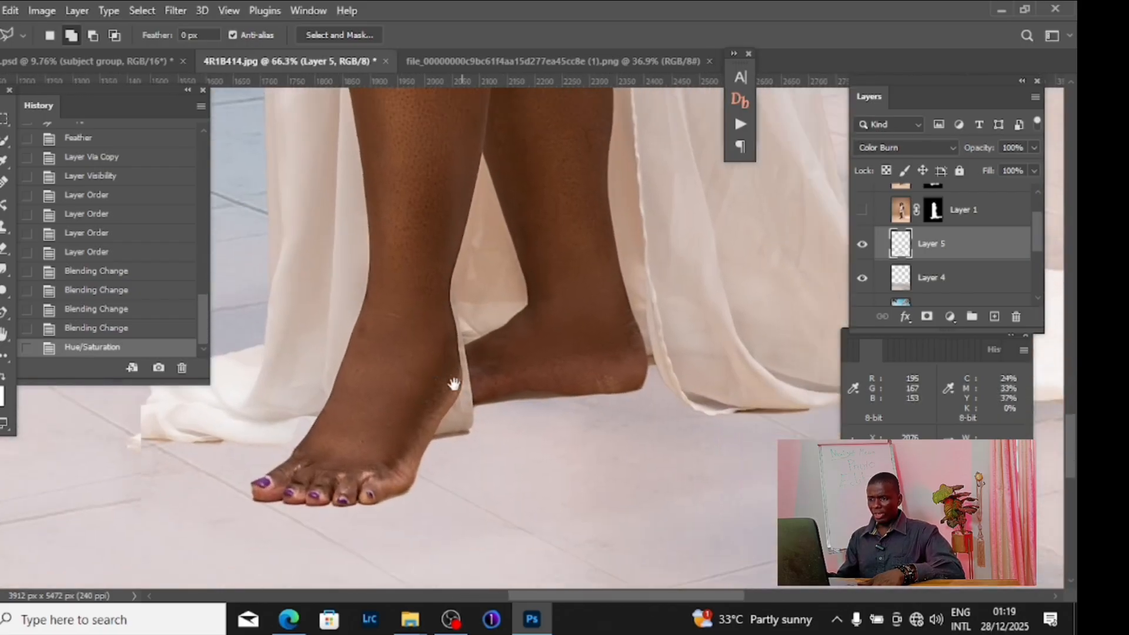
{"action": "scroll", "coordinate": [454, 386], "scroll_direction": "down", "scroll_amount": 4}
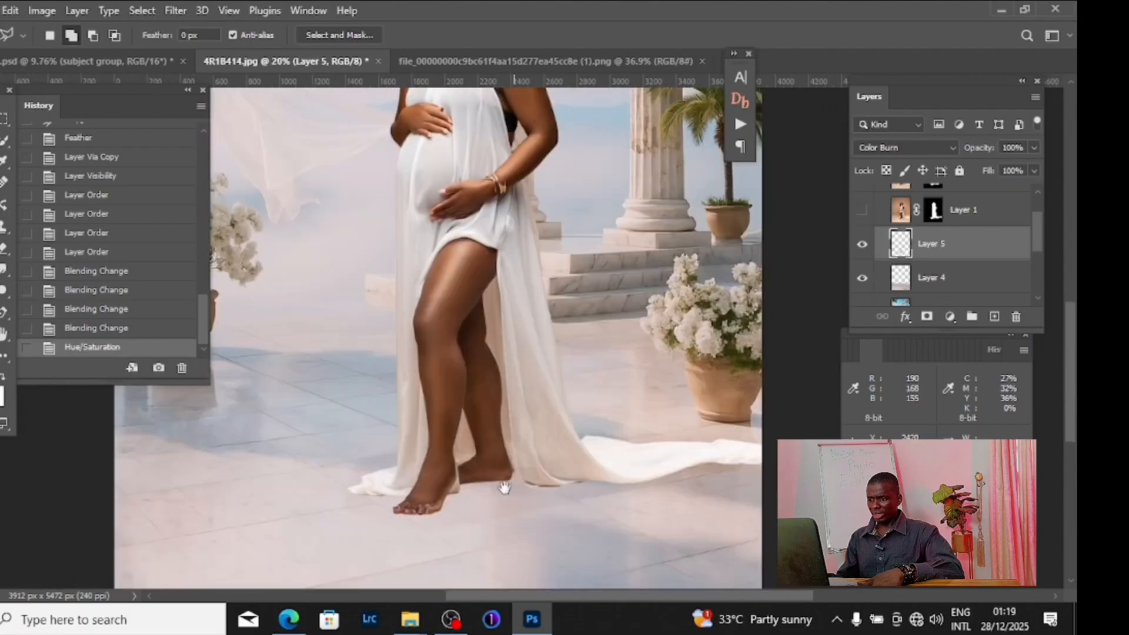
{"action": "scroll", "coordinate": [509, 479], "scroll_direction": "down", "scroll_amount": 2}
{"action": "scroll", "coordinate": [598, 499], "scroll_direction": "up", "scroll_amount": 3}
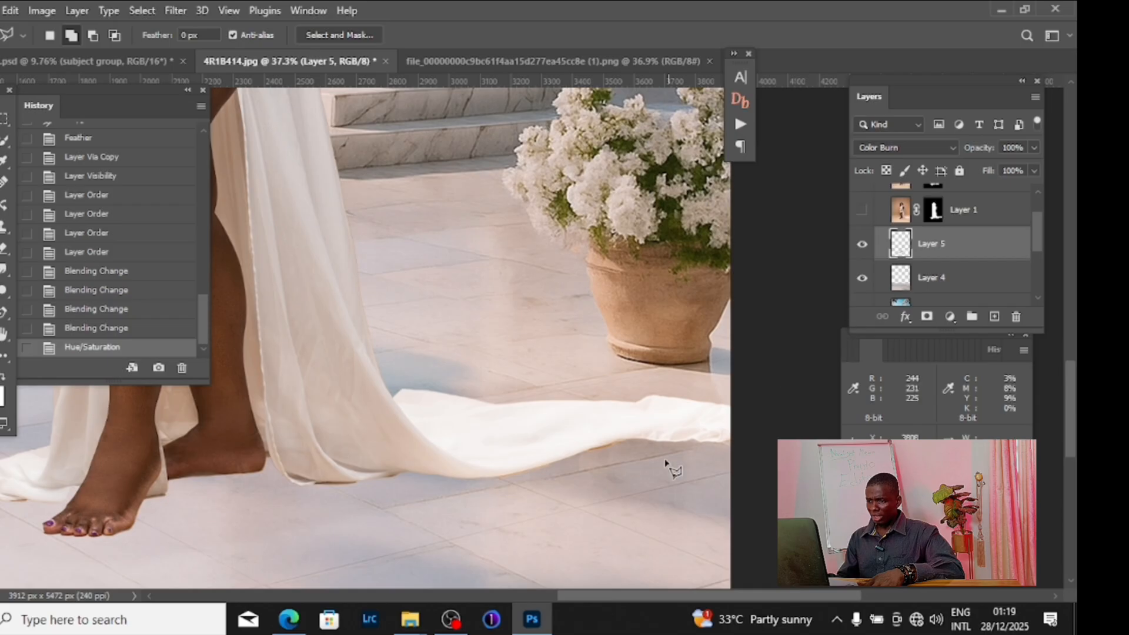
{"action": "scroll", "coordinate": [676, 447], "scroll_direction": "up", "scroll_amount": 2}
{"action": "scroll", "coordinate": [696, 442], "scroll_direction": "down", "scroll_amount": 2}
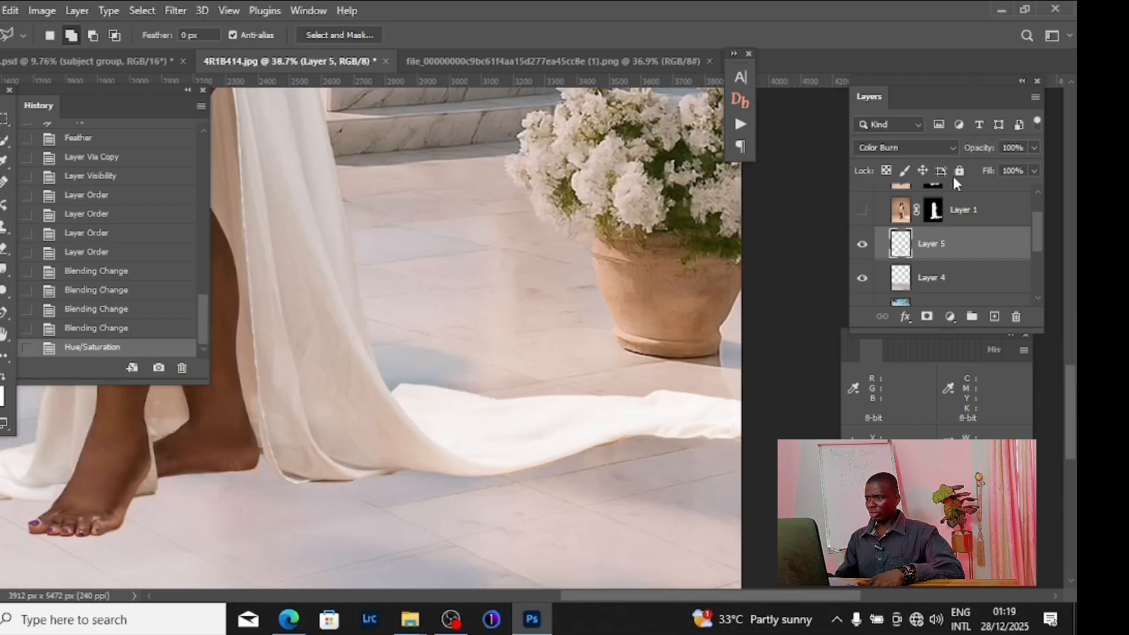
{"action": "scroll", "coordinate": [954, 179], "scroll_direction": "up", "scroll_amount": 1}
Step: On the Layer 1 copy mask, outline the brown fringe beneath the dress hem with the Polygonal Lasso
{"action": "left_click", "coordinate": [933, 223]}
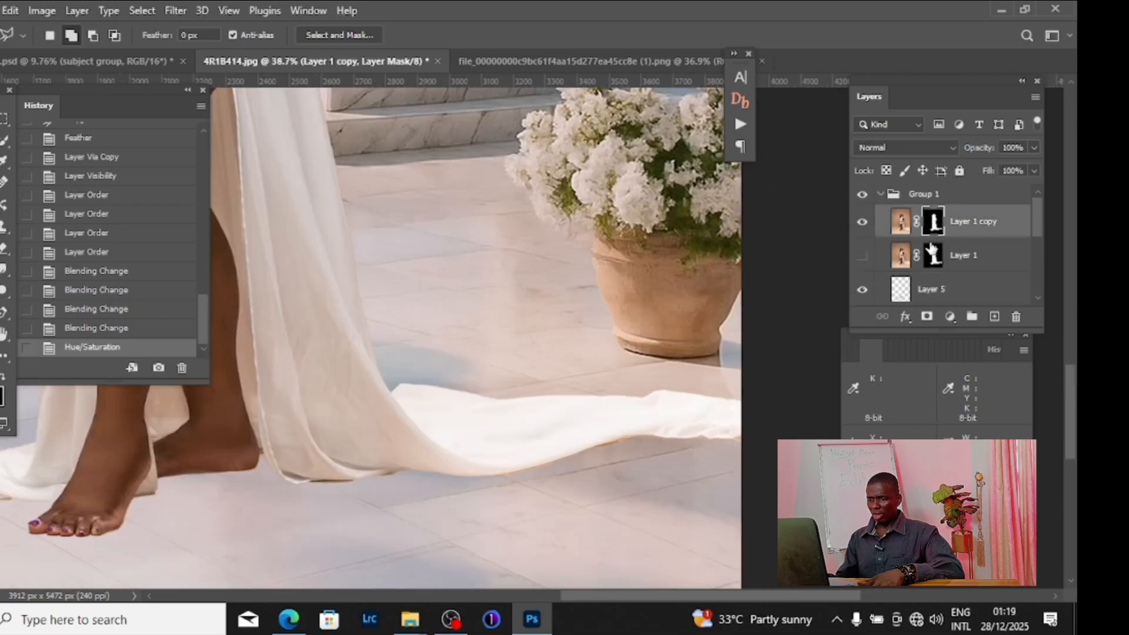
{"action": "scroll", "coordinate": [374, 515], "scroll_direction": "up", "scroll_amount": 4}
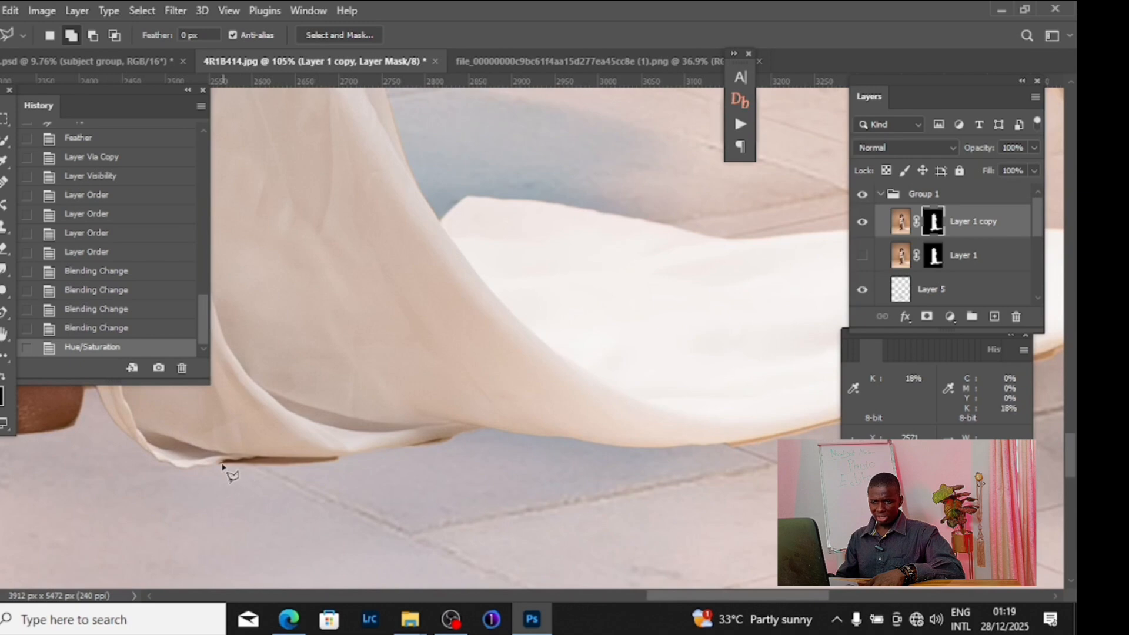
{"action": "left_click", "coordinate": [228, 460]}
{"action": "left_click", "coordinate": [248, 459]}
{"action": "left_click", "coordinate": [260, 457]}
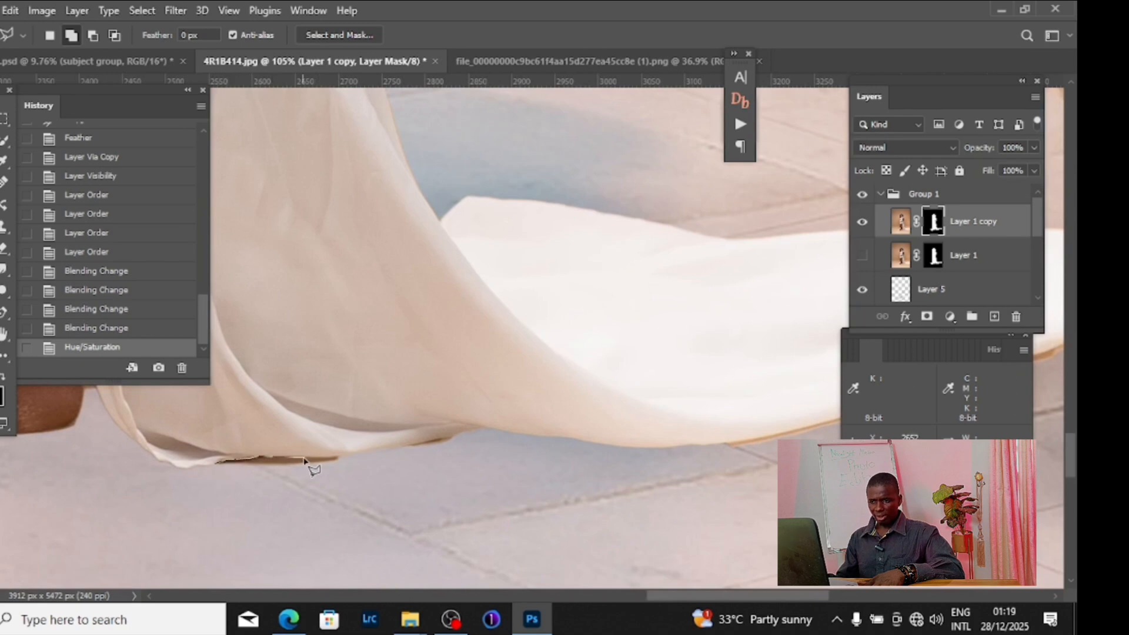
{"action": "left_click", "coordinate": [304, 459]}
{"action": "left_click", "coordinate": [340, 454]}
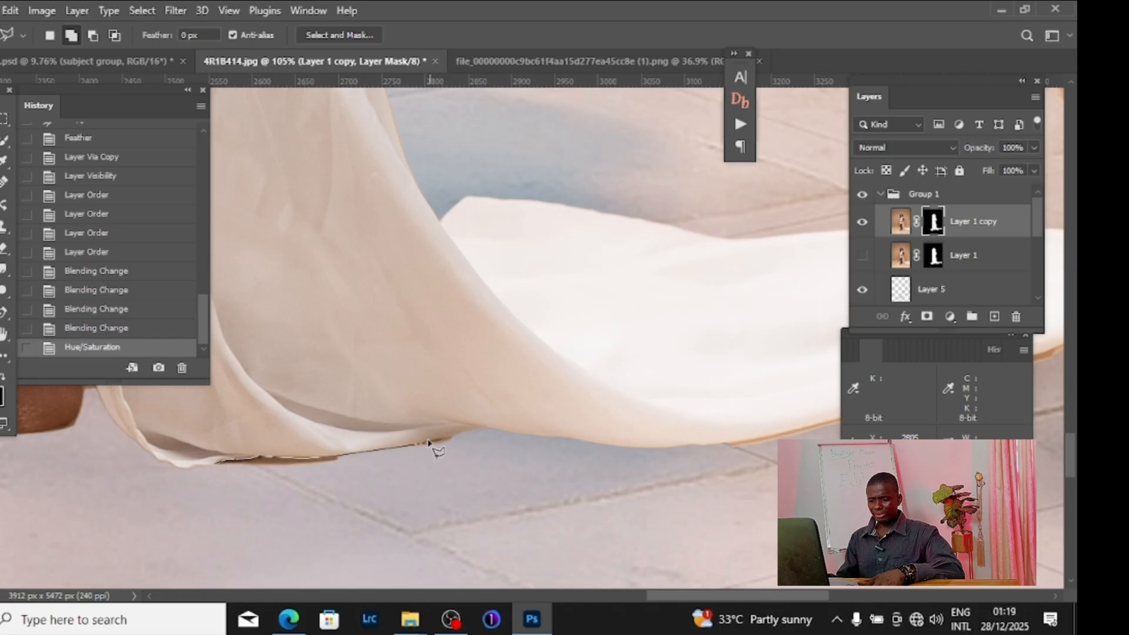
{"action": "left_click", "coordinate": [468, 433]}
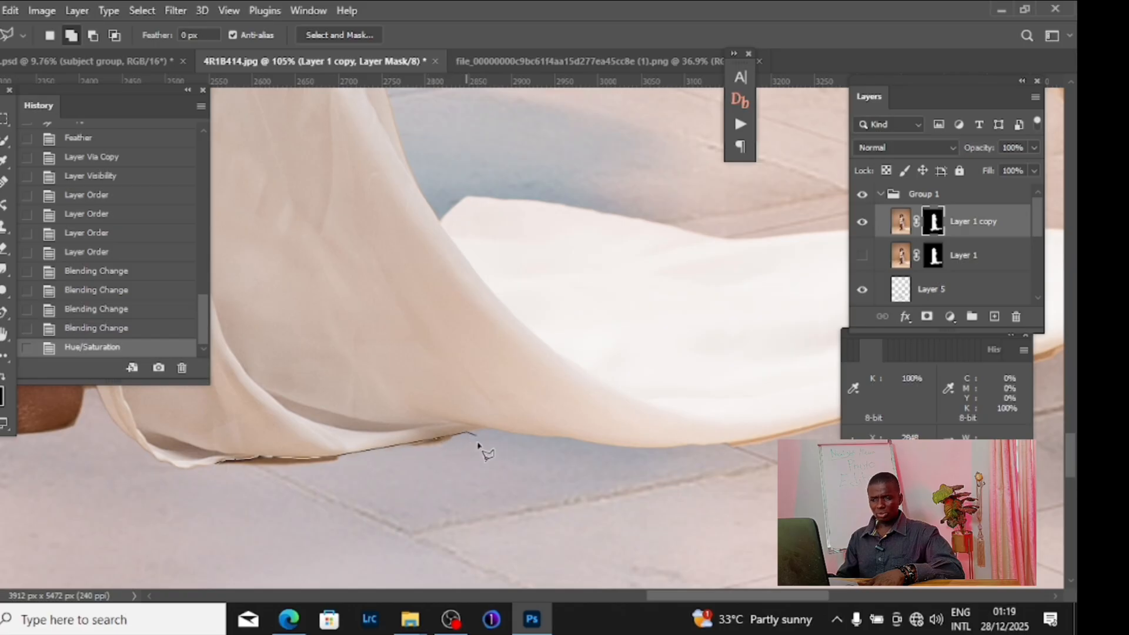
{"action": "left_click", "coordinate": [477, 446]}
{"action": "left_click", "coordinate": [255, 500]}
{"action": "double_click", "coordinate": [204, 485]}
Step: Feather the hem selection by 1 pixel, clear the fringe from the Layer 1 copy mask and deselect
{"action": "right_click", "coordinate": [310, 271]}
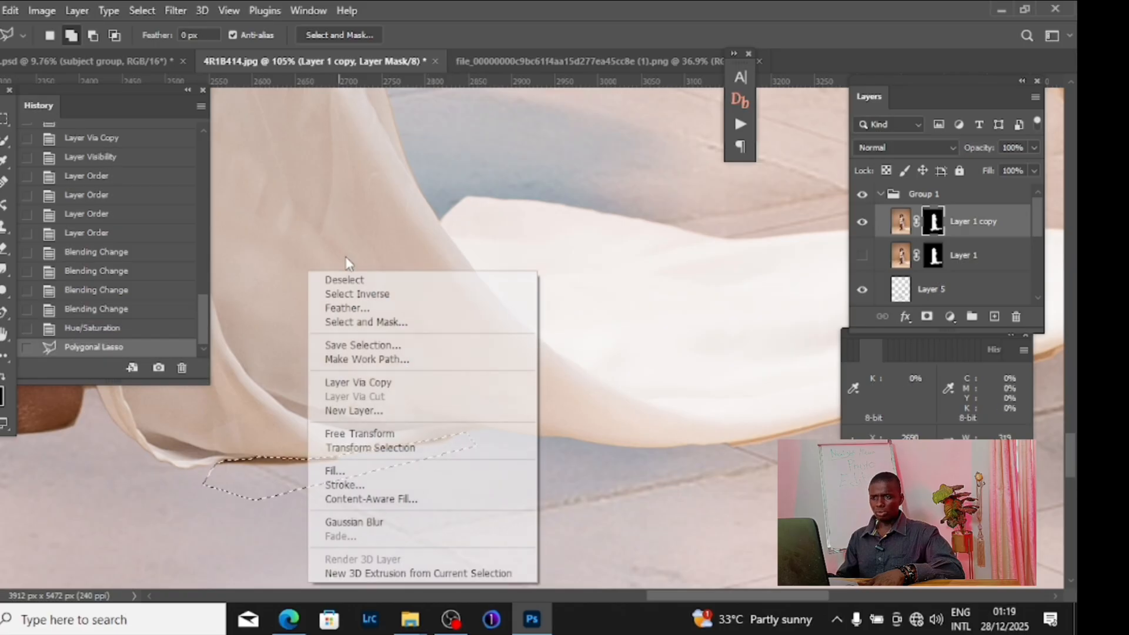
{"action": "left_click", "coordinate": [382, 312]}
{"action": "type", "text": "1"}
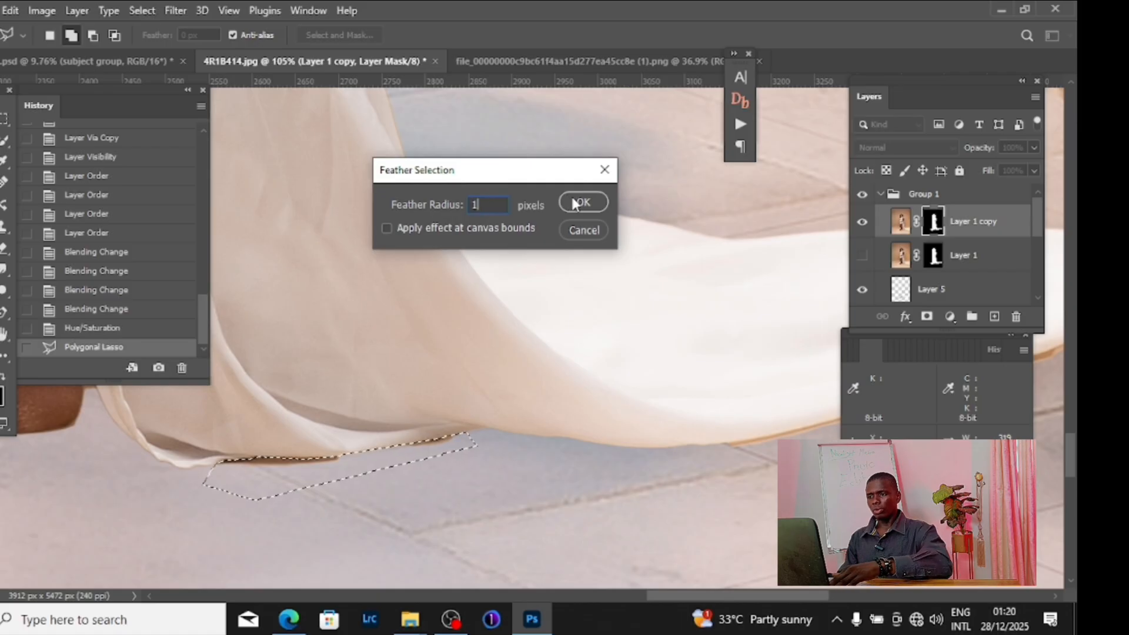
{"action": "left_click", "coordinate": [582, 200]}
{"action": "key", "text": "Delete"}
{"action": "right_click", "coordinate": [461, 225]}
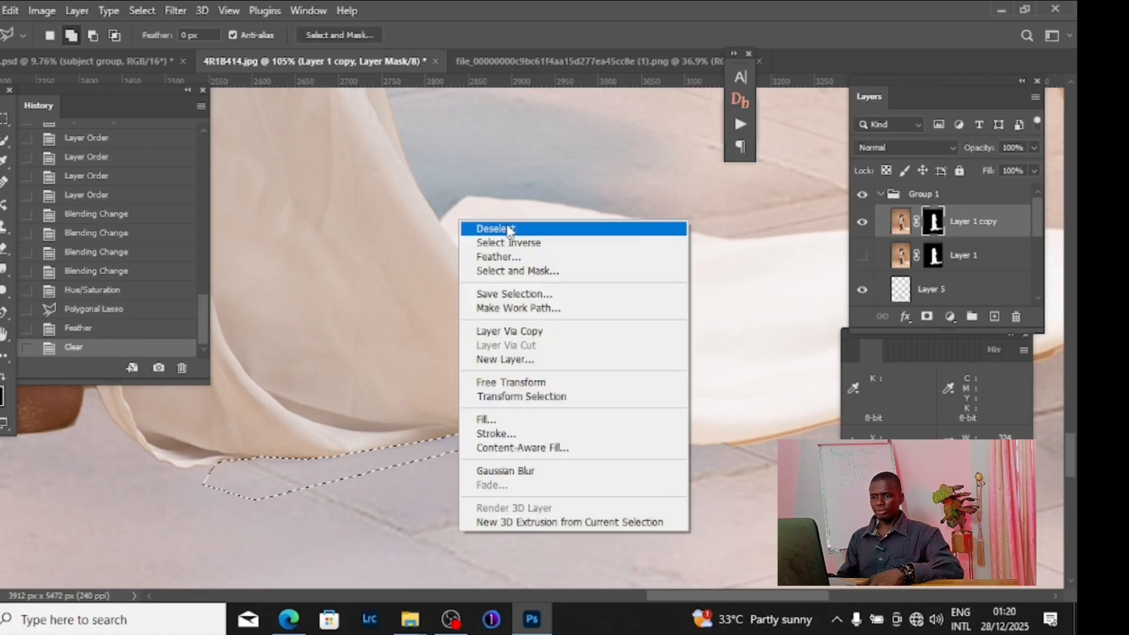
{"action": "left_click", "coordinate": [474, 228]}
Step: On the Layer 1 copy mask, outline the brown fringe along the underside of the dress train with the Polygonal Lasso
{"action": "left_click_drag", "start_coordinate": [588, 328], "coordinate": [295, 421]}
{"action": "left_click_drag", "start_coordinate": [590, 429], "coordinate": [385, 447]}
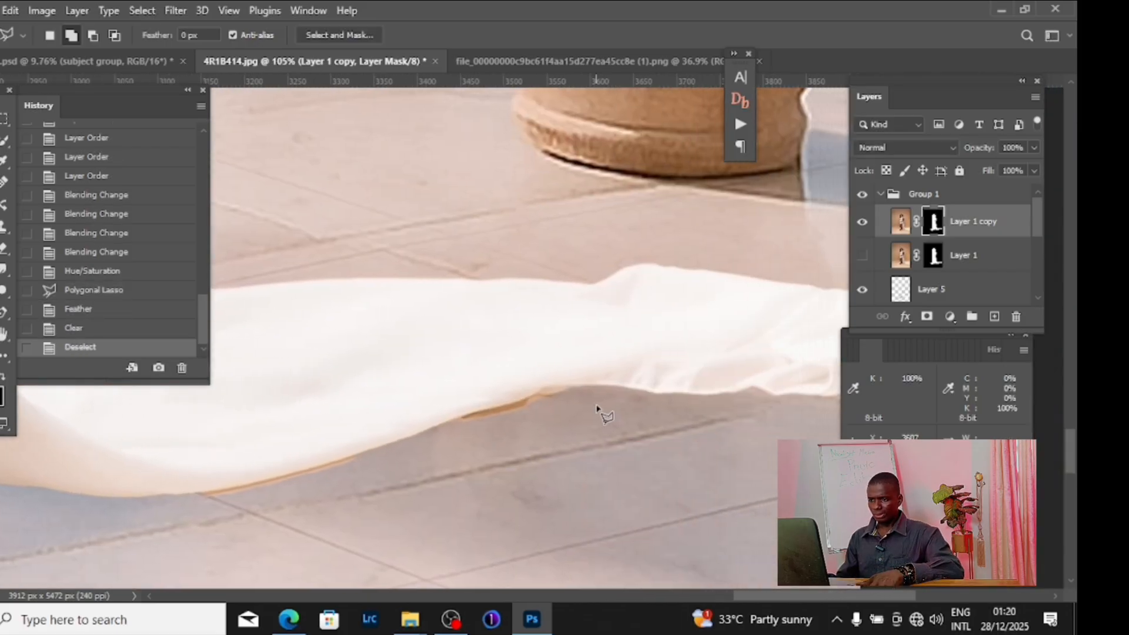
{"action": "left_click", "coordinate": [530, 398]}
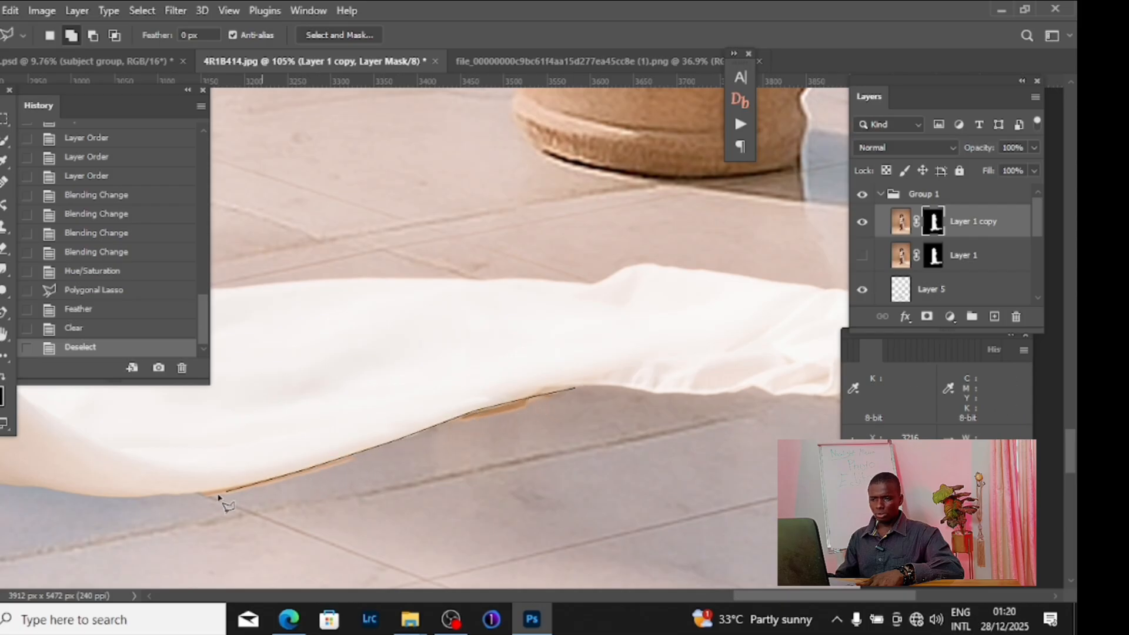
{"action": "left_click", "coordinate": [588, 488]}
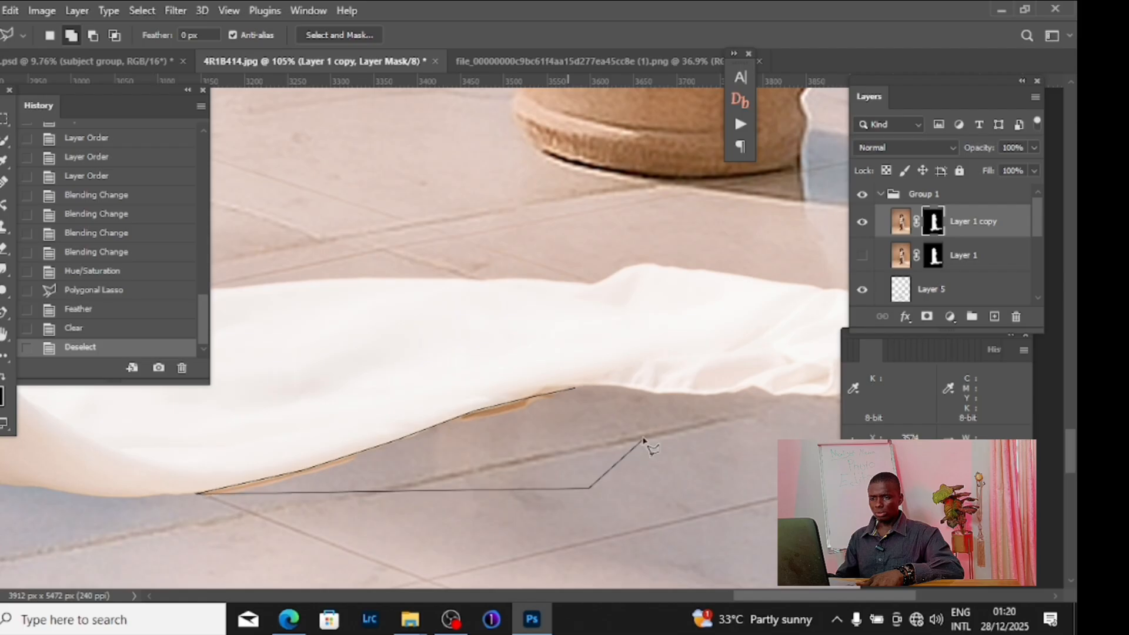
{"action": "double_click", "coordinate": [641, 434]}
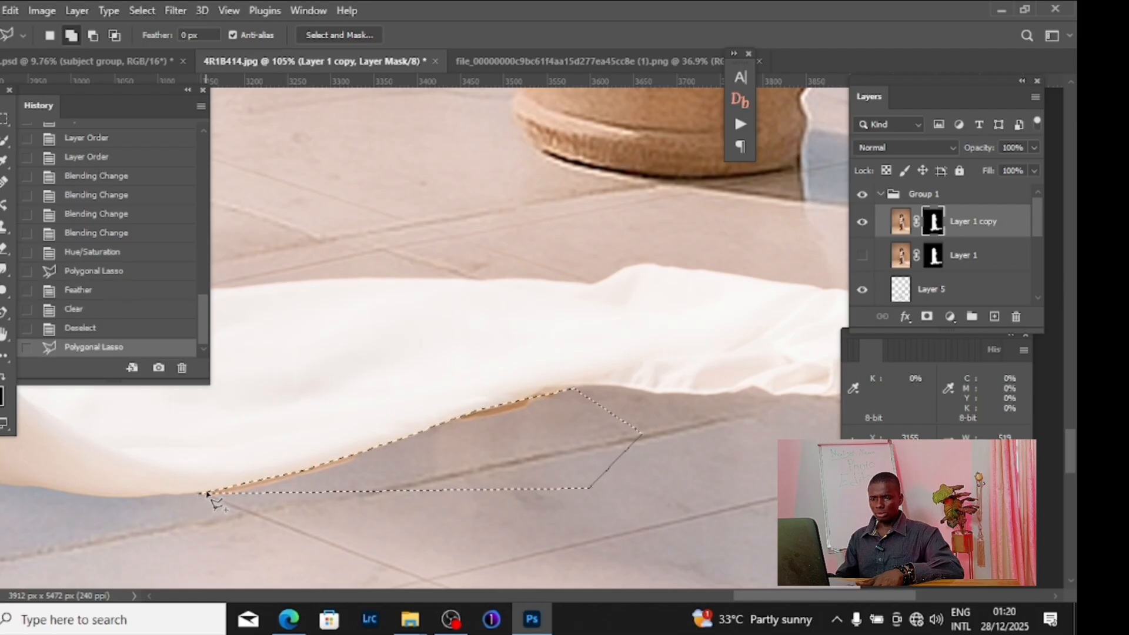
{"action": "left_click", "coordinate": [204, 493]}
{"action": "left_click", "coordinate": [170, 503]}
{"action": "left_click", "coordinate": [176, 520]}
{"action": "left_click", "coordinate": [219, 517]}
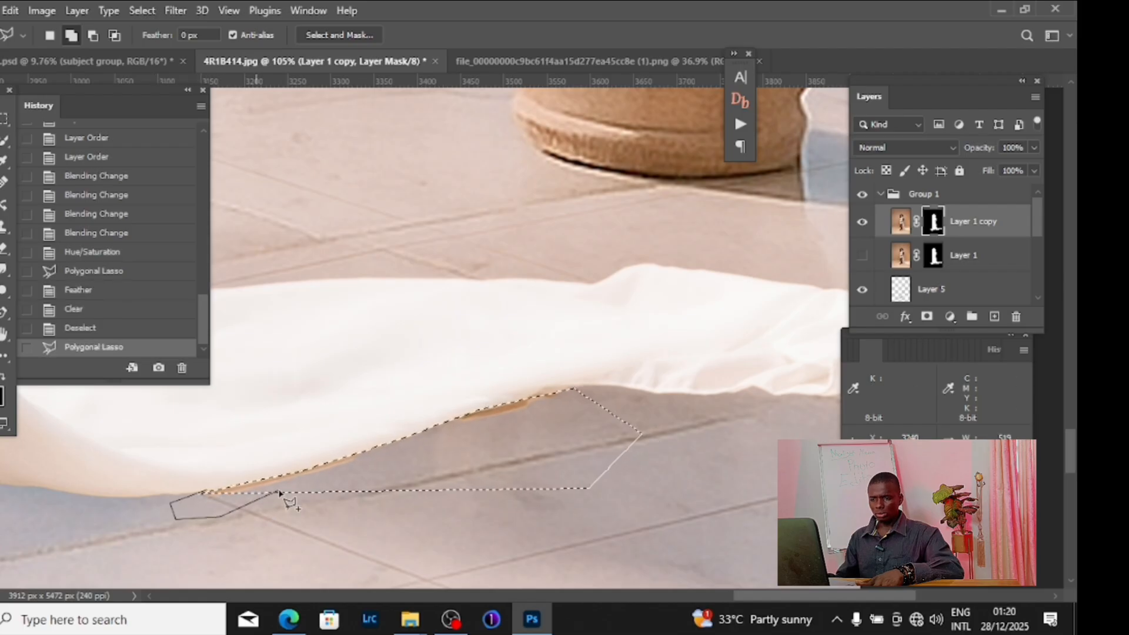
{"action": "double_click", "coordinate": [277, 492]}
Step: Feather the train selection by 1 pixel, clear the fringe from the Layer 1 copy mask and deselect
{"action": "right_click", "coordinate": [289, 364]}
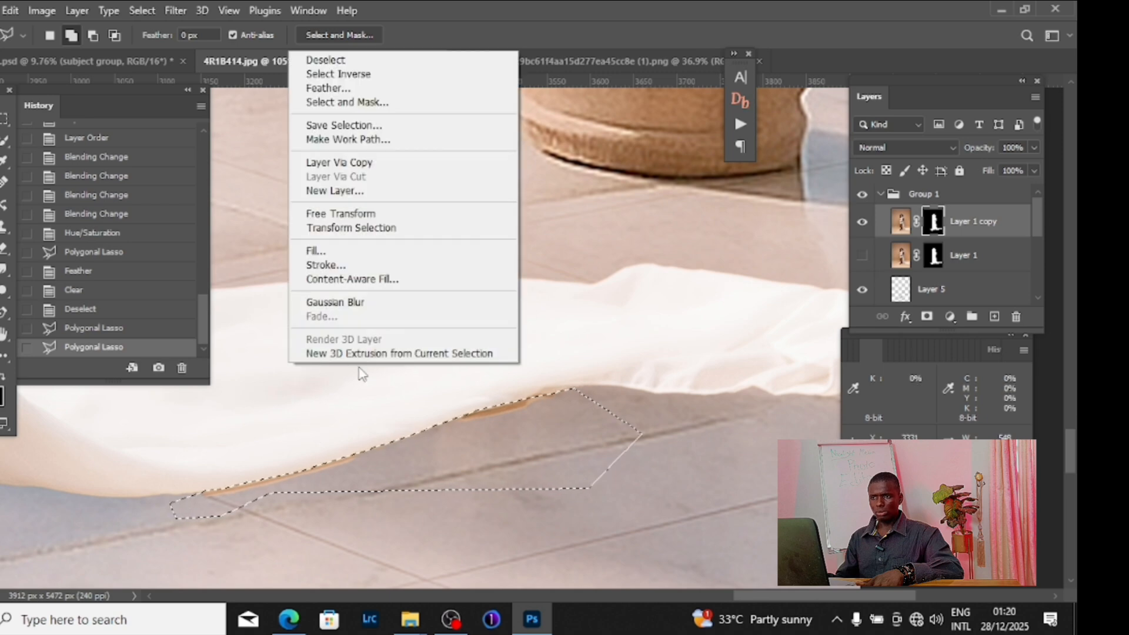
{"action": "left_click", "coordinate": [328, 88]}
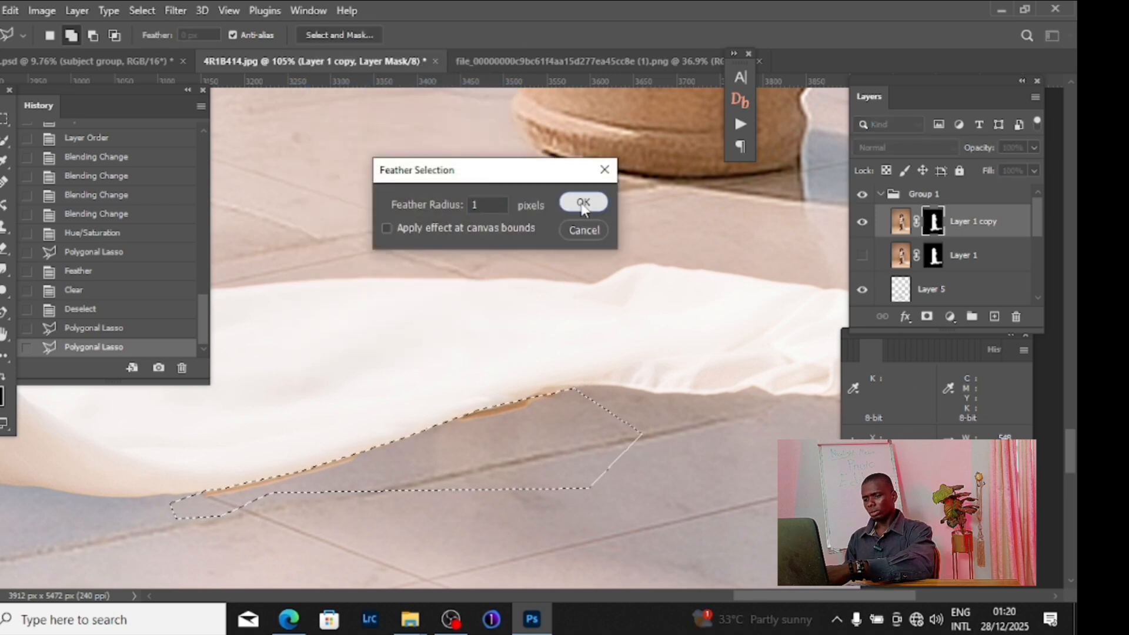
{"action": "left_click", "coordinate": [584, 202]}
{"action": "key", "text": "Delete"}
{"action": "right_click", "coordinate": [515, 196]}
{"action": "left_click", "coordinate": [540, 204]}
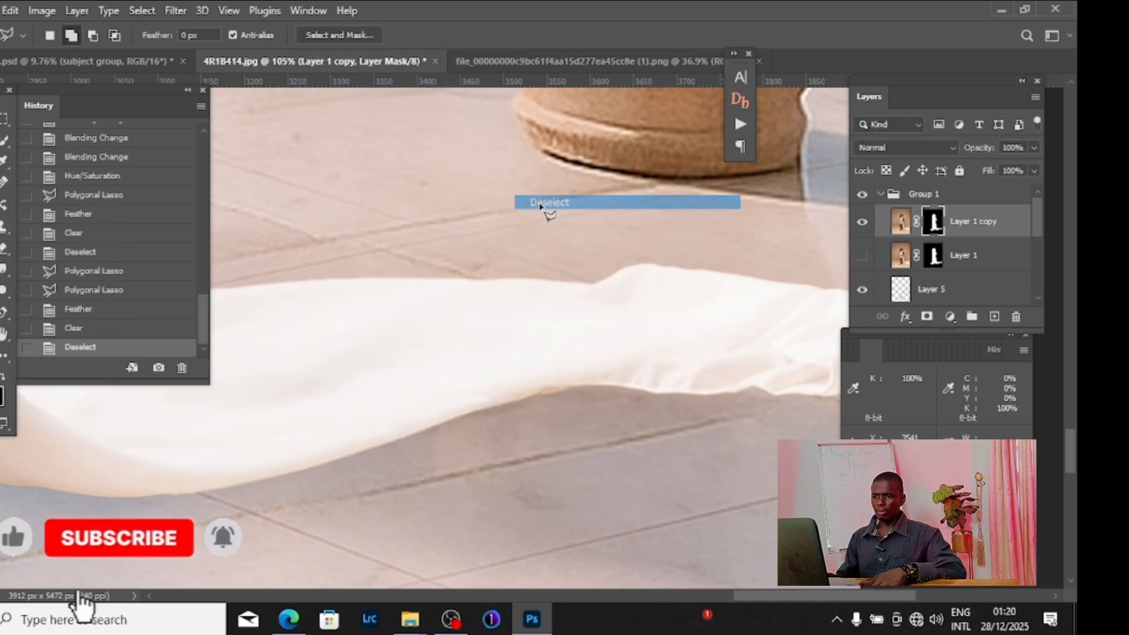
Step: Examine the whole composite and the cutout edges along the arm and the side of the dress for remaining fringe
{"action": "scroll", "coordinate": [538, 323], "scroll_direction": "down", "scroll_amount": 10}
{"action": "left_click_drag", "start_coordinate": [409, 329], "coordinate": [548, 461]}
{"action": "scroll", "coordinate": [457, 413], "scroll_direction": "down", "scroll_amount": 4}
{"action": "left_click_drag", "start_coordinate": [436, 247], "coordinate": [458, 415]}
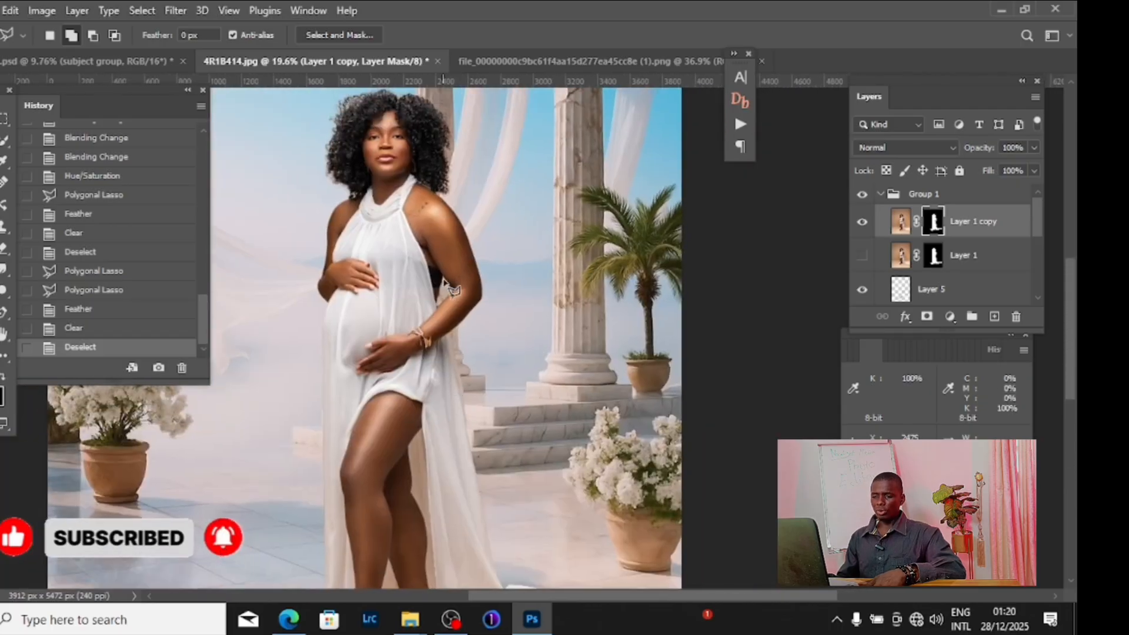
{"action": "scroll", "coordinate": [452, 289], "scroll_direction": "down", "scroll_amount": 2}
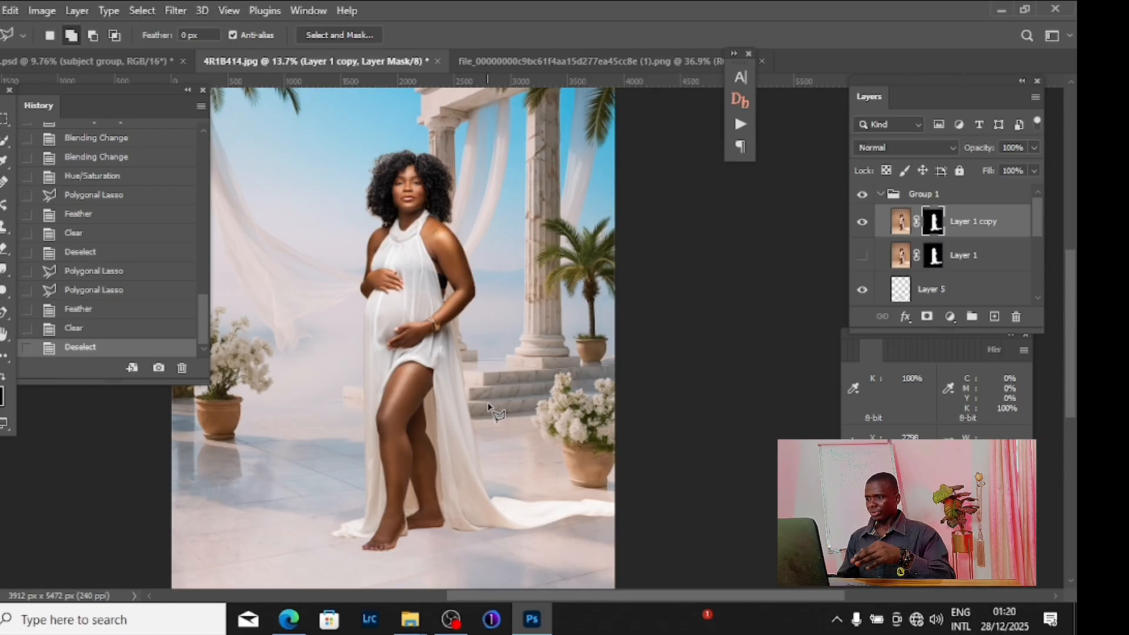
{"action": "scroll", "coordinate": [463, 260], "scroll_direction": "up", "scroll_amount": 4}
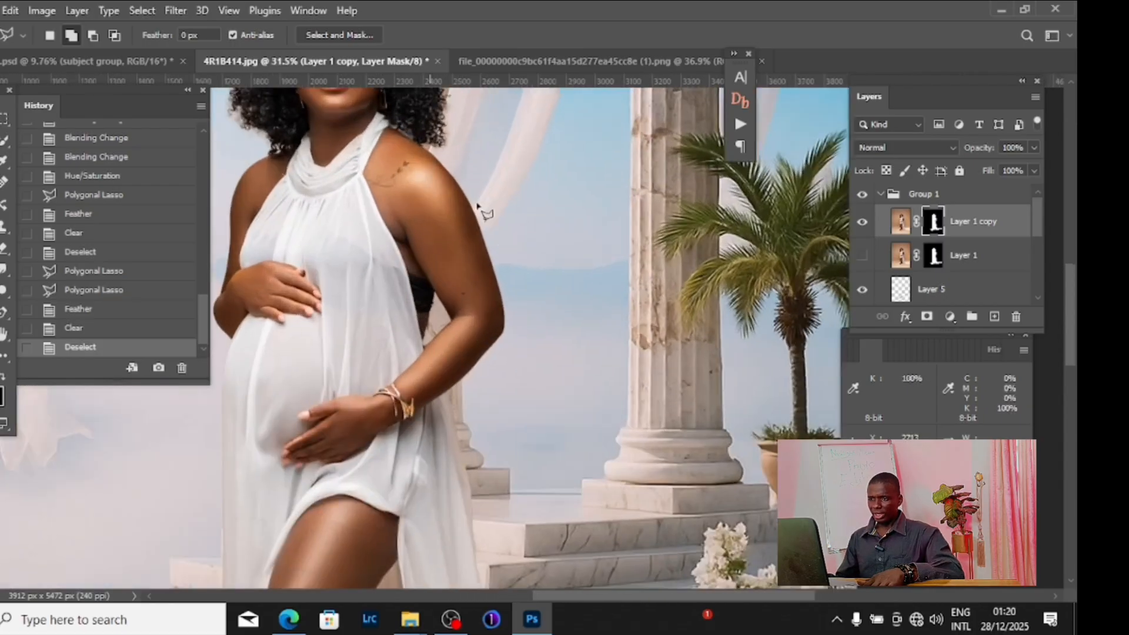
{"action": "scroll", "coordinate": [477, 205], "scroll_direction": "up", "scroll_amount": 5}
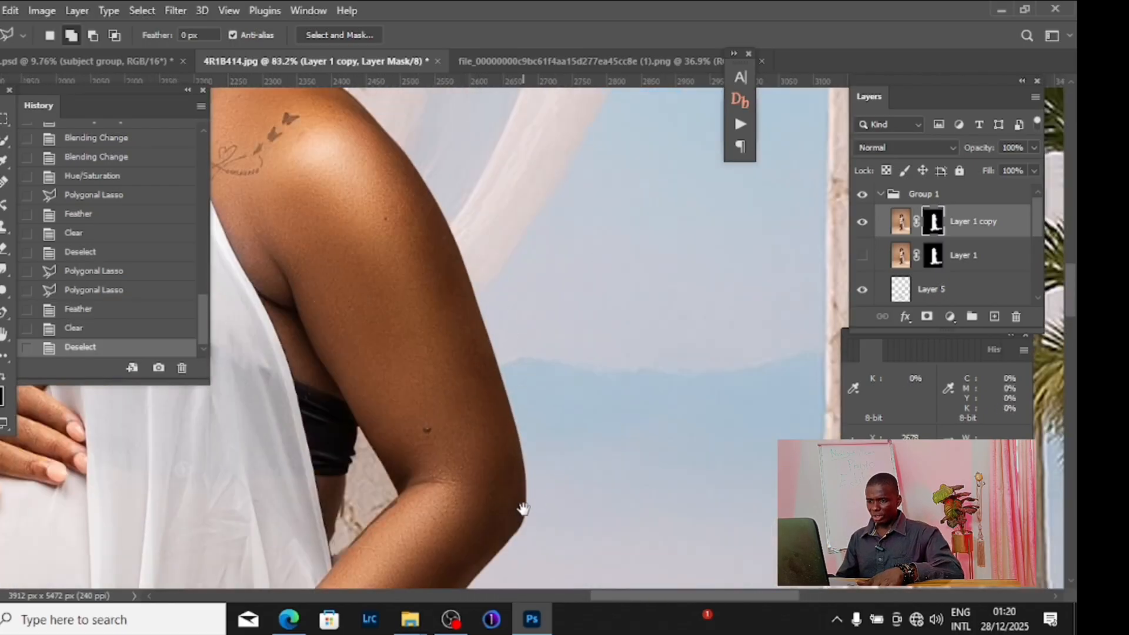
{"action": "scroll", "coordinate": [534, 265], "scroll_direction": "down", "scroll_amount": 6}
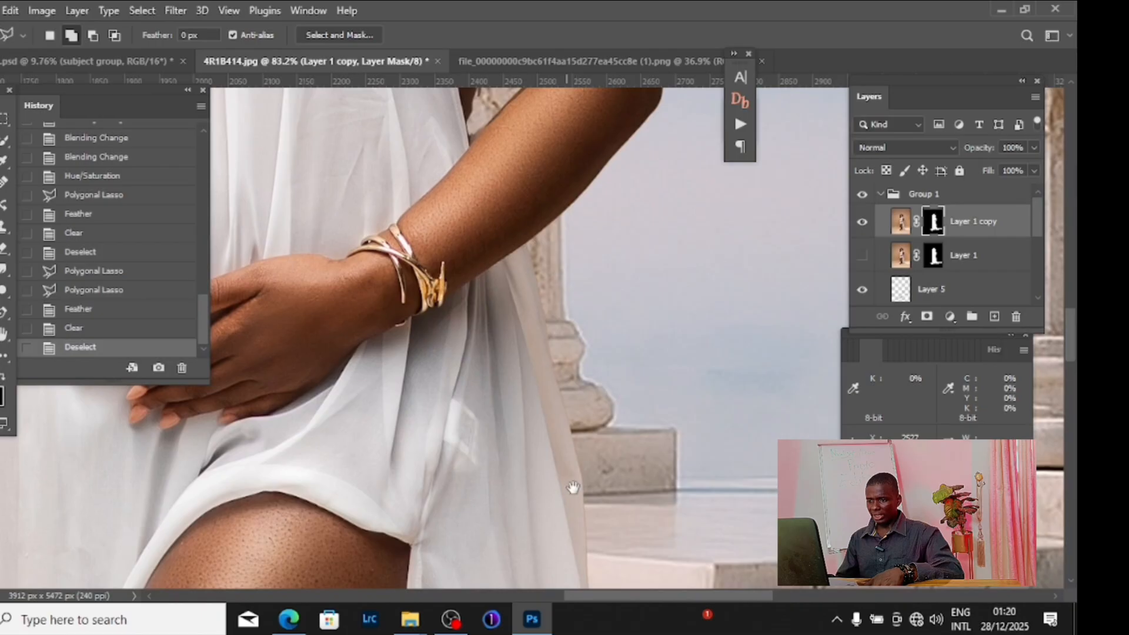
{"action": "scroll", "coordinate": [525, 353], "scroll_direction": "down", "scroll_amount": 3}
{"action": "scroll", "coordinate": [500, 381], "scroll_direction": "up", "scroll_amount": 4}
{"action": "scroll", "coordinate": [500, 381], "scroll_direction": "up", "scroll_amount": 3}
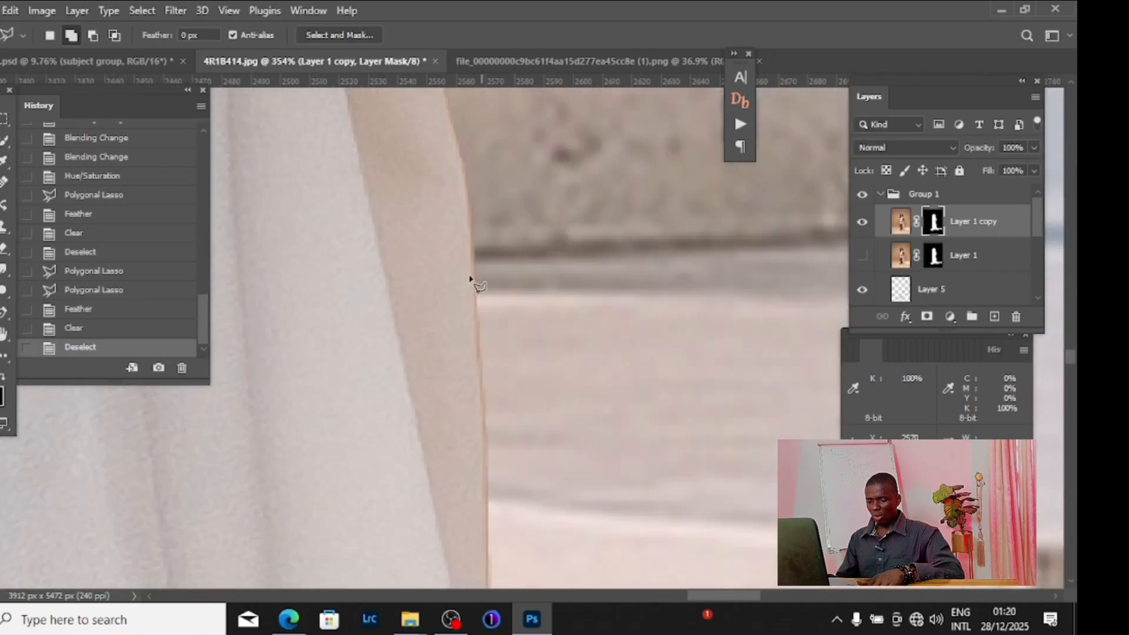
{"action": "scroll", "coordinate": [491, 235], "scroll_direction": "down", "scroll_amount": 2}
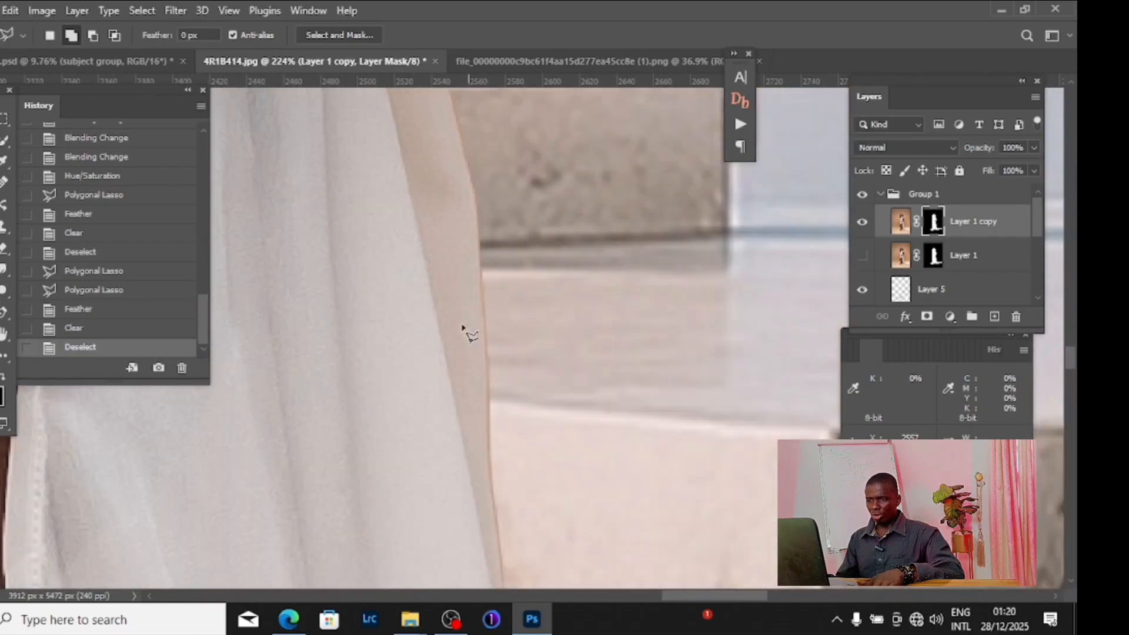
{"action": "scroll", "coordinate": [494, 335], "scroll_direction": "down", "scroll_amount": 10}
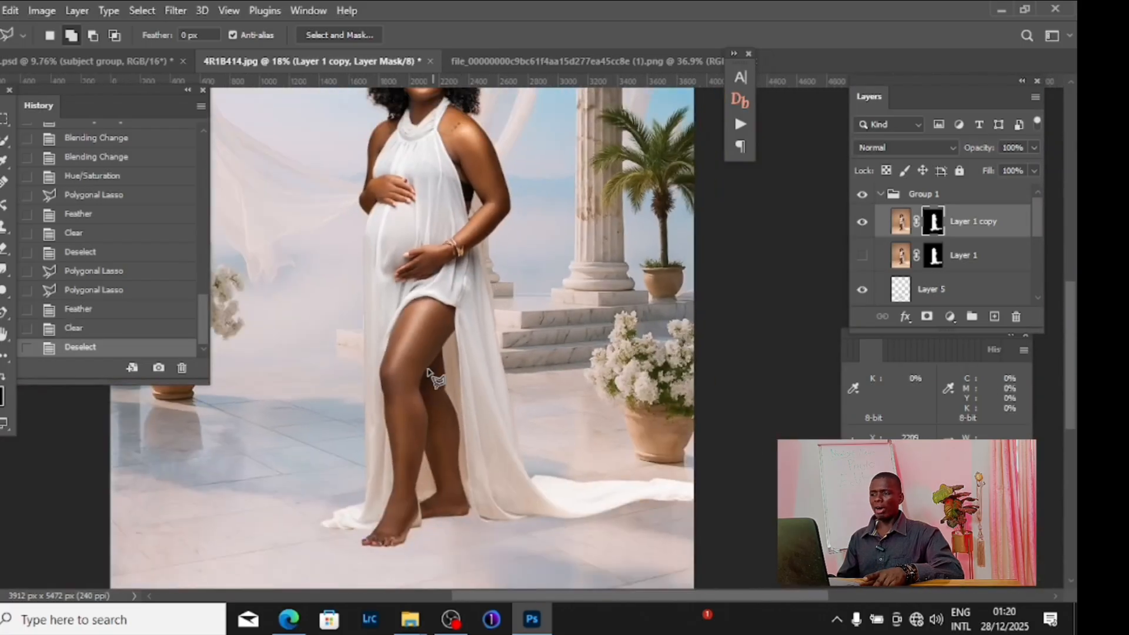
Step: Load the Layer 1 copy mask as a selection and contract it by 8 pixels
{"action": "left_click", "coordinate": [933, 222], "text": "ctrl"}
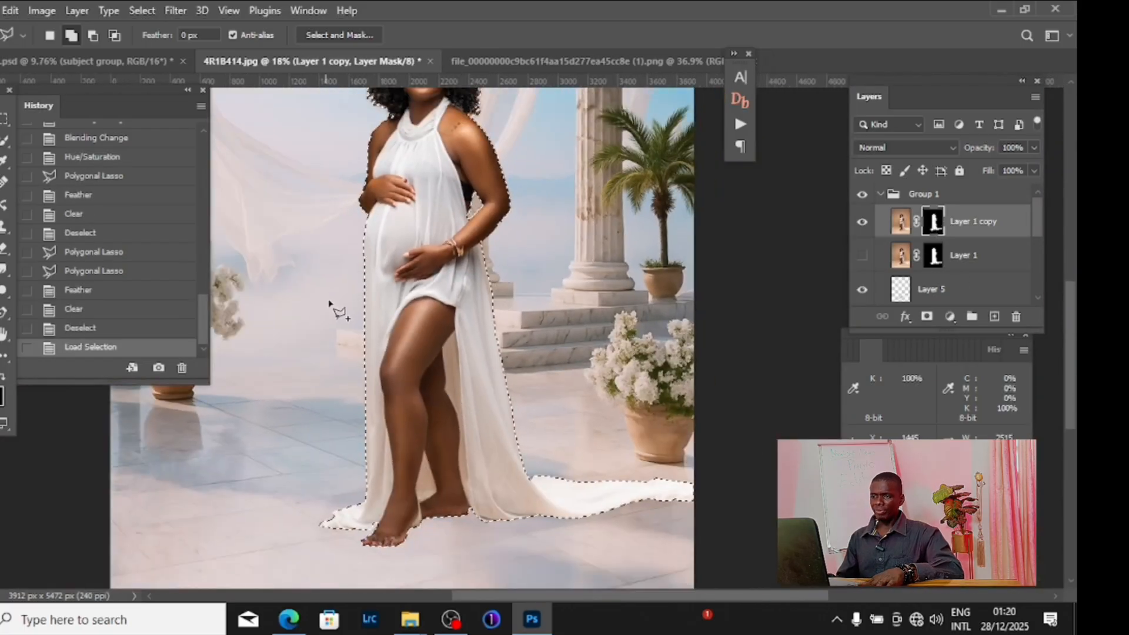
{"action": "scroll", "coordinate": [352, 294], "scroll_direction": "down", "scroll_amount": 2}
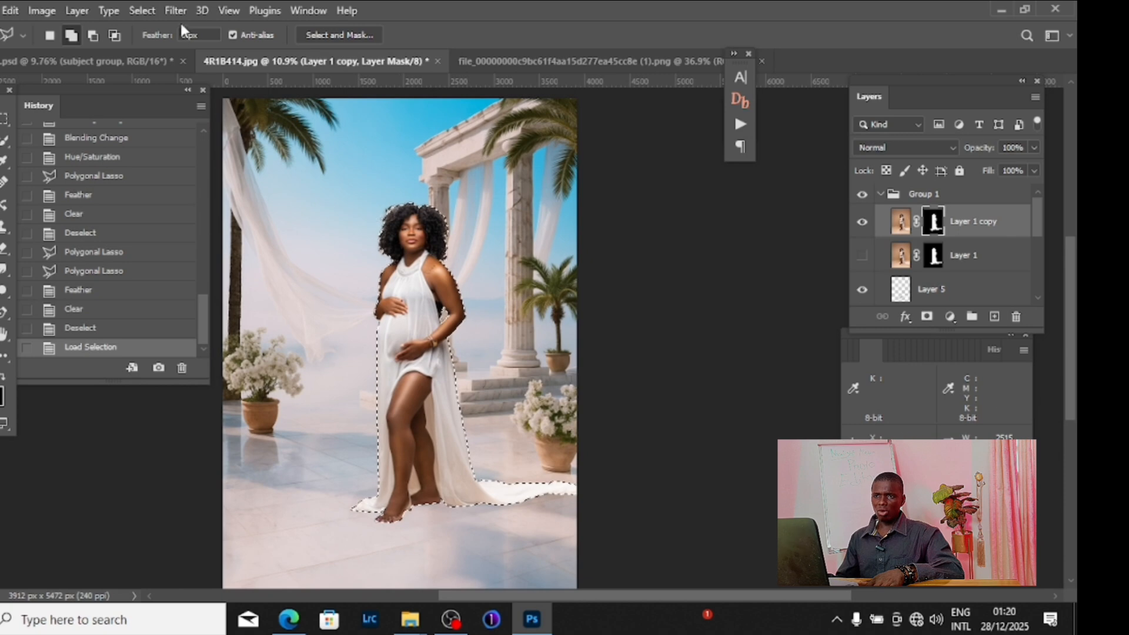
{"action": "left_click", "coordinate": [142, 11]}
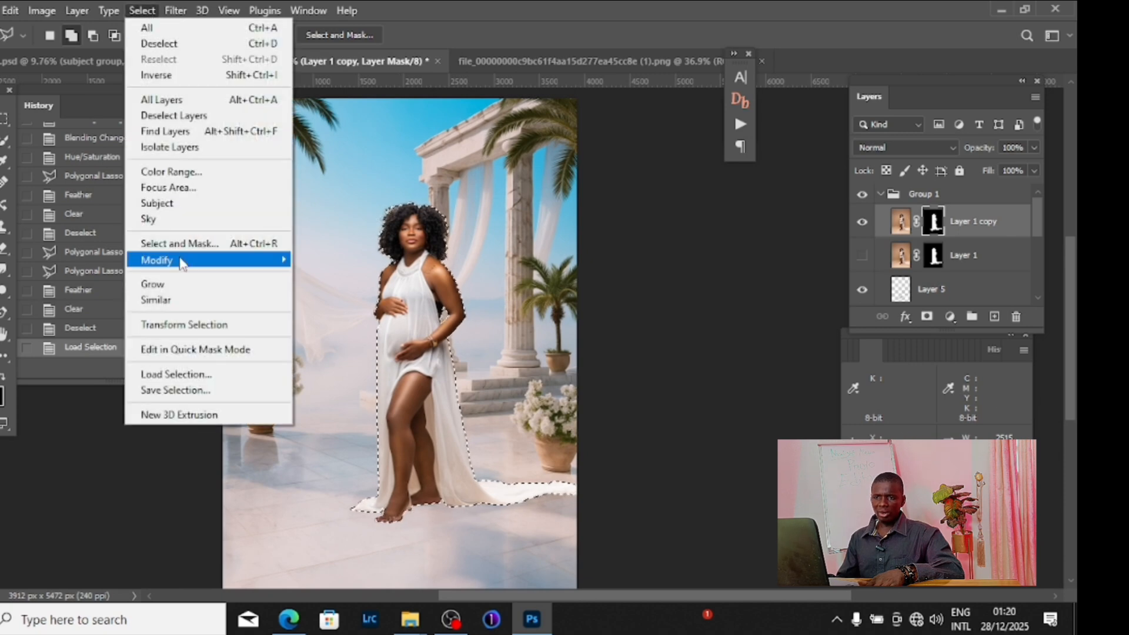
{"action": "mouse_move", "coordinate": [182, 264]}
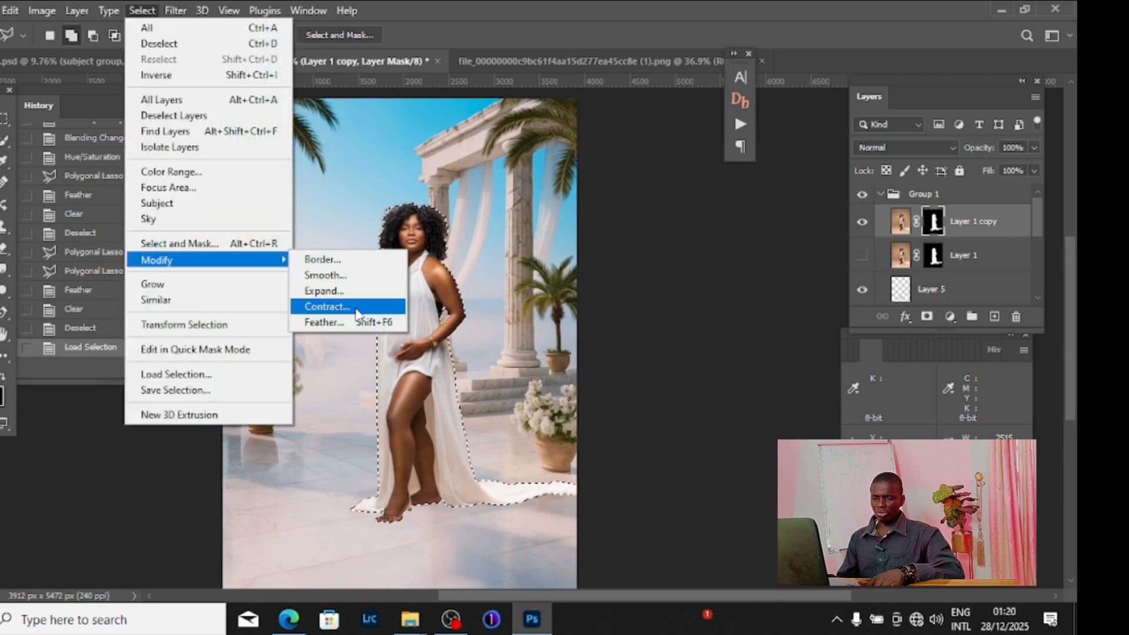
{"action": "left_click", "coordinate": [327, 306]}
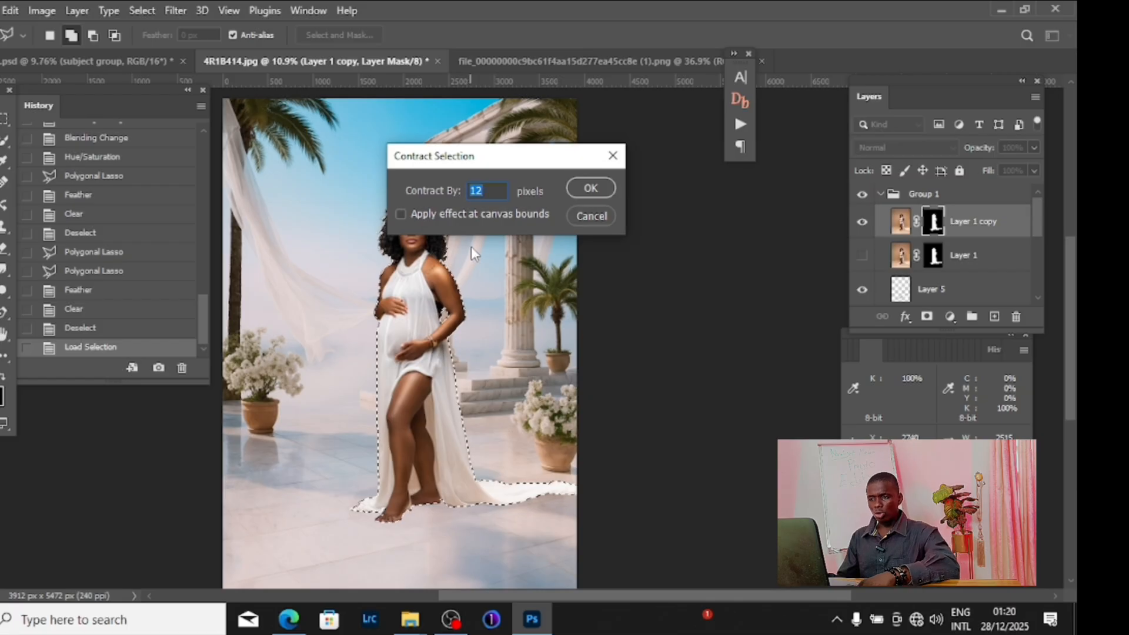
{"action": "type", "text": "8"}
{"action": "left_click", "coordinate": [587, 188]}
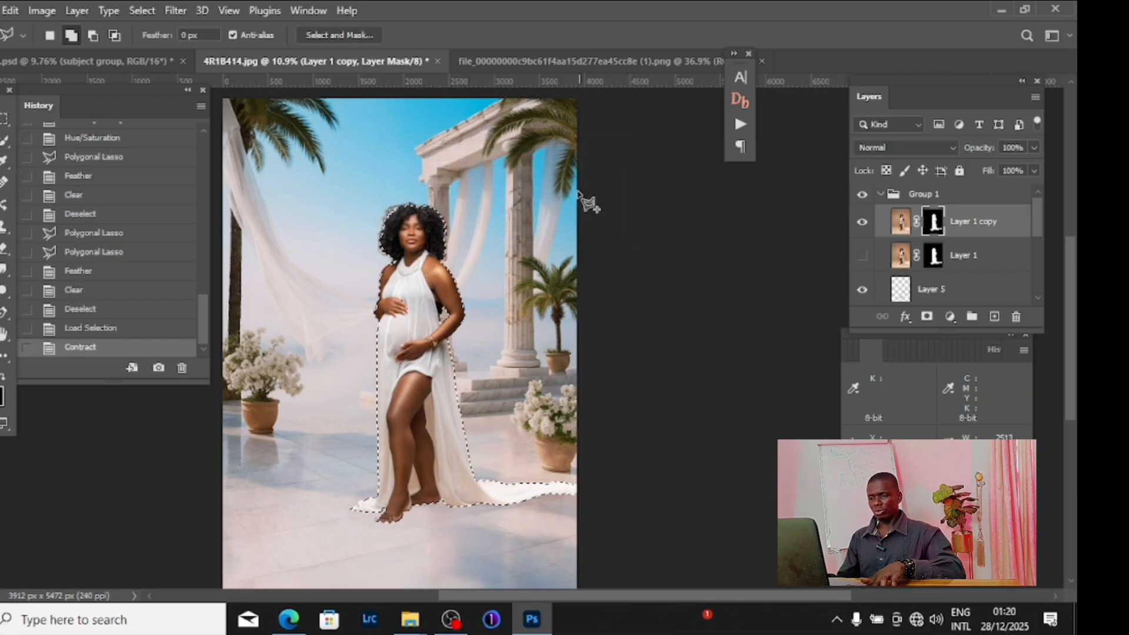
Step: Check the contracted selection along the dress edge and feather it by 1 pixel
{"action": "scroll", "coordinate": [456, 371], "scroll_direction": "up", "scroll_amount": 5}
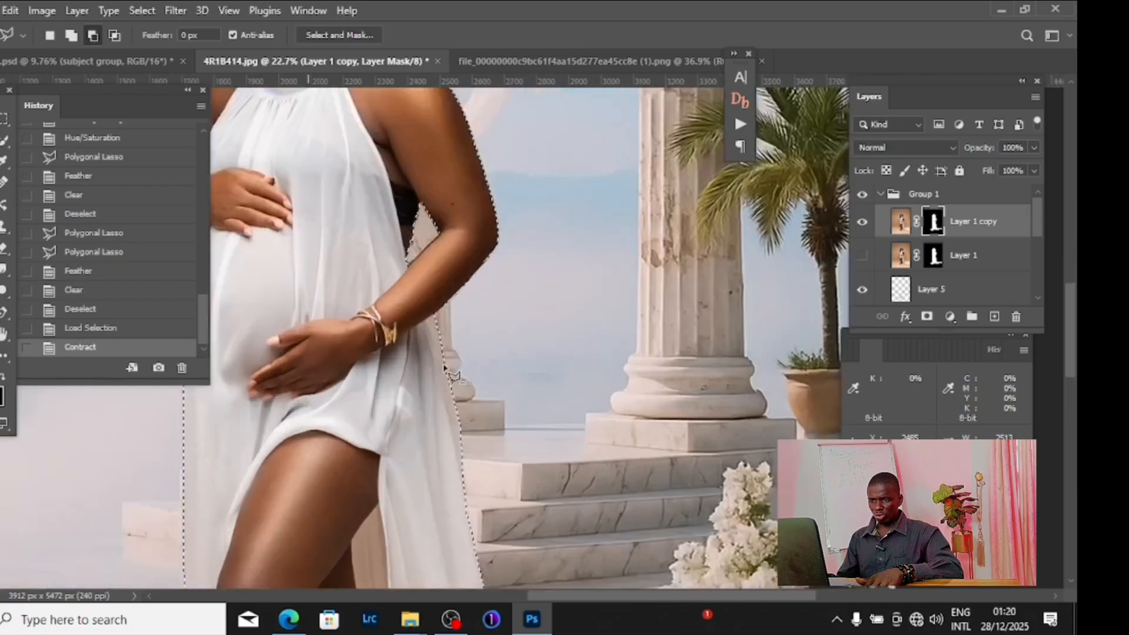
{"action": "scroll", "coordinate": [446, 368], "scroll_direction": "up", "scroll_amount": 12}
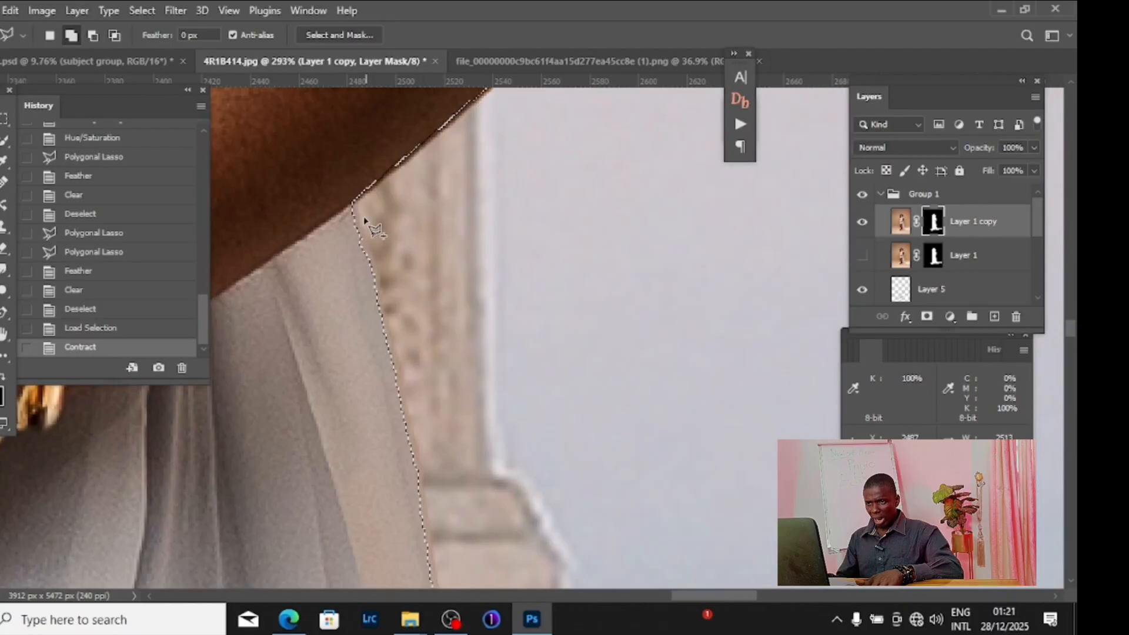
{"action": "scroll", "coordinate": [356, 197], "scroll_direction": "down", "scroll_amount": 10}
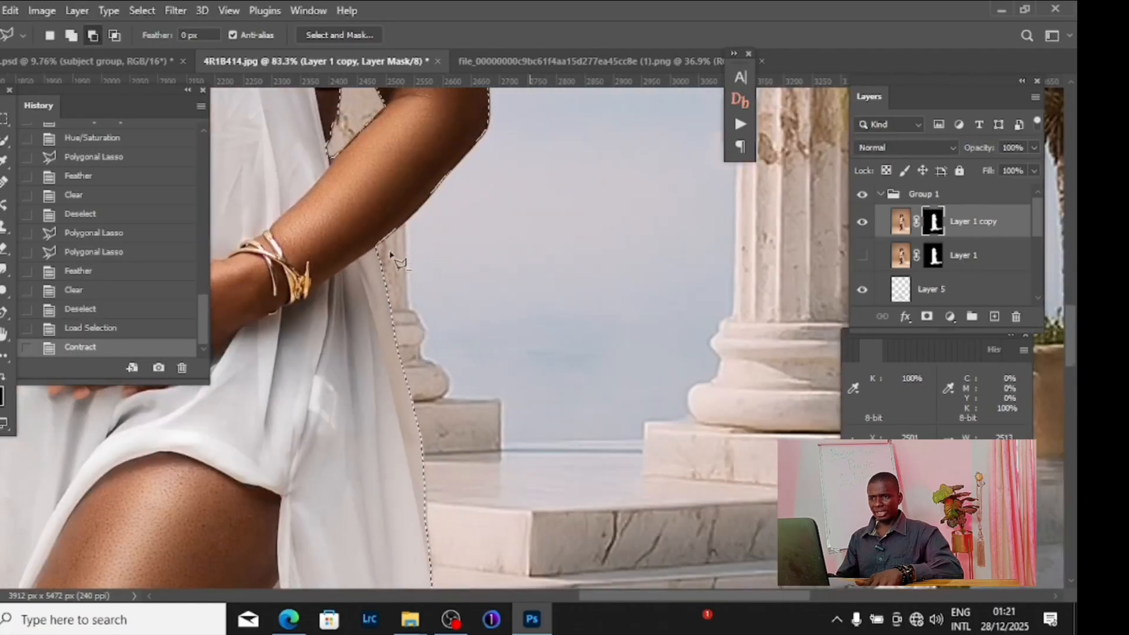
{"action": "scroll", "coordinate": [379, 182], "scroll_direction": "down", "scroll_amount": 4}
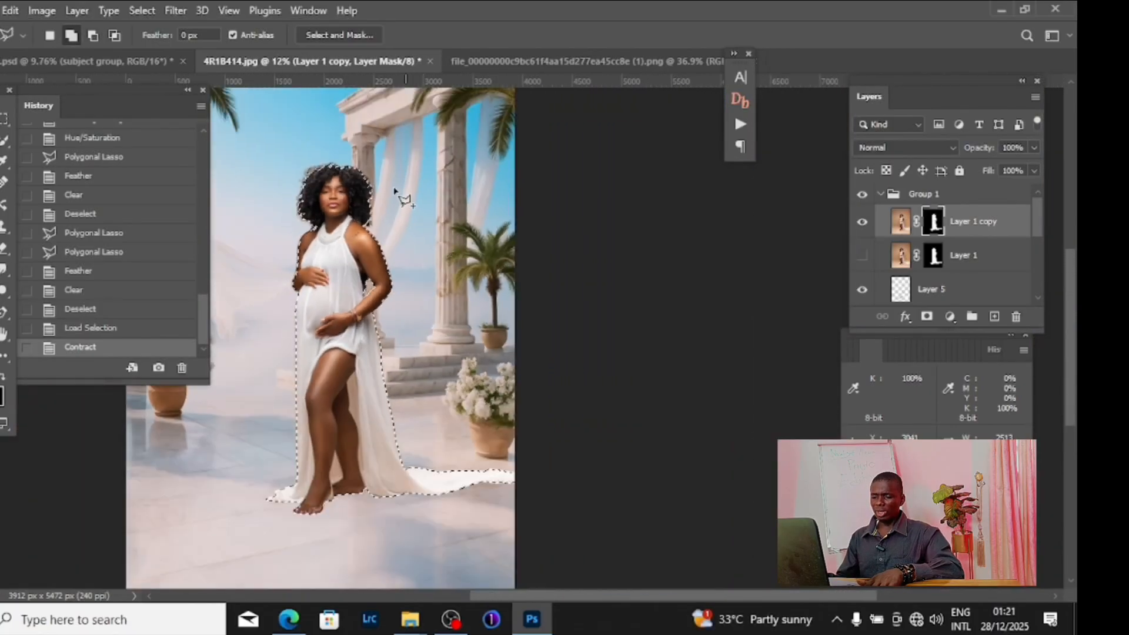
{"action": "right_click", "coordinate": [395, 189]}
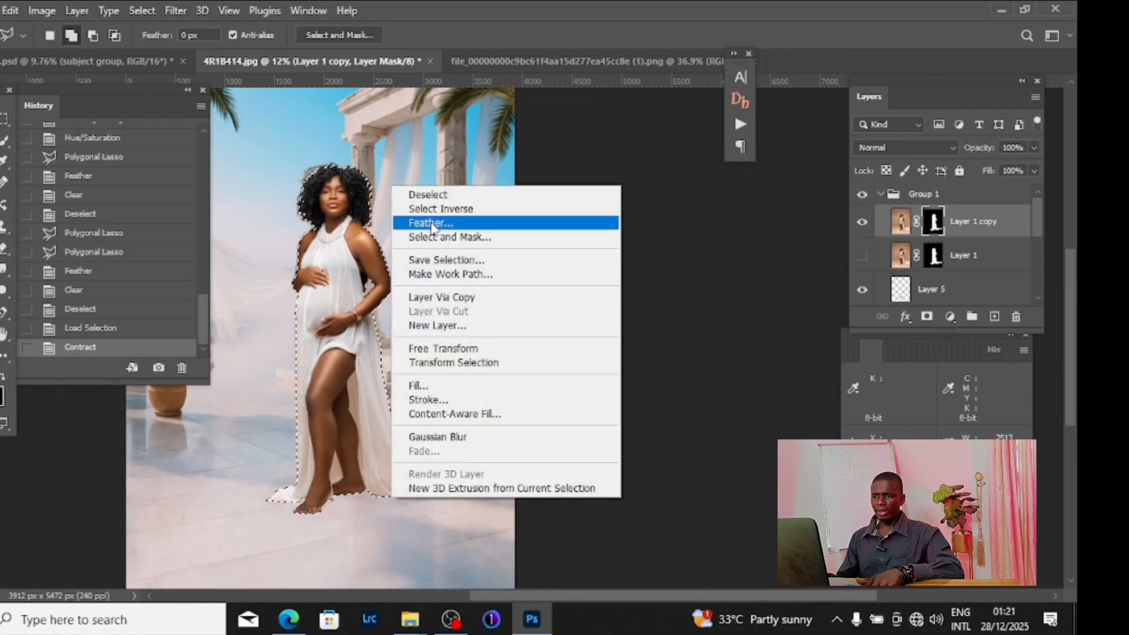
{"action": "left_click", "coordinate": [415, 218]}
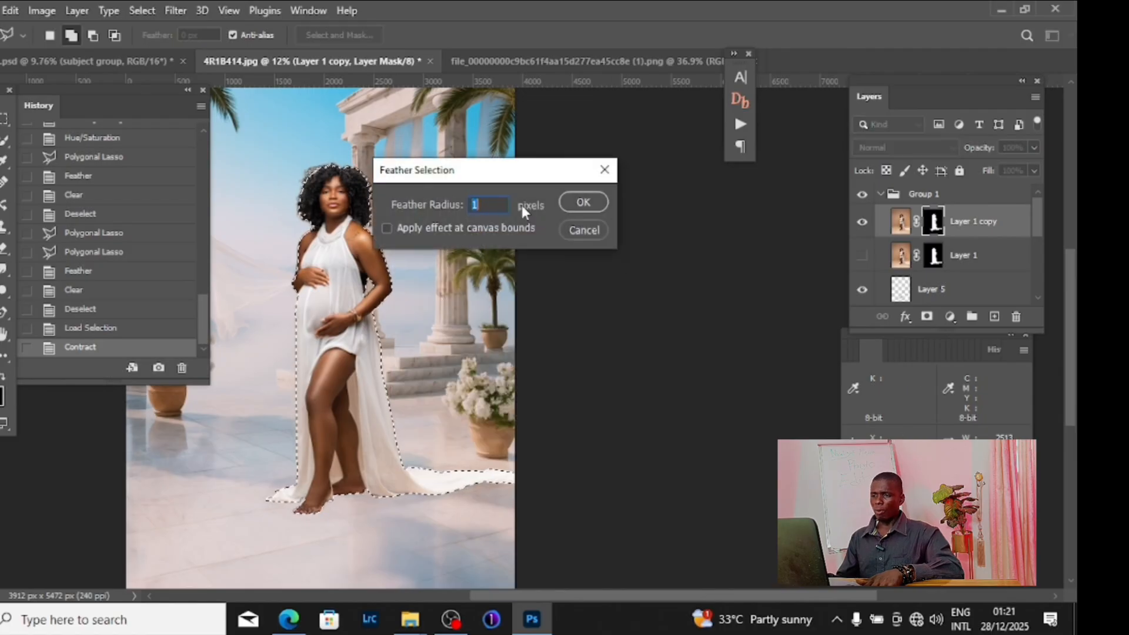
{"action": "left_click", "coordinate": [583, 201]}
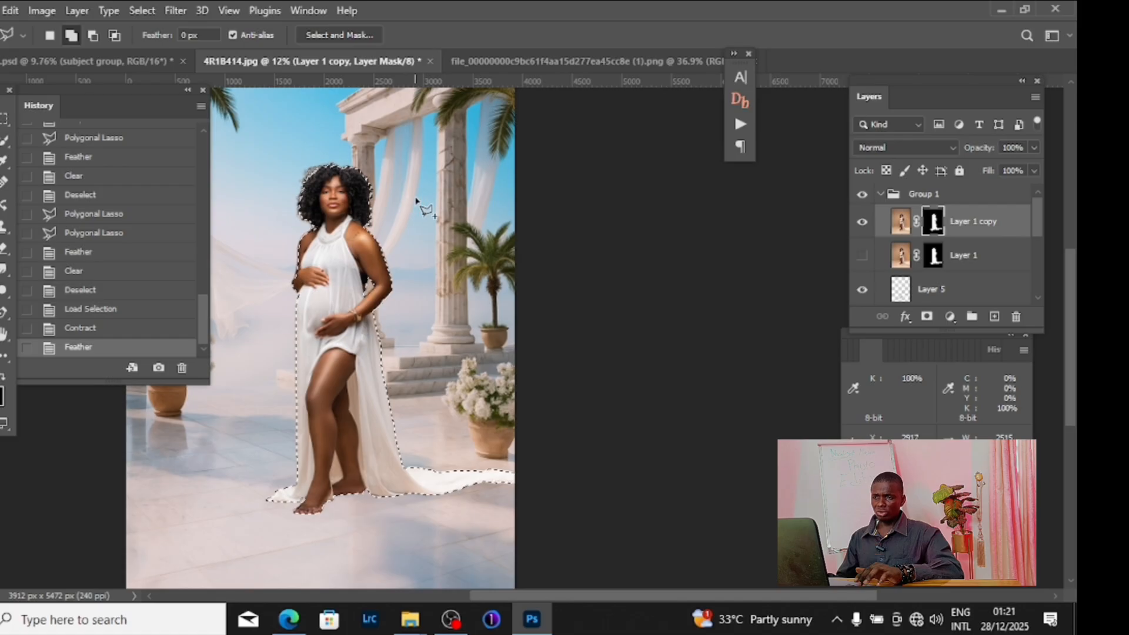
Step: Check the selection around the hair, invert it, clear the outer edge from the Layer 1 copy mask and deselect
{"action": "scroll", "coordinate": [321, 203], "scroll_direction": "up", "scroll_amount": 5}
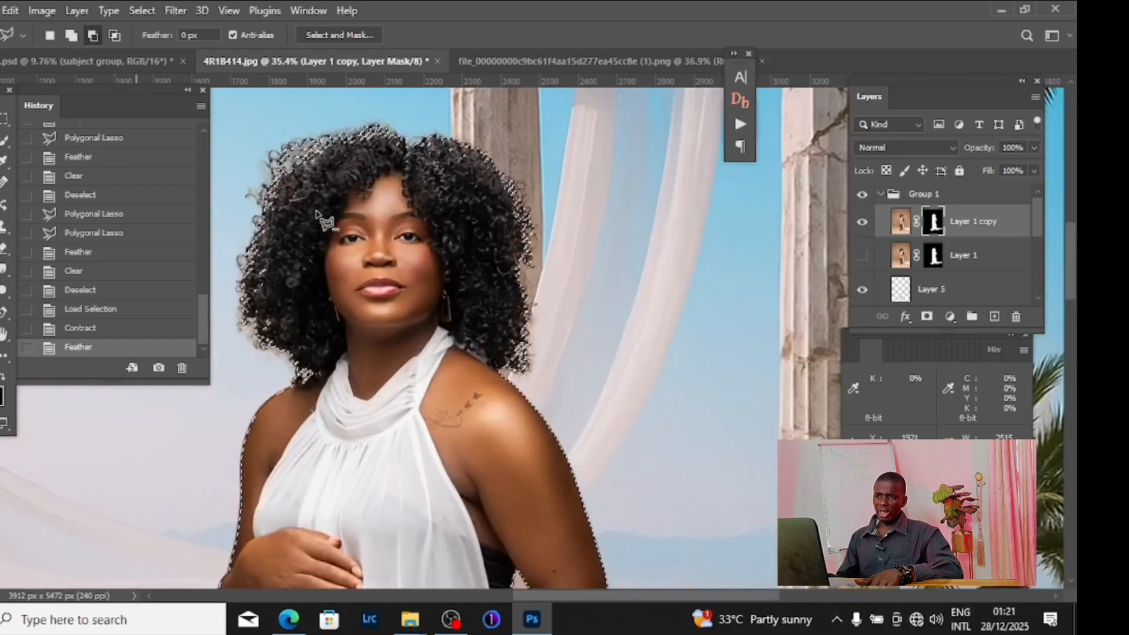
{"action": "scroll", "coordinate": [316, 216], "scroll_direction": "up", "scroll_amount": 1}
{"action": "left_click_drag", "start_coordinate": [310, 222], "coordinate": [441, 270]}
{"action": "left_click_drag", "start_coordinate": [370, 250], "coordinate": [287, 237]}
{"action": "scroll", "coordinate": [484, 233], "scroll_direction": "down", "scroll_amount": 3}
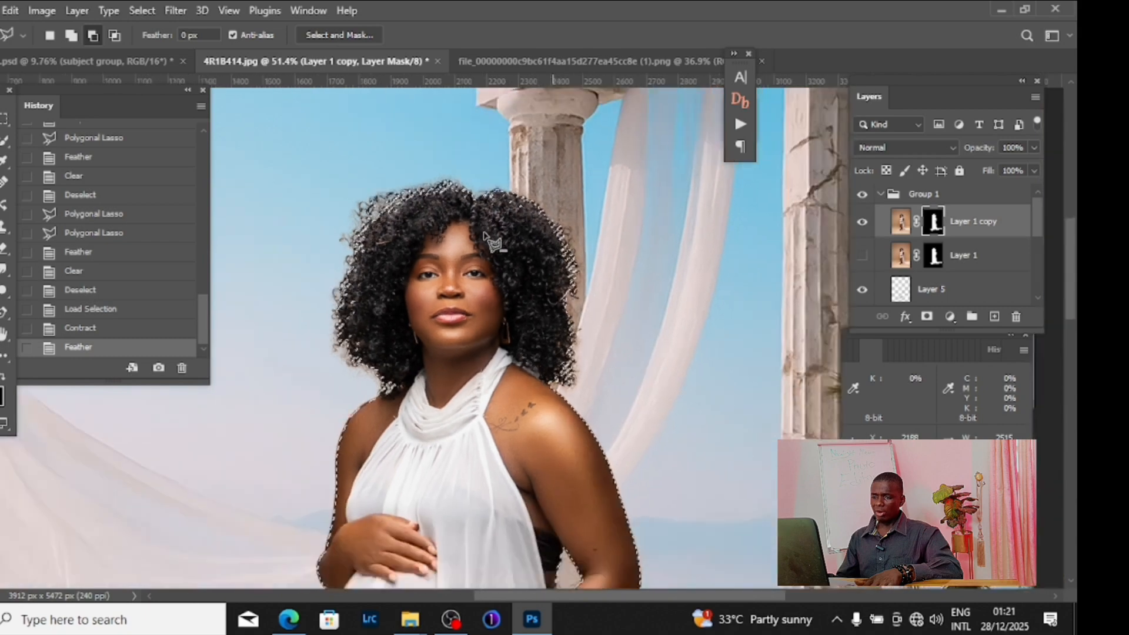
{"action": "scroll", "coordinate": [484, 233], "scroll_direction": "down", "scroll_amount": 4}
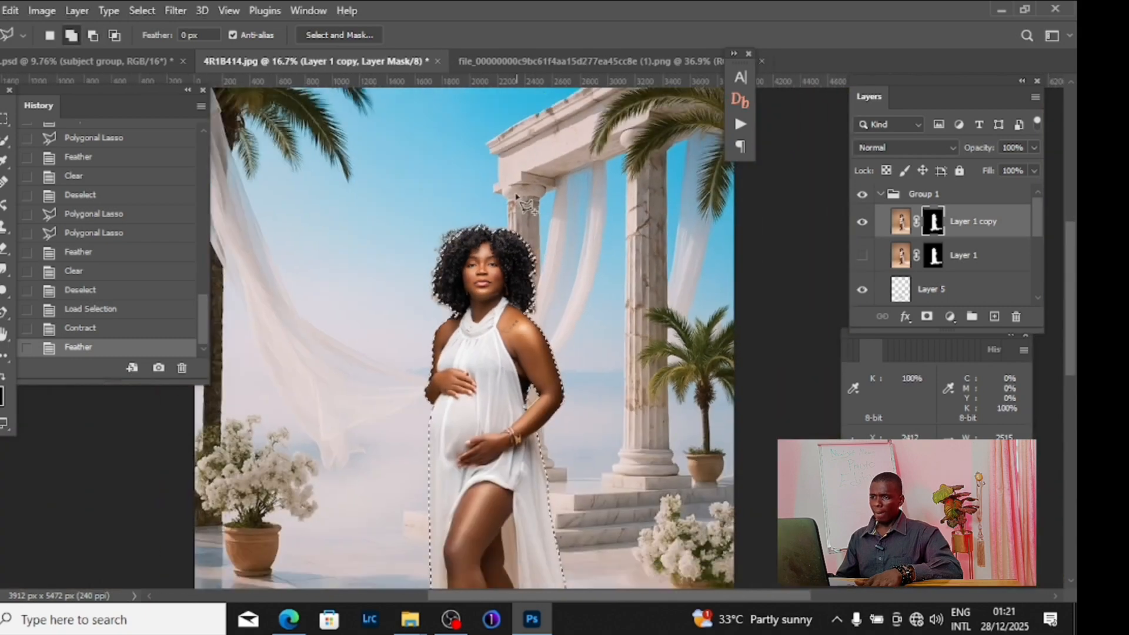
{"action": "right_click", "coordinate": [505, 180]}
{"action": "left_click", "coordinate": [556, 207]}
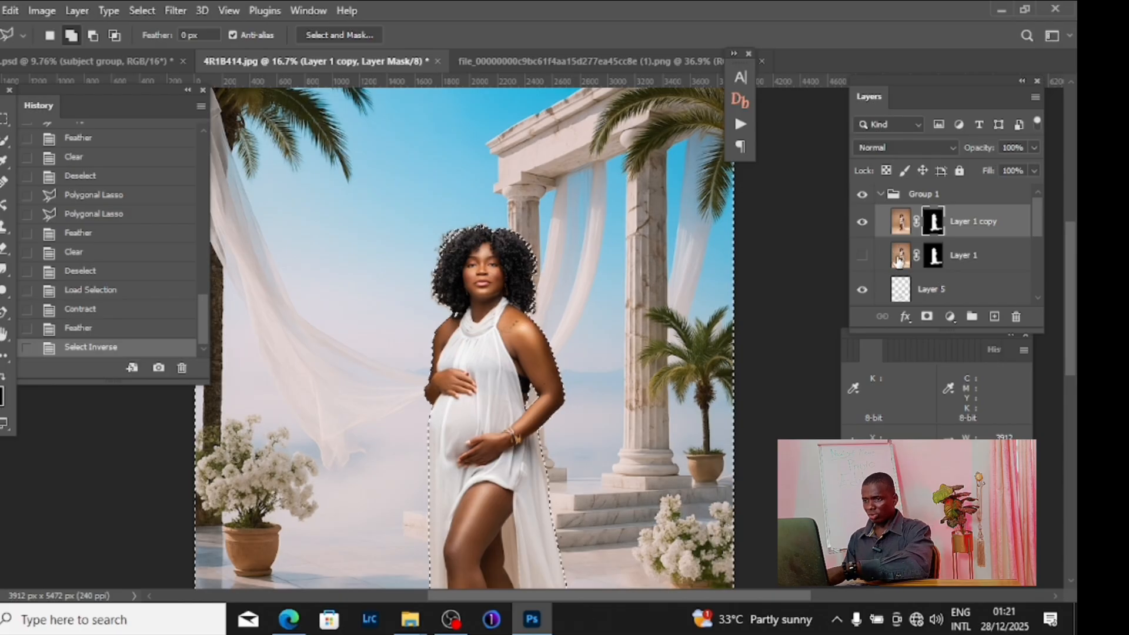
{"action": "key", "text": "Delete"}
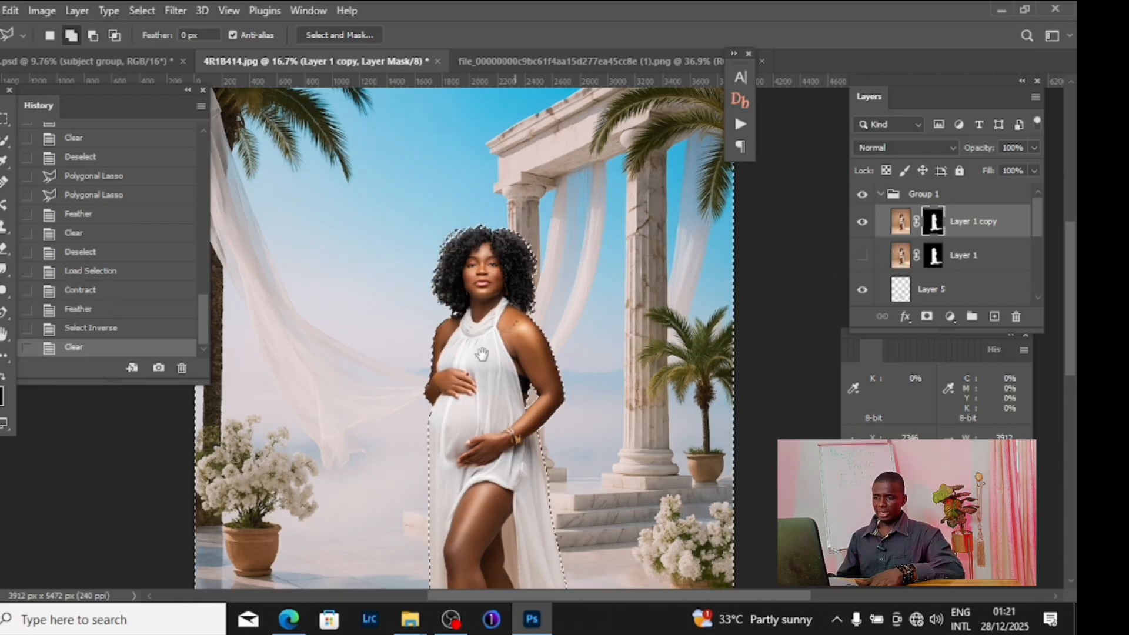
{"action": "scroll", "coordinate": [482, 353], "scroll_direction": "down", "scroll_amount": 3}
{"action": "right_click", "coordinate": [579, 250]}
{"action": "left_click", "coordinate": [591, 255]}
{"action": "scroll", "coordinate": [534, 457], "scroll_direction": "up", "scroll_amount": 2}
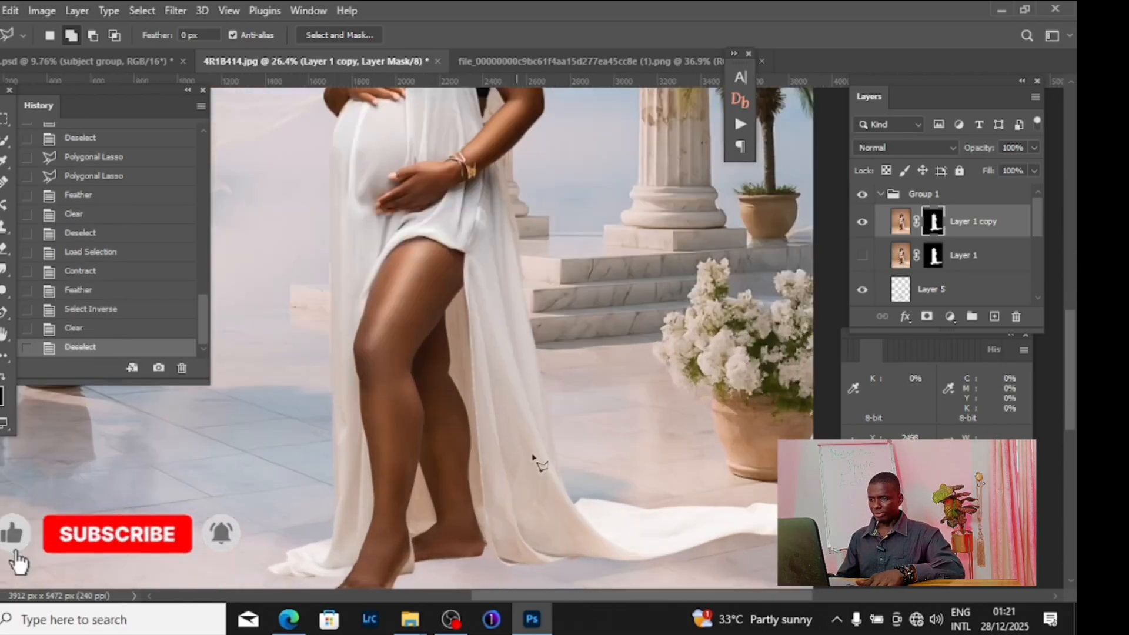
Step: Examine the dress hem, the legs and the whole composite for remaining fringe along the cutout edges
{"action": "scroll", "coordinate": [533, 458], "scroll_direction": "up", "scroll_amount": 5}
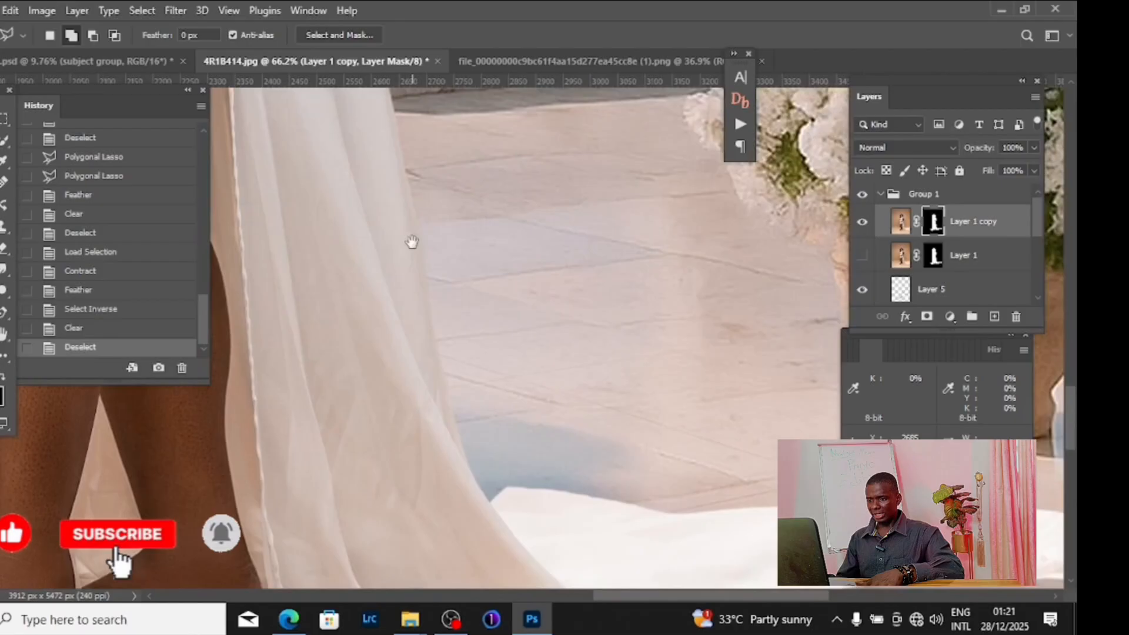
{"action": "left_click_drag", "start_coordinate": [412, 241], "coordinate": [487, 403]}
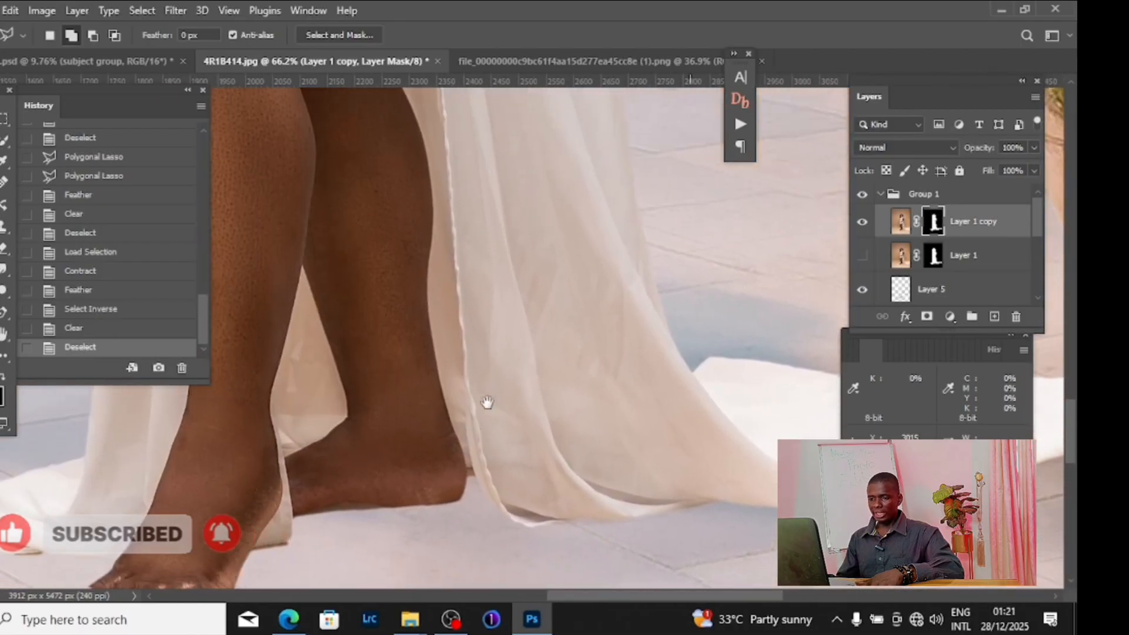
{"action": "scroll", "coordinate": [487, 403], "scroll_direction": "down", "scroll_amount": 6}
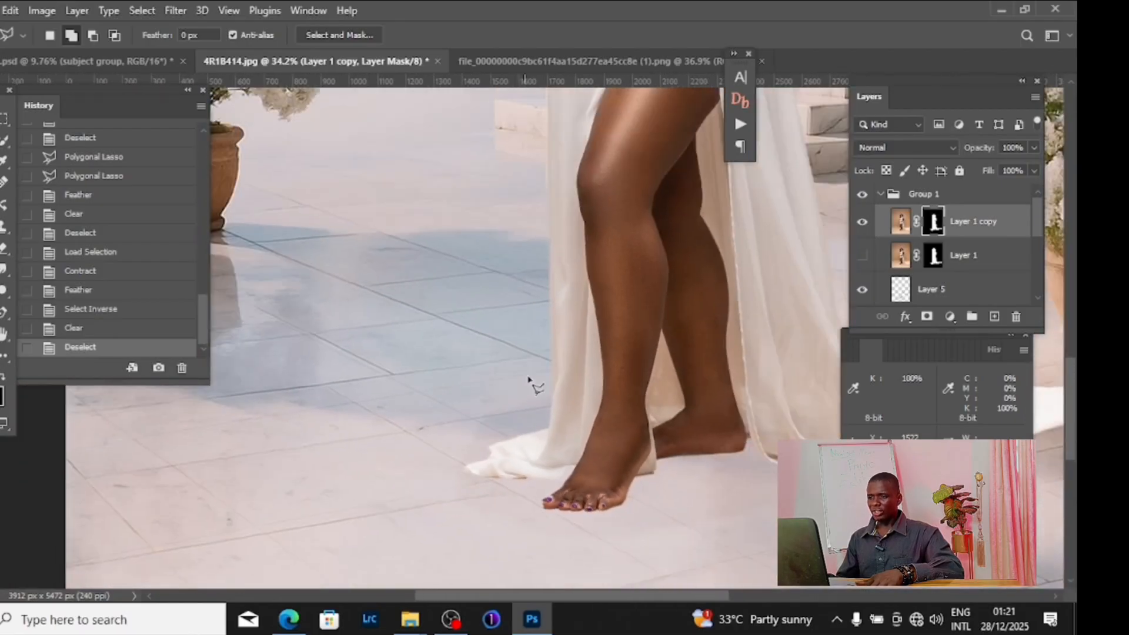
{"action": "scroll", "coordinate": [529, 380], "scroll_direction": "down", "scroll_amount": 9}
{"action": "left_click_drag", "start_coordinate": [560, 301], "coordinate": [473, 380]}
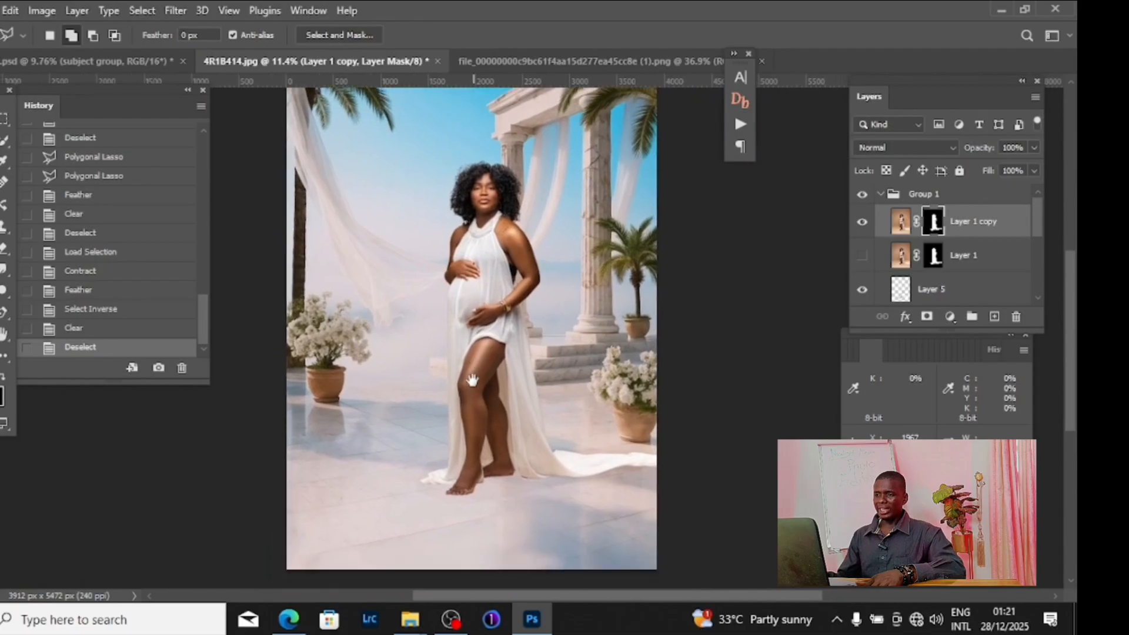
{"action": "scroll", "coordinate": [486, 265], "scroll_direction": "up", "scroll_amount": 2}
{"action": "scroll", "coordinate": [506, 306], "scroll_direction": "down", "scroll_amount": 4}
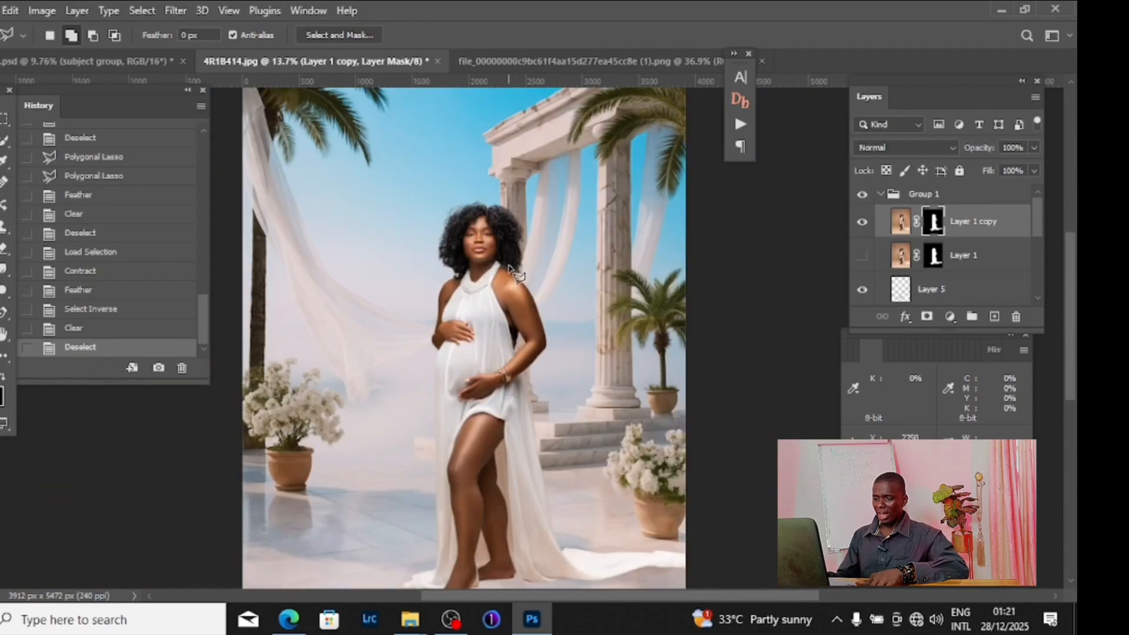
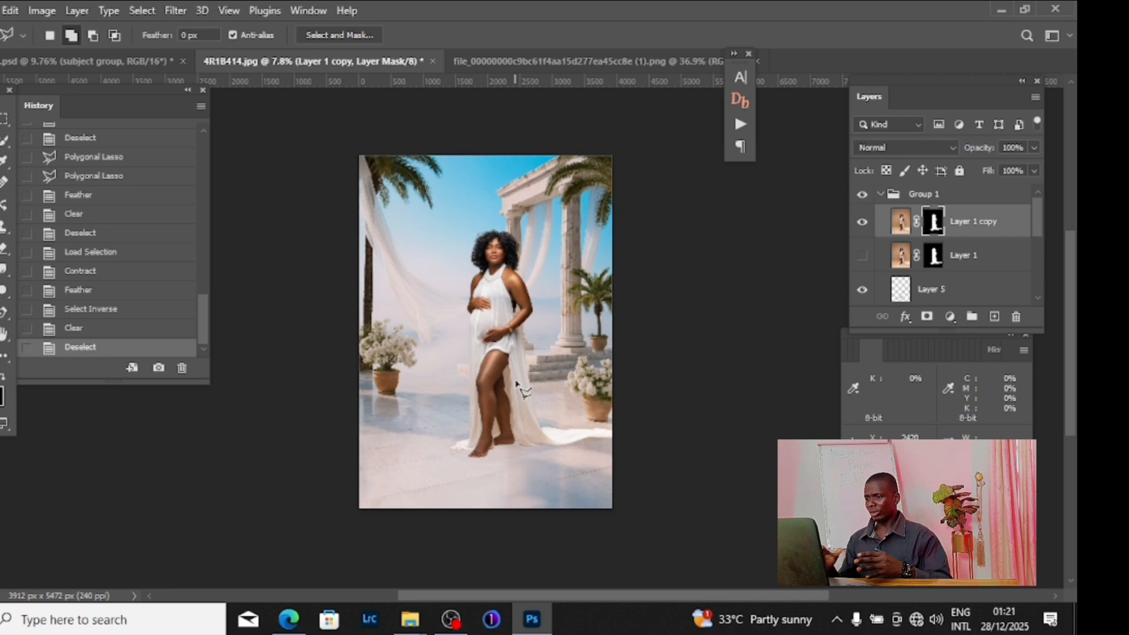
Step: Add a Drop Shadow layer style to Layer 1 copy
{"action": "right_click", "coordinate": [947, 220]}
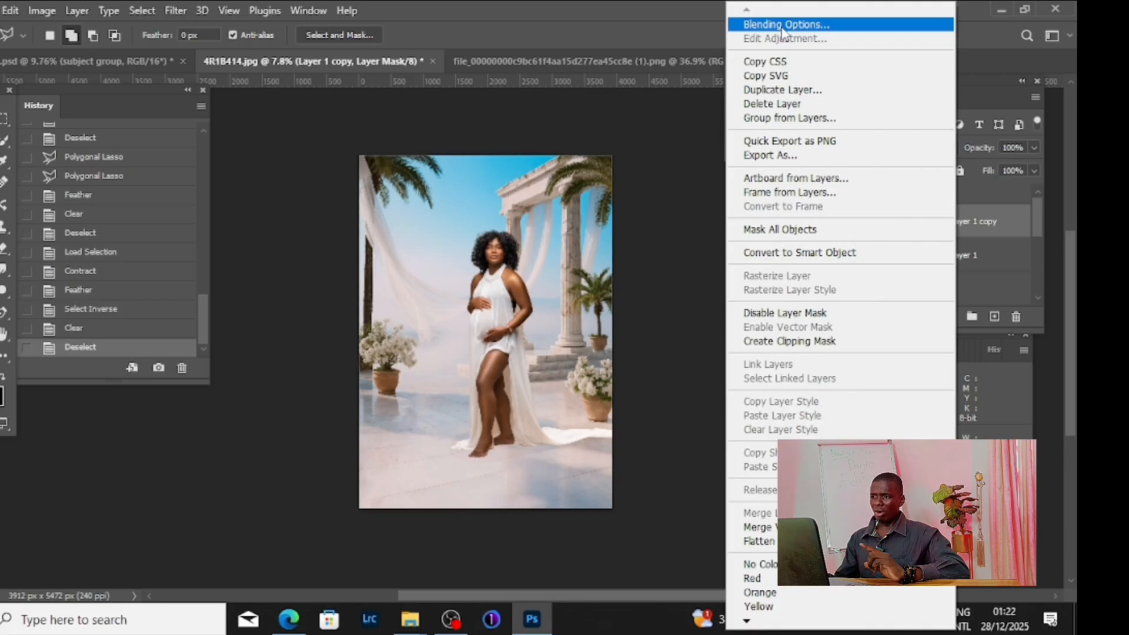
{"action": "left_click", "coordinate": [782, 26]}
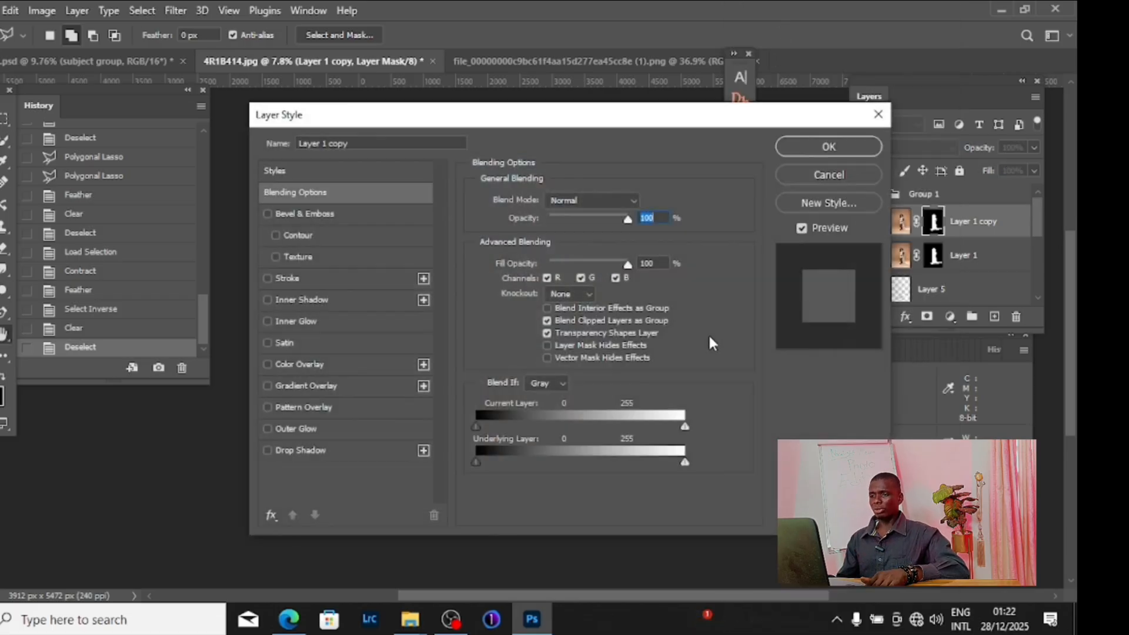
{"action": "left_click_drag", "start_coordinate": [359, 118], "coordinate": [706, 68]}
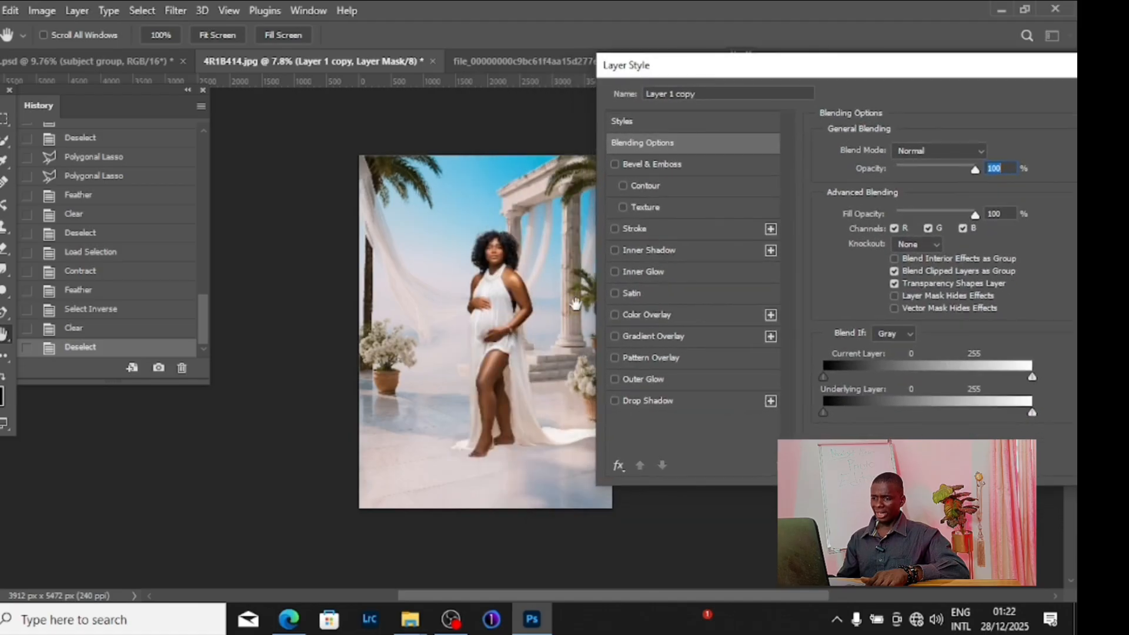
{"action": "left_click", "coordinate": [614, 400]}
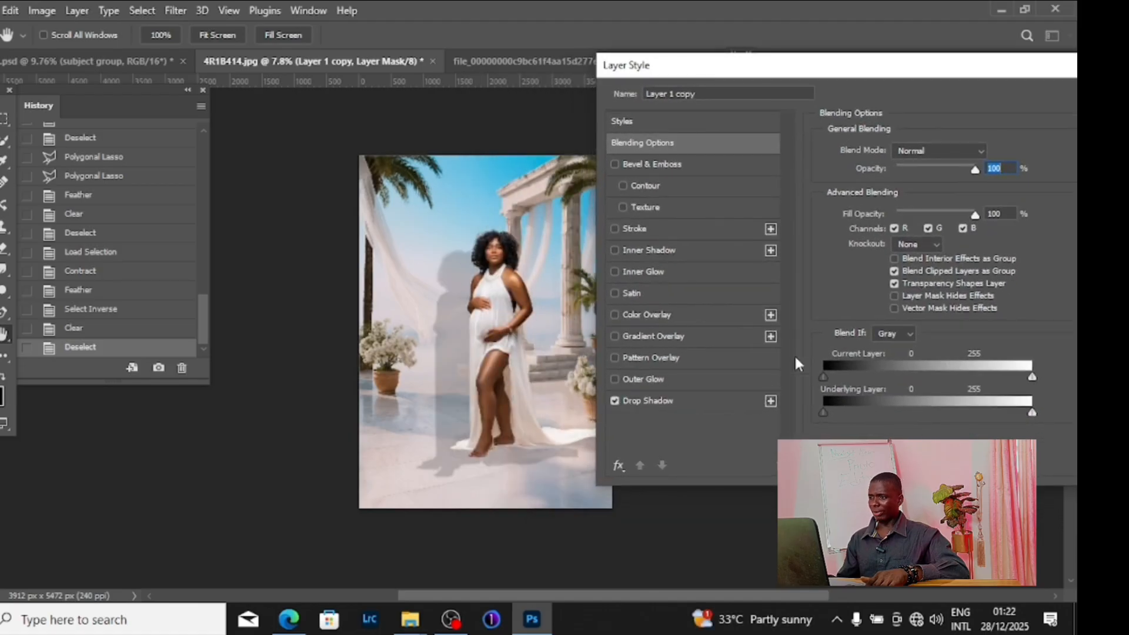
{"action": "left_click_drag", "start_coordinate": [938, 64], "coordinate": [652, 99]}
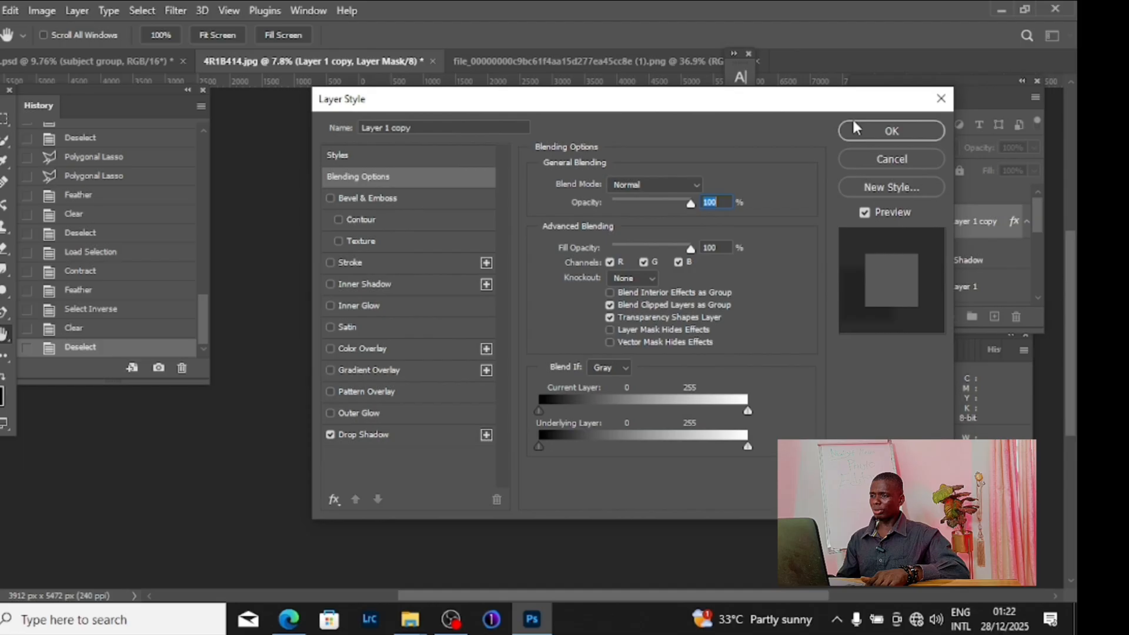
{"action": "left_click", "coordinate": [891, 130]}
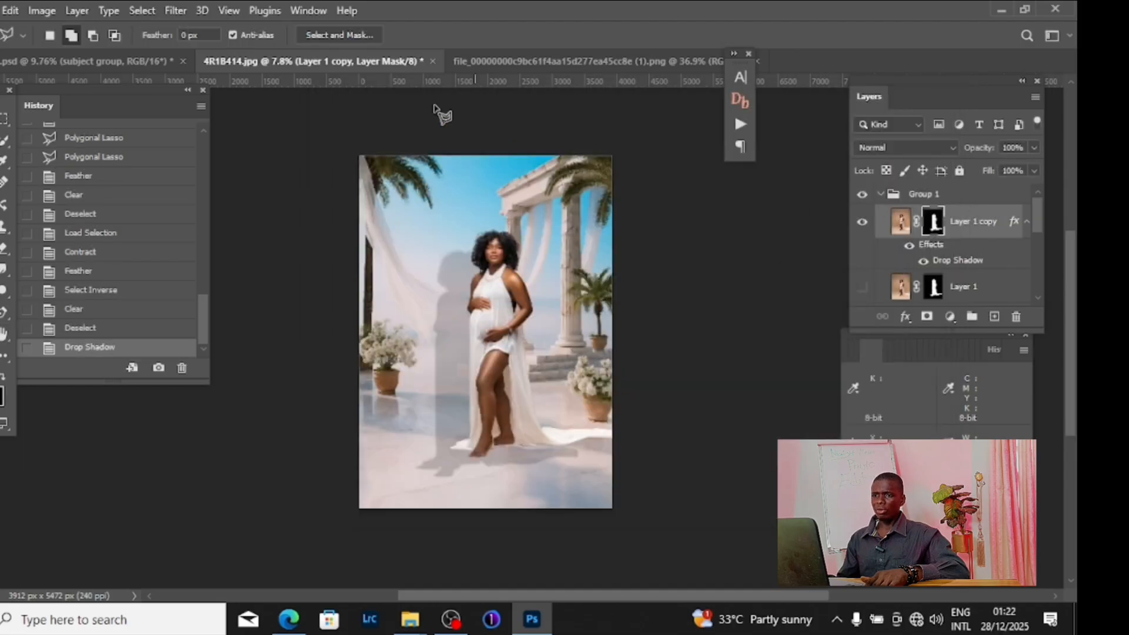
Step: Separate the drop shadow of Layer 1 copy into its own layer, accepting the effects notice
{"action": "left_click", "coordinate": [111, 11]}
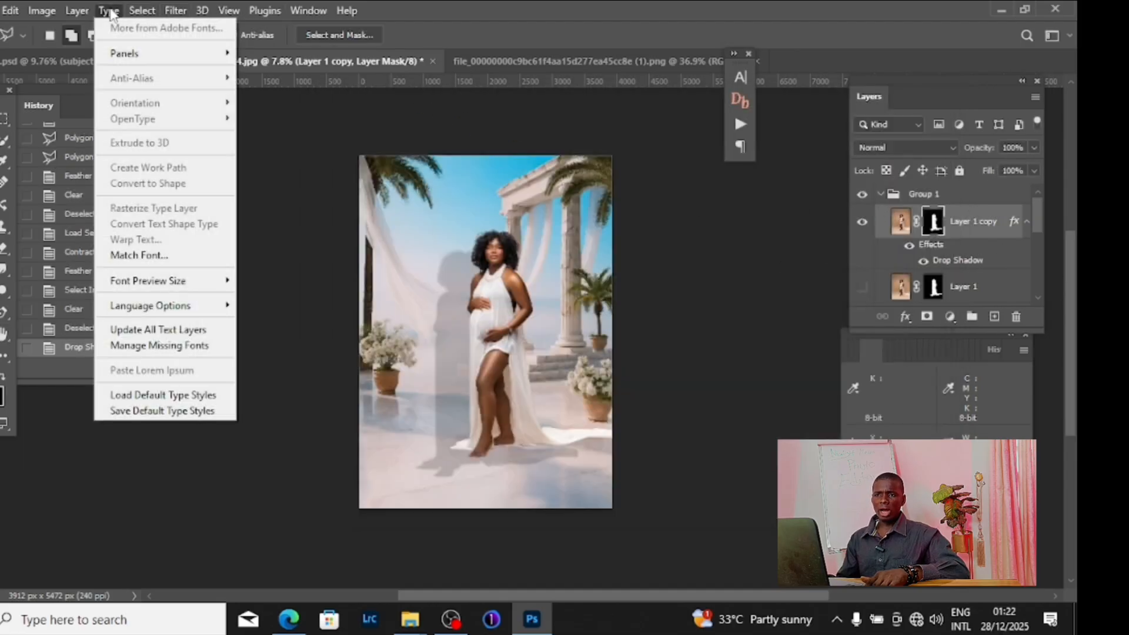
{"action": "mouse_move", "coordinate": [72, 14]}
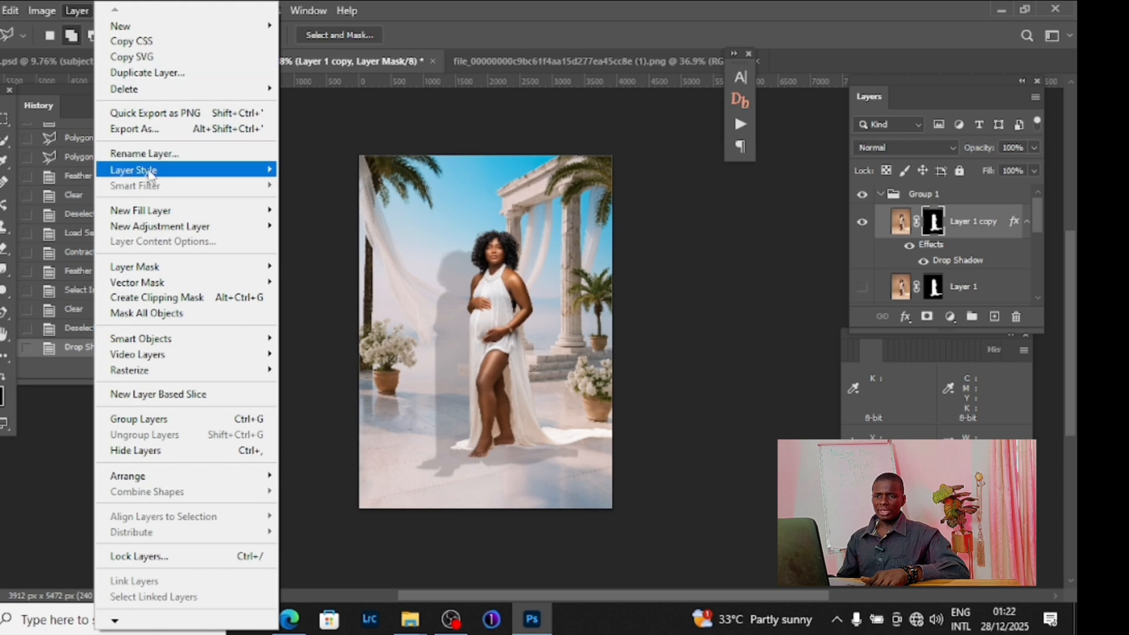
{"action": "mouse_move", "coordinate": [148, 174]}
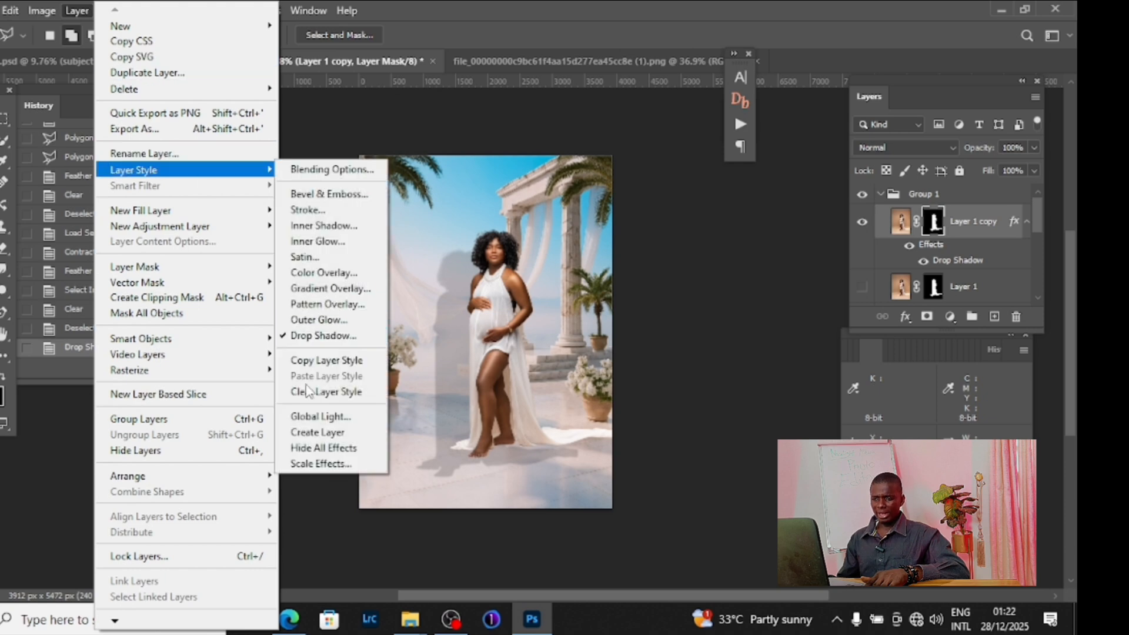
{"action": "left_click", "coordinate": [307, 434]}
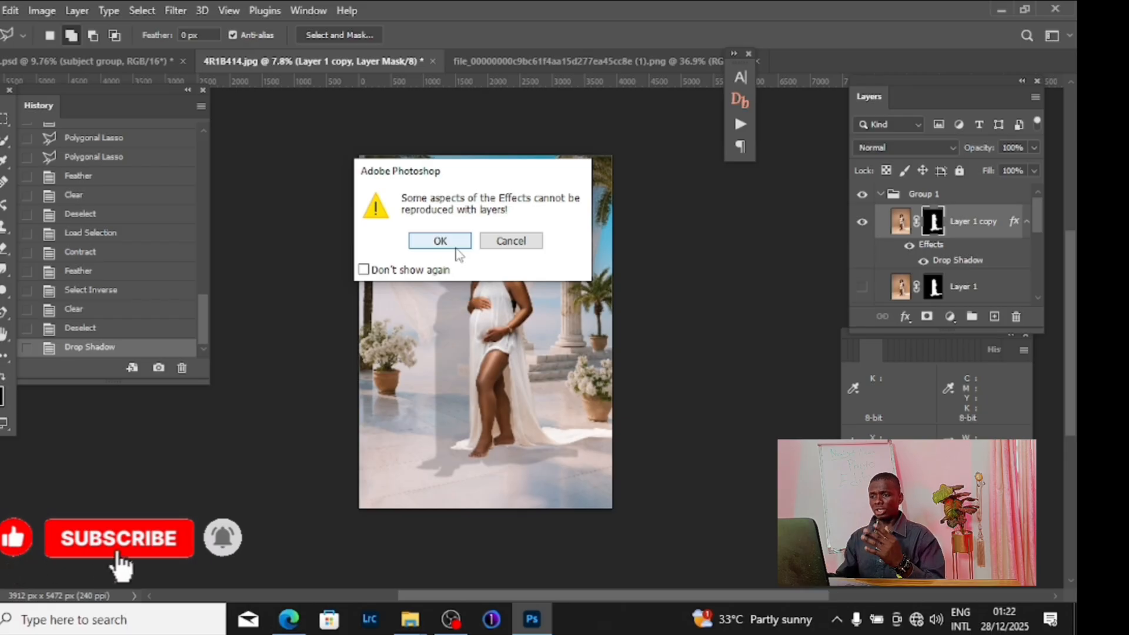
{"action": "left_click", "coordinate": [440, 242]}
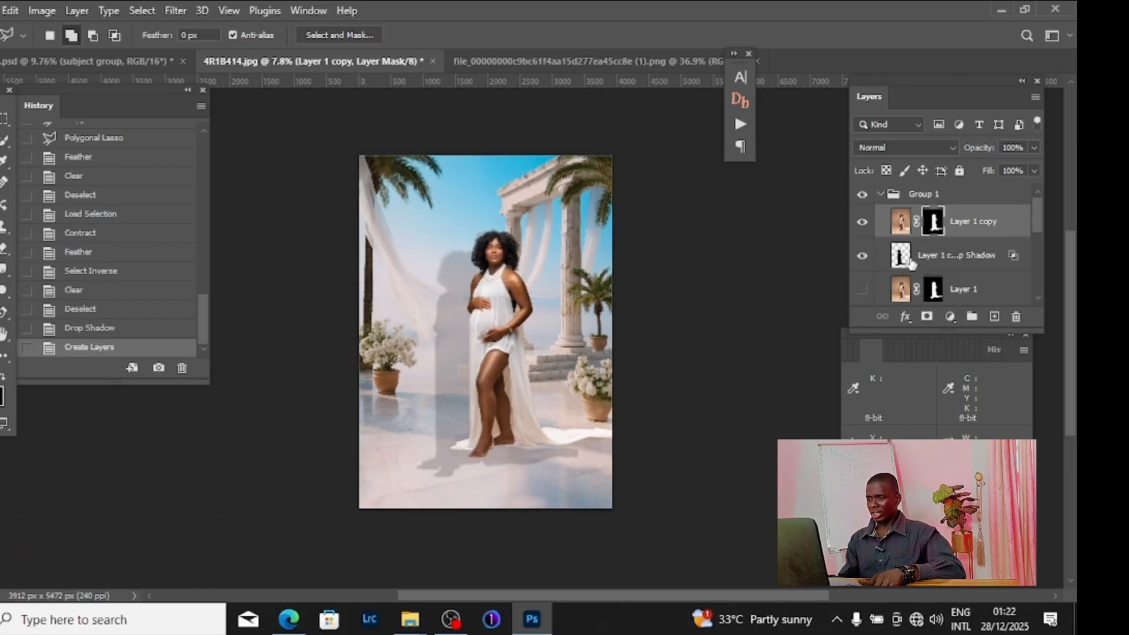
Step: Move the separated drop shadow layer behind the woman, to about X 2636 px and Y 3023 px, and apply the transform
{"action": "left_click", "coordinate": [929, 262]}
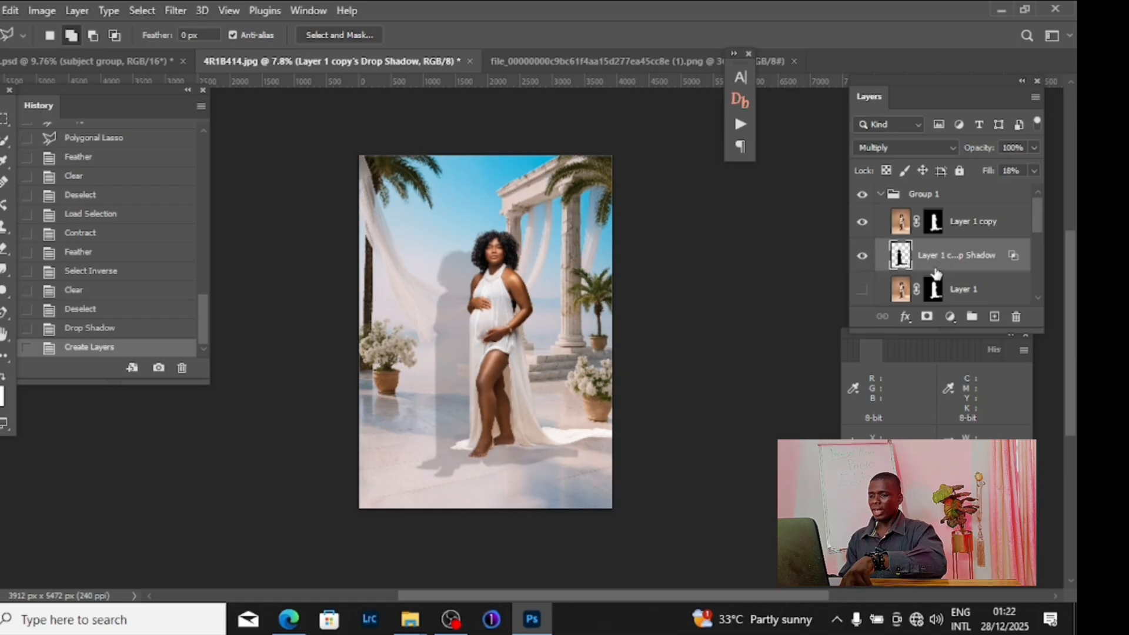
{"action": "key", "text": "ctrl+t"}
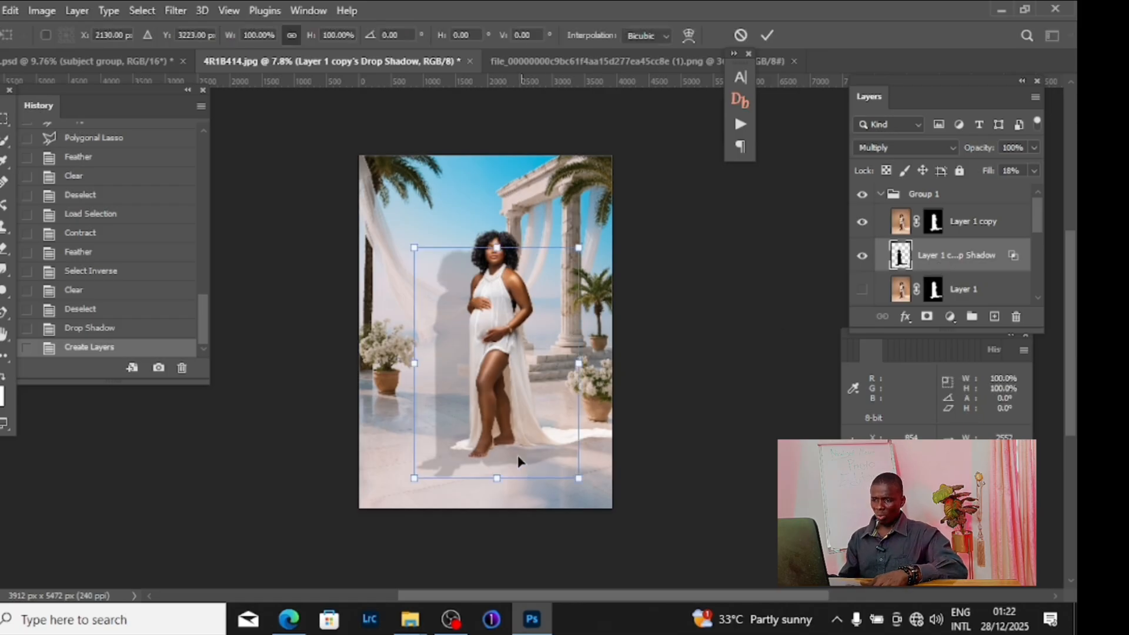
{"action": "left_click_drag", "start_coordinate": [509, 430], "coordinate": [542, 419]}
{"action": "key", "text": "Return"}
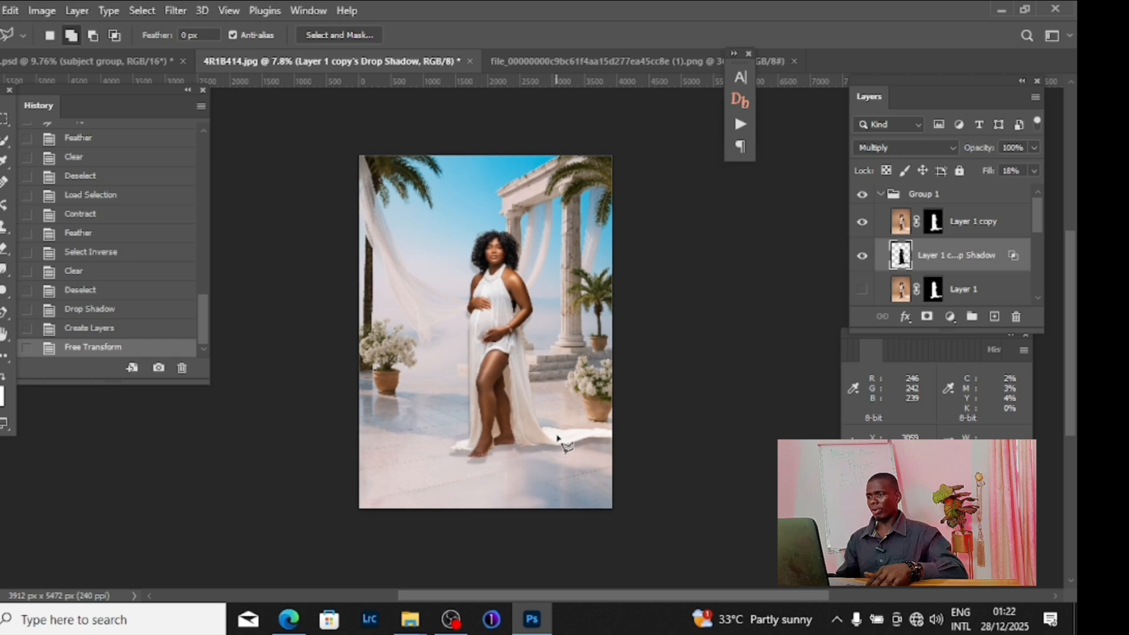
Step: Try a horizontal flip of the drop shadow layer in Free Transform and undo that flip
{"action": "key", "text": "ctrl+t"}
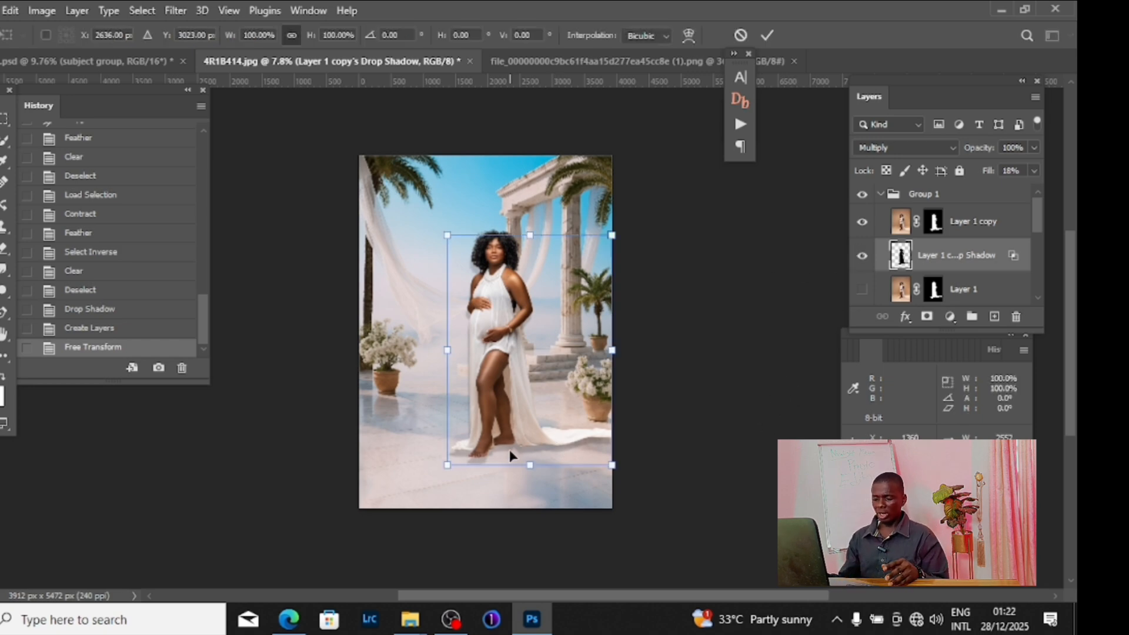
{"action": "right_click", "coordinate": [519, 452]}
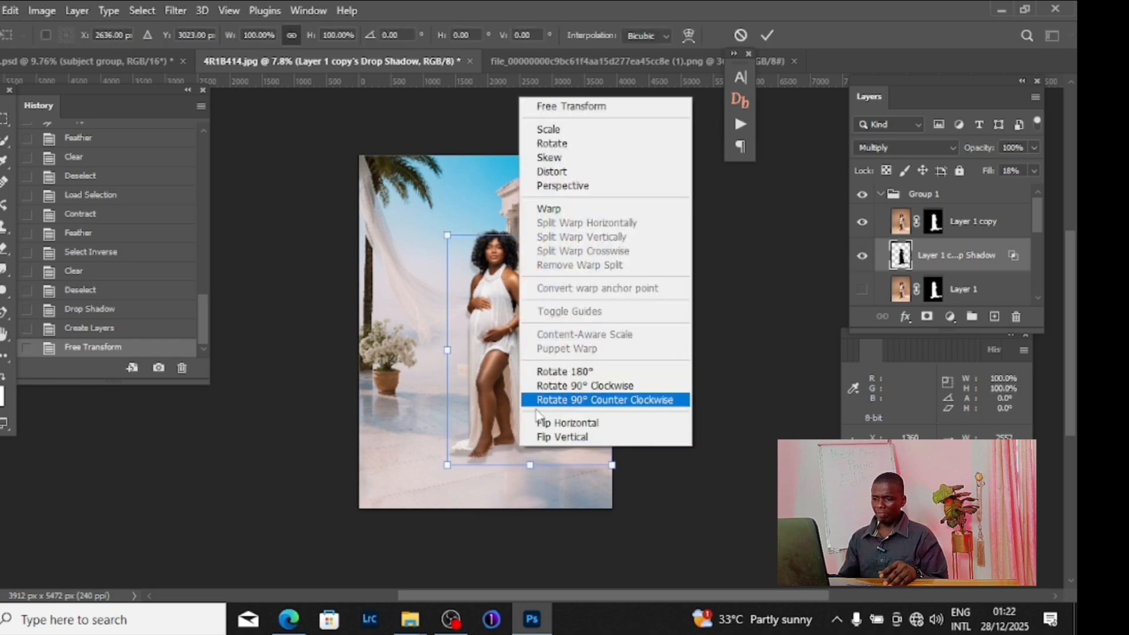
{"action": "left_click", "coordinate": [568, 424]}
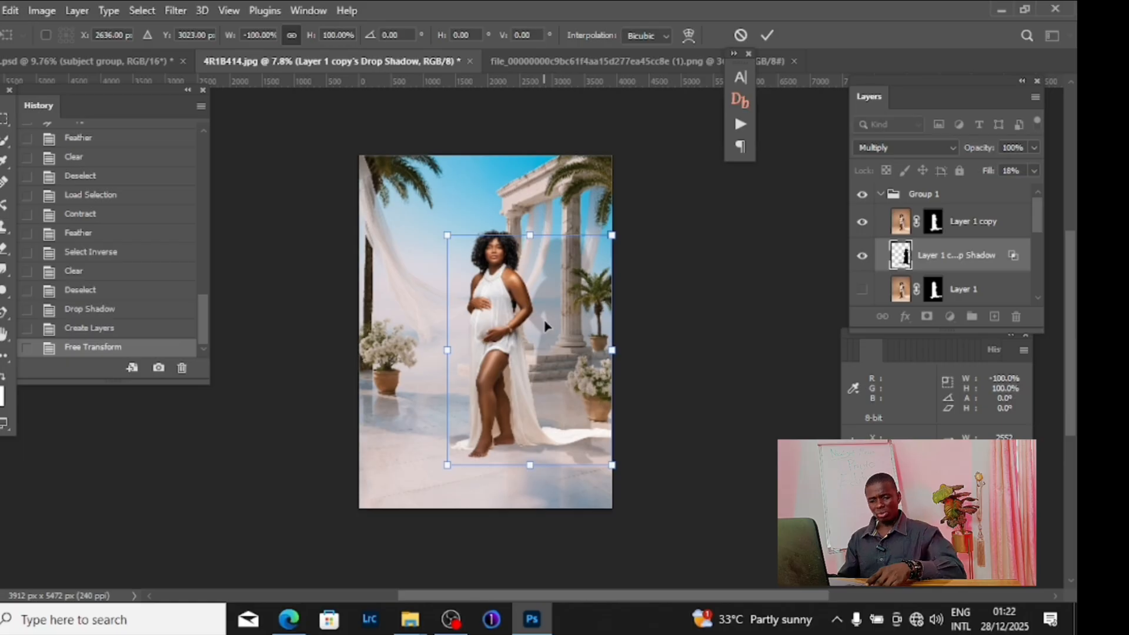
{"action": "key", "text": "ctrl+z"}
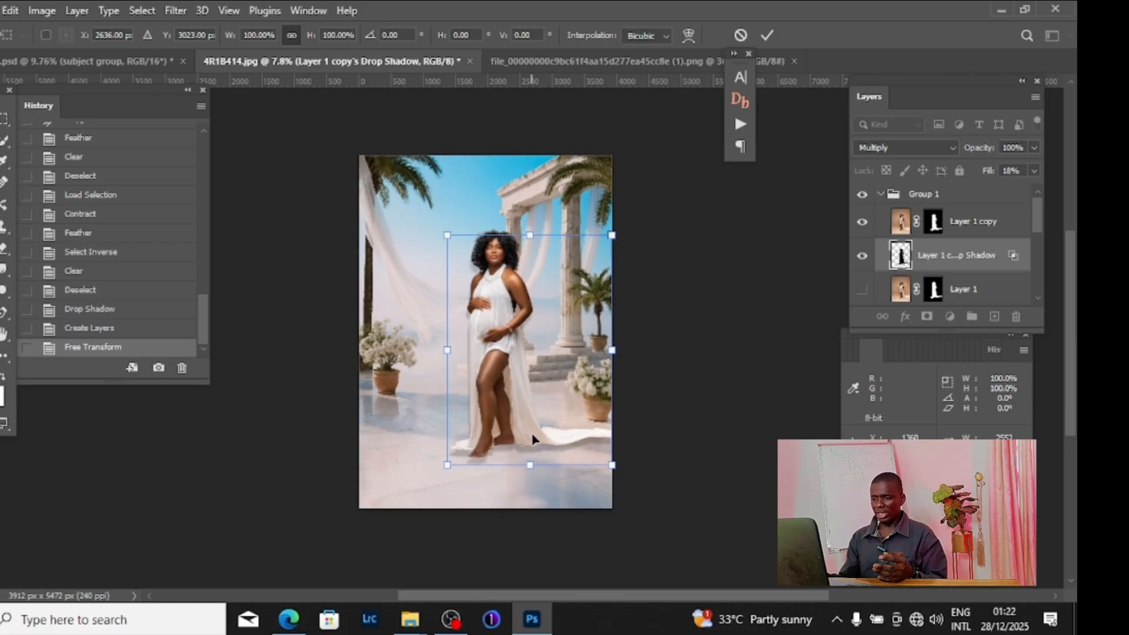
Step: Flip the drop shadow layer vertically and move it down over the floor around the woman's feet
{"action": "right_click", "coordinate": [558, 441]}
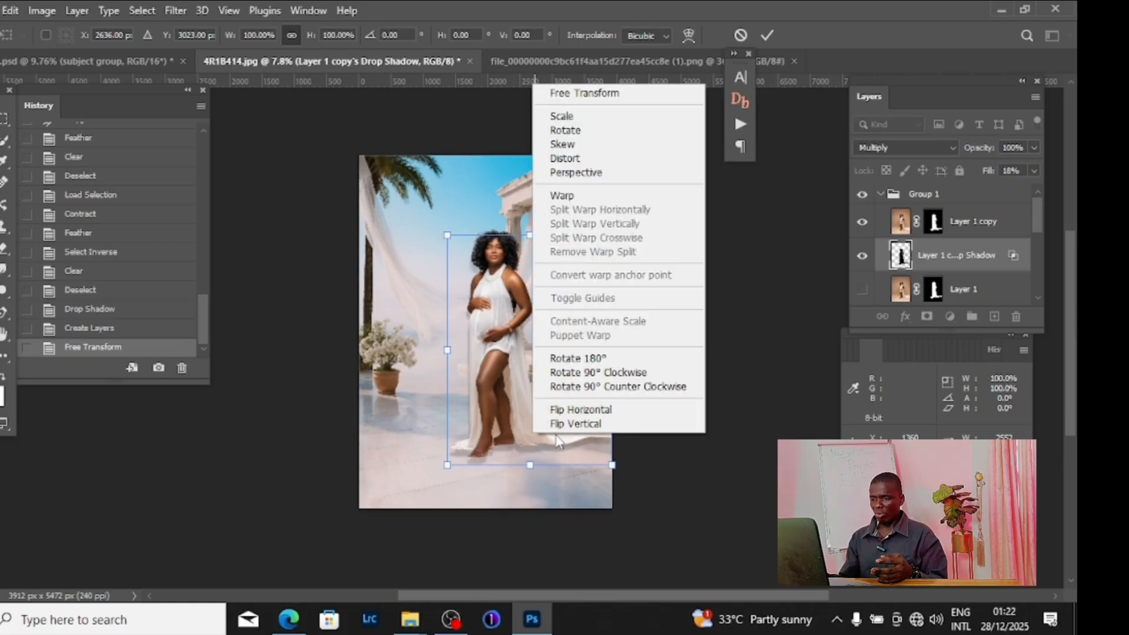
{"action": "left_click", "coordinate": [595, 429]}
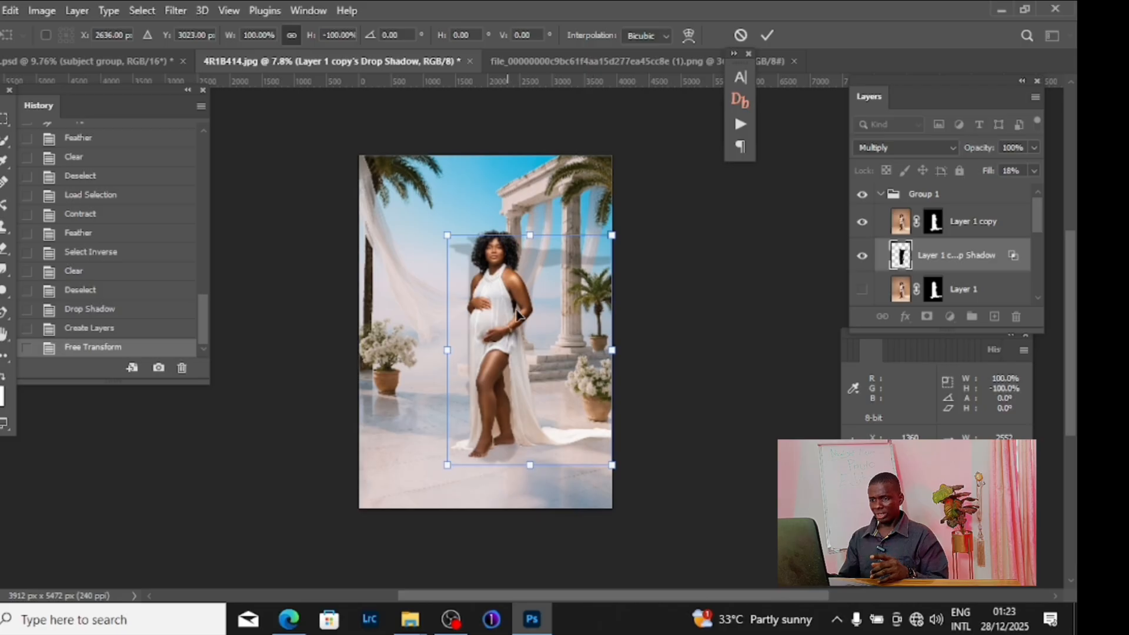
{"action": "left_click_drag", "start_coordinate": [561, 290], "coordinate": [549, 428]}
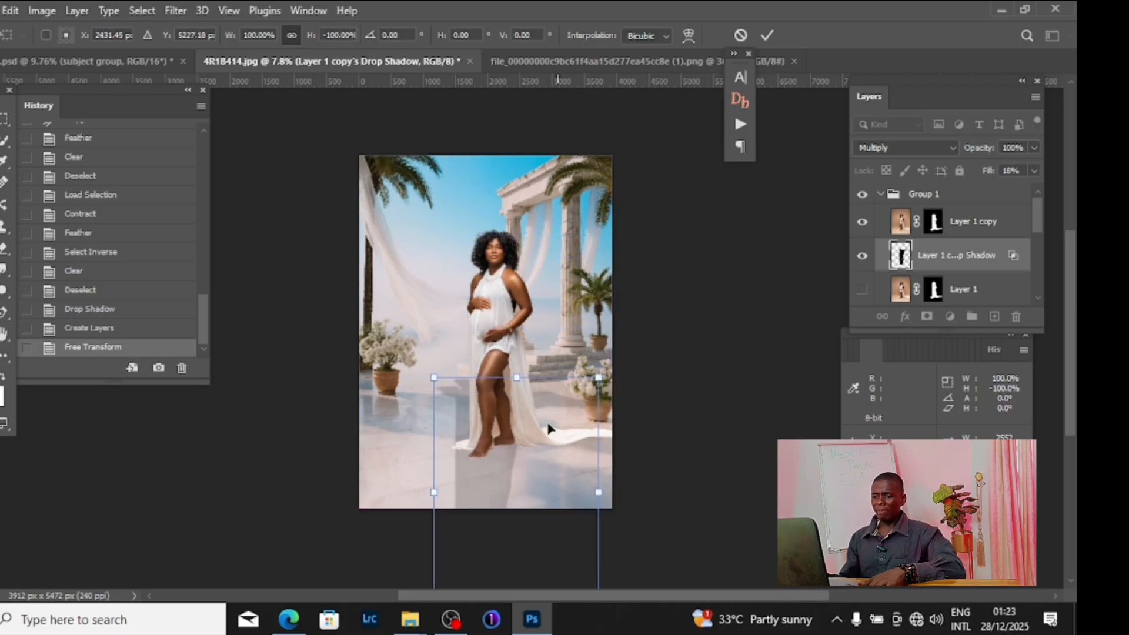
Step: Skew the flipped shadow sideways by about 62° and flatten it to about 19% height along the floor below the dress hem
{"action": "scroll", "coordinate": [547, 447], "scroll_direction": "down", "scroll_amount": 3}
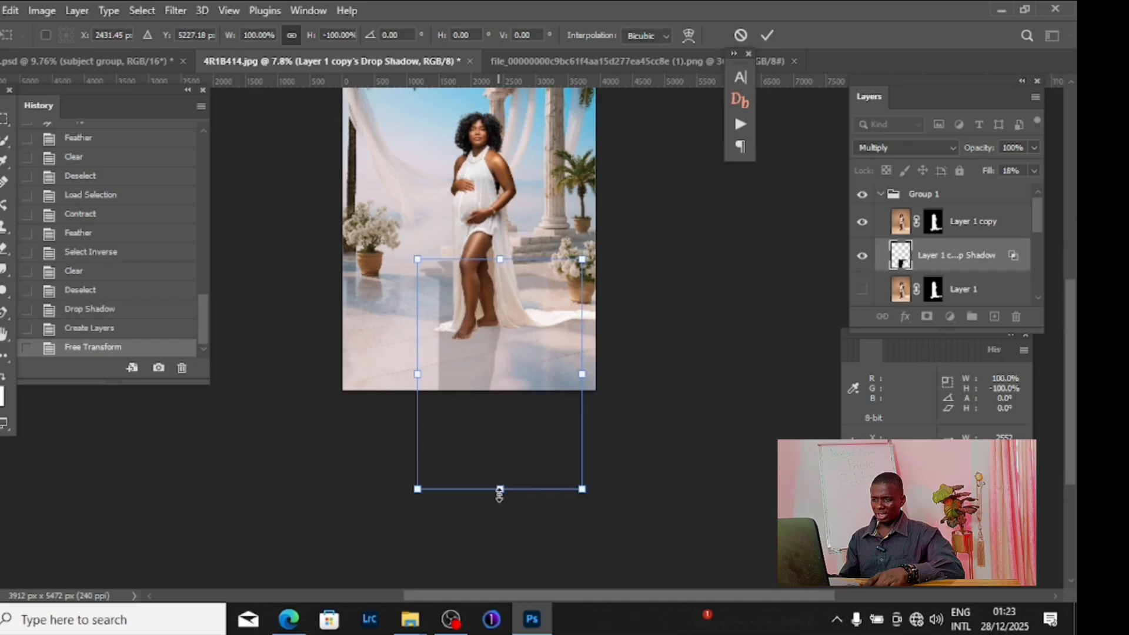
{"action": "left_click_drag", "start_coordinate": [500, 489], "coordinate": [635, 399]}
{"action": "left_click_drag", "start_coordinate": [638, 359], "coordinate": [571, 367]}
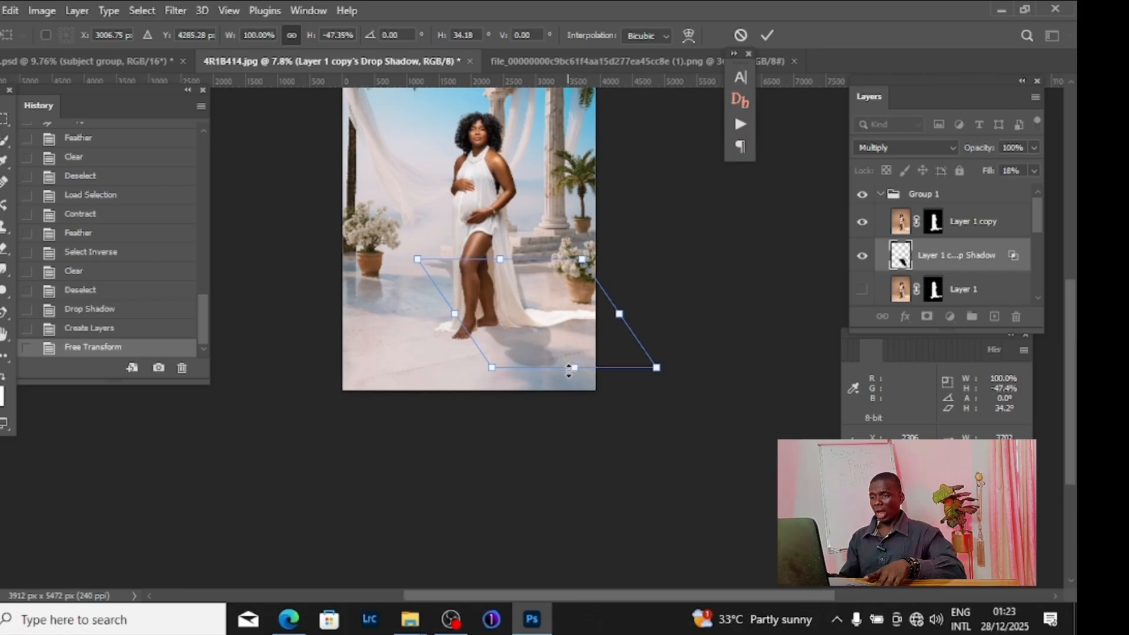
{"action": "left_click_drag", "start_coordinate": [501, 261], "coordinate": [493, 327]}
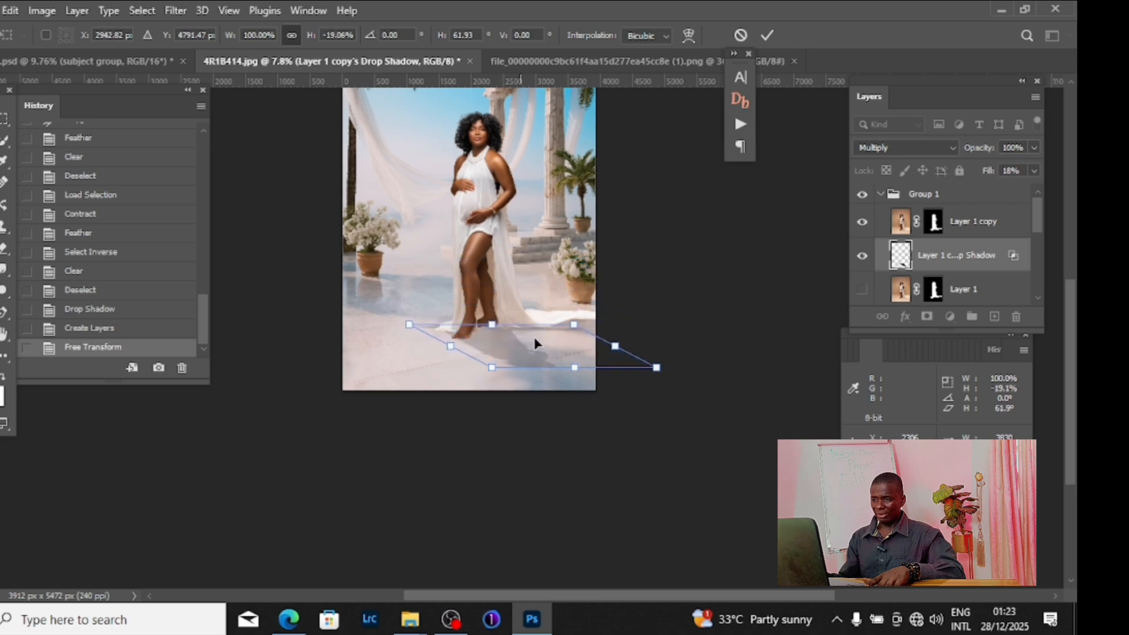
Step: Distort the shadow's corners so it stretches from the feet toward the image's lower right, about 104% wide and 41% high, and apply the transform
{"action": "left_click_drag", "start_coordinate": [577, 329], "coordinate": [583, 319]}
{"action": "left_click_drag", "start_coordinate": [495, 369], "coordinate": [520, 414]}
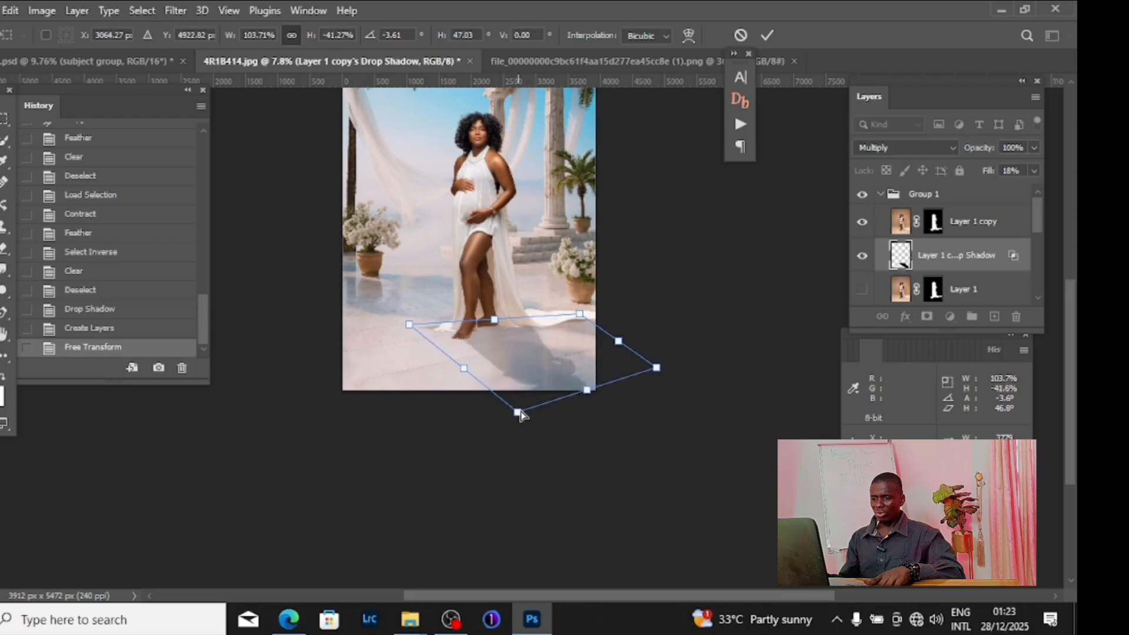
{"action": "left_click_drag", "start_coordinate": [597, 355], "coordinate": [605, 355]}
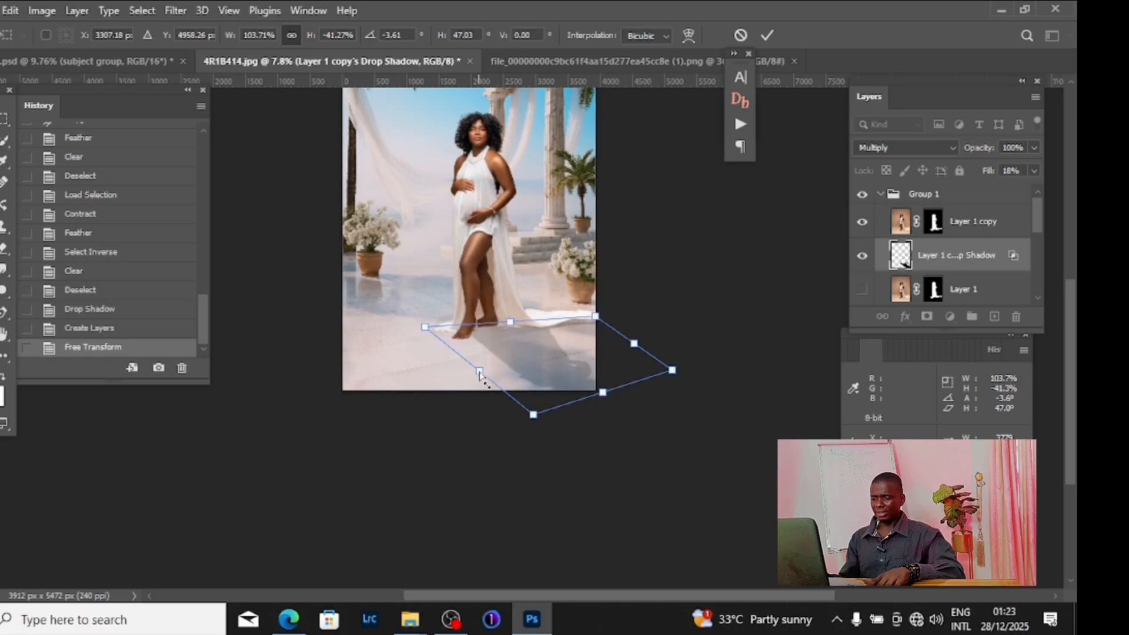
{"action": "left_click_drag", "start_coordinate": [428, 334], "coordinate": [442, 334]}
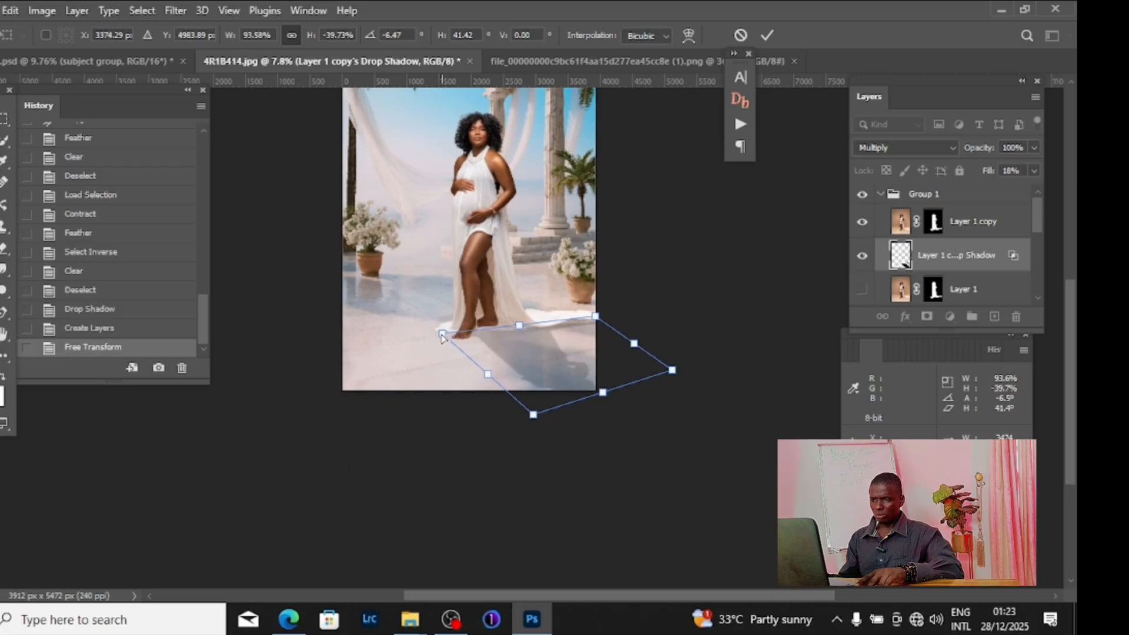
{"action": "left_click_drag", "start_coordinate": [442, 336], "coordinate": [426, 332]}
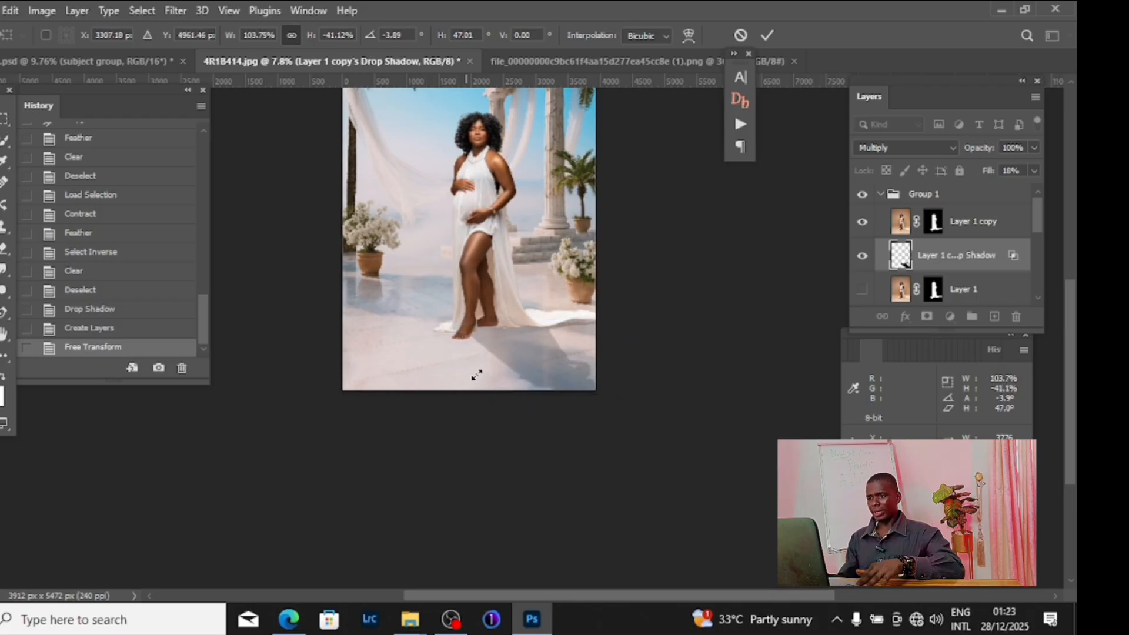
{"action": "key", "text": "Return"}
{"action": "key", "text": "l"}
{"action": "scroll", "coordinate": [529, 335], "scroll_direction": "up", "scroll_amount": 6}
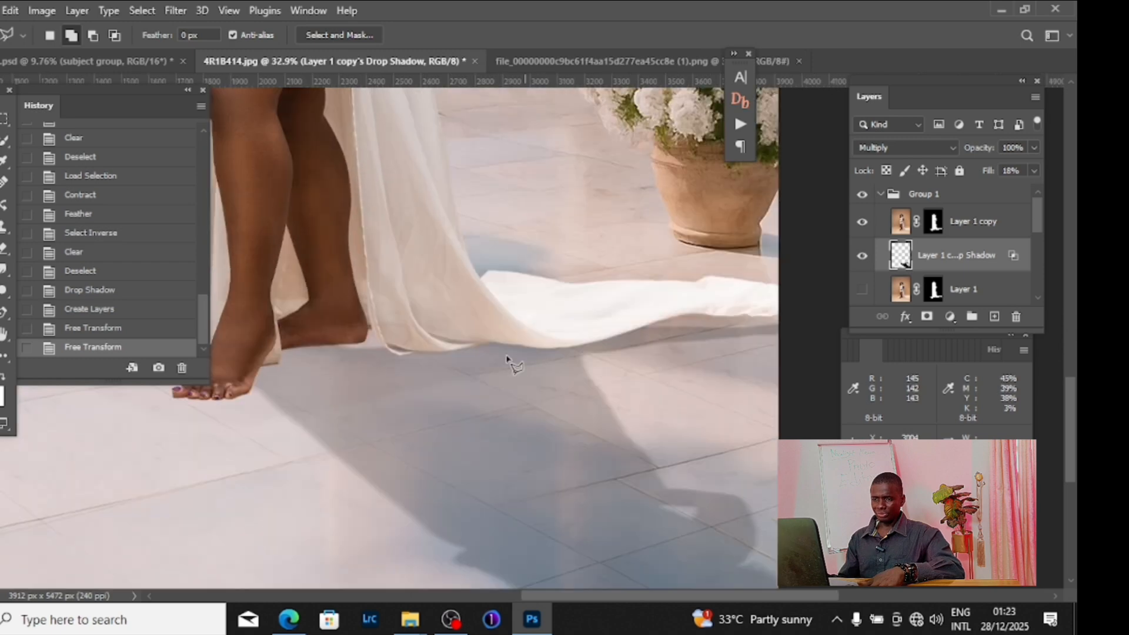
Step: Free-transform the drop shadow layer to about 107% width and 103% height, skewing its upper-right corner outward, and apply the transform
{"action": "scroll", "coordinate": [507, 357], "scroll_direction": "down", "scroll_amount": 4}
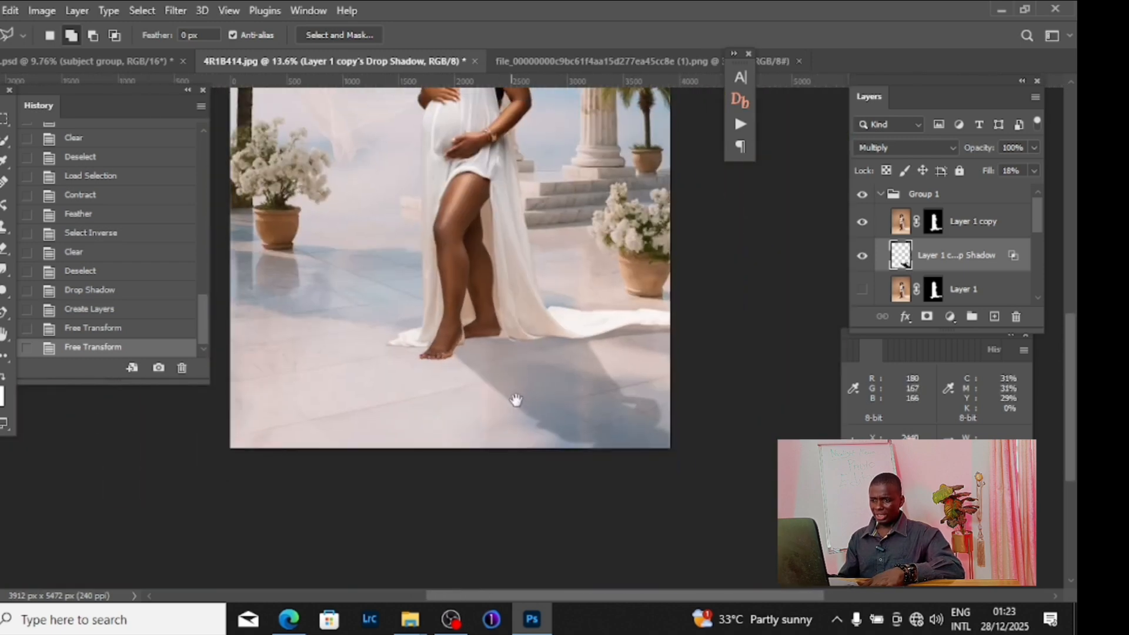
{"action": "left_click_drag", "start_coordinate": [516, 400], "coordinate": [453, 353]}
{"action": "scroll", "coordinate": [476, 373], "scroll_direction": "up", "scroll_amount": 2}
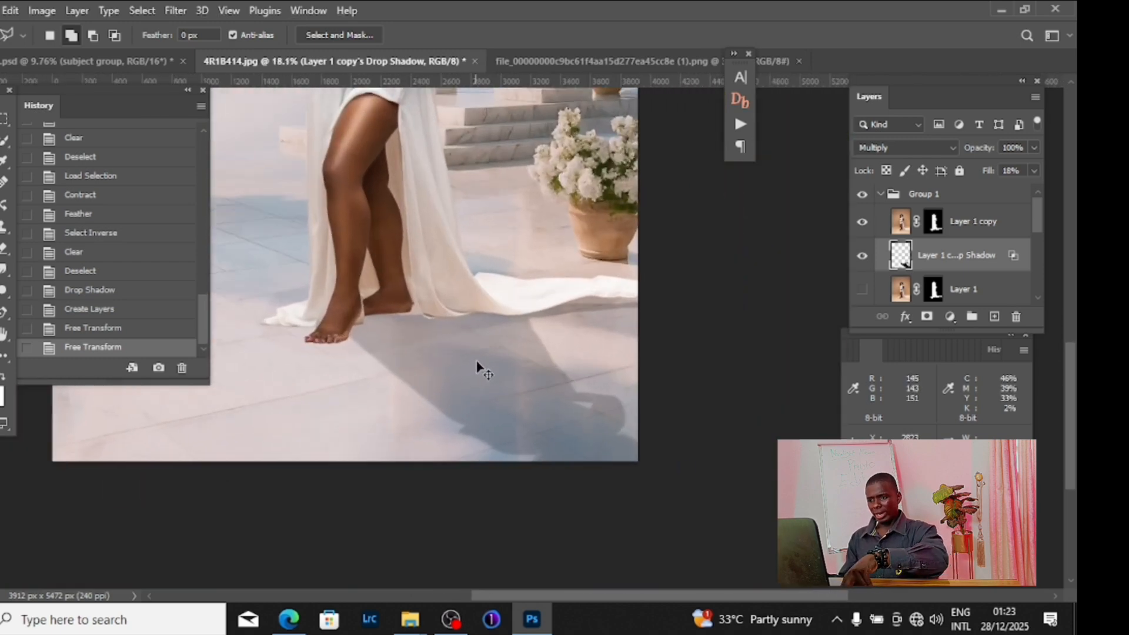
{"action": "key", "text": "ctrl+t"}
{"action": "left_click_drag", "start_coordinate": [250, 398], "coordinate": [221, 412]}
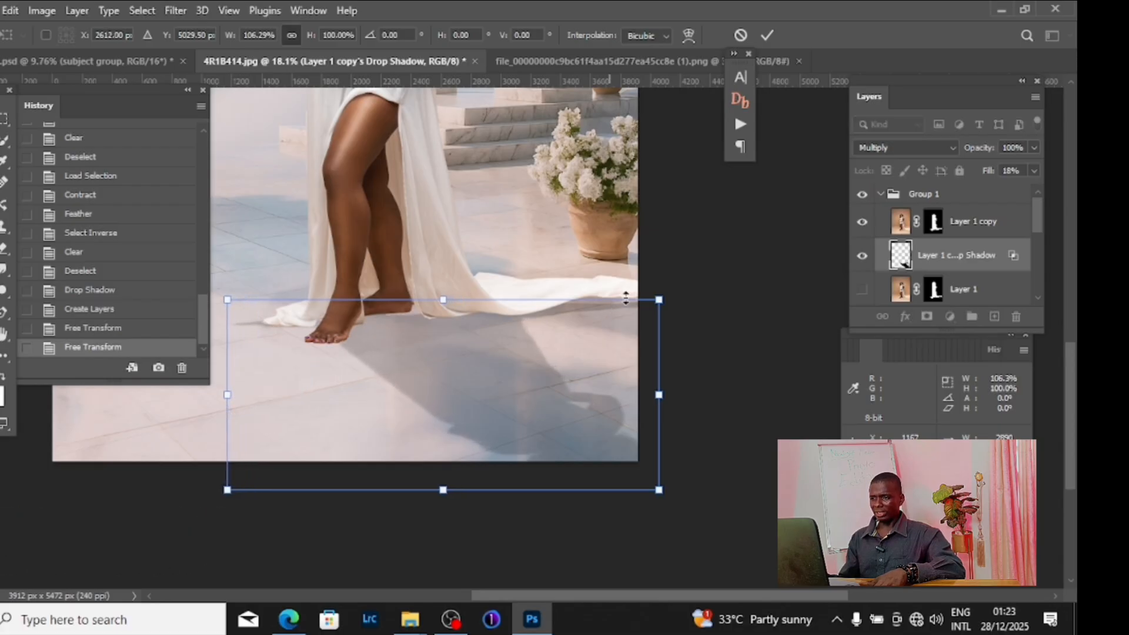
{"action": "left_click_drag", "start_coordinate": [659, 300], "coordinate": [664, 293]}
{"action": "key", "text": "Return"}
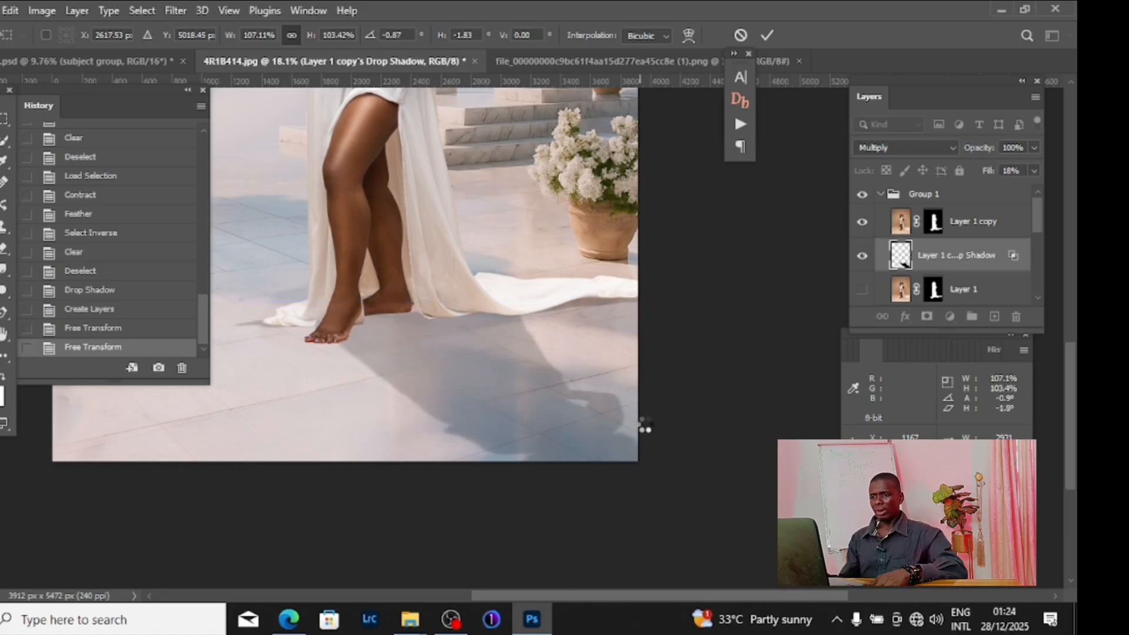
Step: Lasso the stray shadow spot beside the left end of the dress hem, feather the selection by 9 pixels, and clear that area
{"action": "key", "text": "l"}
{"action": "scroll", "coordinate": [379, 317], "scroll_direction": "left", "scroll_amount": 2}
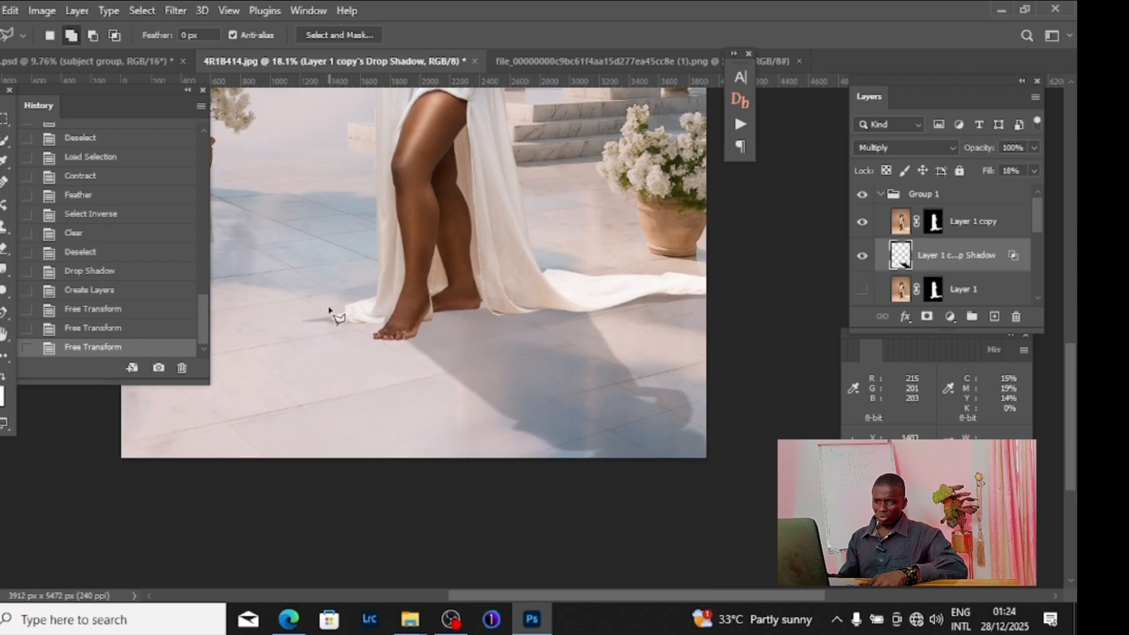
{"action": "left_click_drag", "start_coordinate": [328, 308], "coordinate": [330, 319]}
{"action": "left_click", "coordinate": [356, 385]}
{"action": "left_click", "coordinate": [301, 384]}
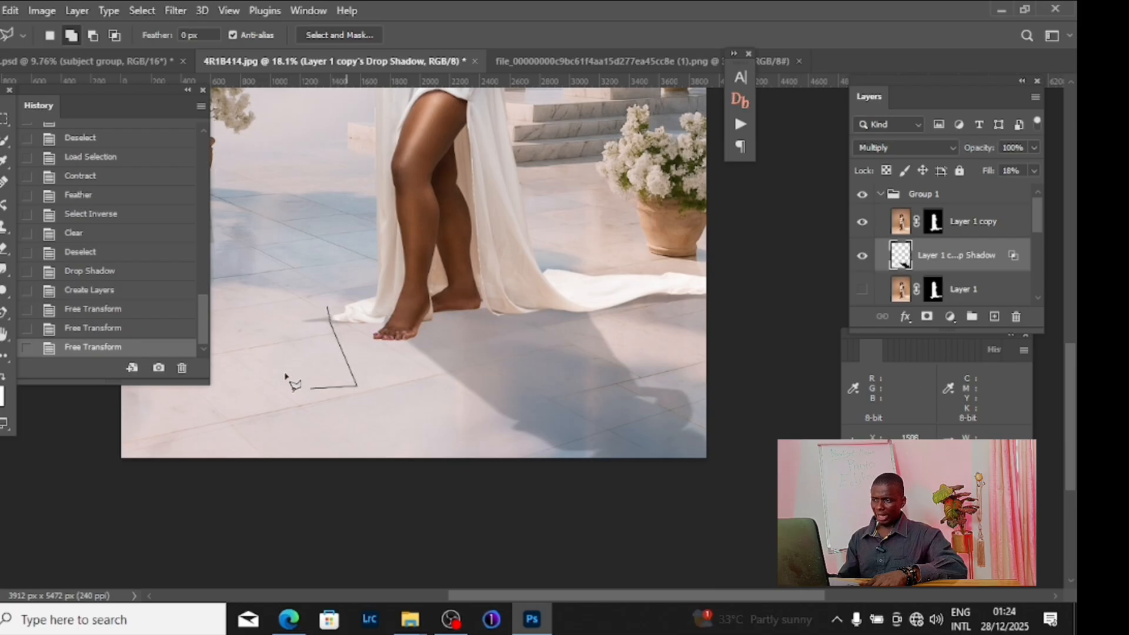
{"action": "left_click", "coordinate": [270, 331]}
{"action": "left_click", "coordinate": [294, 272]}
{"action": "double_click", "coordinate": [312, 264]}
{"action": "right_click", "coordinate": [331, 259]}
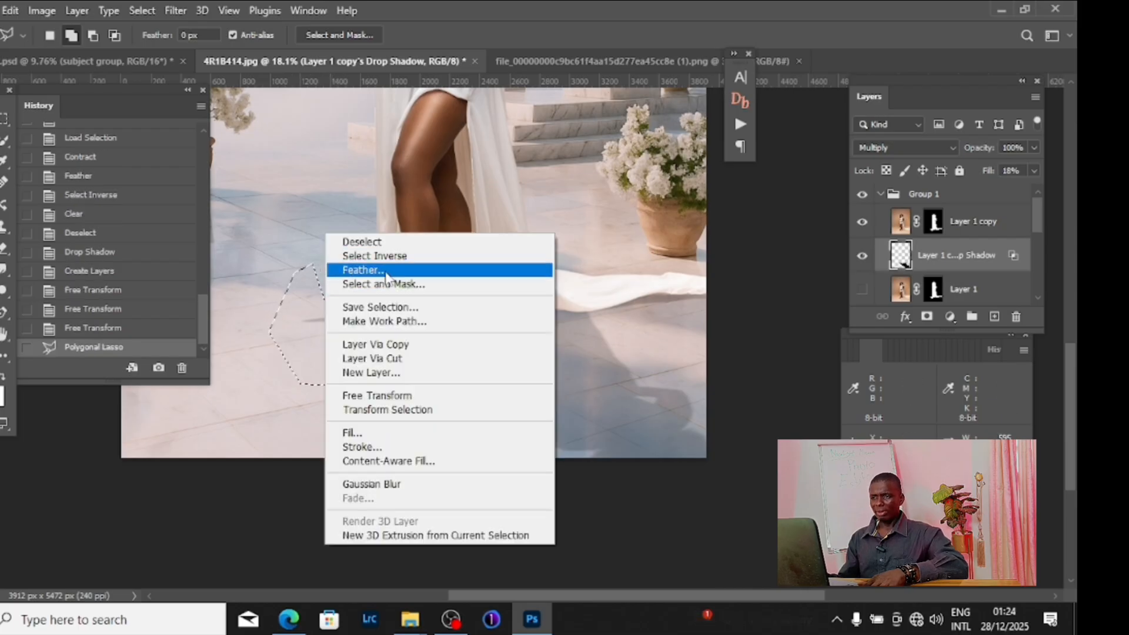
{"action": "left_click", "coordinate": [388, 266]}
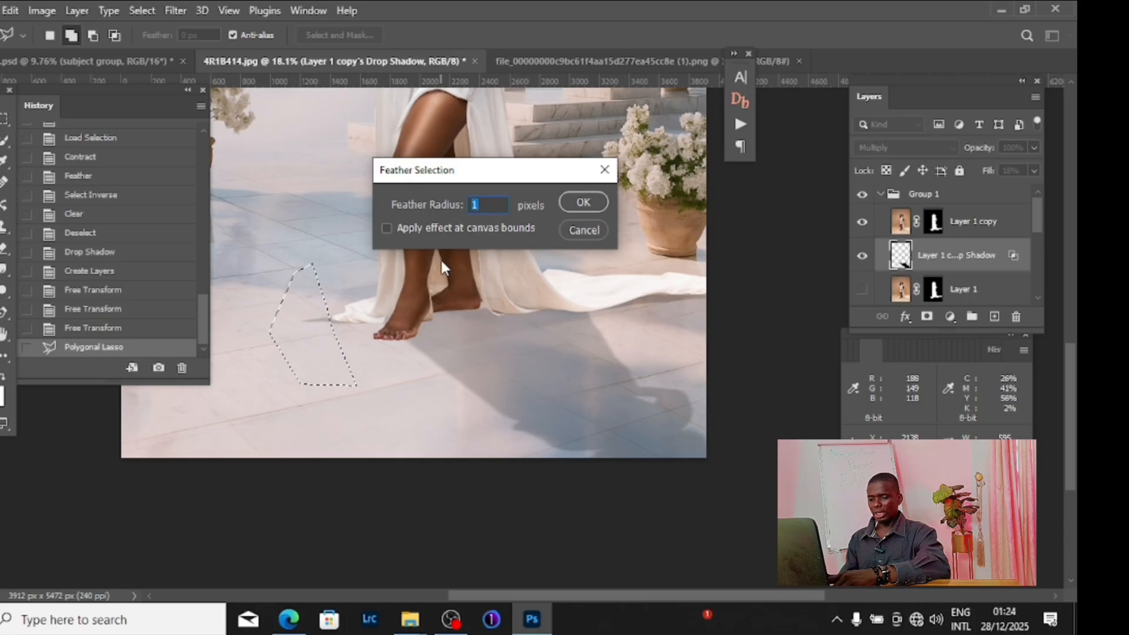
{"action": "type", "text": "9"}
{"action": "left_click", "coordinate": [582, 203]}
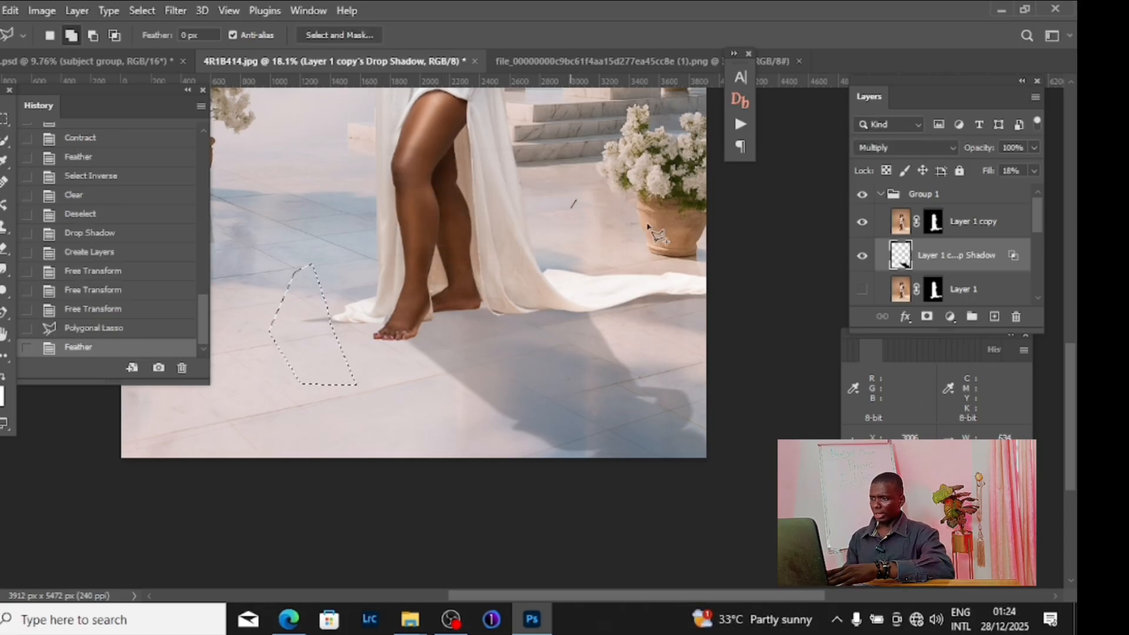
{"action": "double_click", "coordinate": [587, 221]}
{"action": "key", "text": "Delete"}
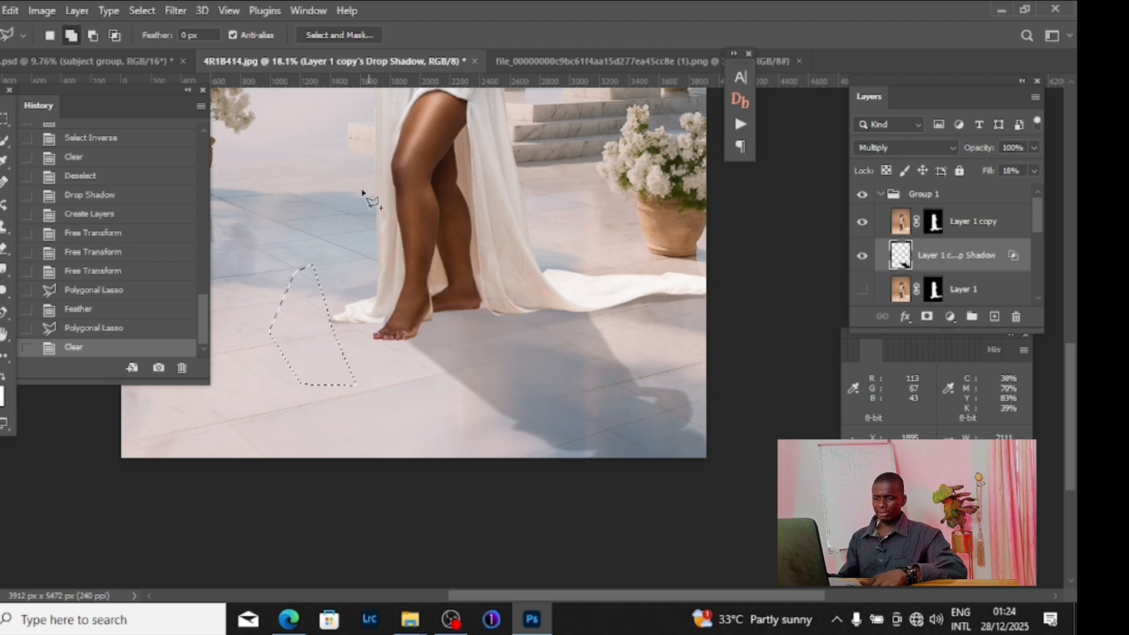
{"action": "right_click", "coordinate": [341, 175]}
{"action": "left_click", "coordinate": [381, 183]}
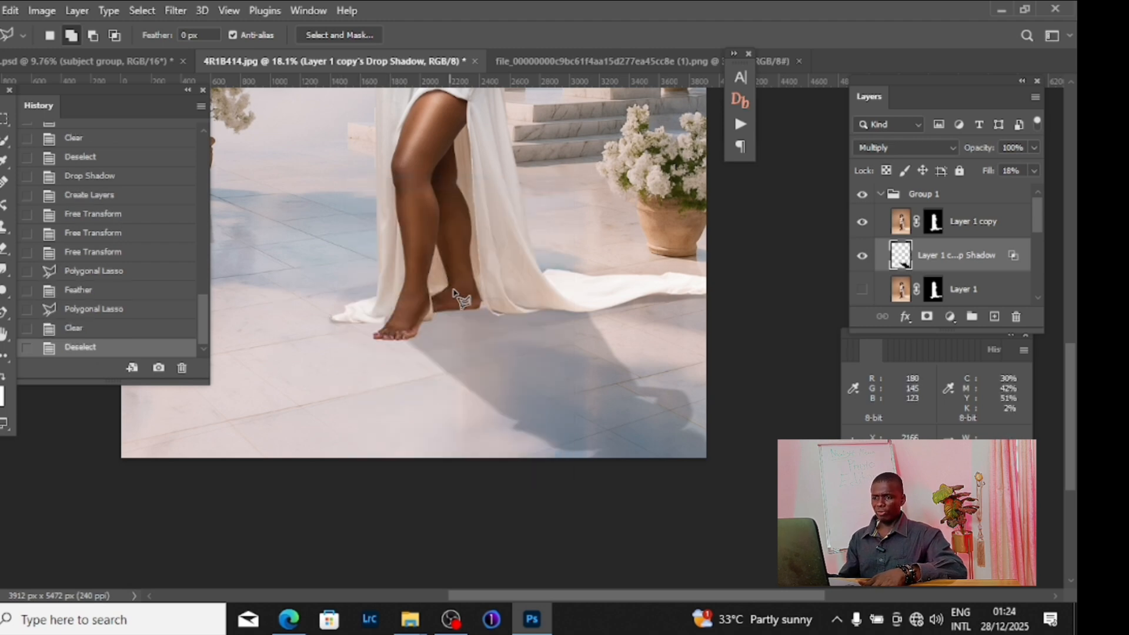
Step: Rotate the drop shadow about 7.5° counterclockwise and distort it to about 99% width and 112% height, raising its upper-left corner
{"action": "scroll", "coordinate": [520, 305], "scroll_direction": "down", "scroll_amount": 3}
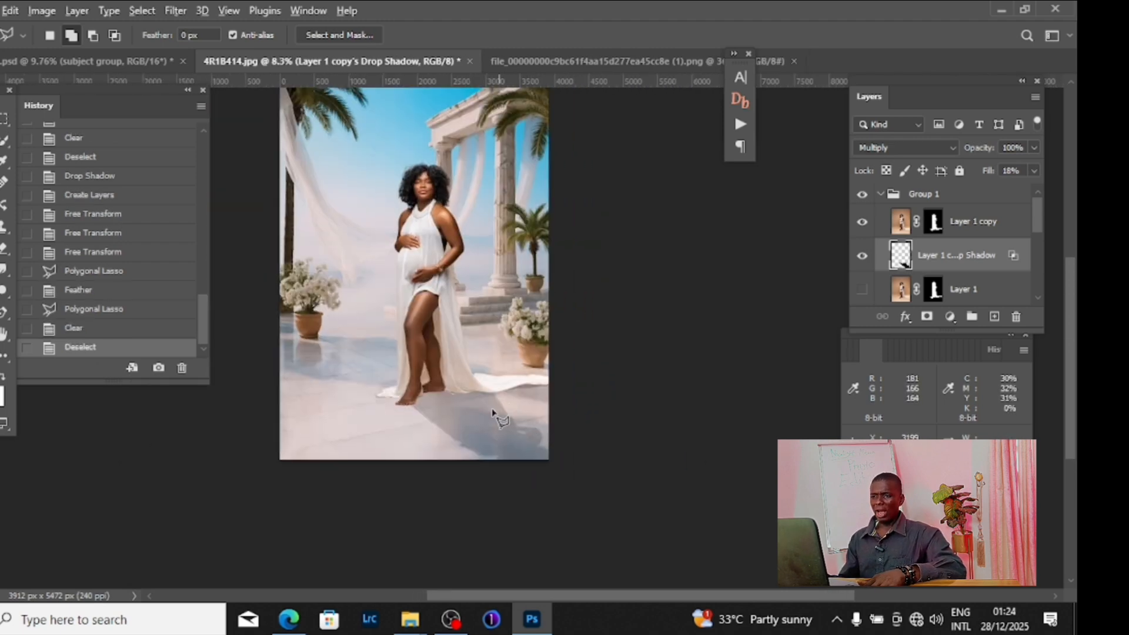
{"action": "scroll", "coordinate": [470, 400], "scroll_direction": "up", "scroll_amount": 1}
{"action": "scroll", "coordinate": [469, 398], "scroll_direction": "down", "scroll_amount": 2}
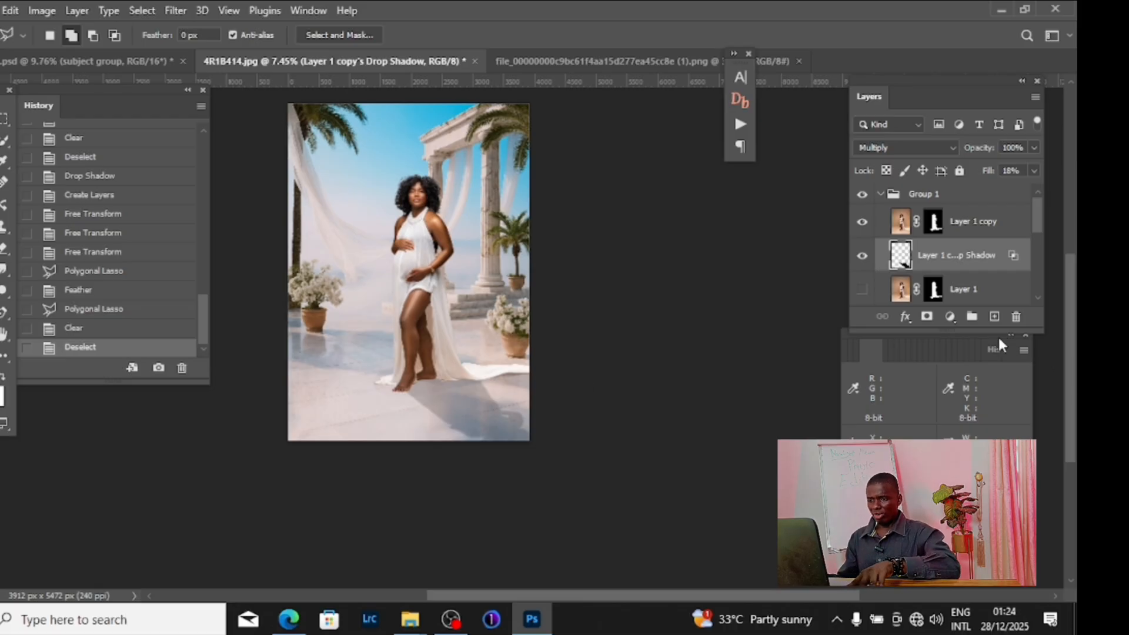
{"action": "key", "text": "ctrl+t"}
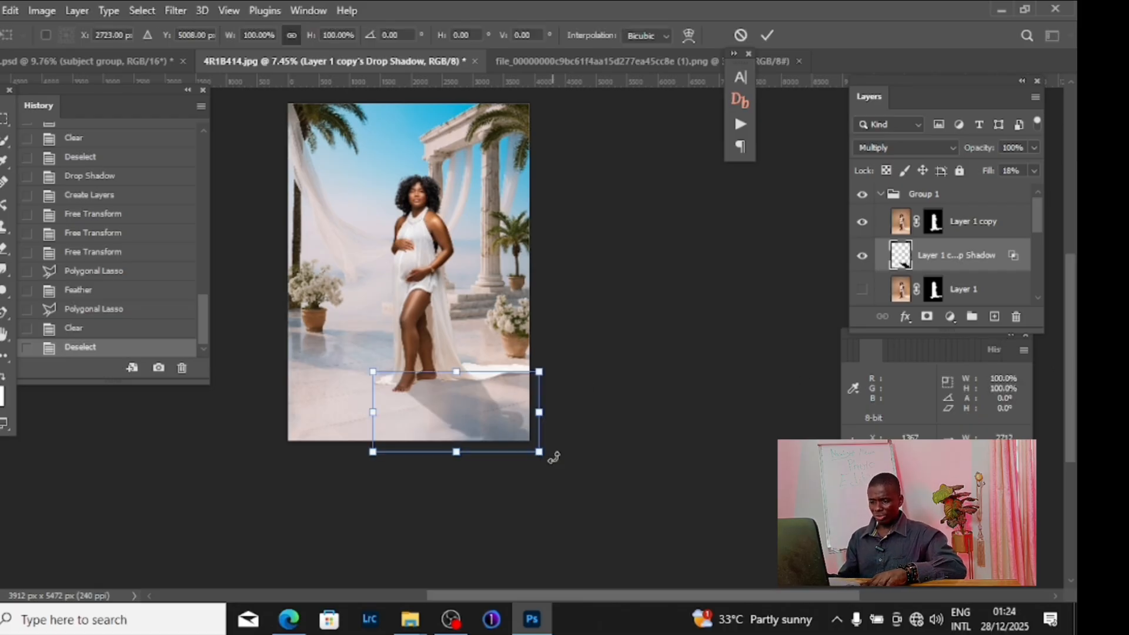
{"action": "mouse_move", "coordinate": [556, 458]}
{"action": "left_mouse_down"}
{"action": "mouse_move", "coordinate": [572, 456]}
{"action": "mouse_move", "coordinate": [563, 441]}
{"action": "left_mouse_up"}
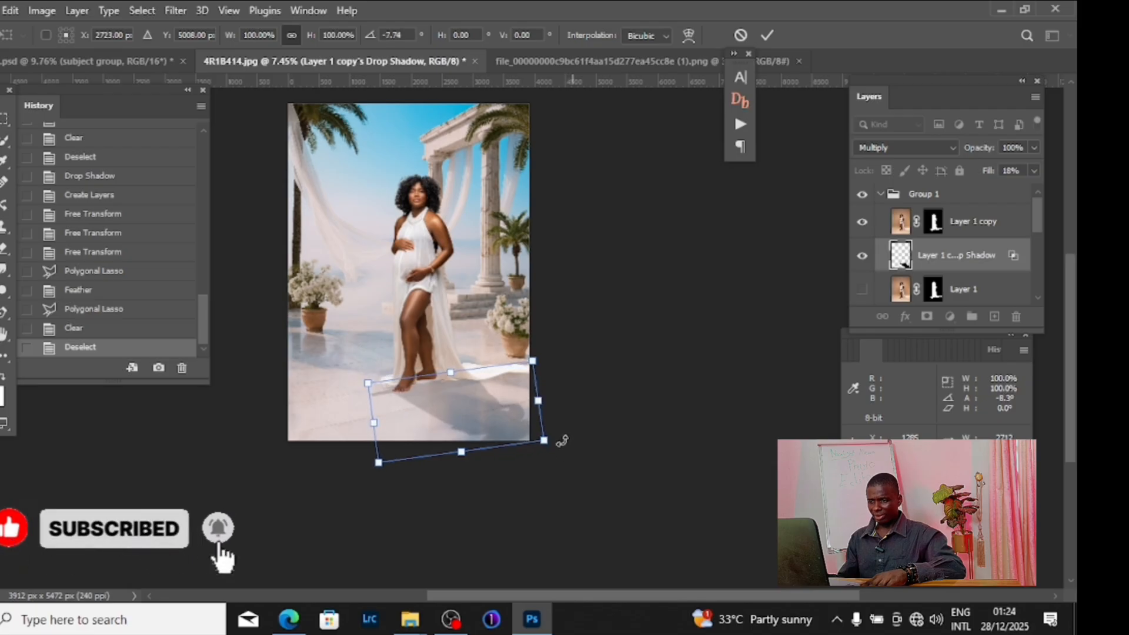
{"action": "mouse_move", "coordinate": [538, 401]}
{"action": "left_mouse_down"}
{"action": "mouse_move", "coordinate": [548, 404]}
{"action": "mouse_move", "coordinate": [537, 403]}
{"action": "left_mouse_up"}
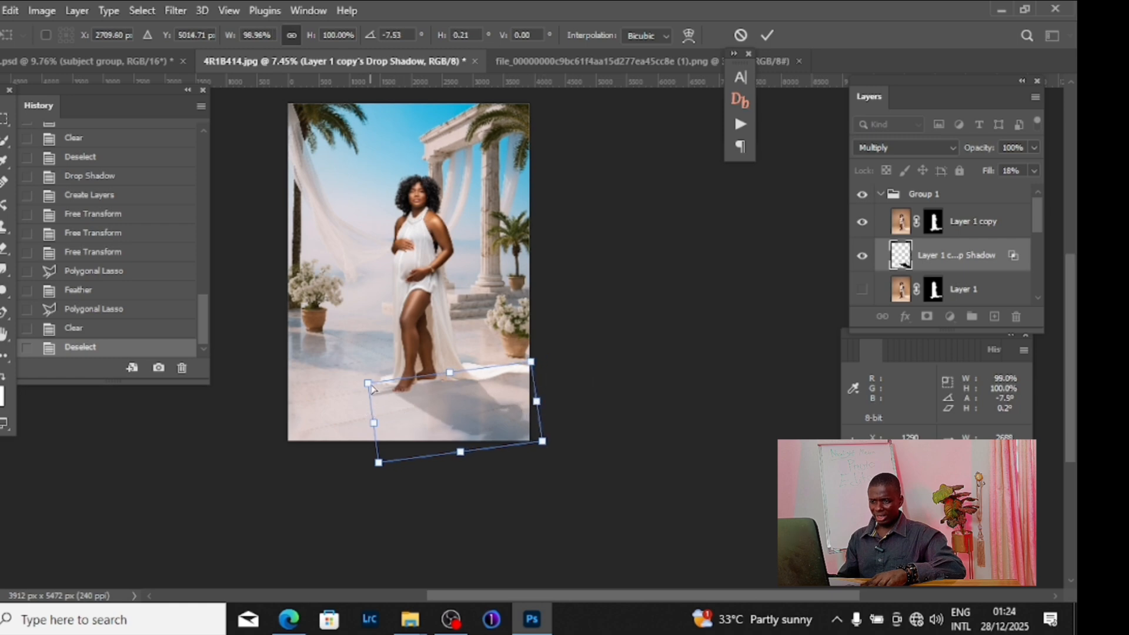
{"action": "mouse_move", "coordinate": [371, 386]}
{"action": "left_mouse_down"}
{"action": "mouse_move", "coordinate": [390, 379]}
{"action": "mouse_move", "coordinate": [376, 372]}
{"action": "left_mouse_up"}
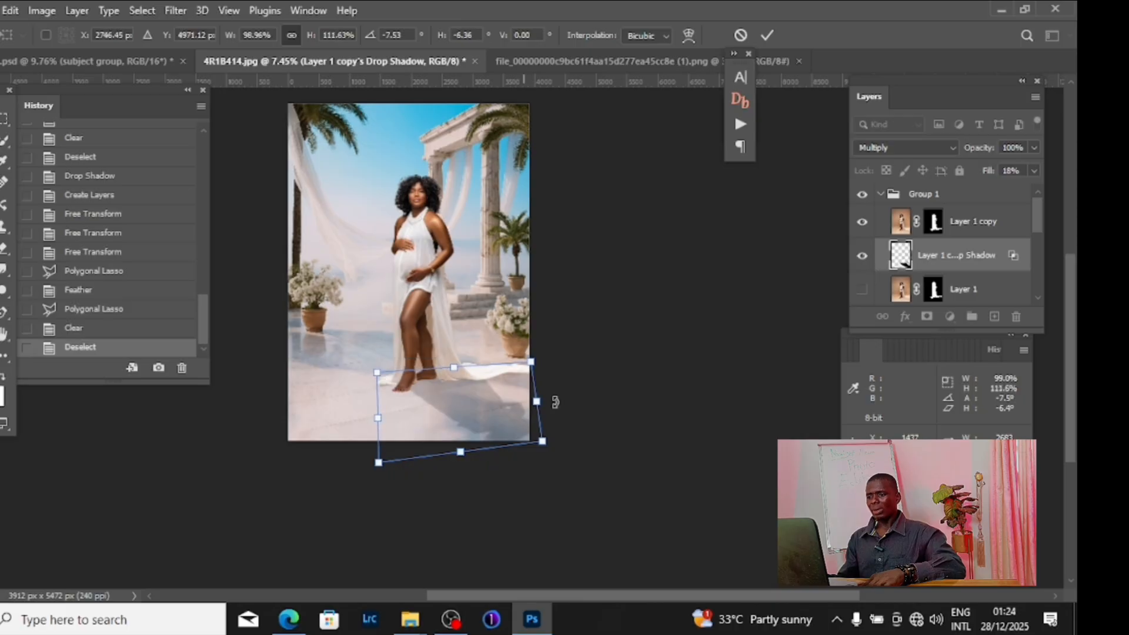
{"action": "key", "text": "Return"}
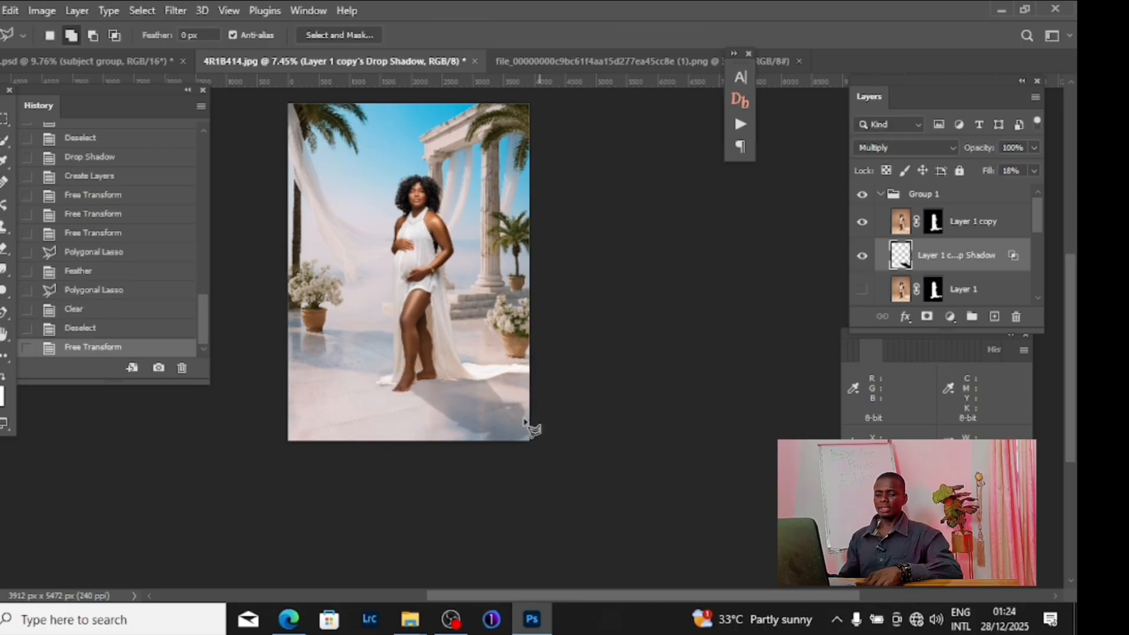
Step: Apply a Gaussian Blur with a 38.7-pixel radius to the drop shadow layer
{"action": "scroll", "coordinate": [410, 393], "scroll_direction": "up", "scroll_amount": 5}
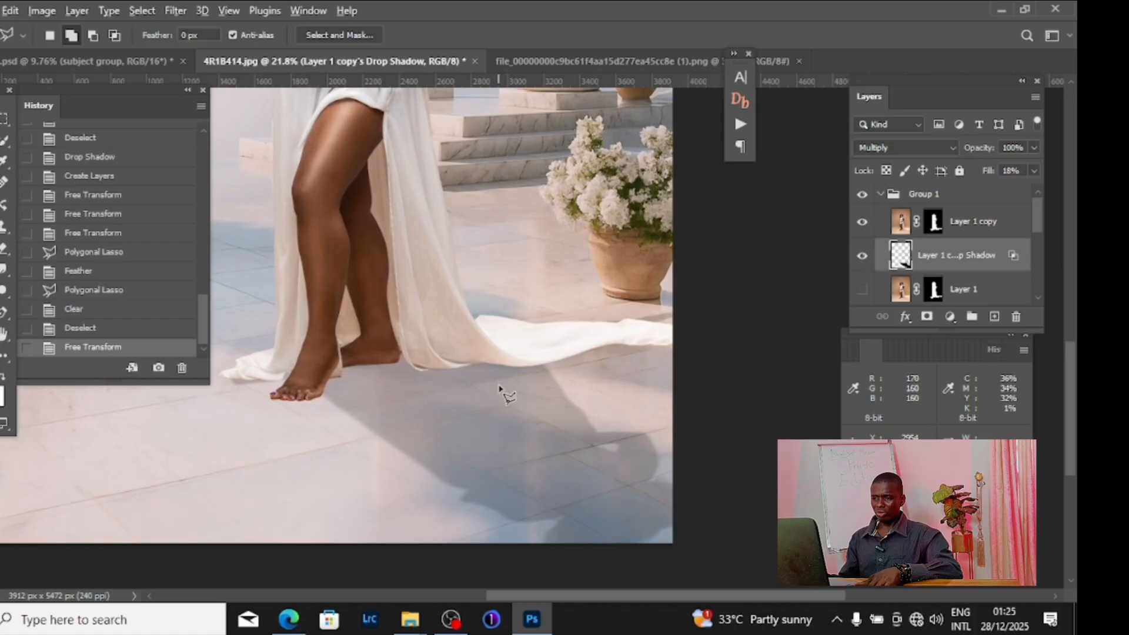
{"action": "scroll", "coordinate": [498, 392], "scroll_direction": "down", "scroll_amount": 4}
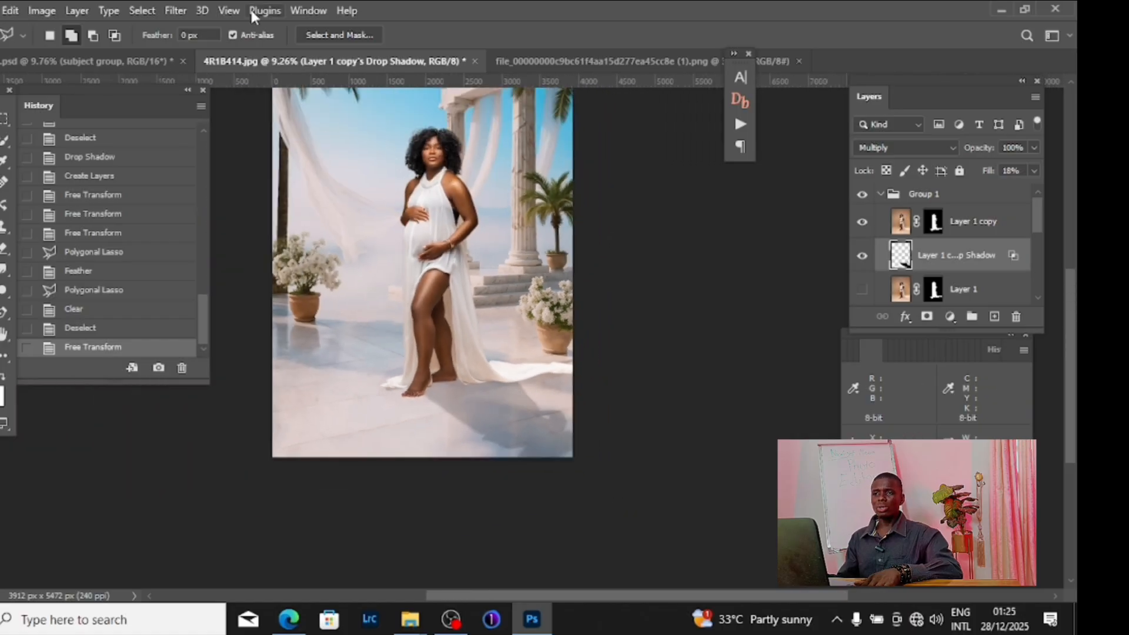
{"action": "left_click", "coordinate": [177, 10]}
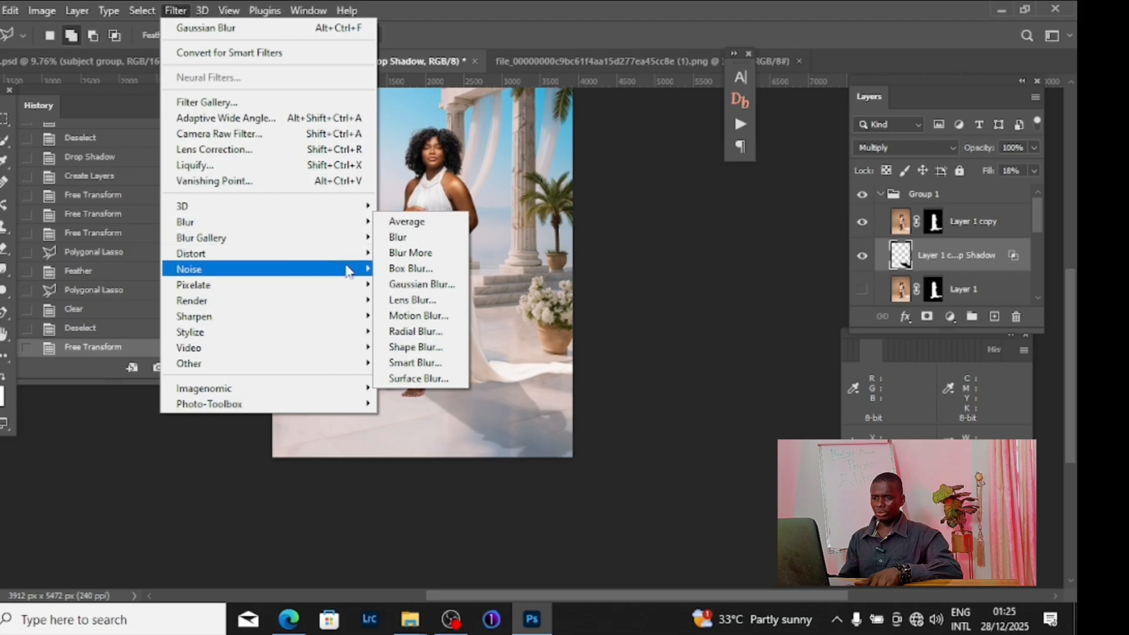
{"action": "mouse_move", "coordinate": [293, 224]}
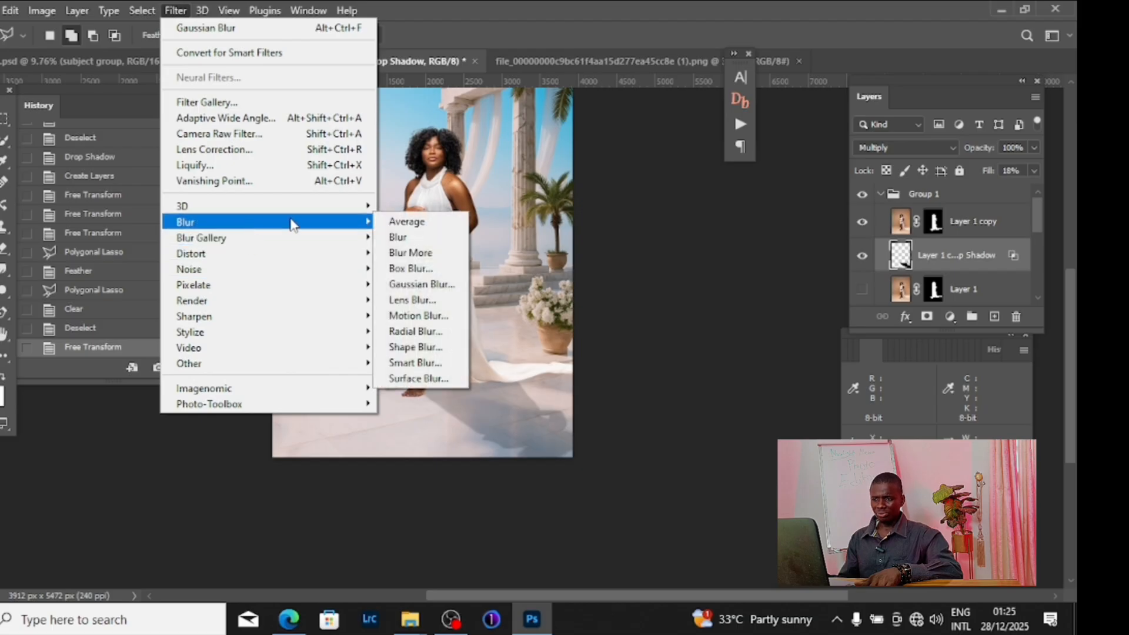
{"action": "left_click", "coordinate": [423, 284]}
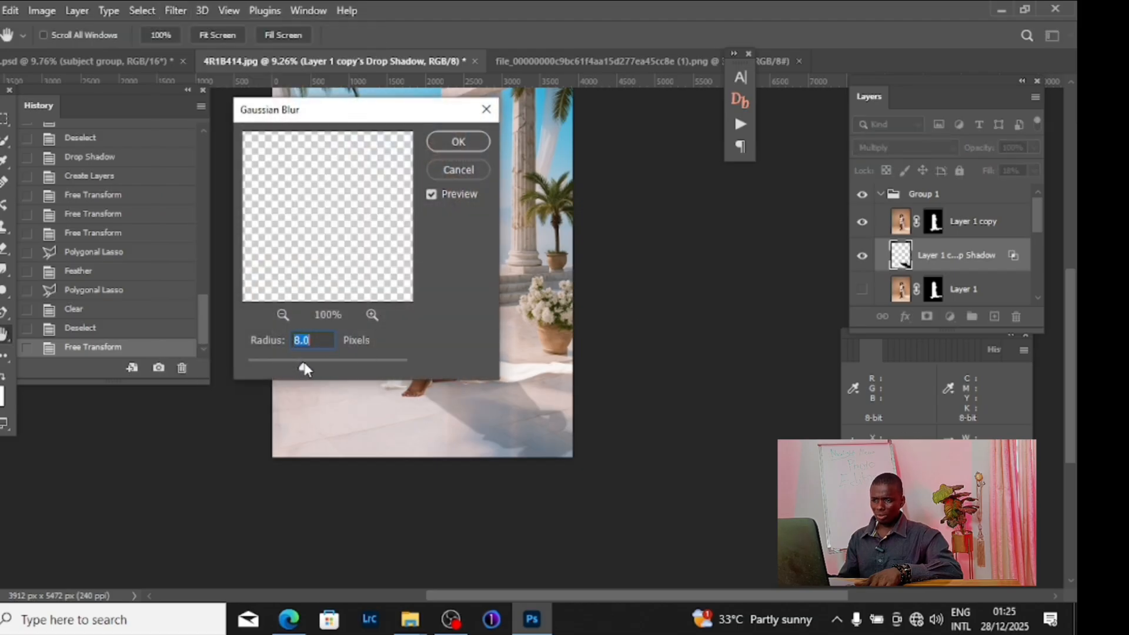
{"action": "left_click_drag", "start_coordinate": [306, 368], "coordinate": [337, 369]}
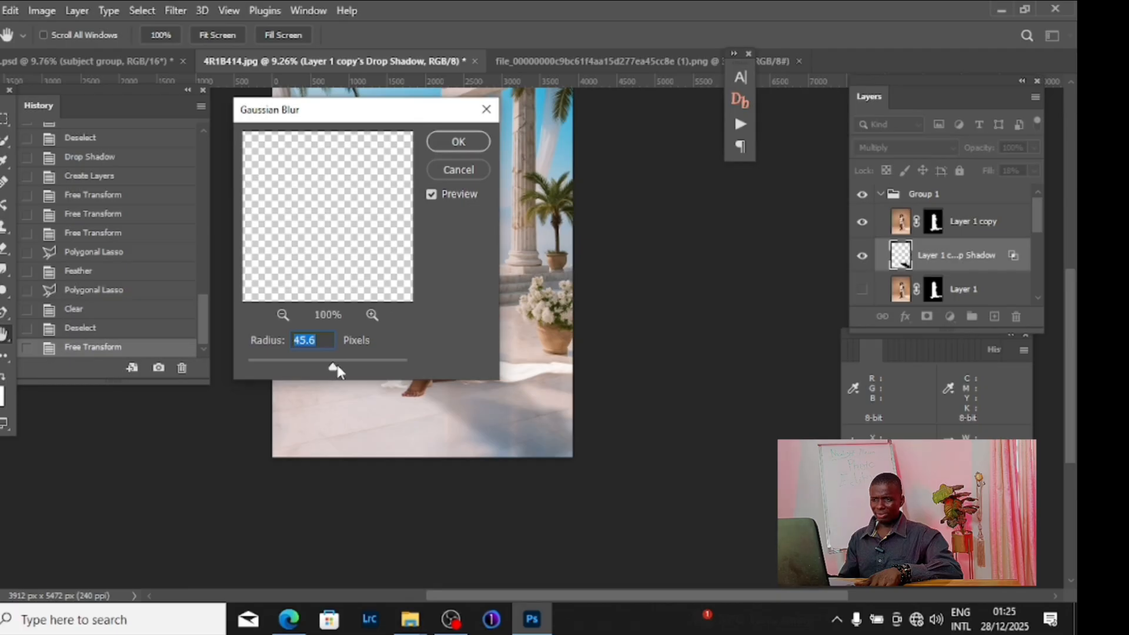
{"action": "left_click_drag", "start_coordinate": [338, 365], "coordinate": [329, 368]}
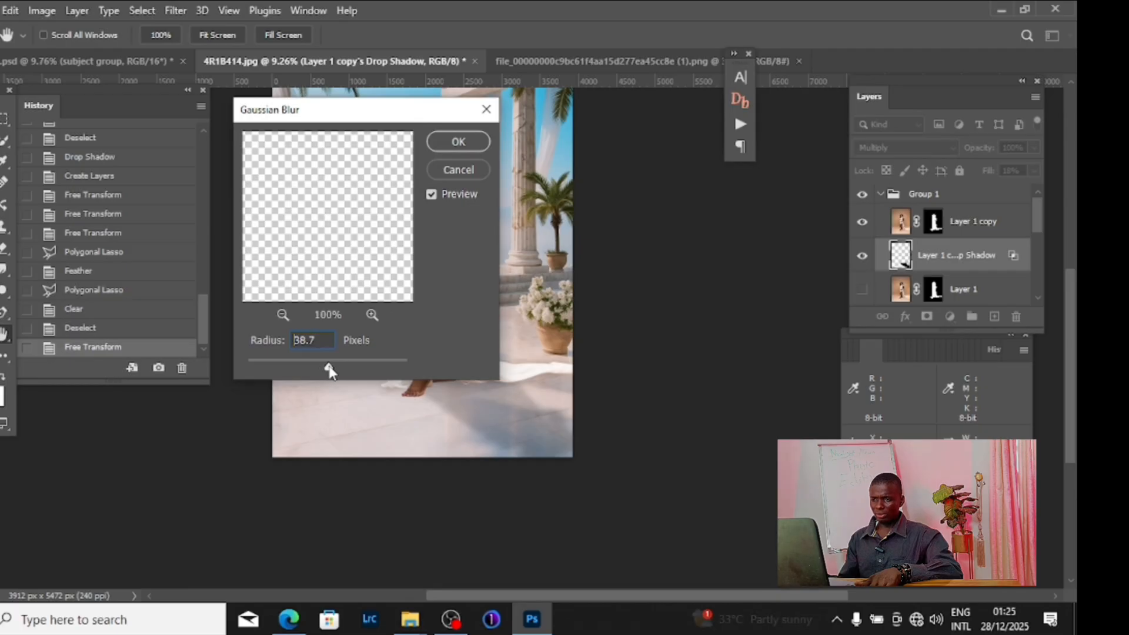
{"action": "left_click", "coordinate": [458, 141]}
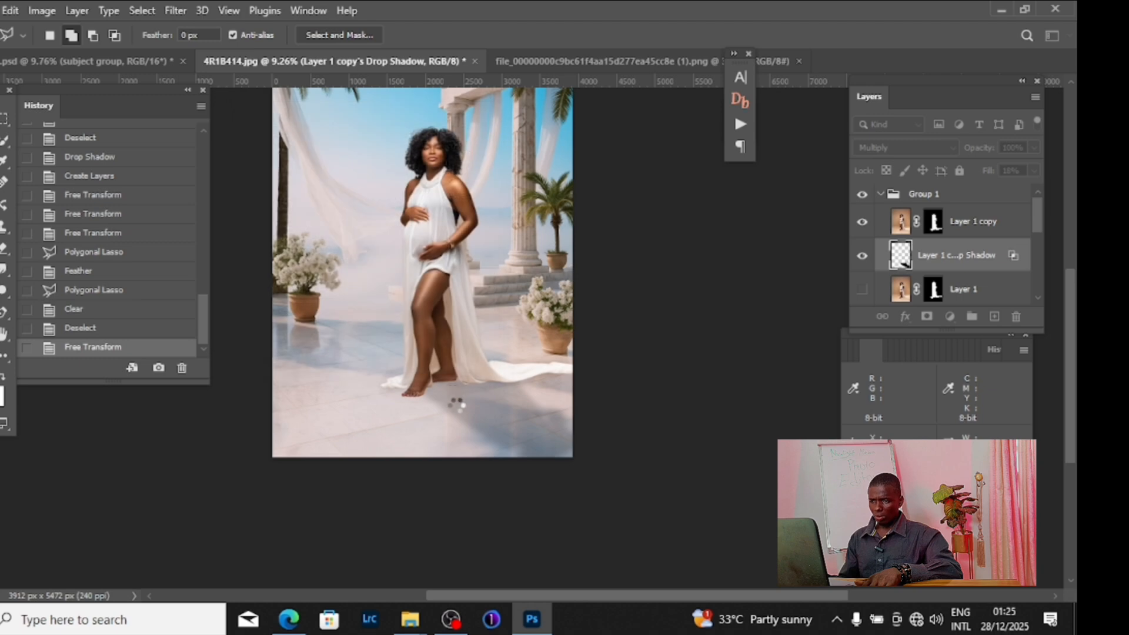
Step: Try lowering the drop shadow layer's opacity to 71% and raising it to 87%
{"action": "scroll", "coordinate": [529, 438], "scroll_direction": "up", "scroll_amount": 5}
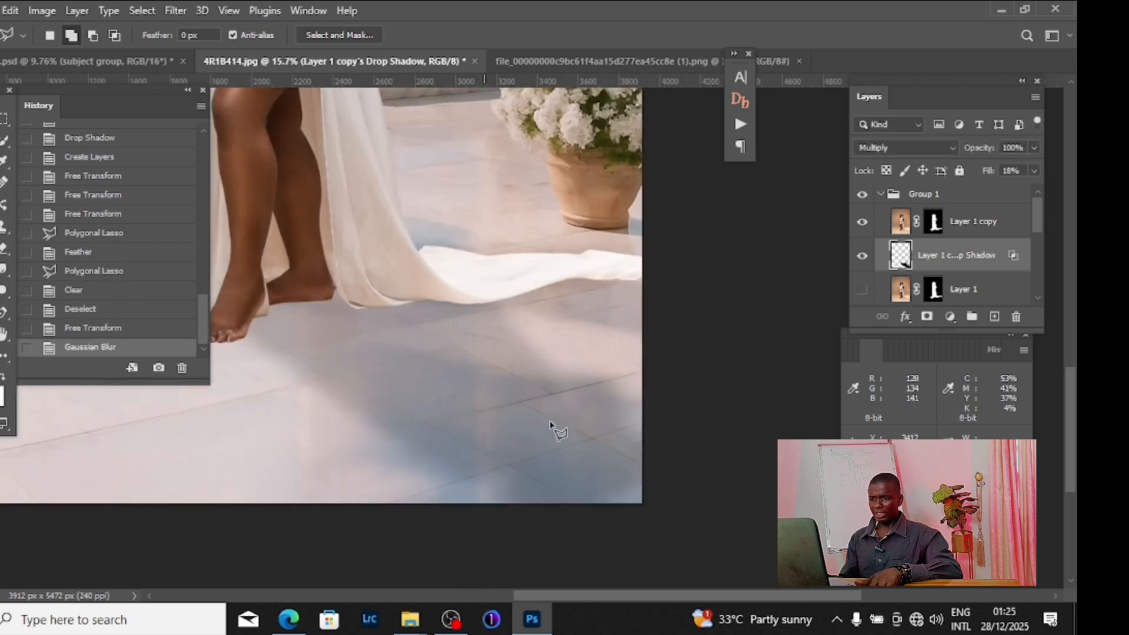
{"action": "scroll", "coordinate": [533, 300], "scroll_direction": "down", "scroll_amount": 5}
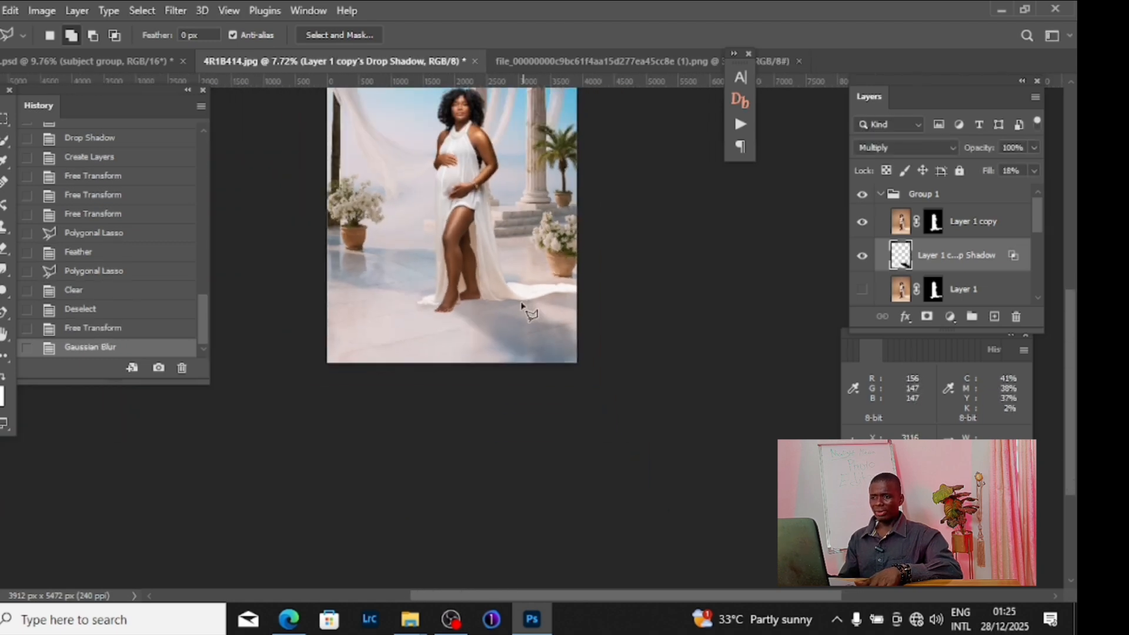
{"action": "left_click_drag", "start_coordinate": [468, 344], "coordinate": [460, 359]}
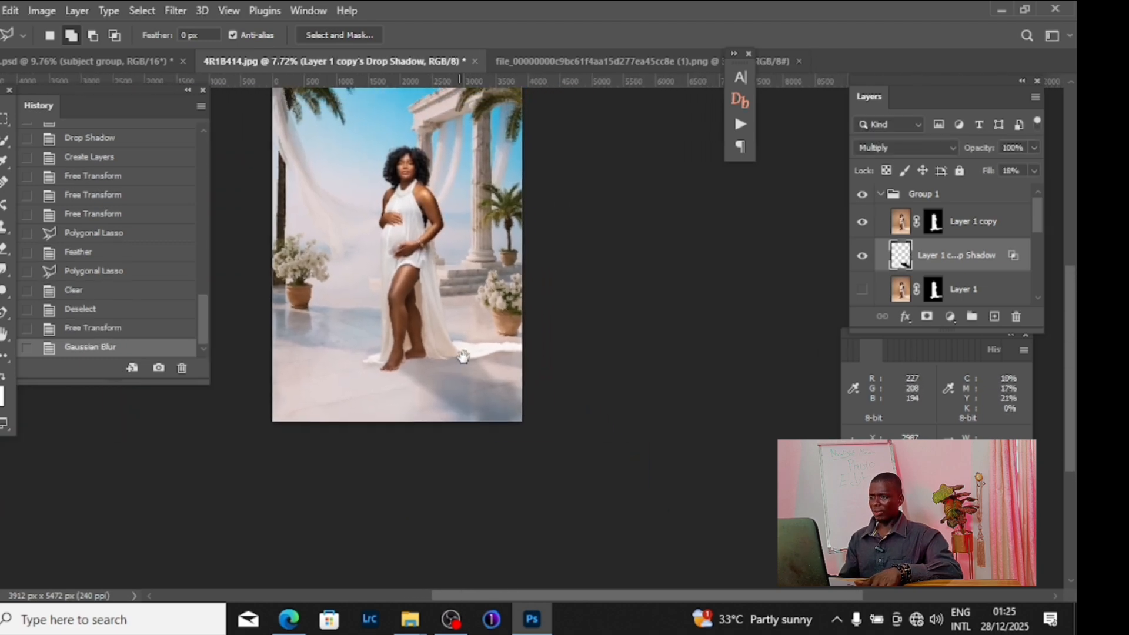
{"action": "left_click", "coordinate": [1033, 149]}
{"action": "left_click_drag", "start_coordinate": [999, 171], "coordinate": [1010, 168]}
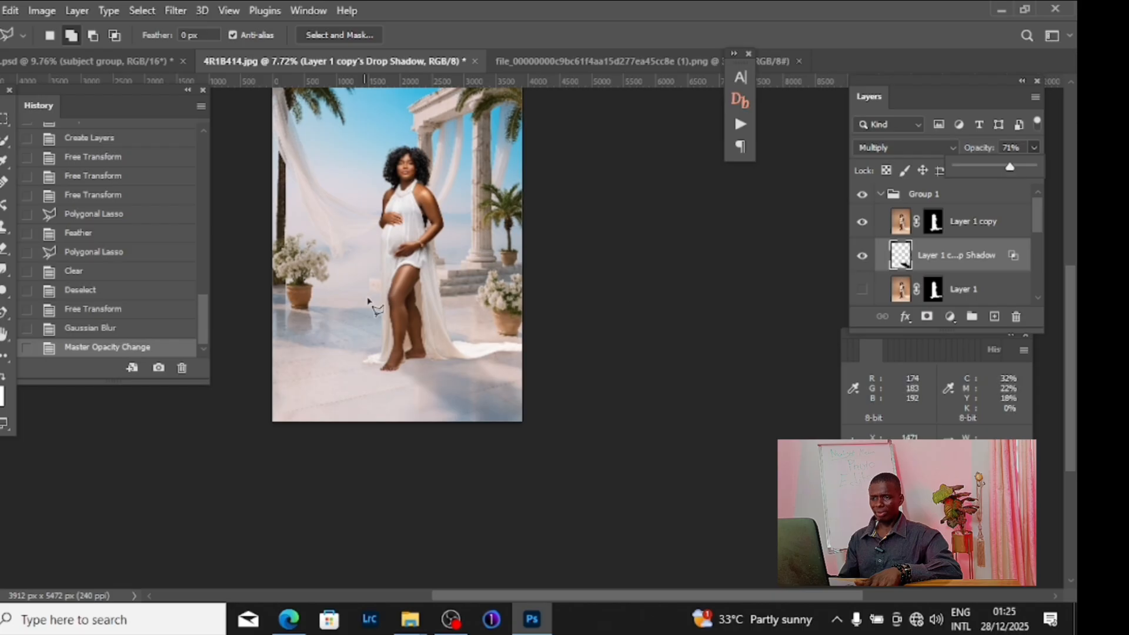
{"action": "scroll", "coordinate": [369, 302], "scroll_direction": "up", "scroll_amount": 3}
{"action": "scroll", "coordinate": [474, 433], "scroll_direction": "down", "scroll_amount": 2}
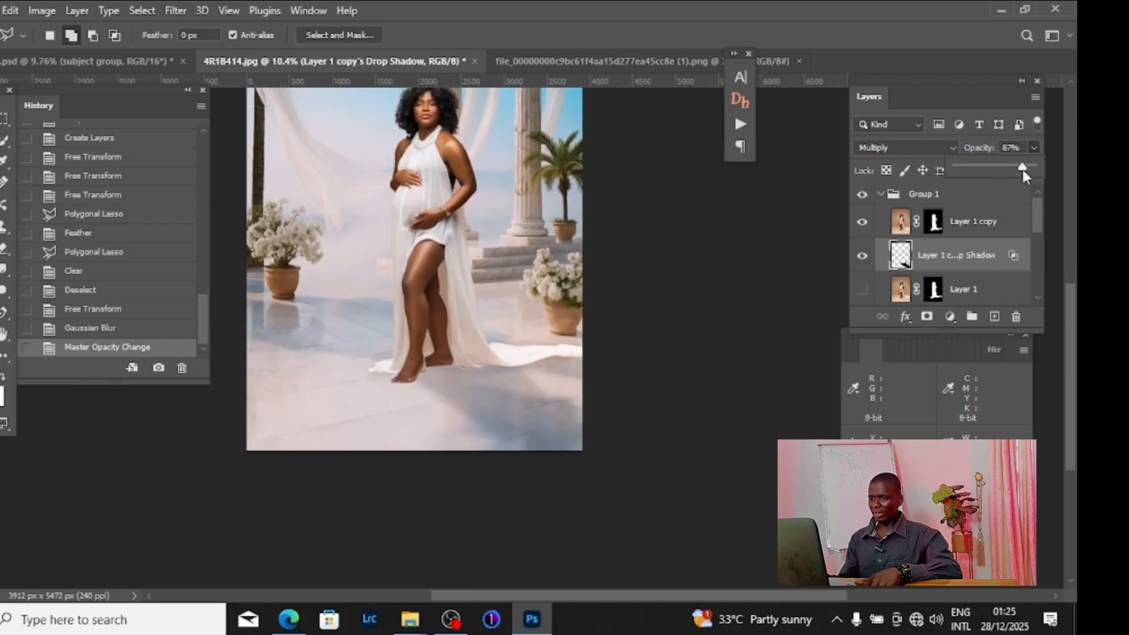
Step: Return the drop shadow layer's opacity to 100%
{"action": "scroll", "coordinate": [547, 386], "scroll_direction": "up", "scroll_amount": 3}
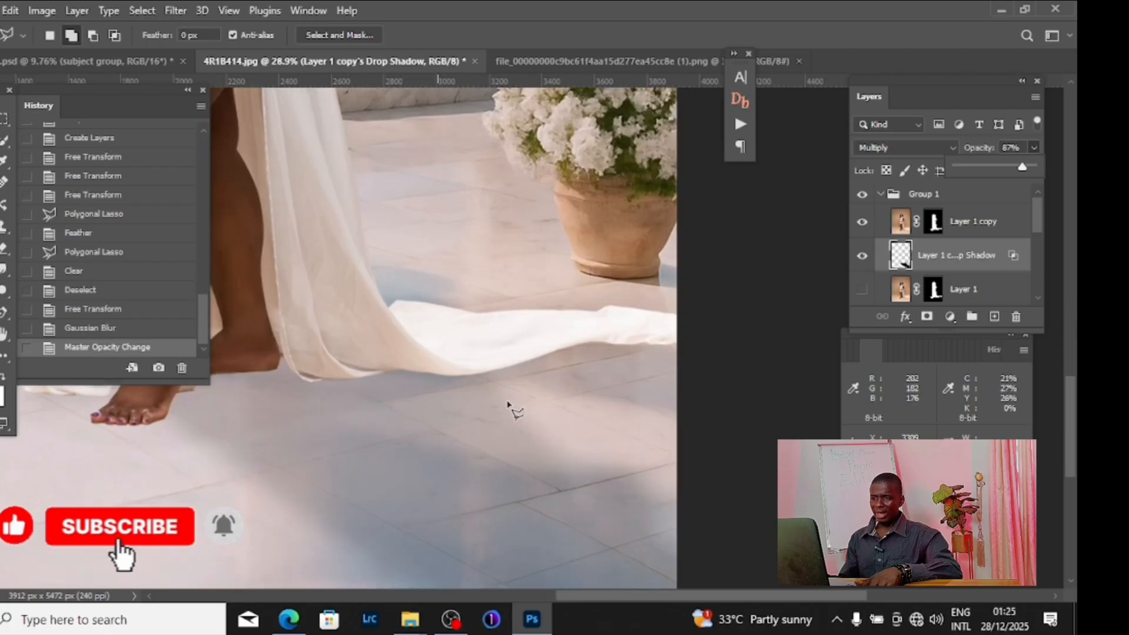
{"action": "scroll", "coordinate": [516, 412], "scroll_direction": "down", "scroll_amount": 4}
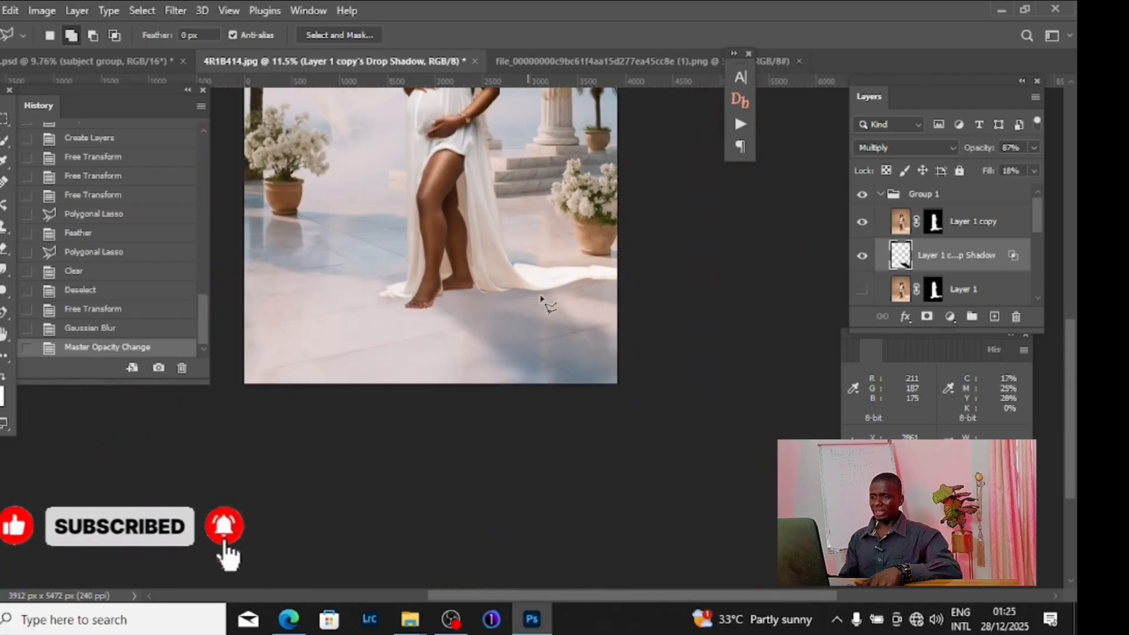
{"action": "scroll", "coordinate": [541, 299], "scroll_direction": "down", "scroll_amount": 3}
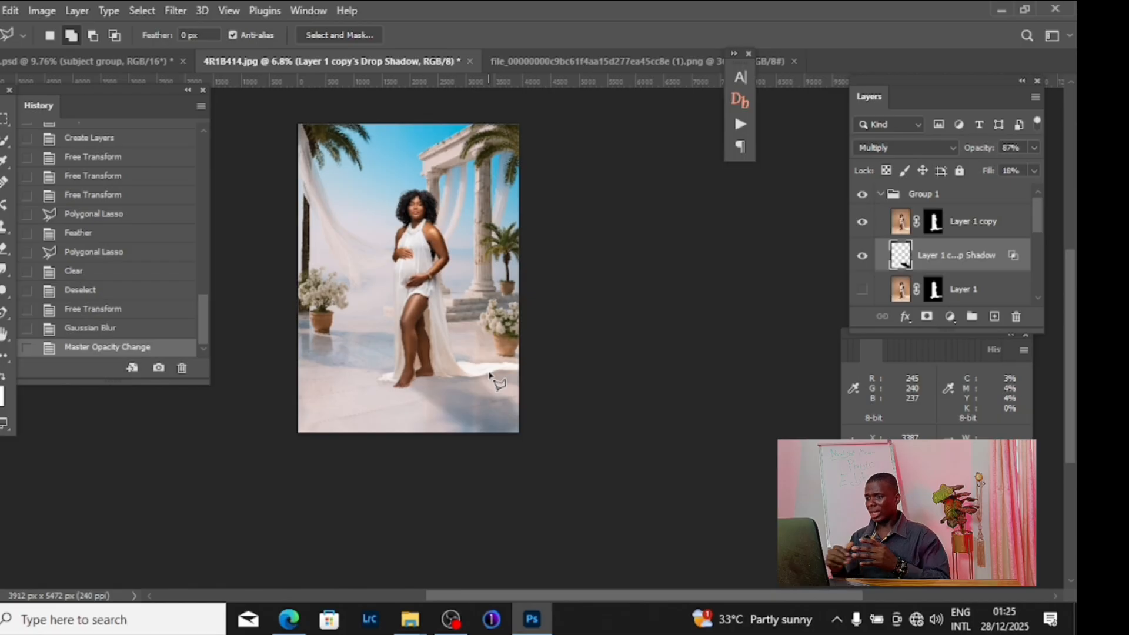
{"action": "left_click", "coordinate": [1035, 149]}
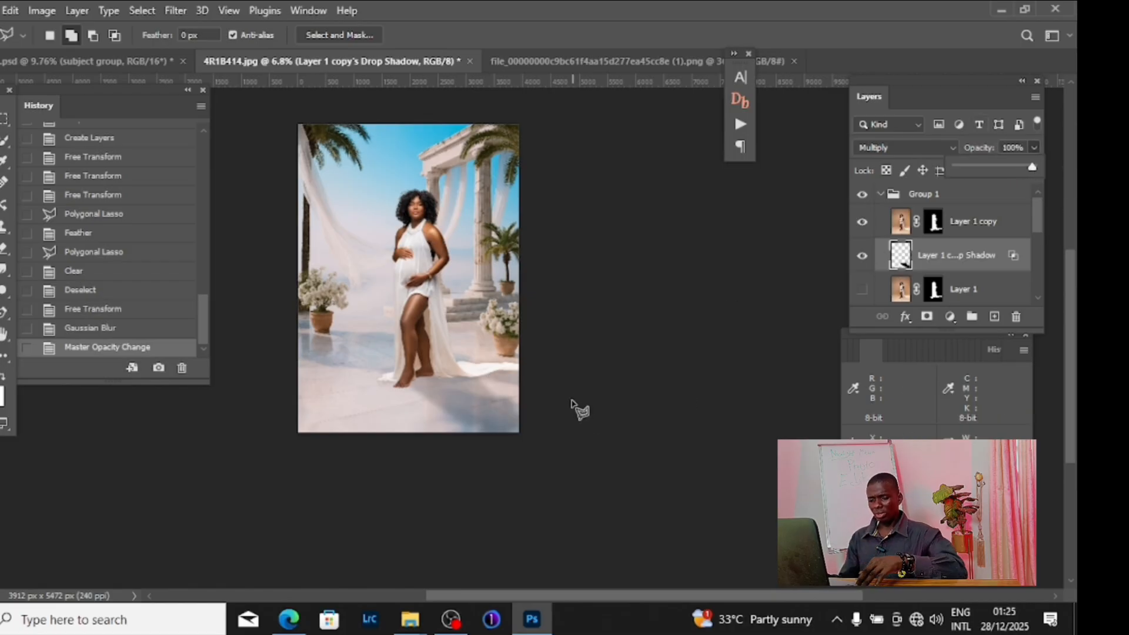
Step: Reduce the drop shadow layer's fill to 11% to soften the shadow on the floor beside the woman's feet
{"action": "scroll", "coordinate": [510, 443], "scroll_direction": "up", "scroll_amount": 15}
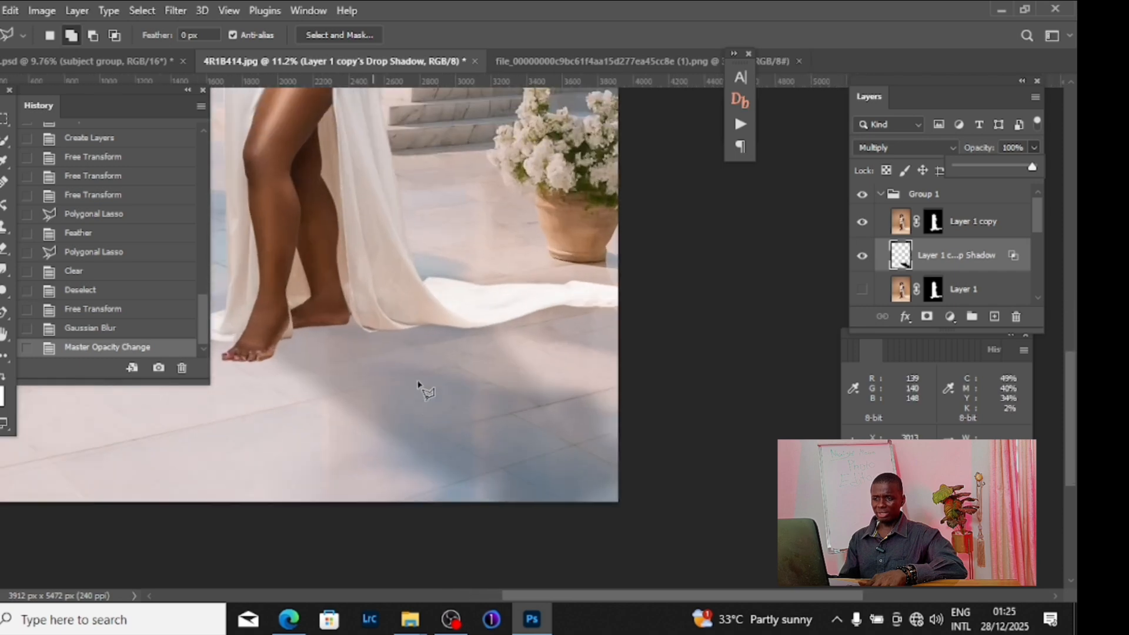
{"action": "left_click_drag", "start_coordinate": [375, 365], "coordinate": [497, 372]}
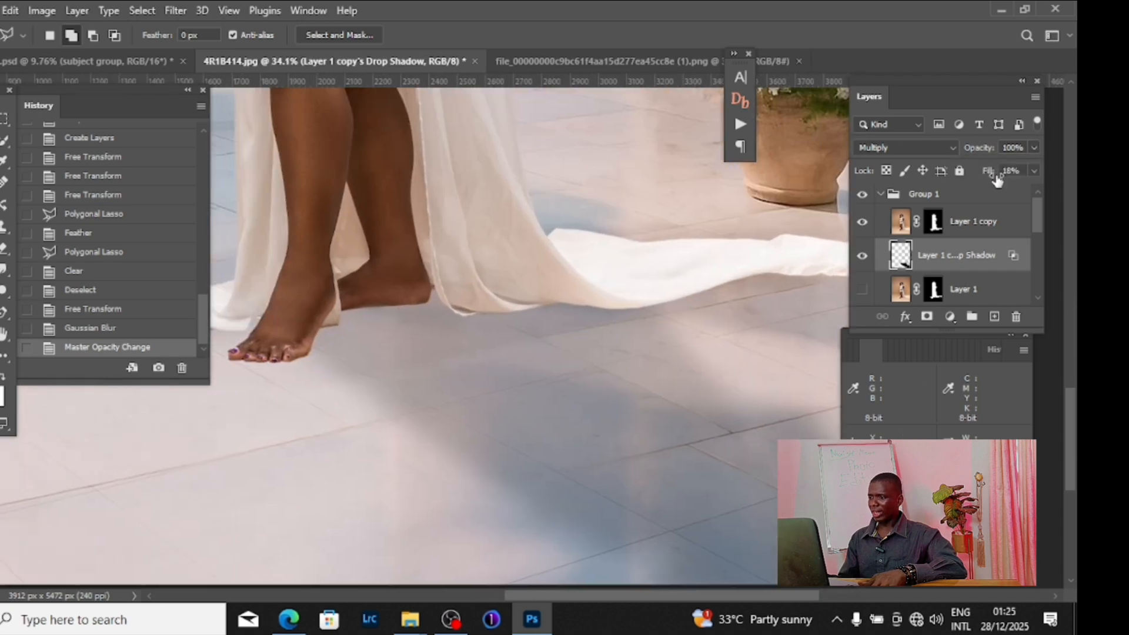
{"action": "left_click", "coordinate": [1033, 170]}
{"action": "left_click_drag", "start_coordinate": [959, 192], "coordinate": [961, 197]}
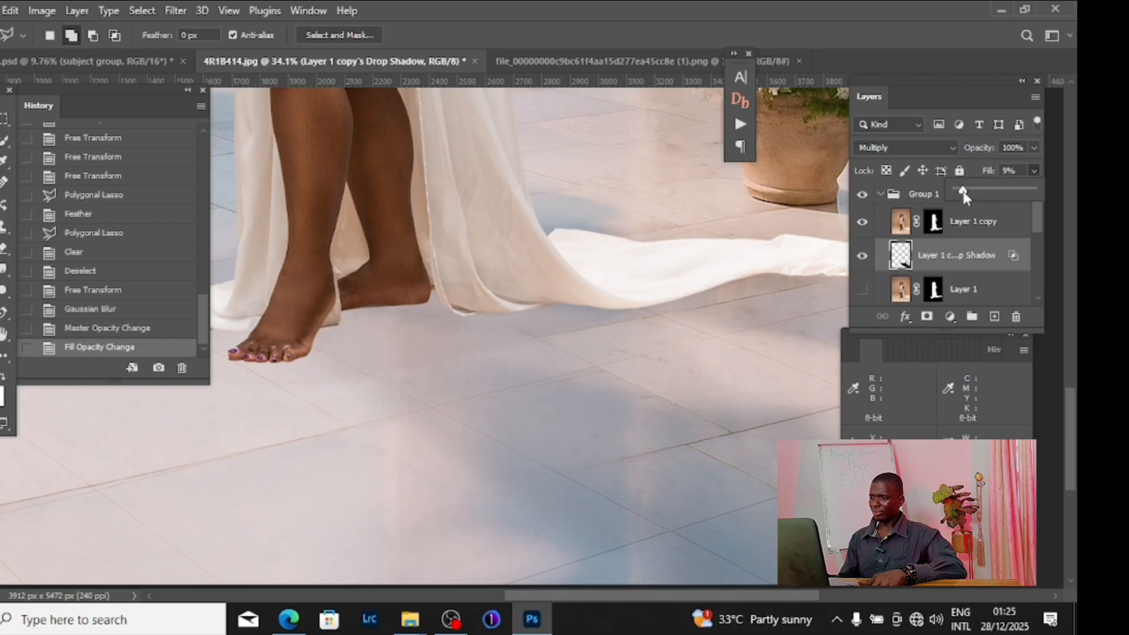
{"action": "scroll", "coordinate": [487, 328], "scroll_direction": "down", "scroll_amount": 5}
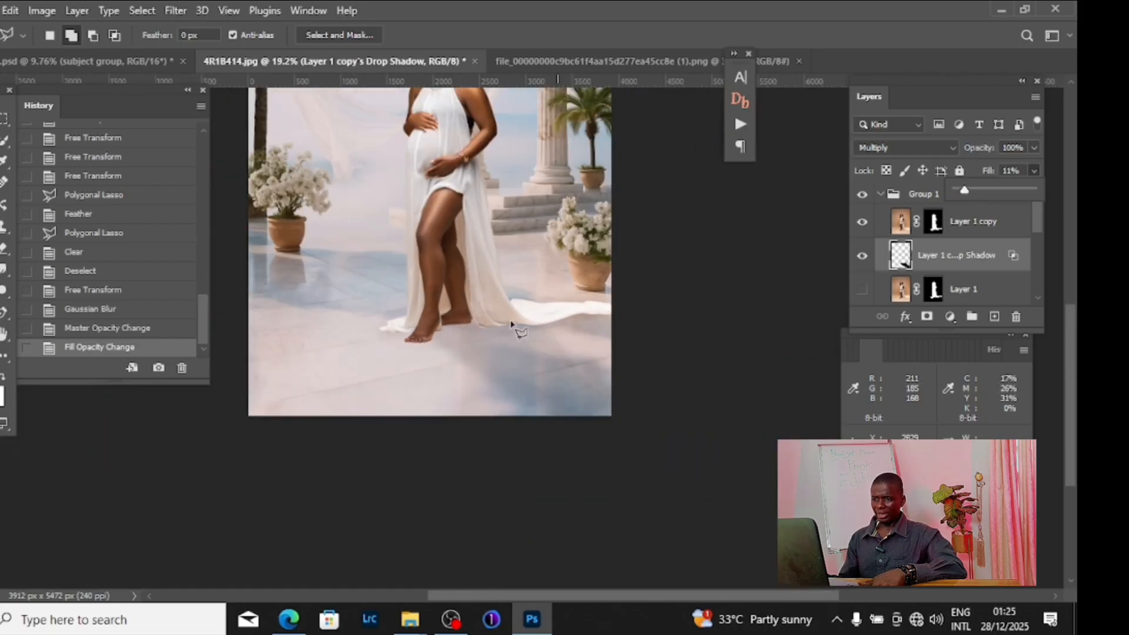
{"action": "left_click_drag", "start_coordinate": [551, 352], "coordinate": [549, 360]}
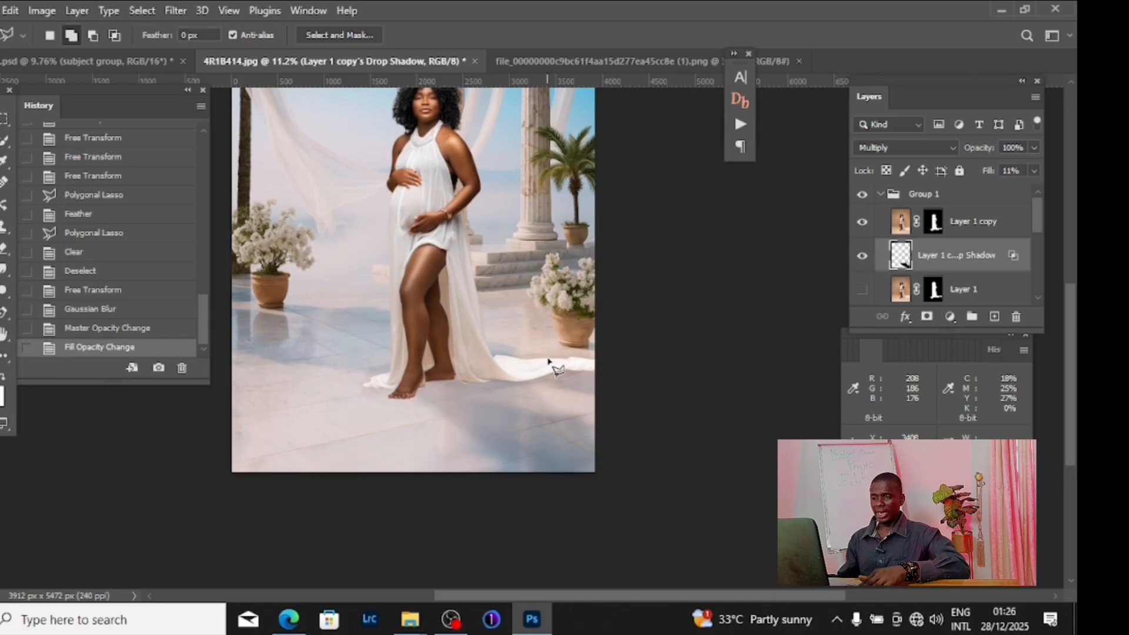
{"action": "scroll", "coordinate": [548, 361], "scroll_direction": "down", "scroll_amount": 2}
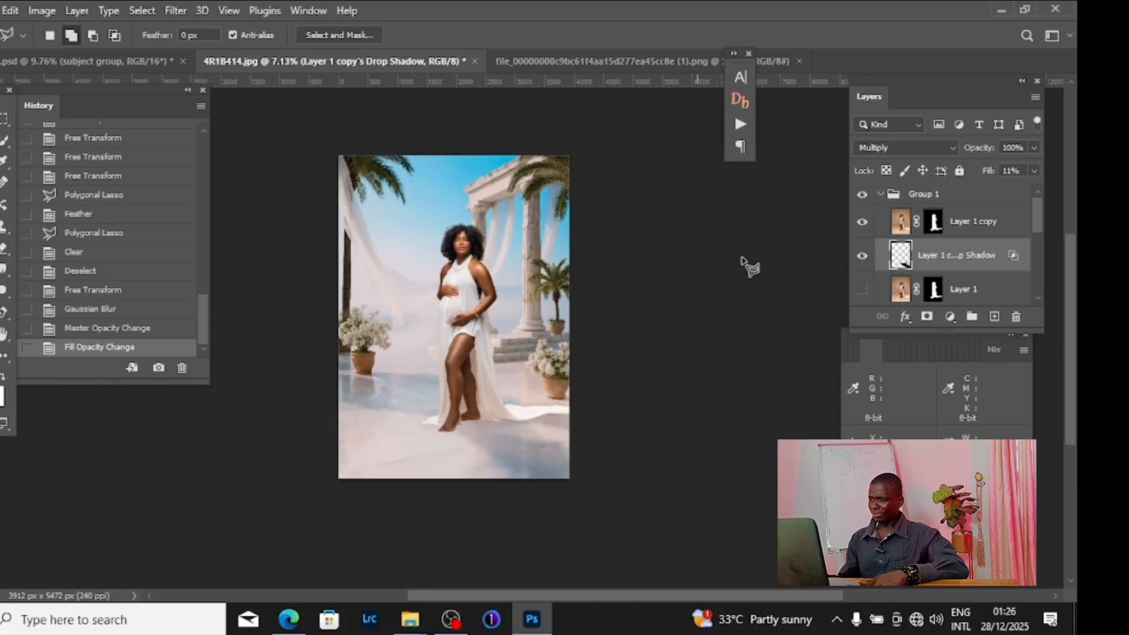
Step: Collapse Group 1 and switch its visibility off and on twice to compare the composite with the original studio photo
{"action": "left_click", "coordinate": [882, 196]}
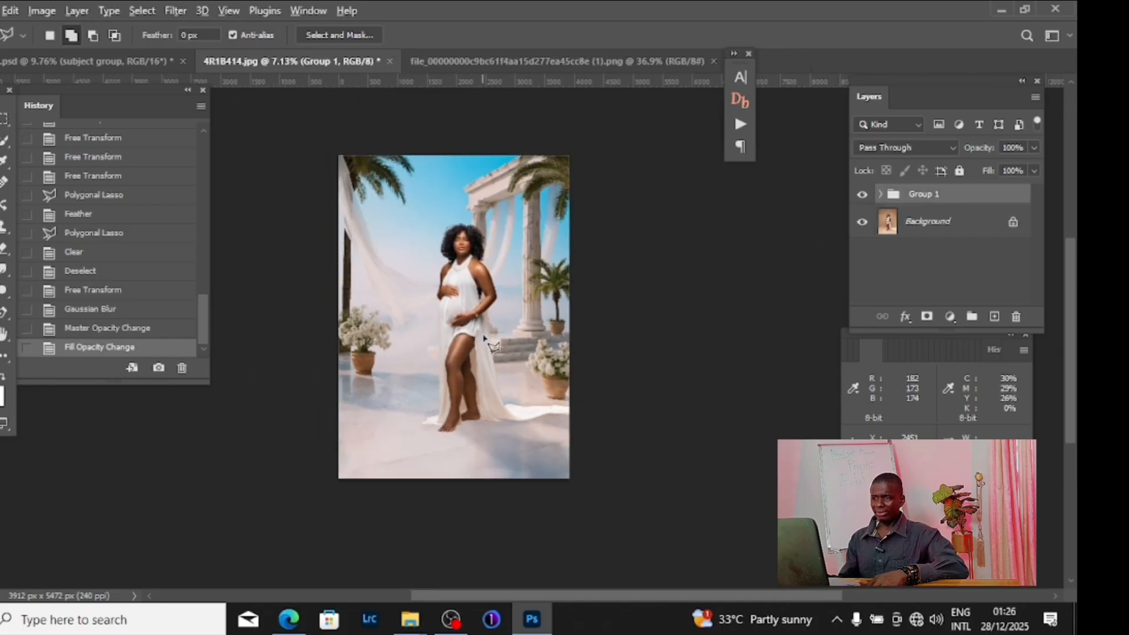
{"action": "scroll", "coordinate": [527, 328], "scroll_direction": "up", "scroll_amount": 2}
{"action": "left_click", "coordinate": [861, 196]}
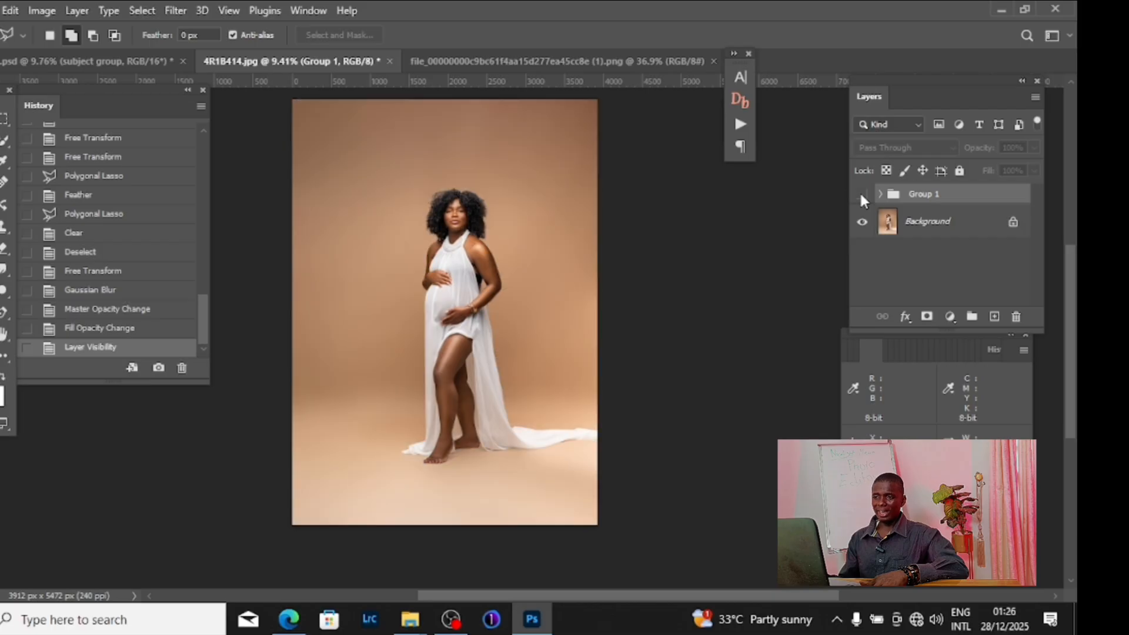
{"action": "left_click", "coordinate": [861, 196]}
{"action": "left_click", "coordinate": [863, 196]}
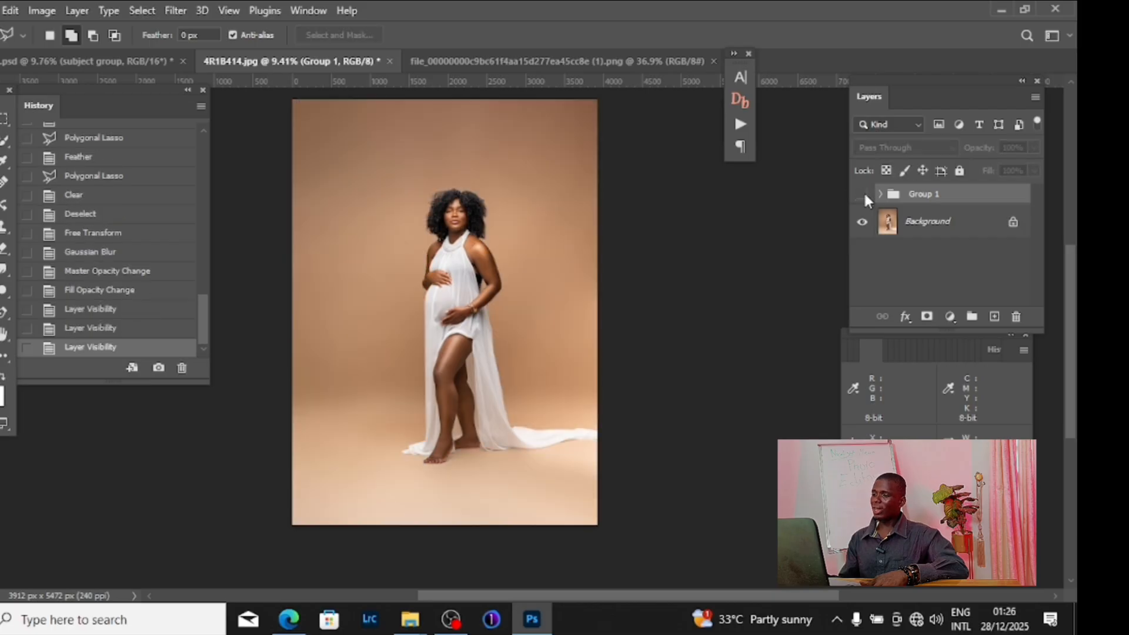
{"action": "left_click", "coordinate": [863, 195]}
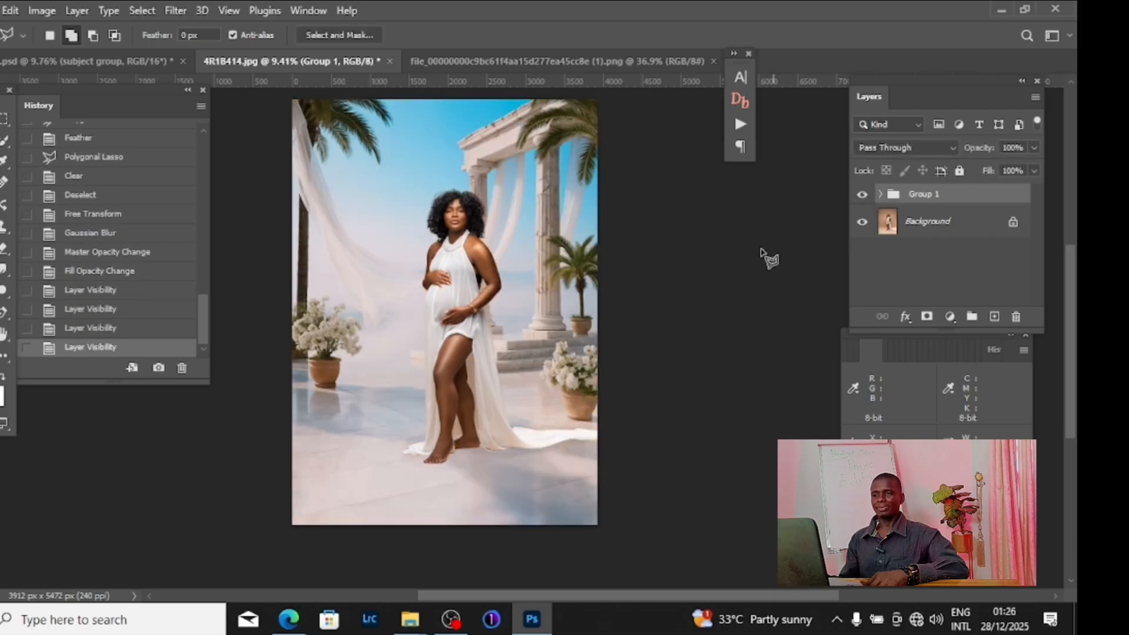